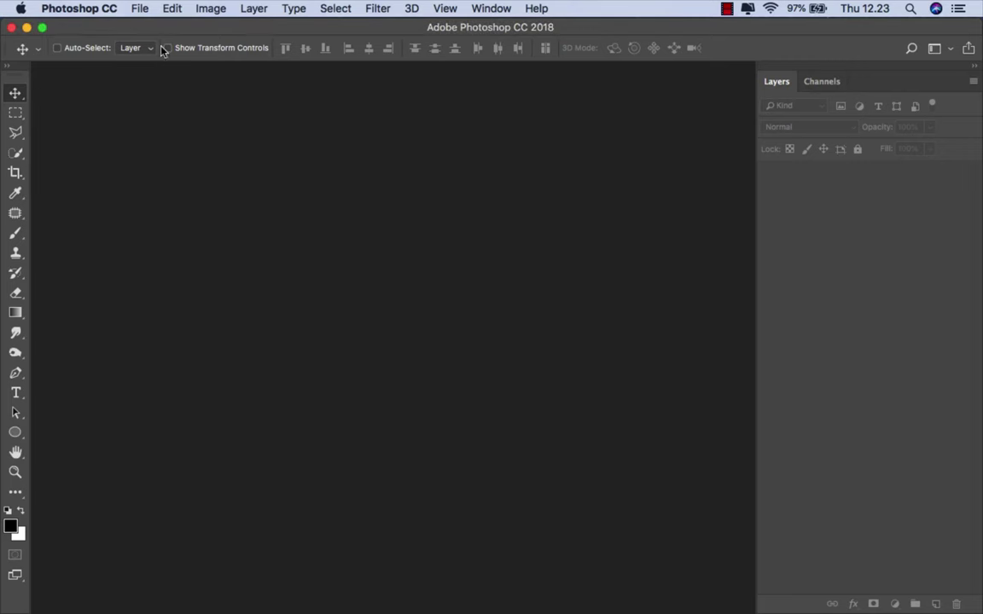
Step: Create a new document from the 2600 × 3000 px custom preset
click(139, 9)
click(162, 27)
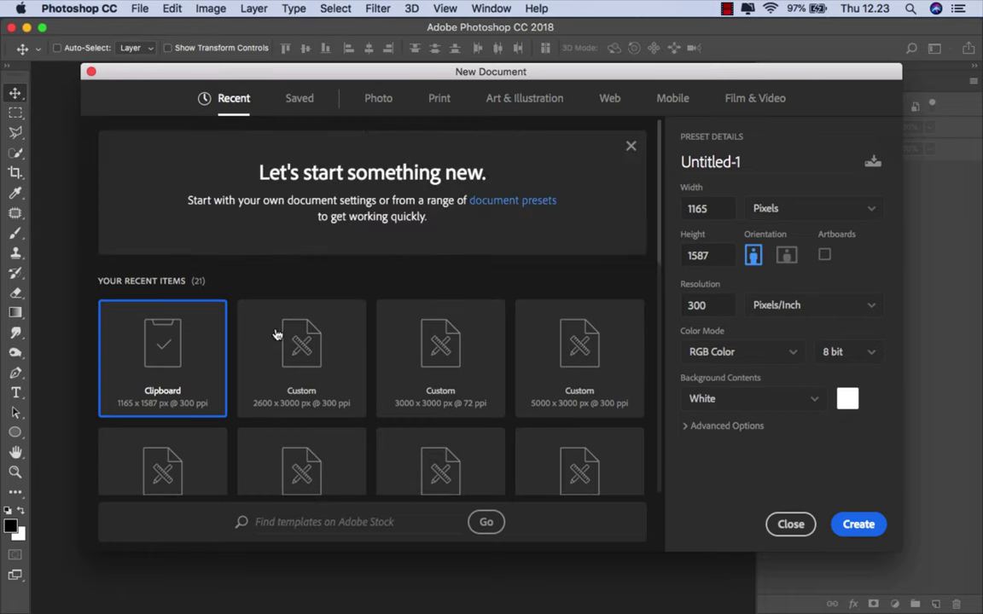
click(286, 372)
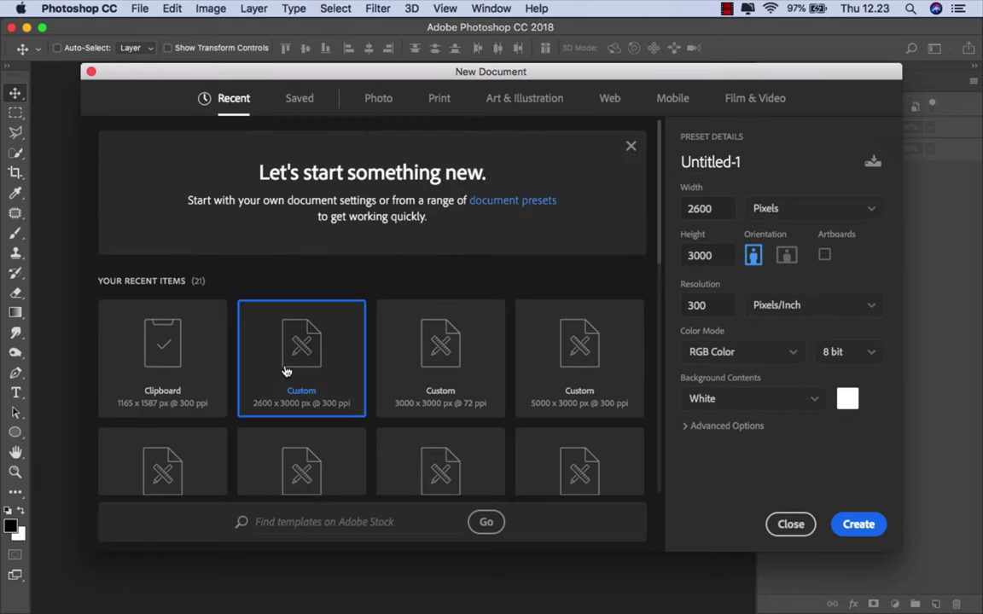
click(721, 208)
key(Tab)
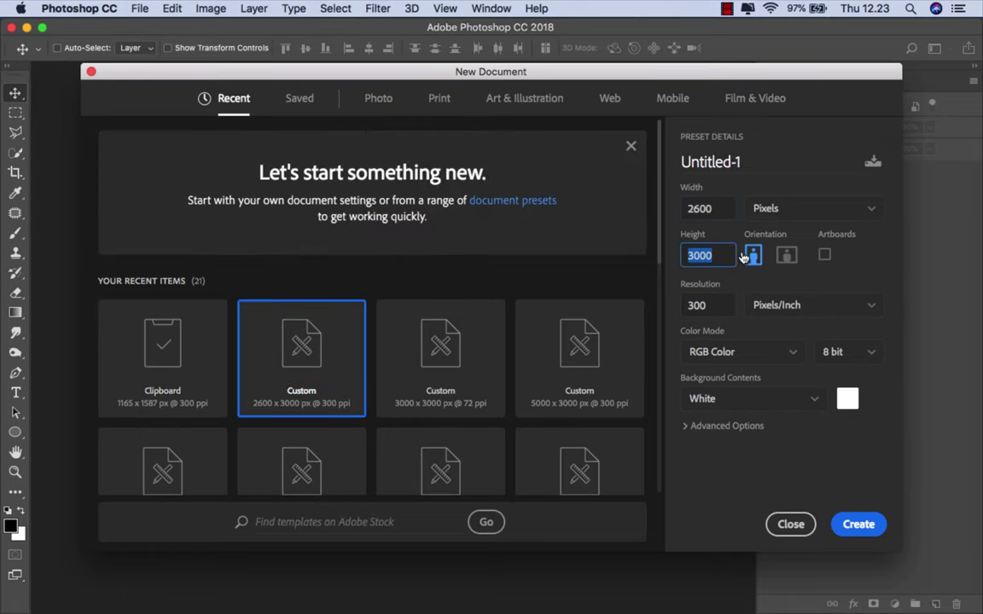
click(853, 524)
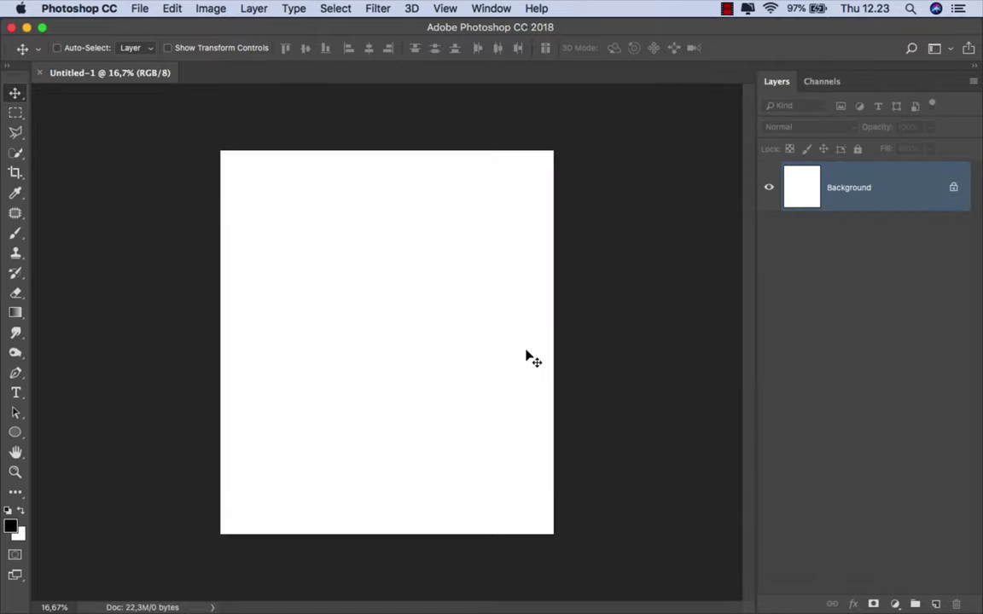
Step: Add a Solid Color fill layer in black (#000000) over the Background
click(895, 603)
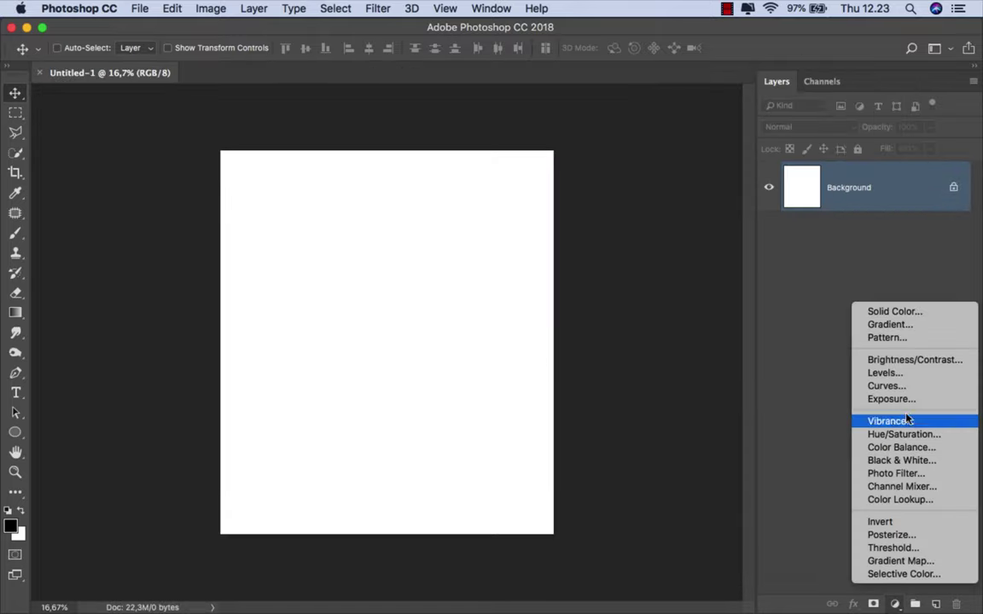
click(914, 317)
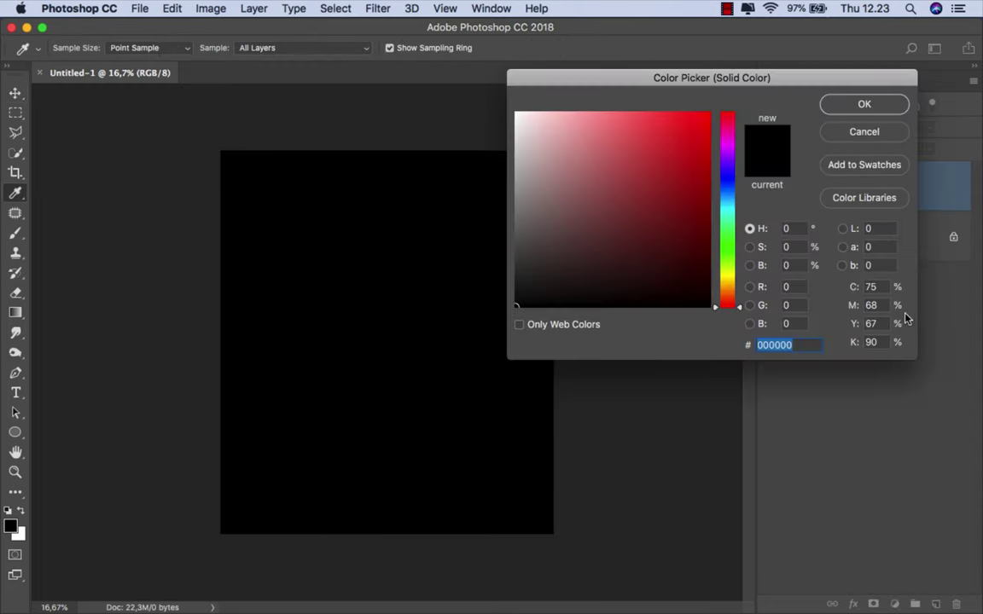
click(864, 102)
key(ctrl+plus)
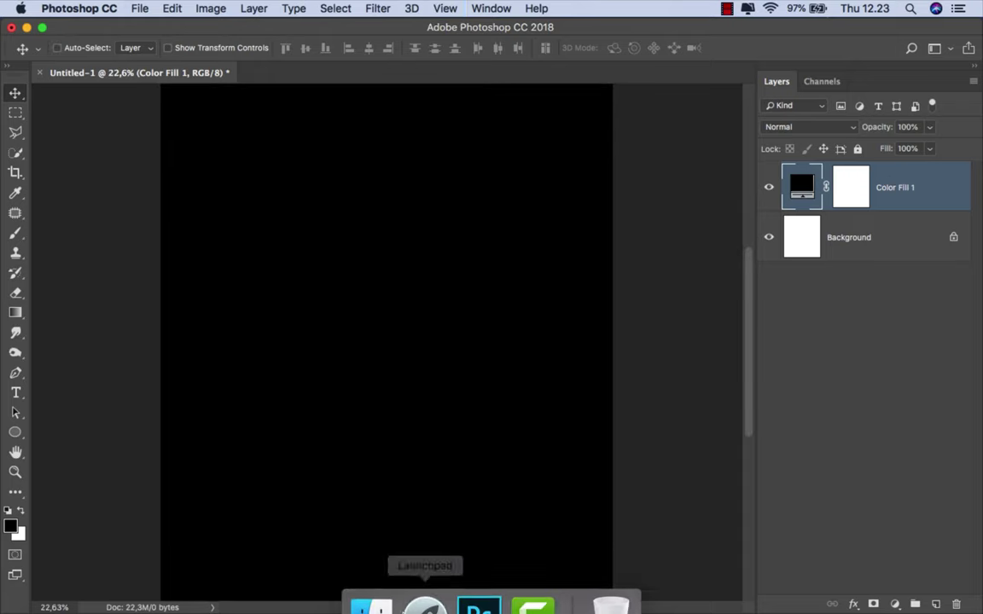
Step: Place the basement corner photo and stretch it to the canvas top and bottom
click(373, 580)
mouse_move(478, 107)
mouse_down()
mouse_move(419, 397)
mouse_move(417, 340)
mouse_up()
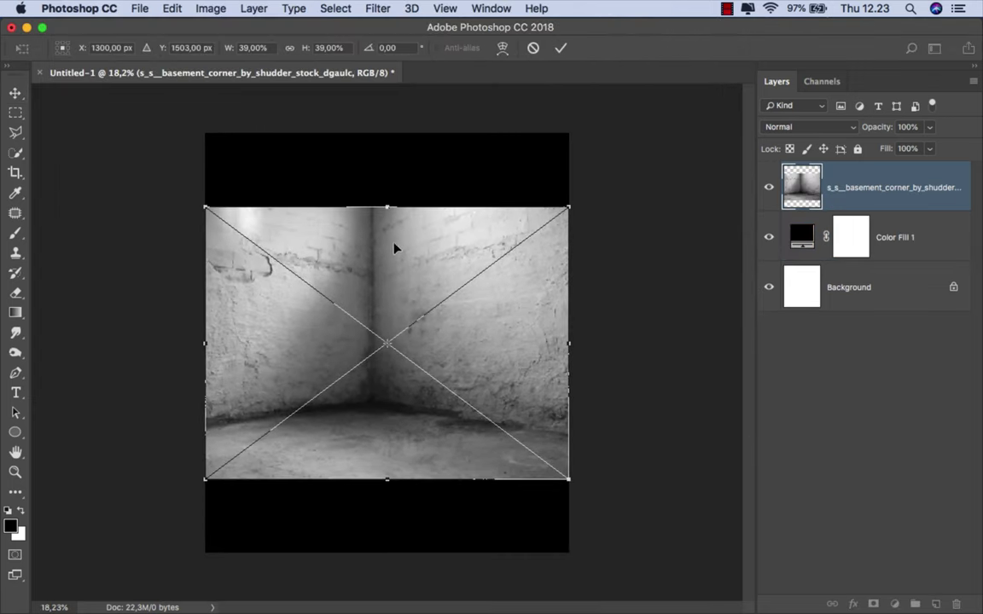
drag(388, 206, 389, 134)
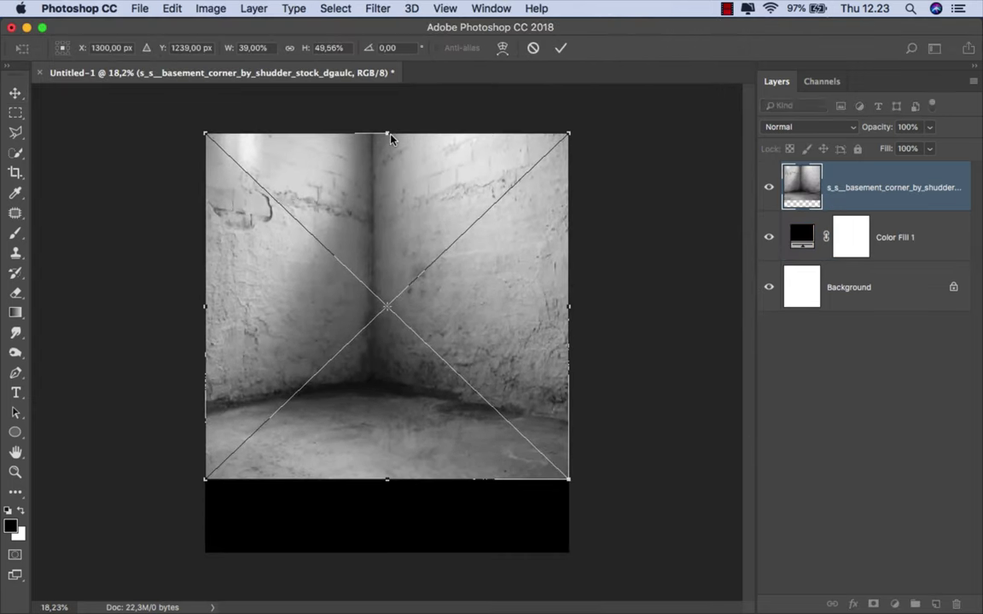
drag(383, 473, 385, 575)
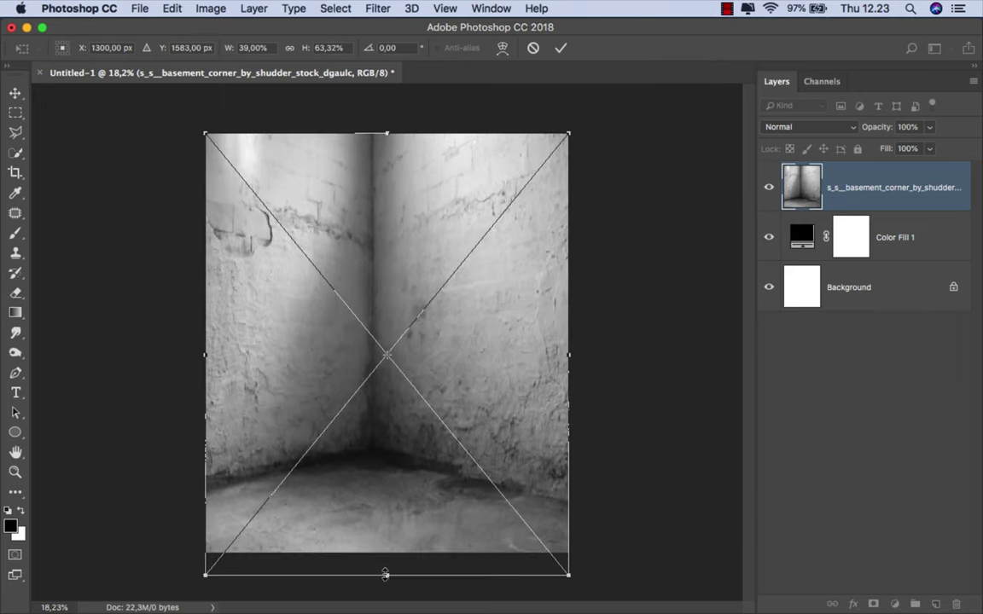
click(560, 49)
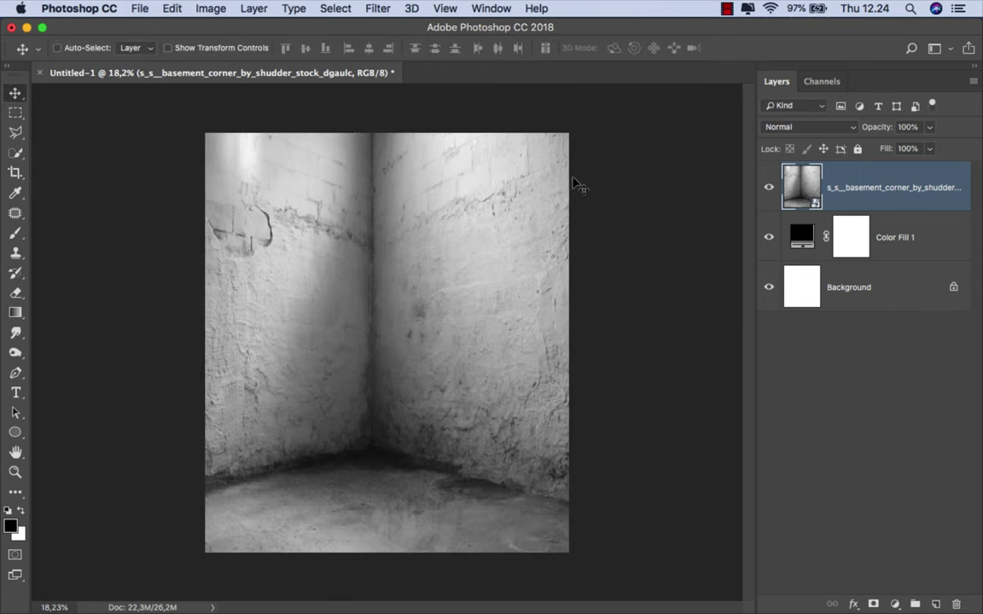
Step: Lower the basement layer's opacity to 50%
click(929, 127)
drag(933, 145, 894, 150)
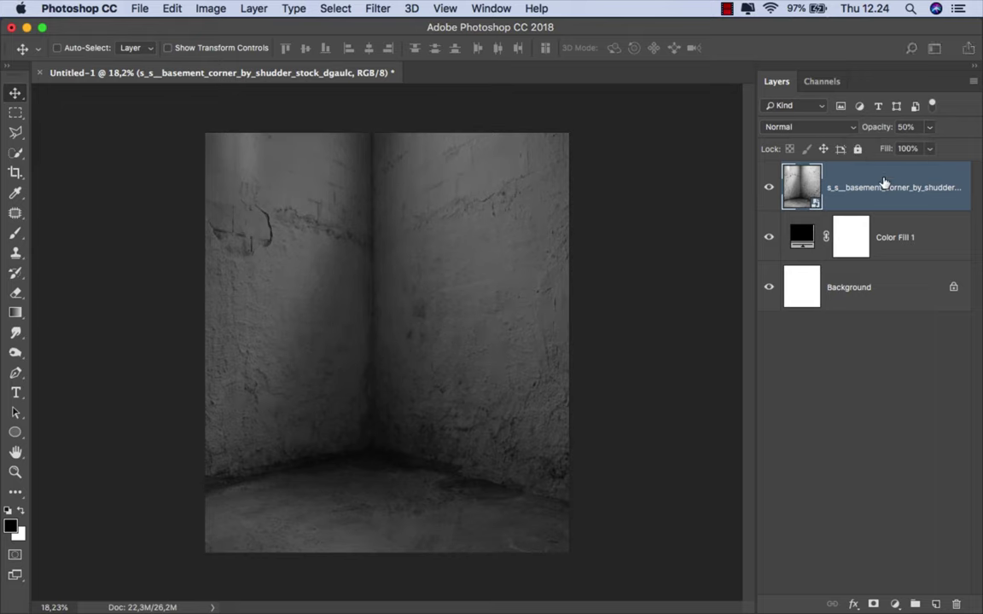
scroll(739, 228, up, 2)
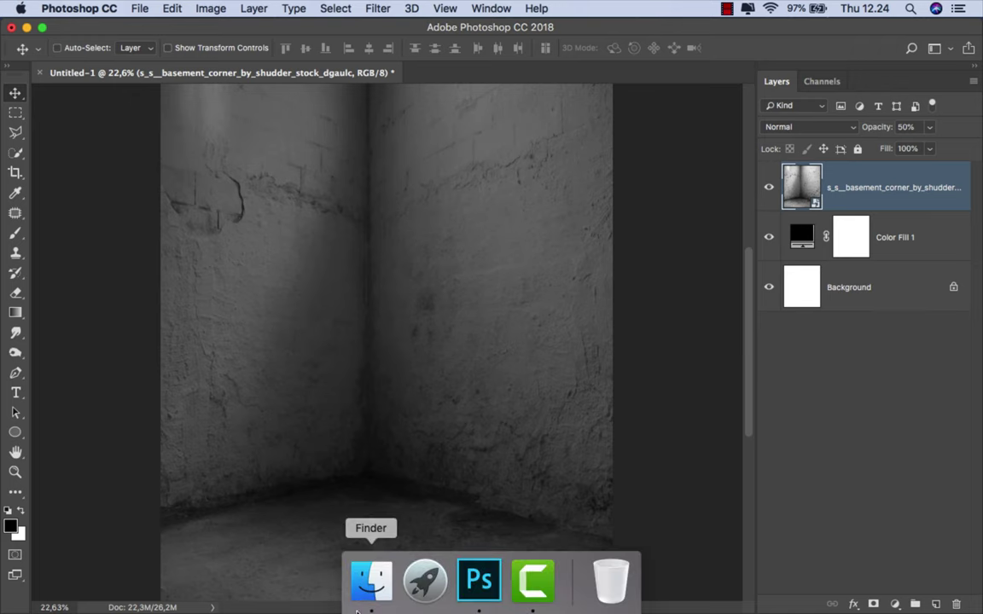
Step: Place the violin_madness PNG in the basement corner, scaled to about 38.5%
click(373, 580)
mouse_move(670, 123)
mouse_down()
mouse_move(453, 367)
mouse_move(418, 380)
mouse_up()
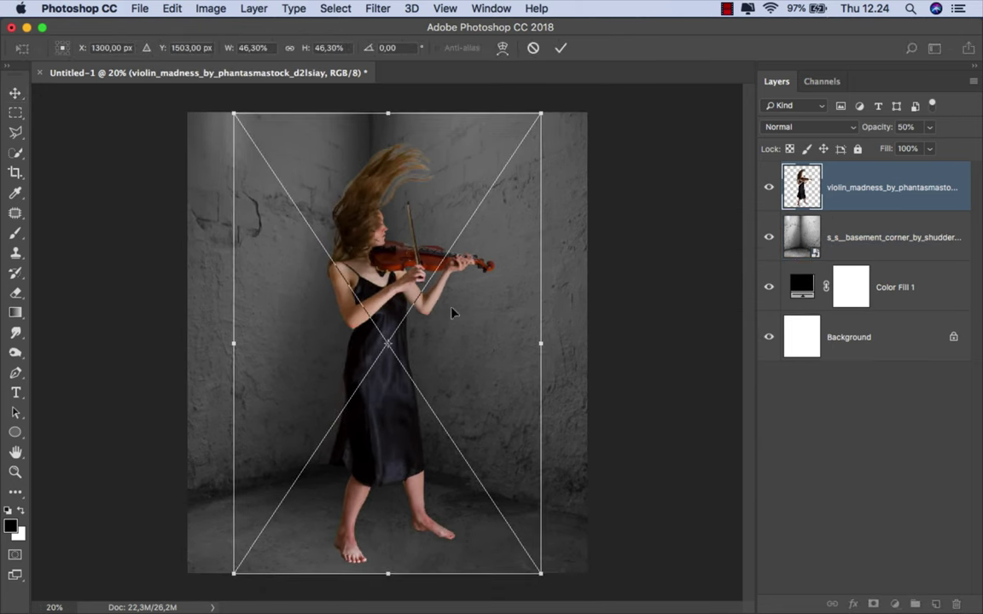
drag(542, 114, 537, 171)
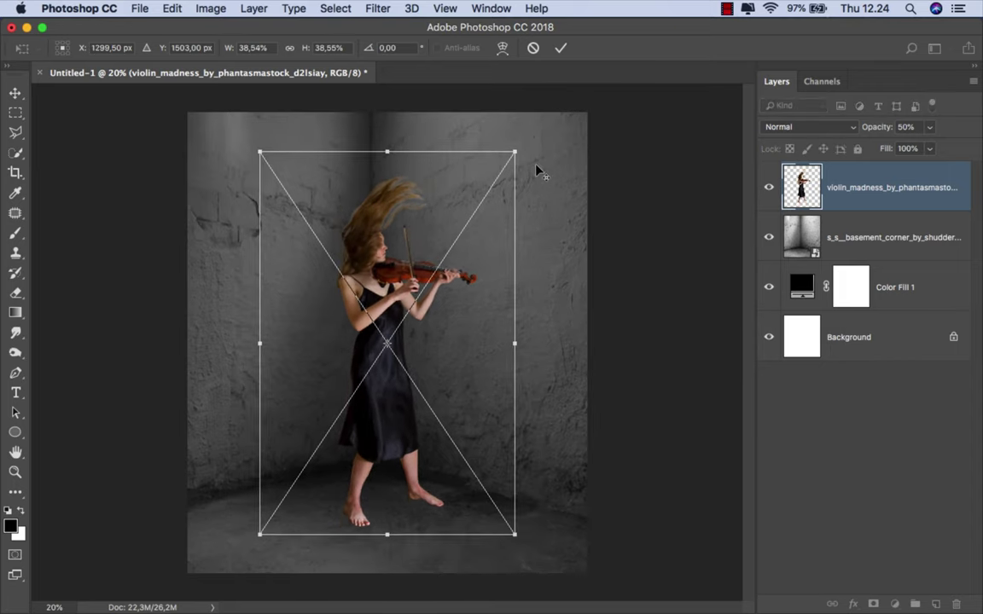
drag(515, 153, 512, 149)
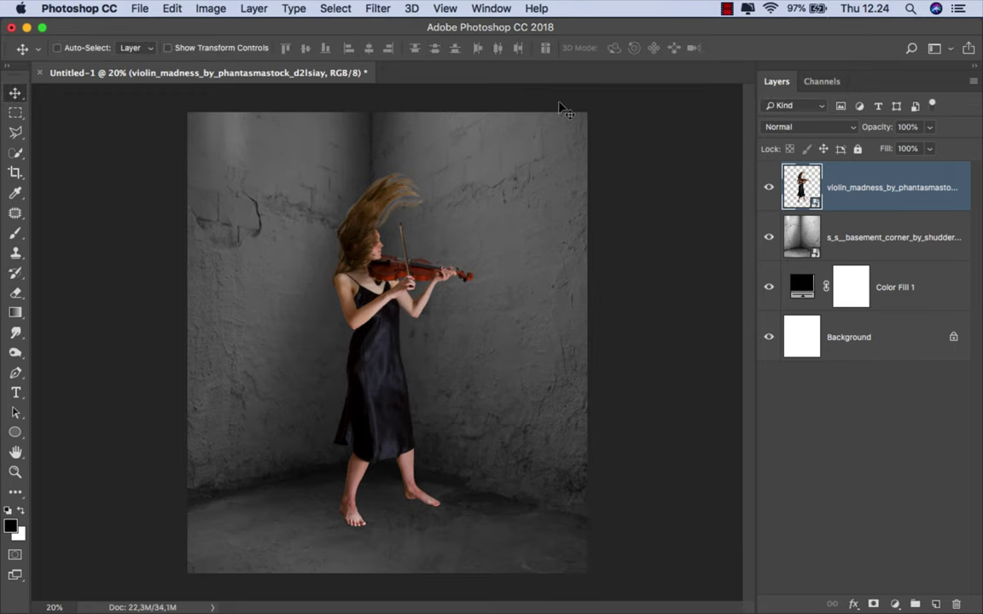
click(873, 229)
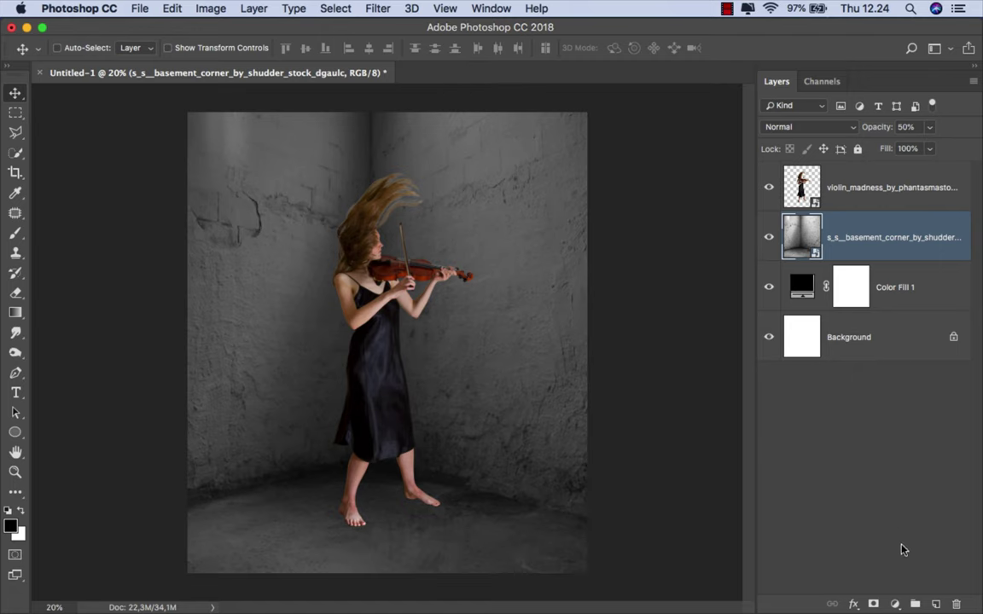
Step: Add Gradient Map 1 (black to white) at 51% opacity over the basement, then an empty Layer 1
click(895, 604)
click(901, 560)
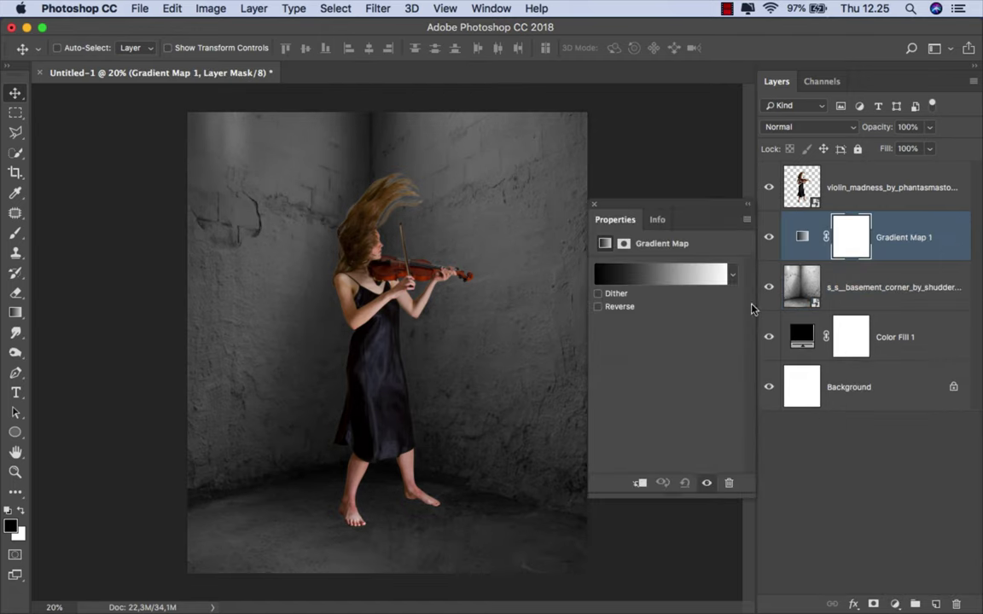
click(732, 274)
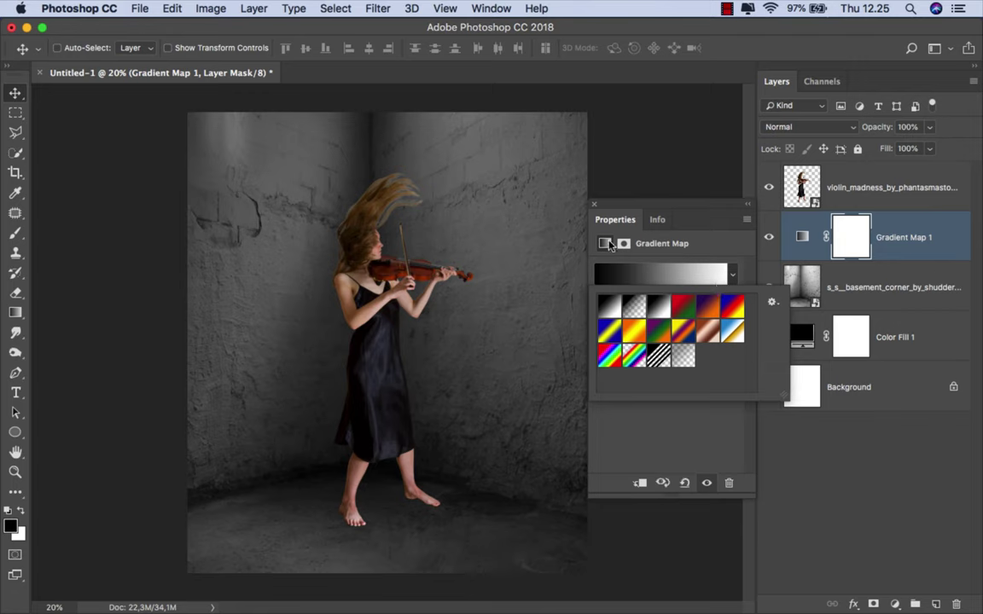
click(594, 204)
click(928, 128)
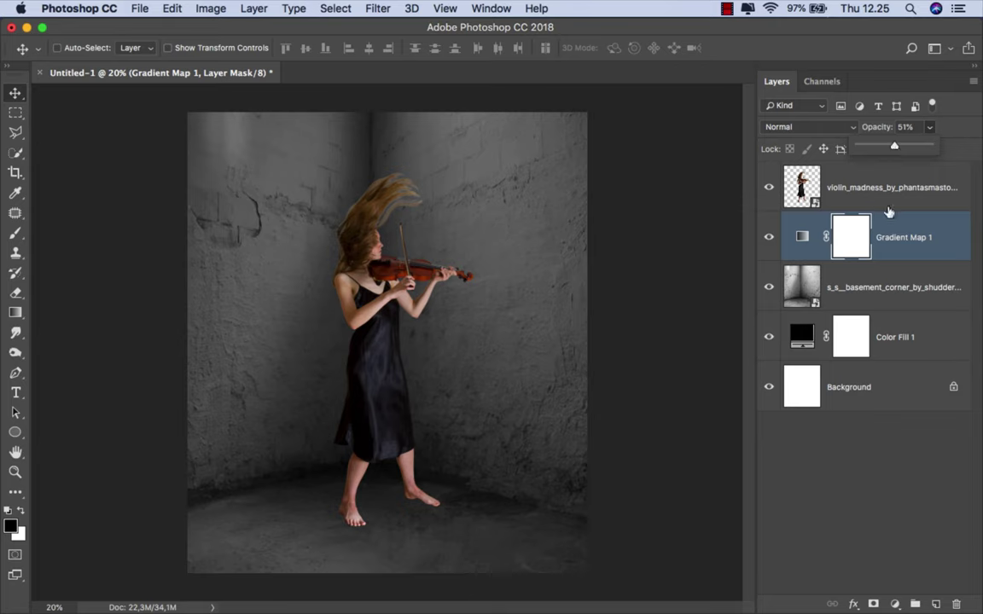
click(889, 239)
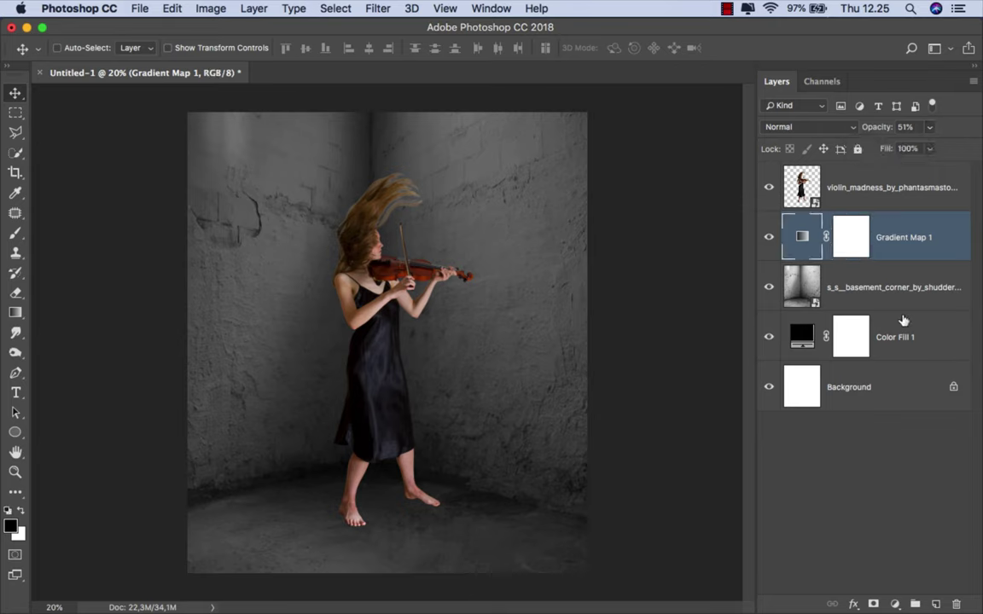
click(935, 604)
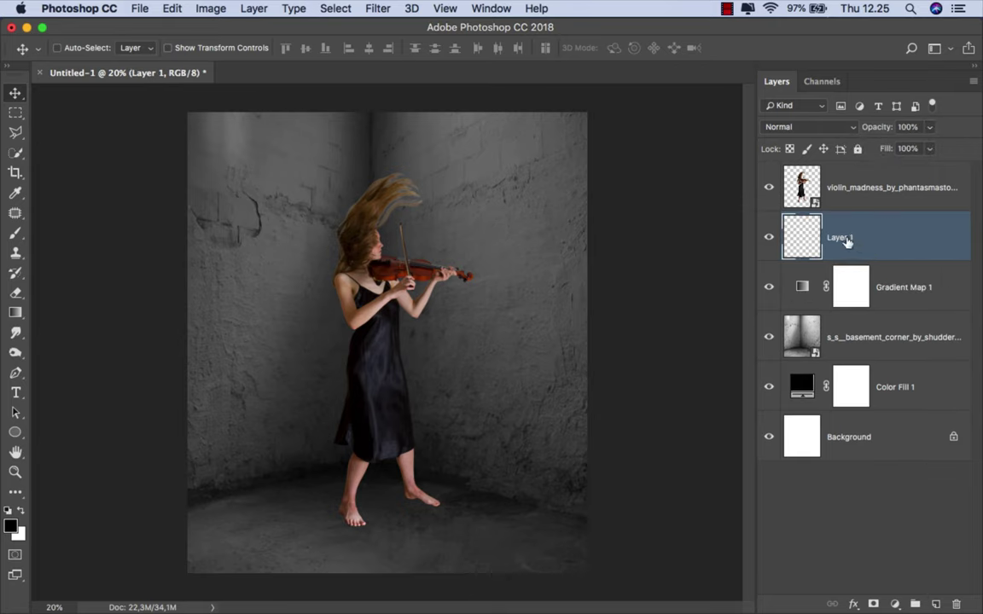
Step: Rename the new layer 'shadow' and set up a soft black brush at 16% opacity
double_click(843, 239)
text(shadow)
key(Return)
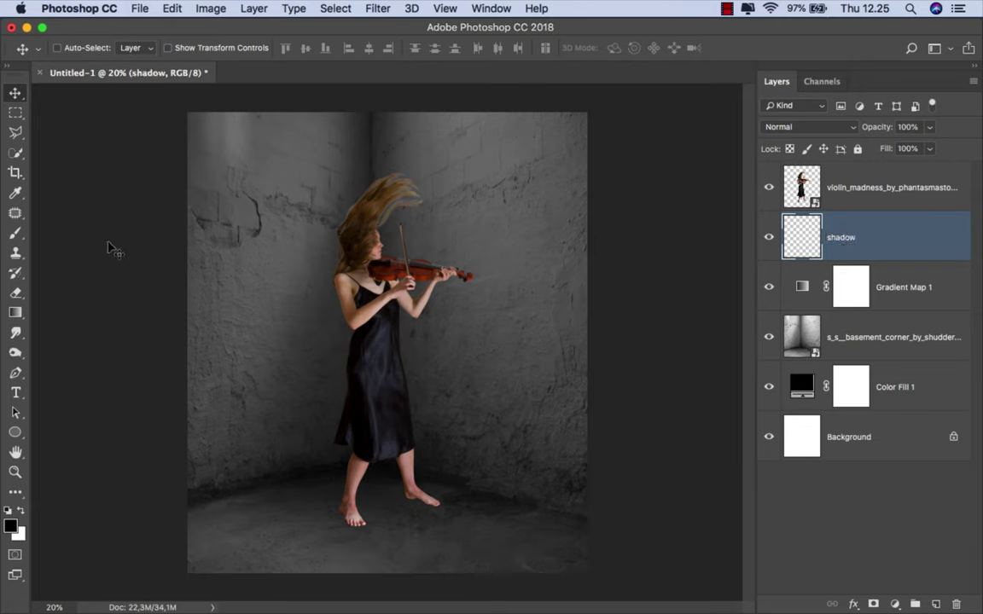
drag(15, 232, 52, 233)
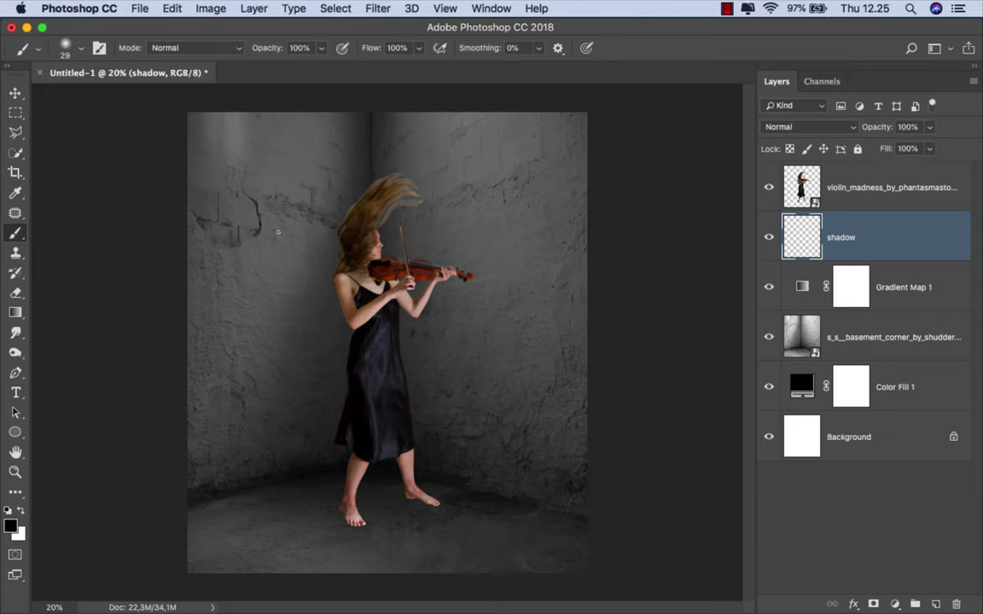
right_click(307, 270)
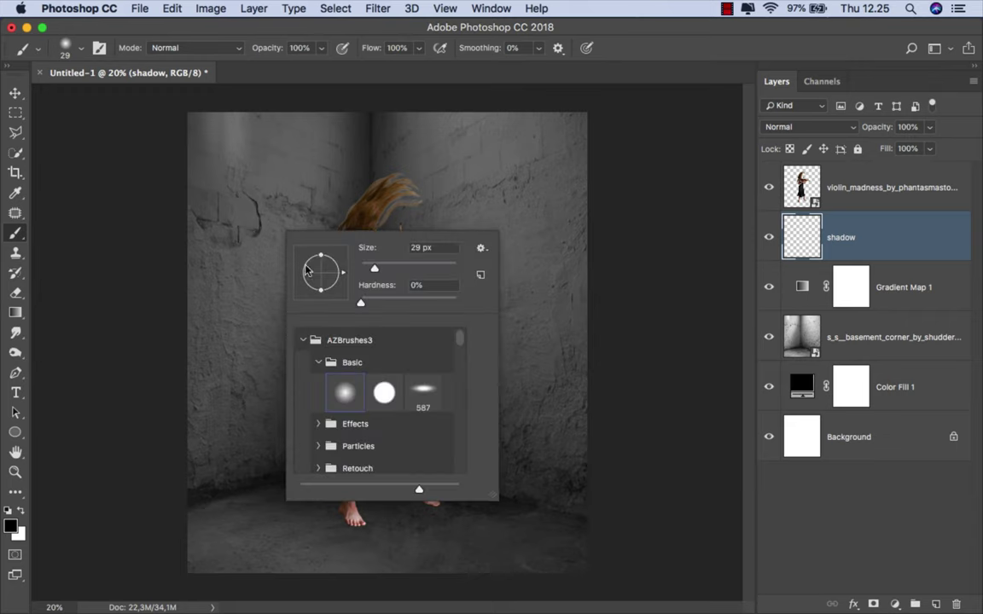
click(321, 48)
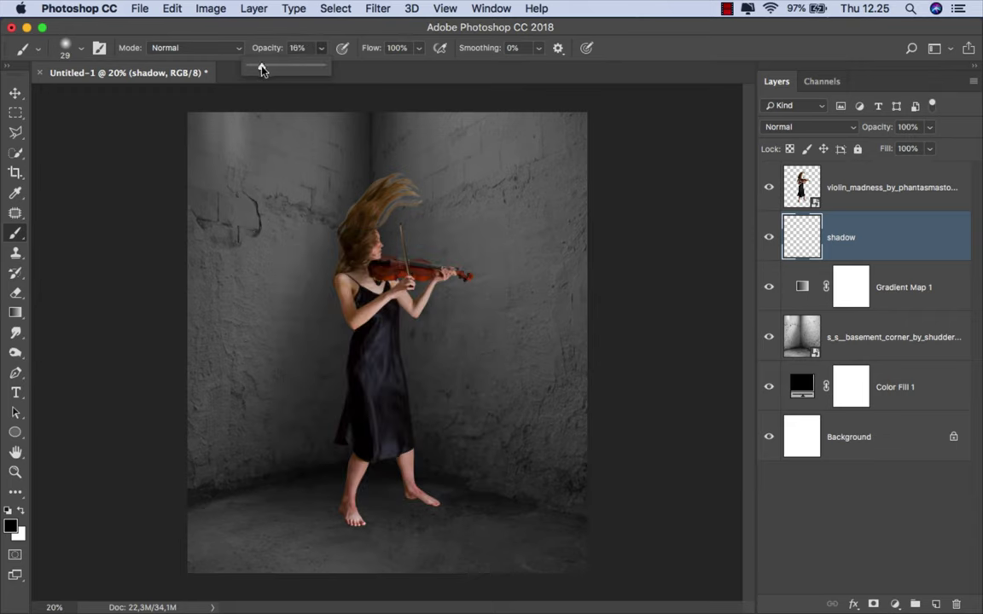
Step: Paint a soft shadow beneath the violinist's sole toward the toes
scroll(351, 553, up, 5)
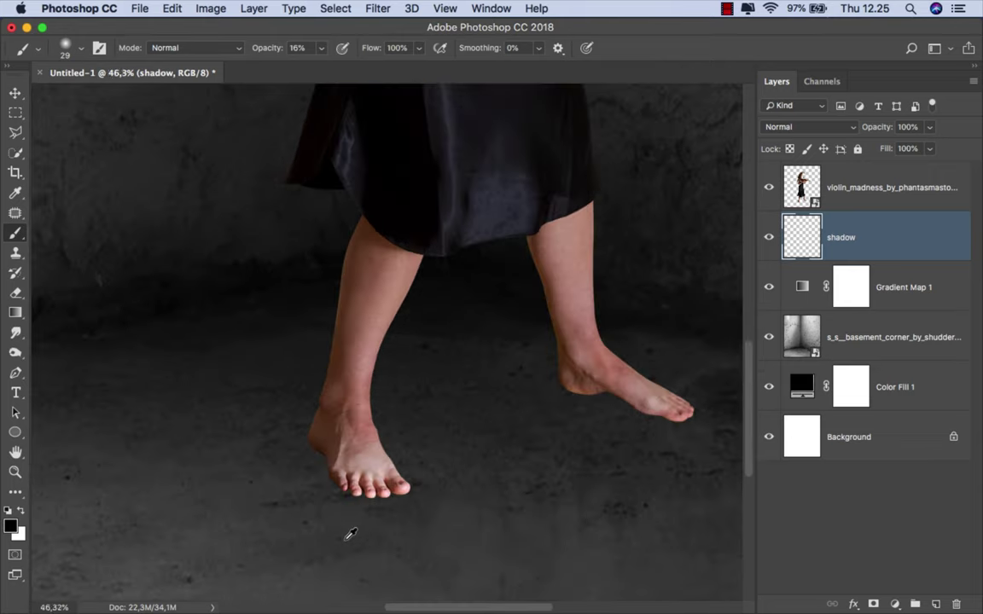
scroll(351, 415, up, 1)
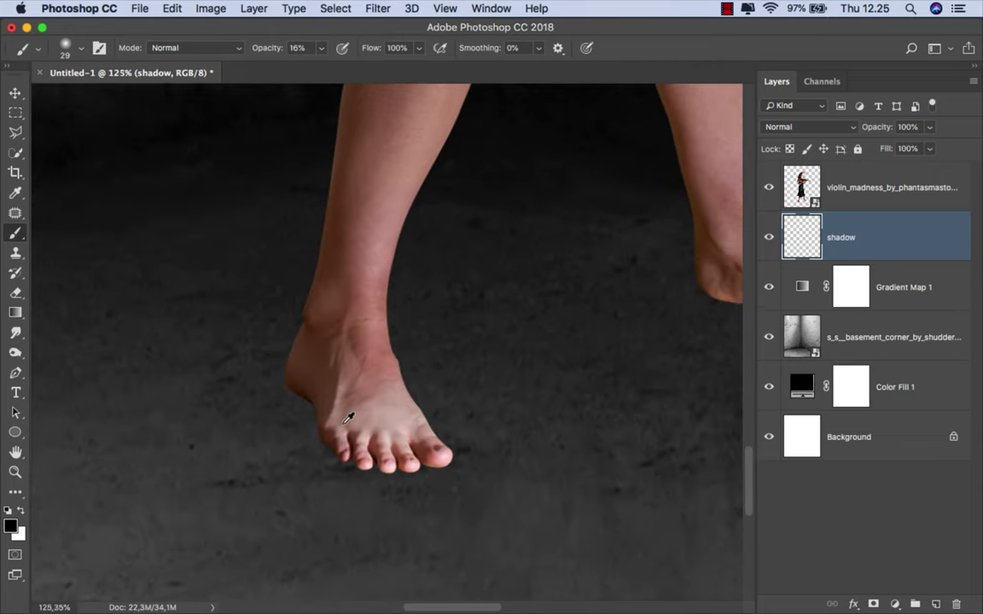
scroll(316, 408, up, 1)
scroll(295, 395, up, 1)
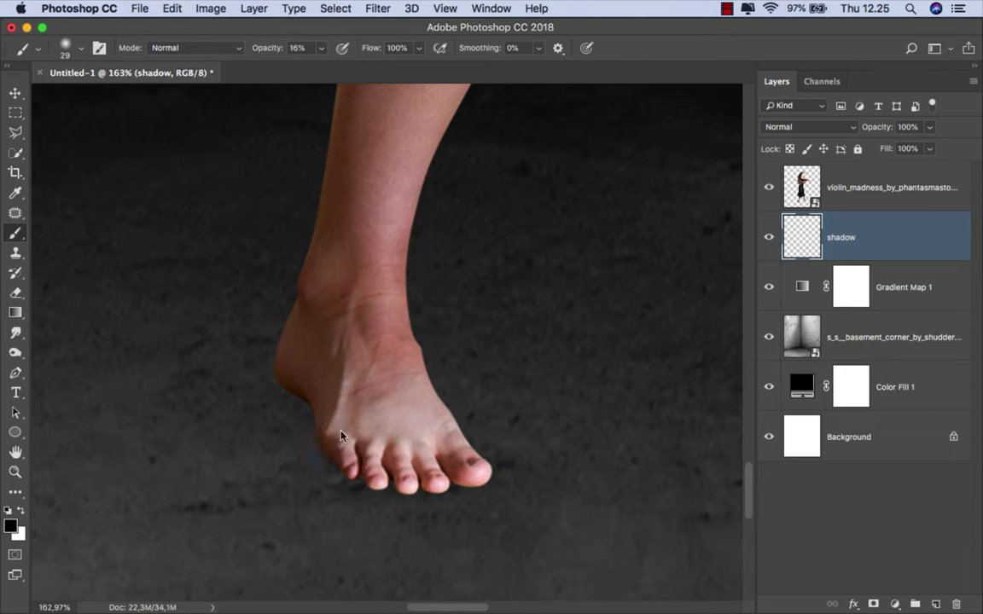
drag(326, 414, 346, 414)
drag(294, 384, 409, 469)
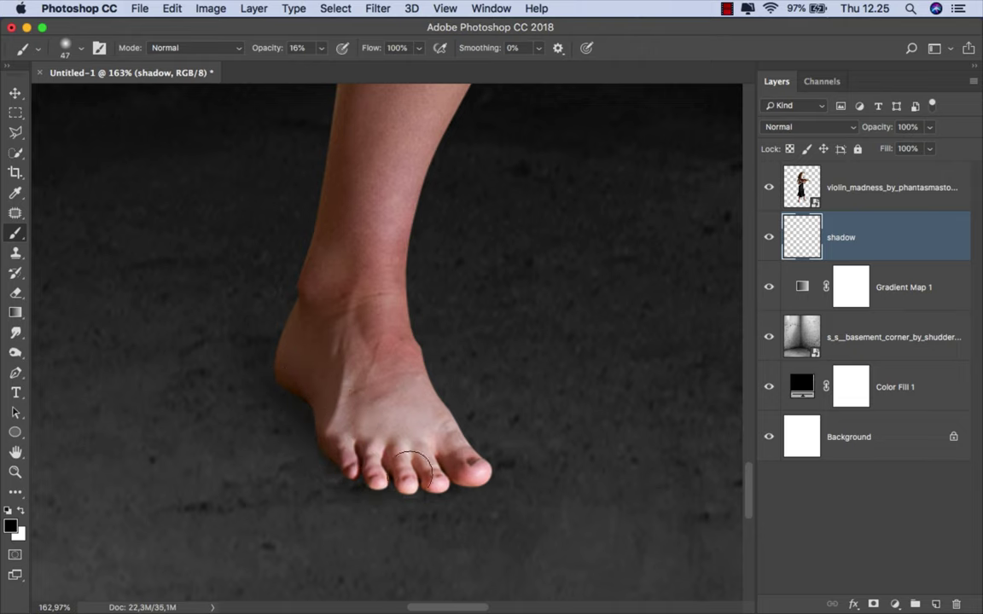
scroll(263, 340, down, 5)
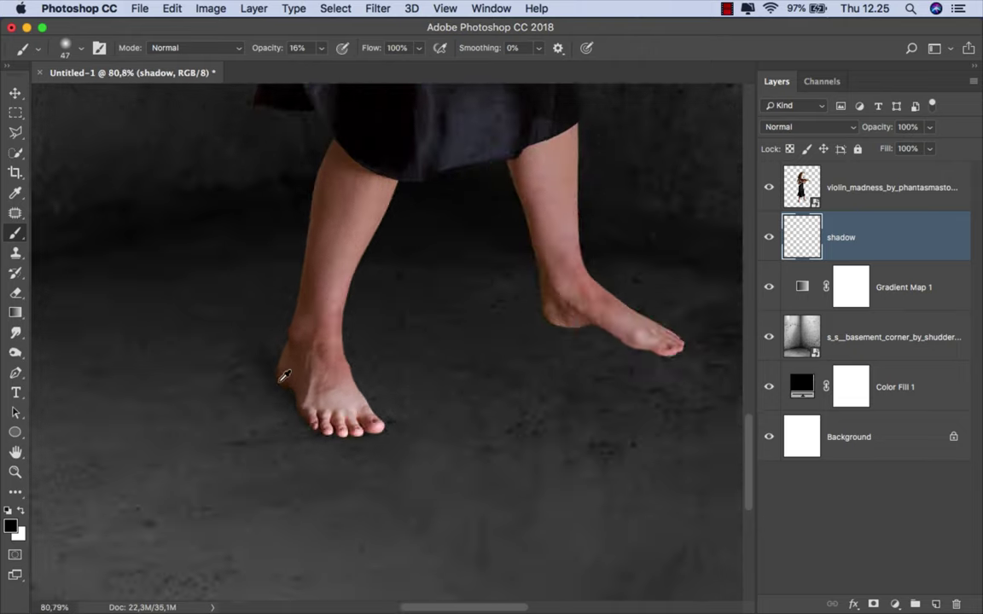
scroll(531, 362, up, 3)
scroll(501, 349, up, 3)
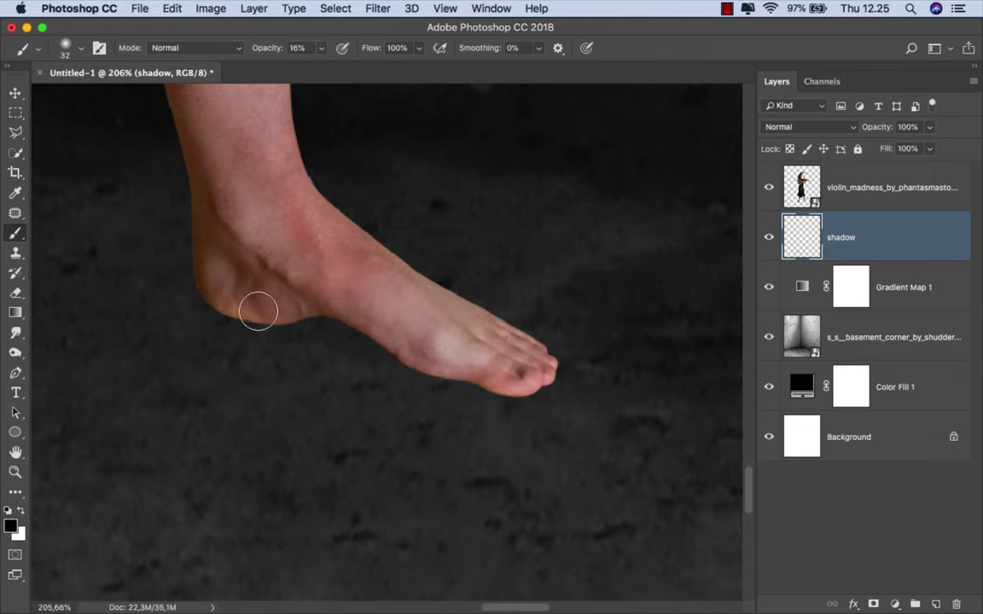
drag(297, 329, 494, 384)
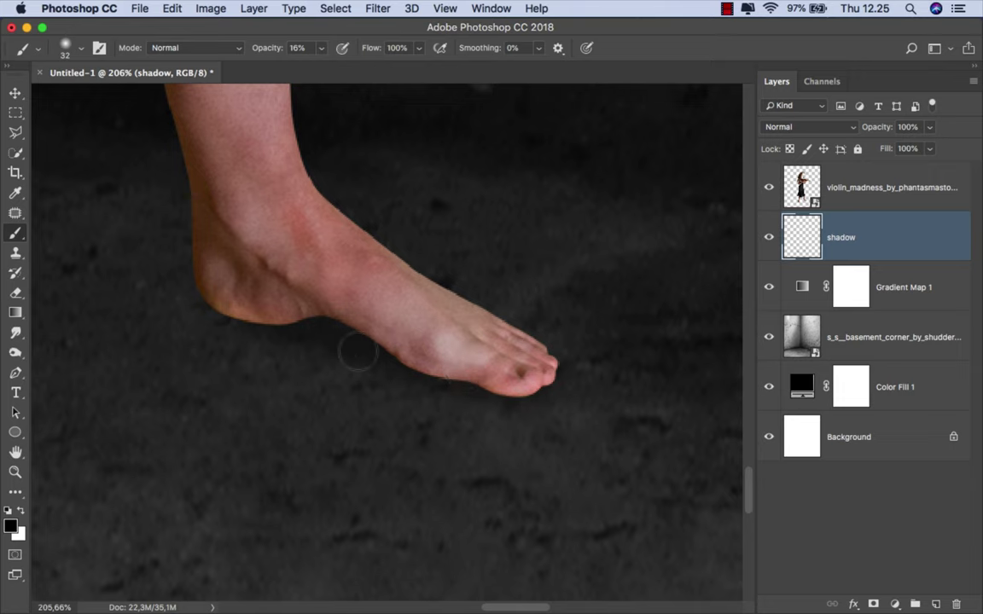
Step: Zoom back out to review the painted foot shadows
drag(547, 429, 562, 440)
scroll(561, 440, down, 2)
key(bracketright)
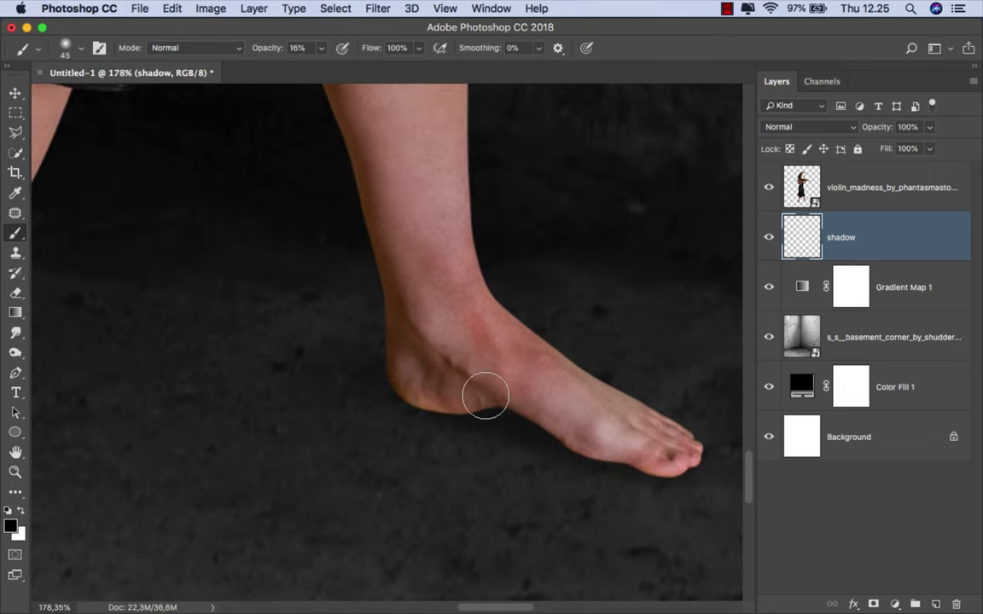
scroll(488, 397, down, 5)
scroll(484, 395, down, 5)
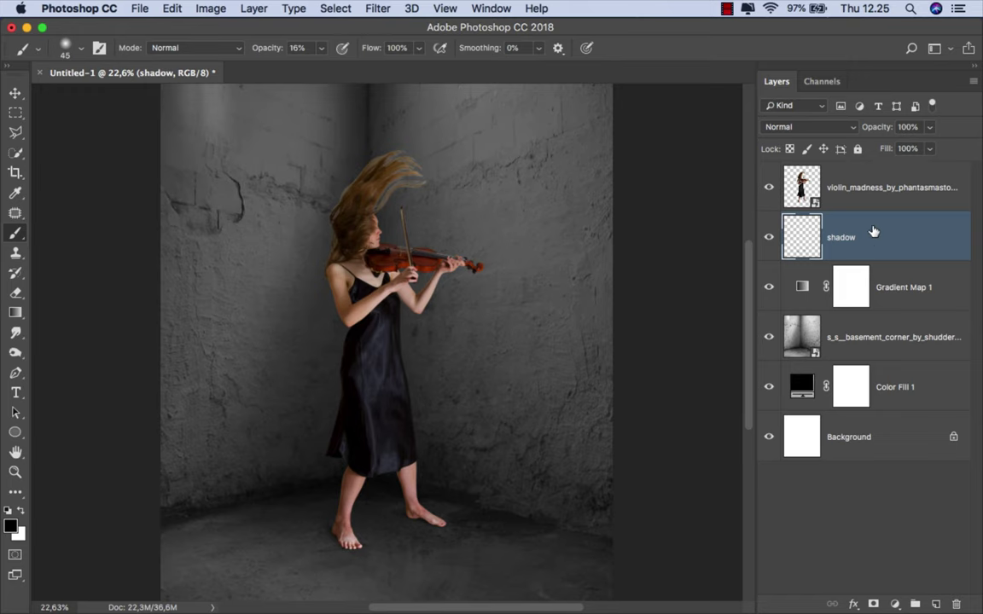
Step: Add a new layer clipped to the violinist layer
click(880, 191)
click(935, 603)
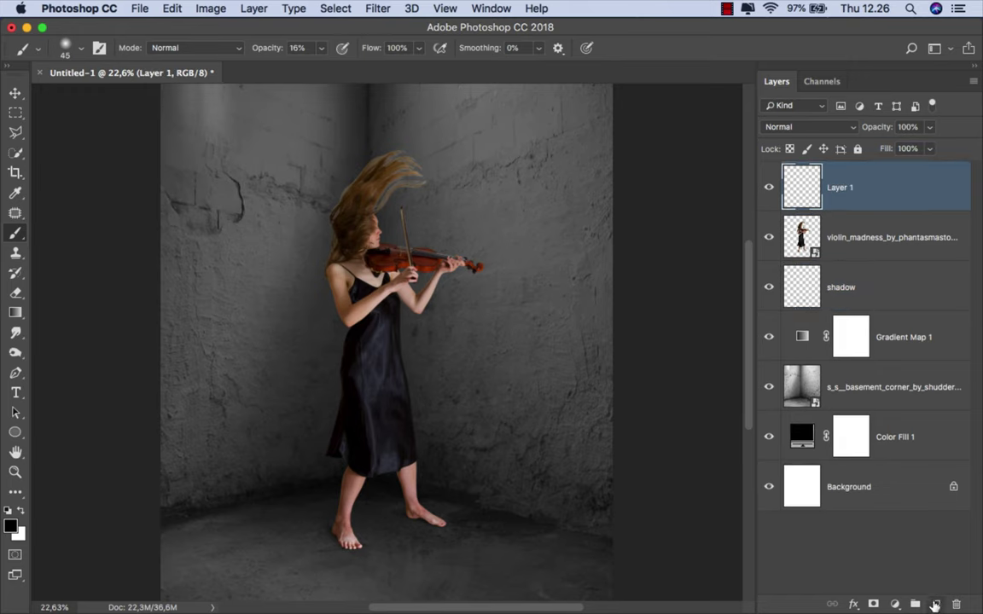
right_click(868, 190)
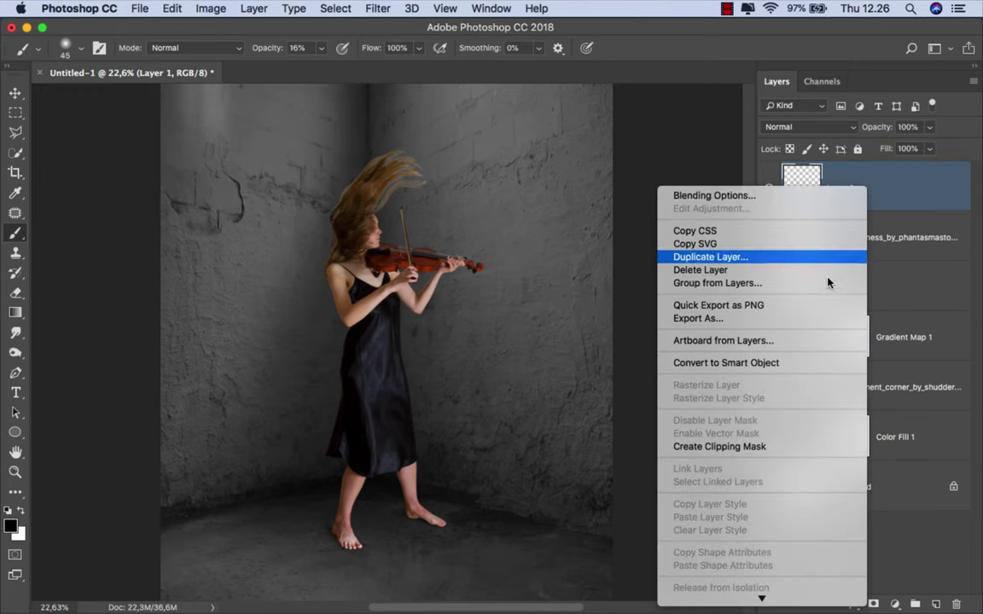
click(757, 446)
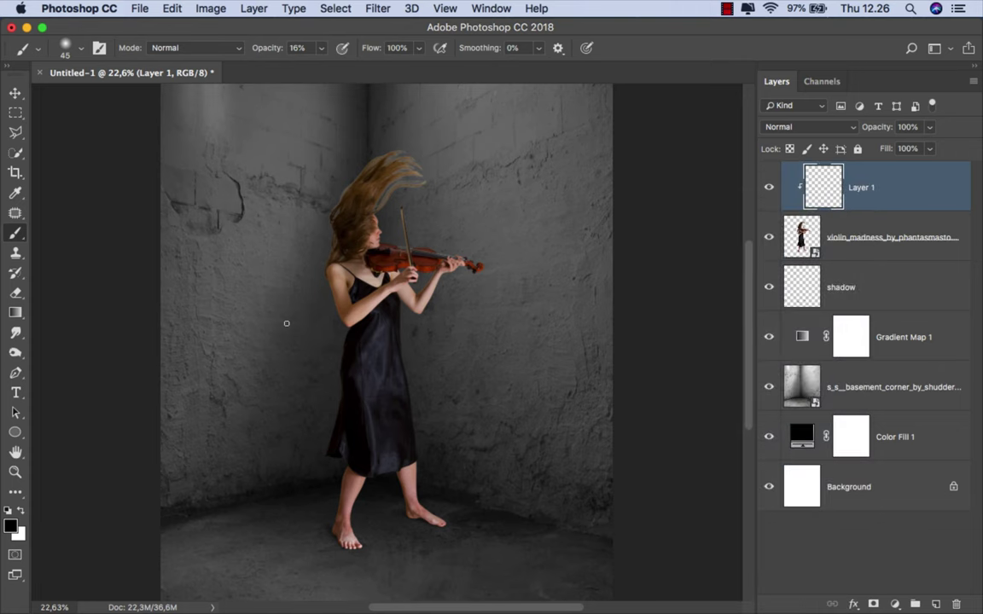
Step: Sample the brown hair colour for a soft brush at 18% opacity, size about 88
right_click(16, 233)
click(71, 233)
scroll(297, 237, up, 5)
scroll(315, 243, up, 2)
scroll(336, 250, up, 3)
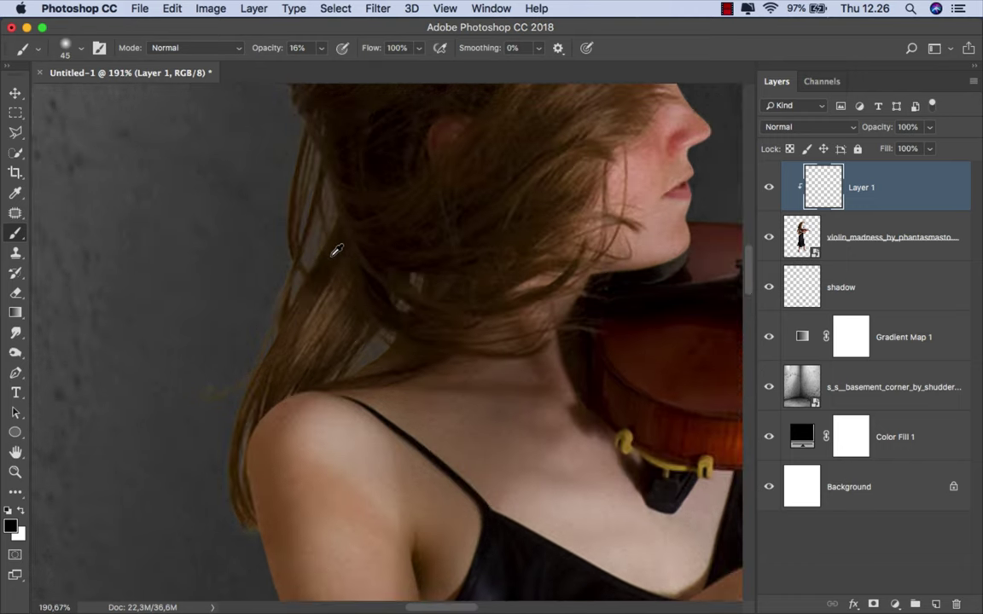
alt+click(346, 236)
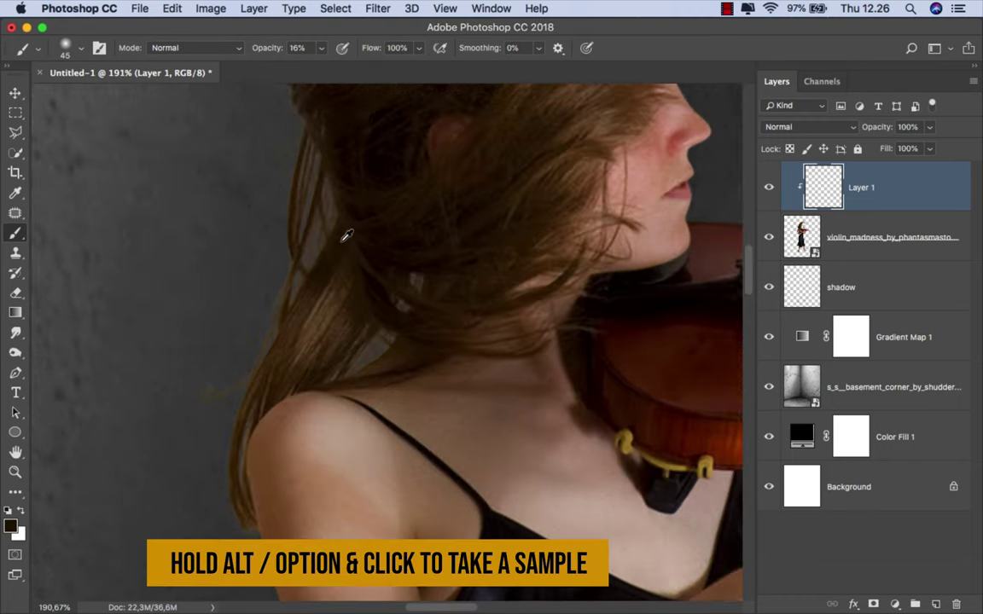
click(321, 48)
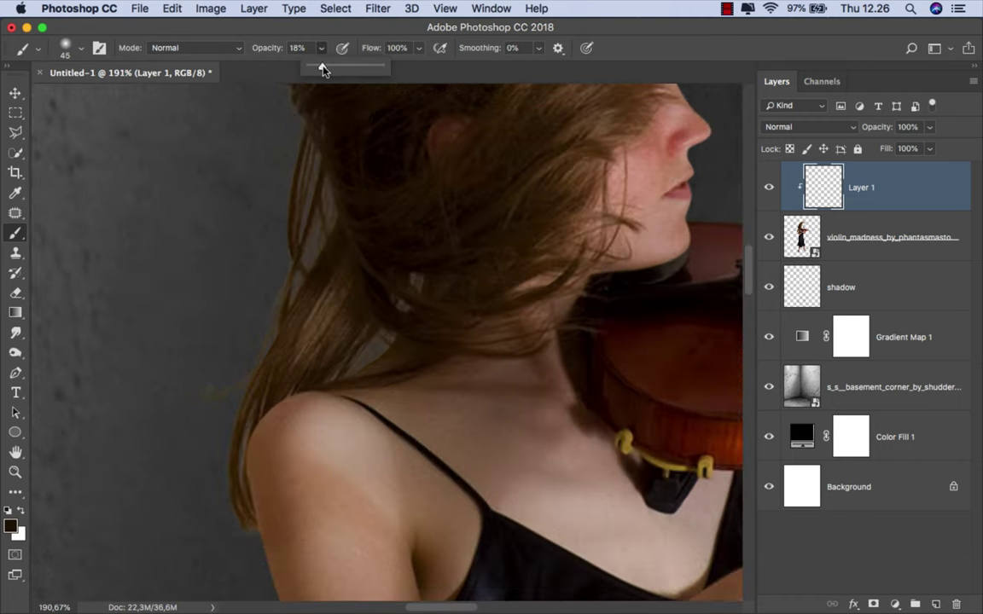
drag(299, 252, 324, 252)
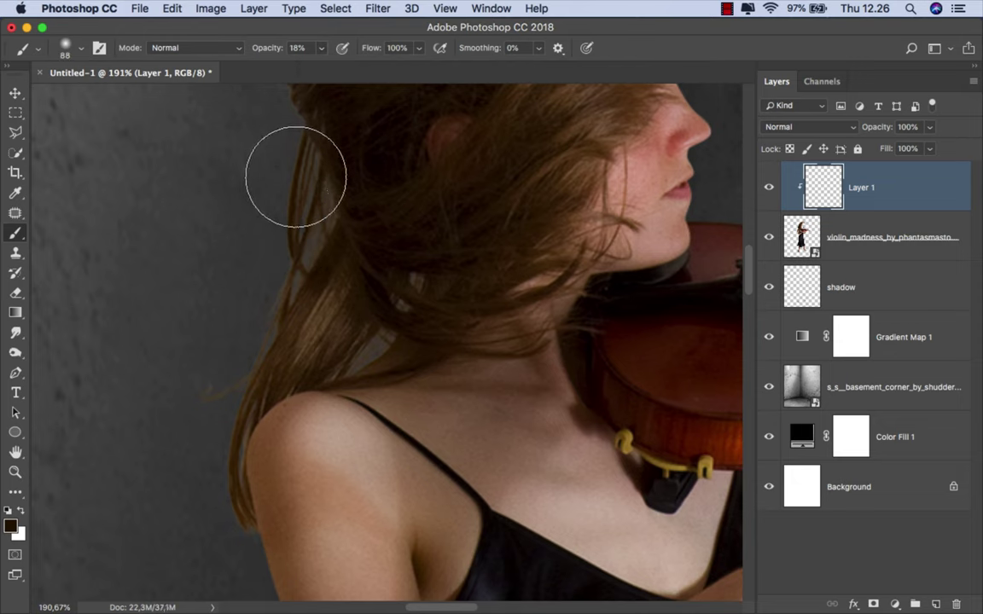
Step: Paint richer brown over the greyish strands and the hair near the shoulder
drag(297, 176, 273, 290)
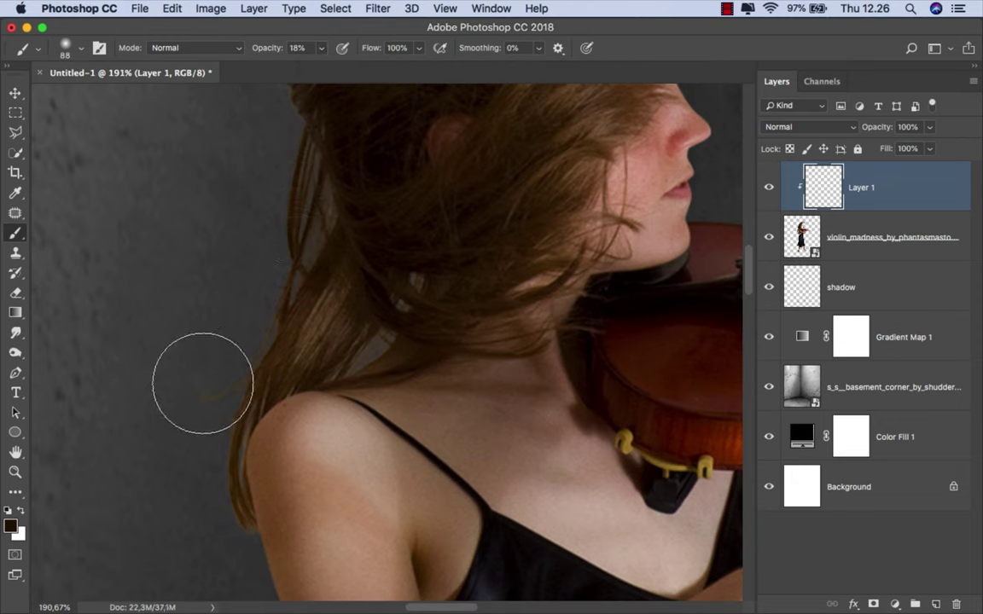
drag(187, 450, 170, 450)
drag(234, 531, 220, 449)
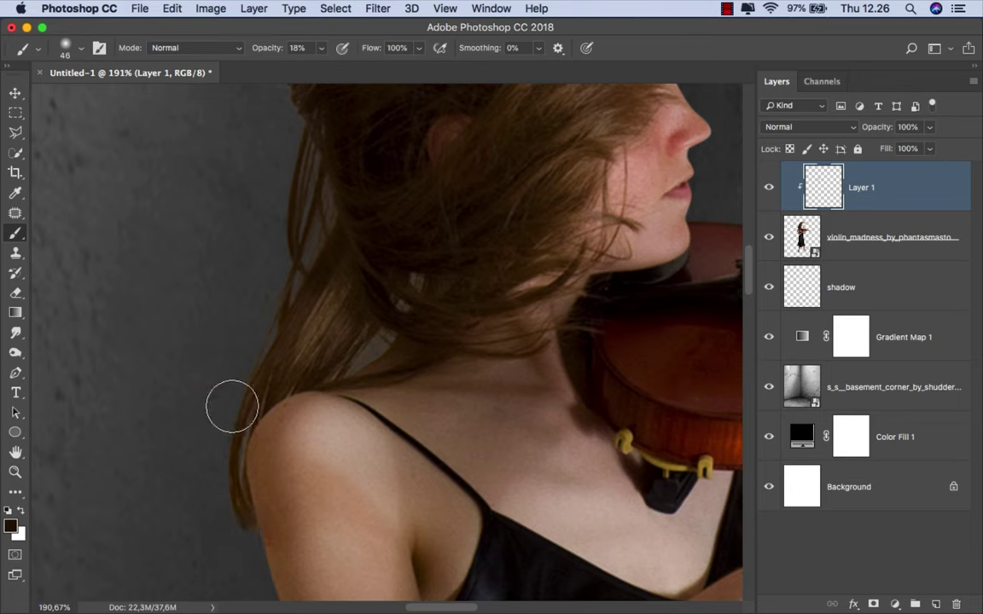
mouse_move(233, 406)
mouse_down()
mouse_move(318, 311)
mouse_move(334, 345)
mouse_up()
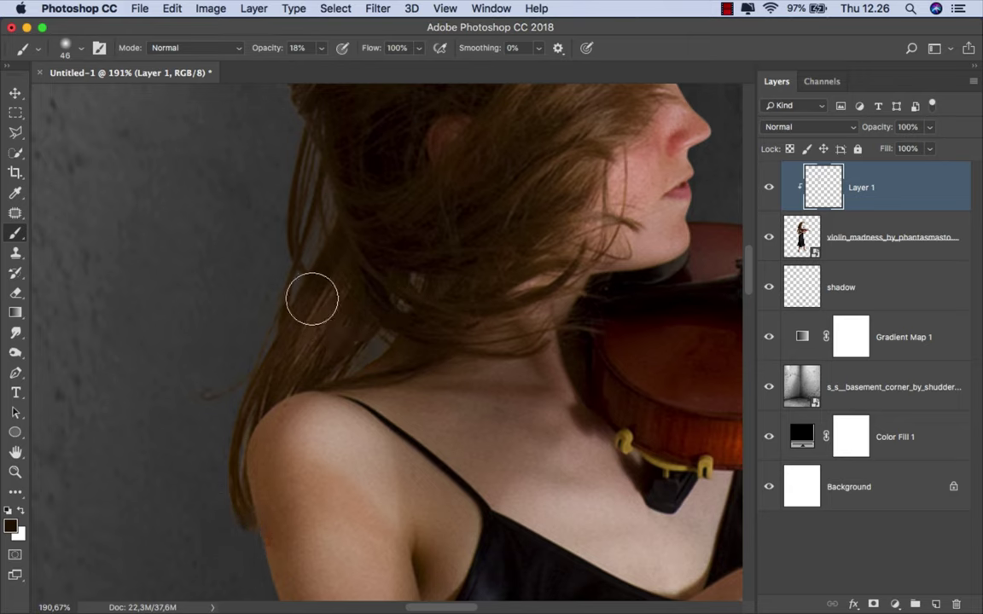
drag(290, 226, 263, 533)
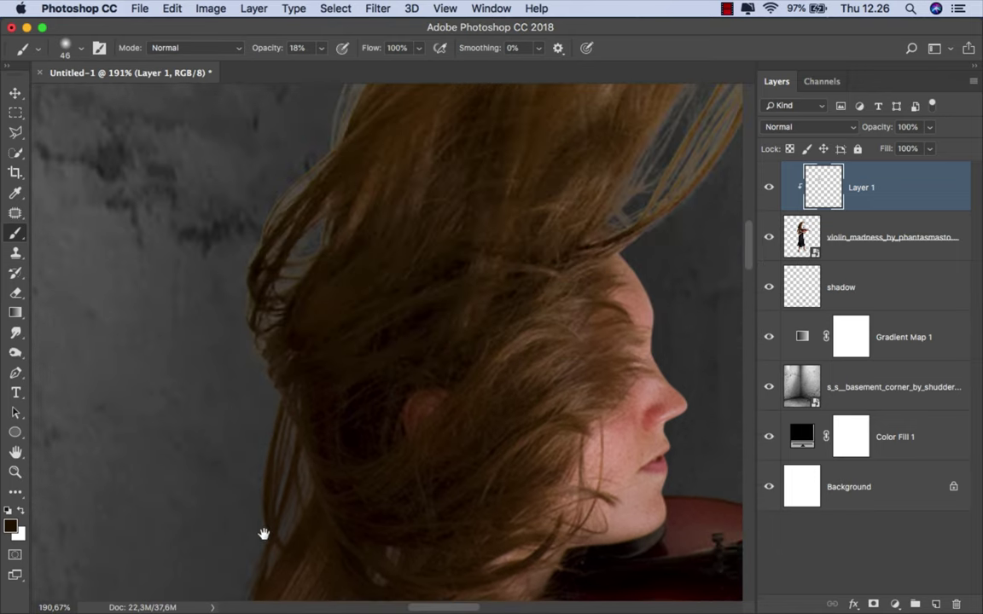
drag(247, 226, 282, 226)
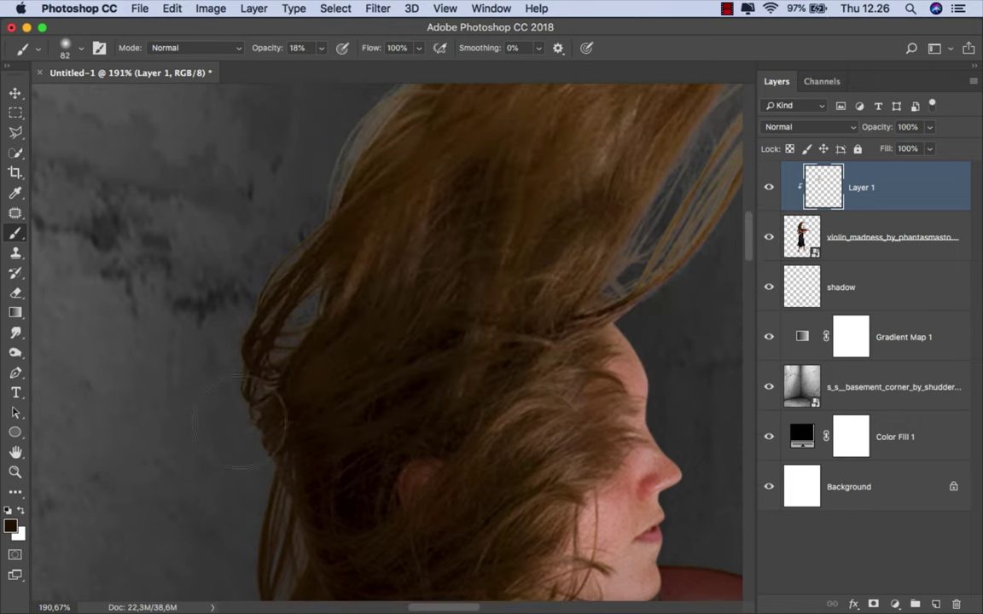
drag(256, 324, 162, 559)
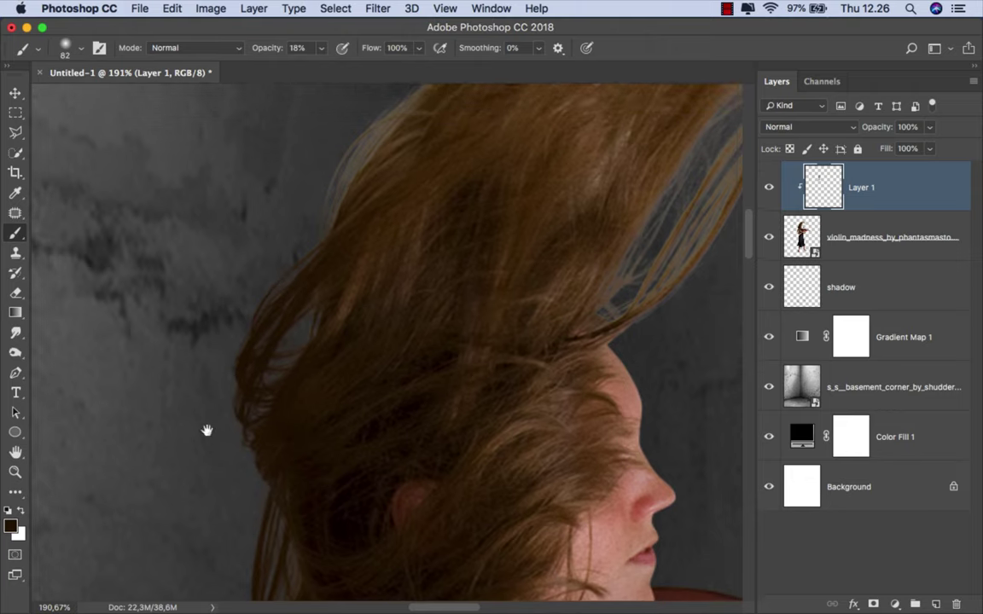
key(bracketleft)
key(bracketleft)
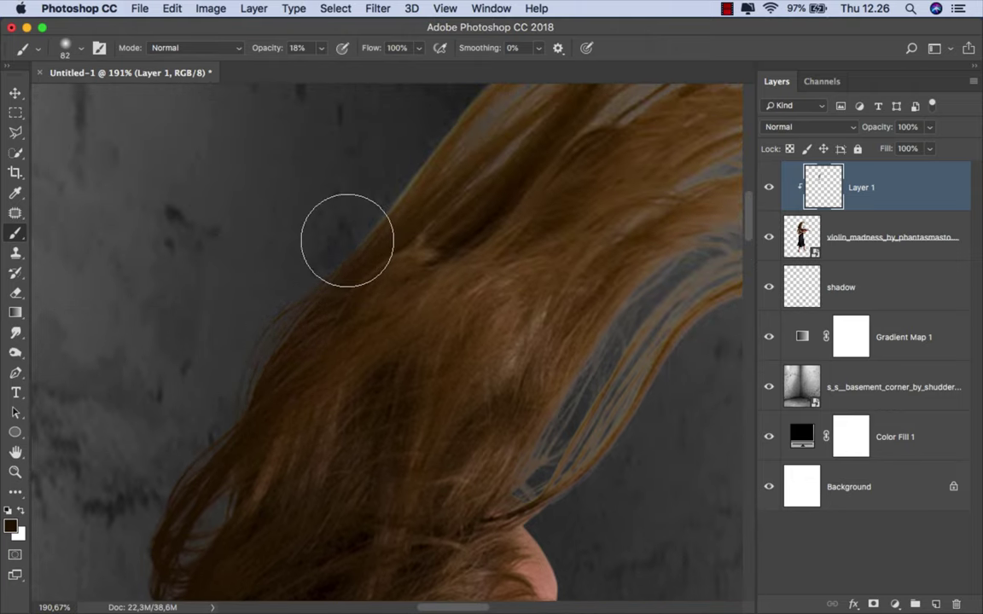
drag(308, 269, 180, 398)
scroll(223, 343, down, 2)
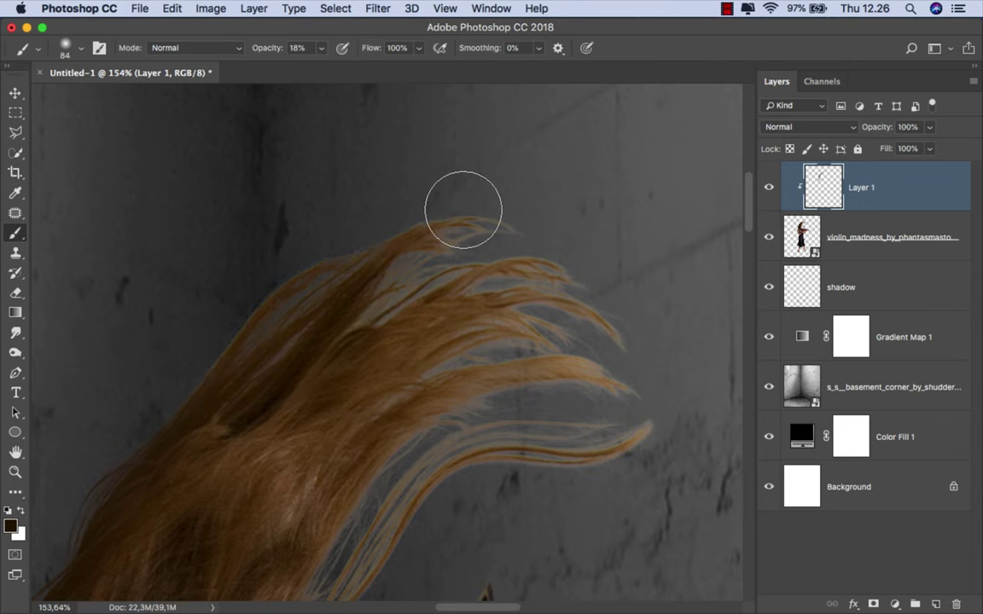
Step: Recolour the flying hair strands with the sampled brown using a large brush
ctrl+alt+drag(550, 237, 644, 239)
drag(436, 273, 608, 437)
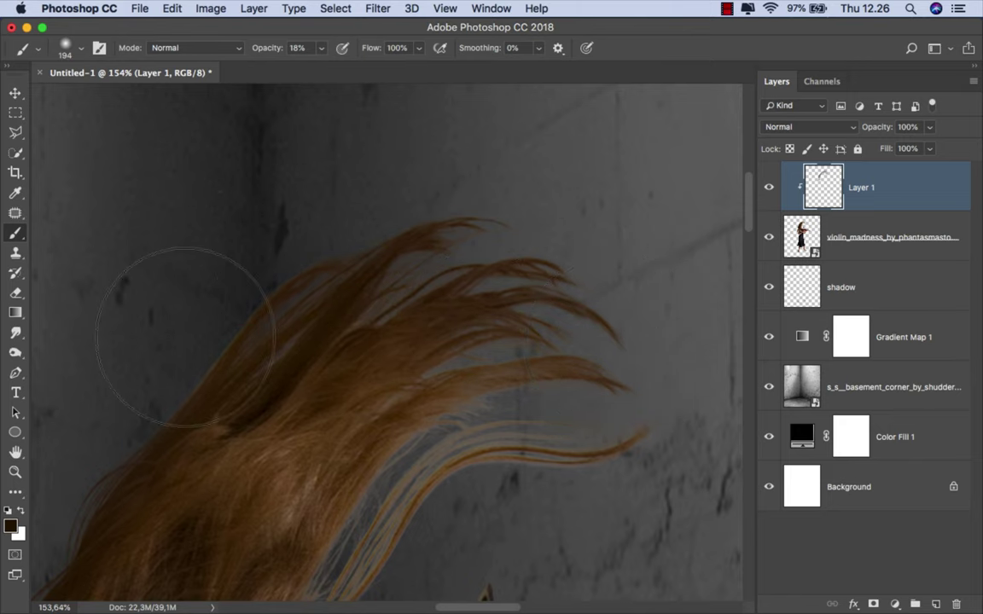
drag(516, 314, 465, 169)
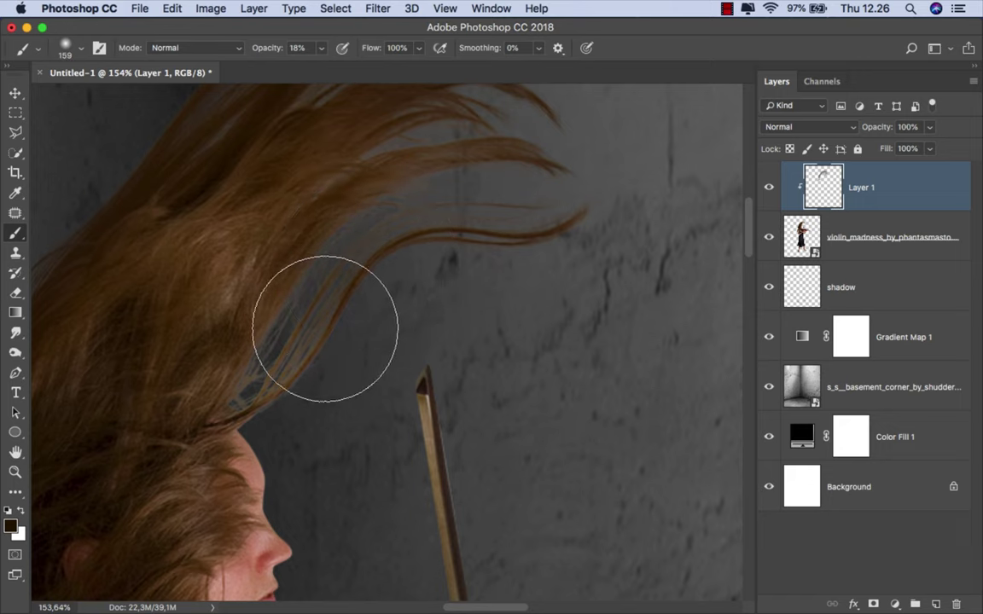
drag(296, 369, 242, 392)
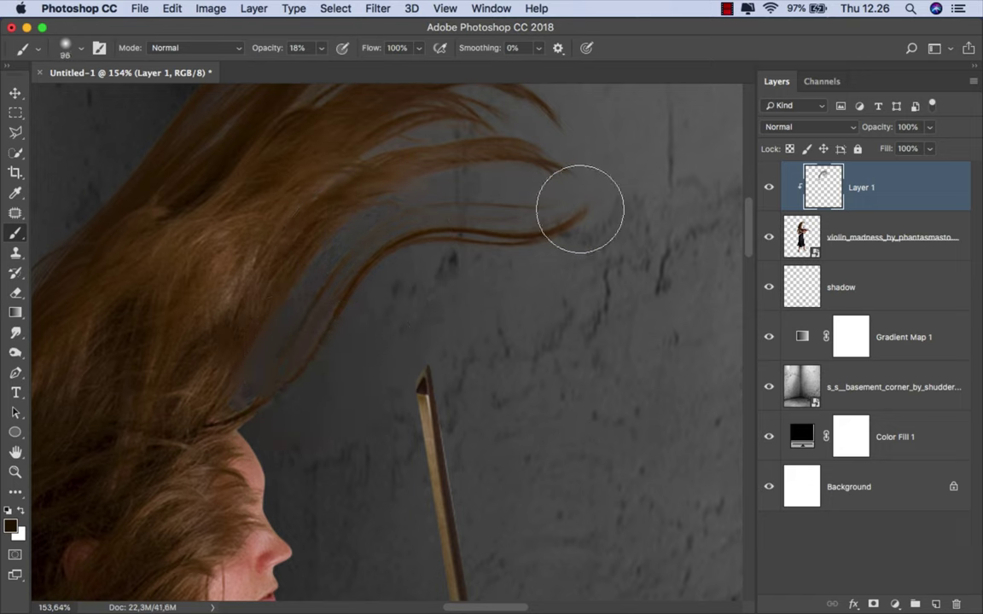
scroll(256, 273, down, 3)
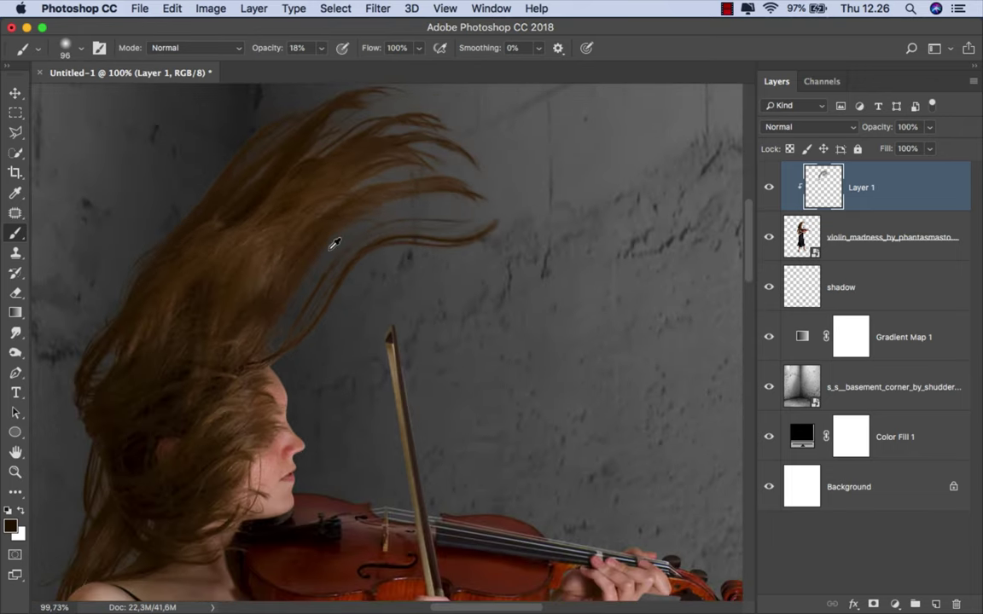
scroll(333, 242, up, 2)
scroll(307, 335, up, 4)
mouse_move(294, 345)
mouse_down()
mouse_move(228, 366)
mouse_move(215, 357)
mouse_up()
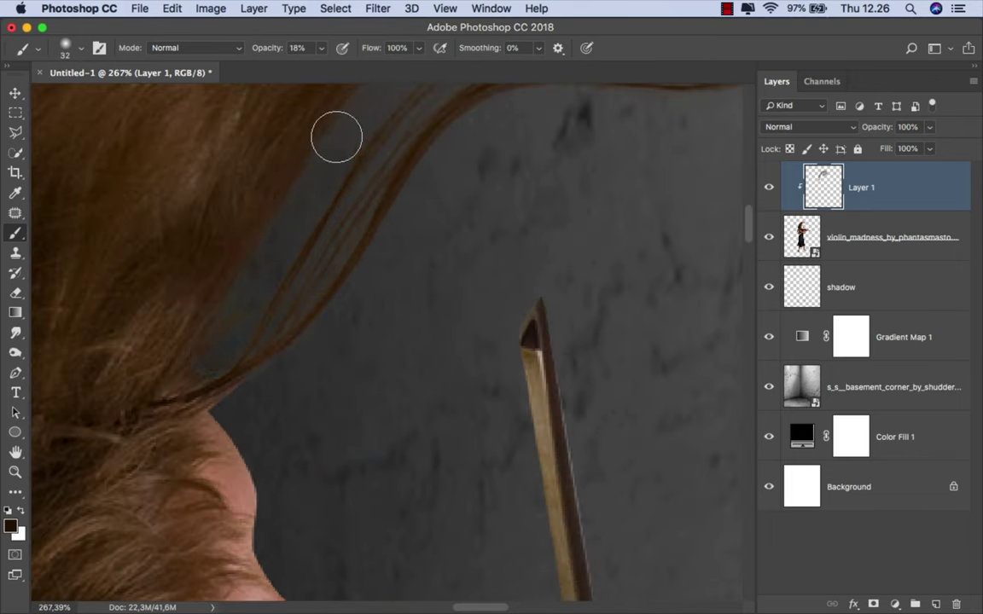
Step: Enlarge the brush to about 178 for the remaining hair, then fit the image on screen
scroll(337, 213, down, 3)
scroll(481, 280, up, 3)
drag(499, 285, 550, 285)
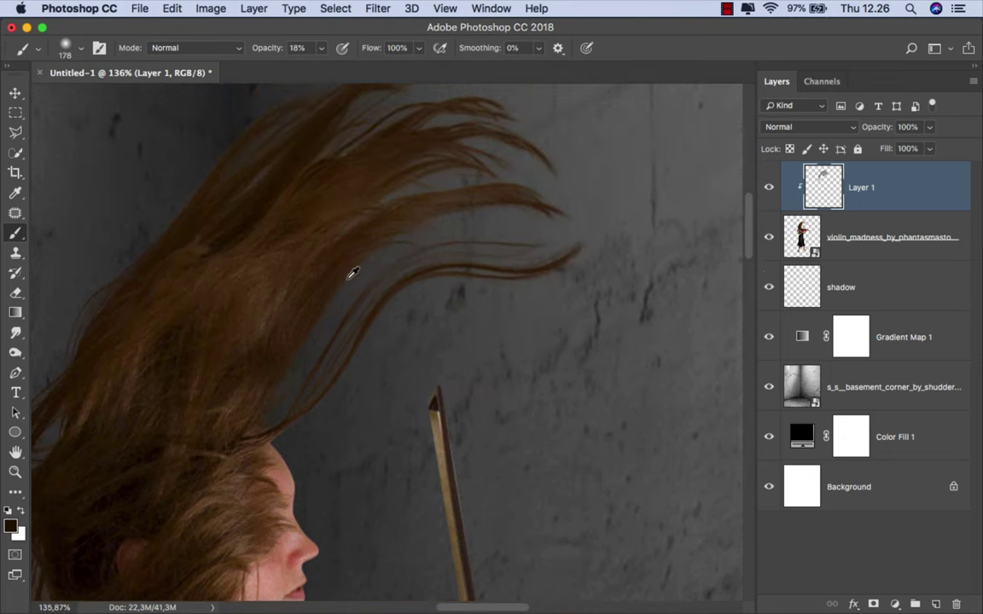
scroll(350, 272, down, 5)
scroll(415, 284, down, 2)
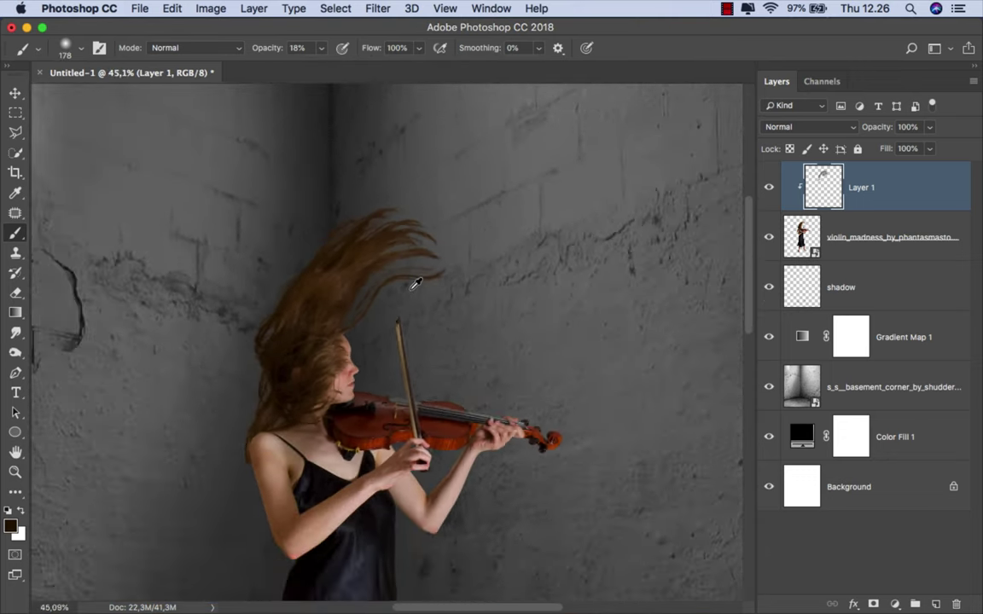
scroll(351, 219, up, 3)
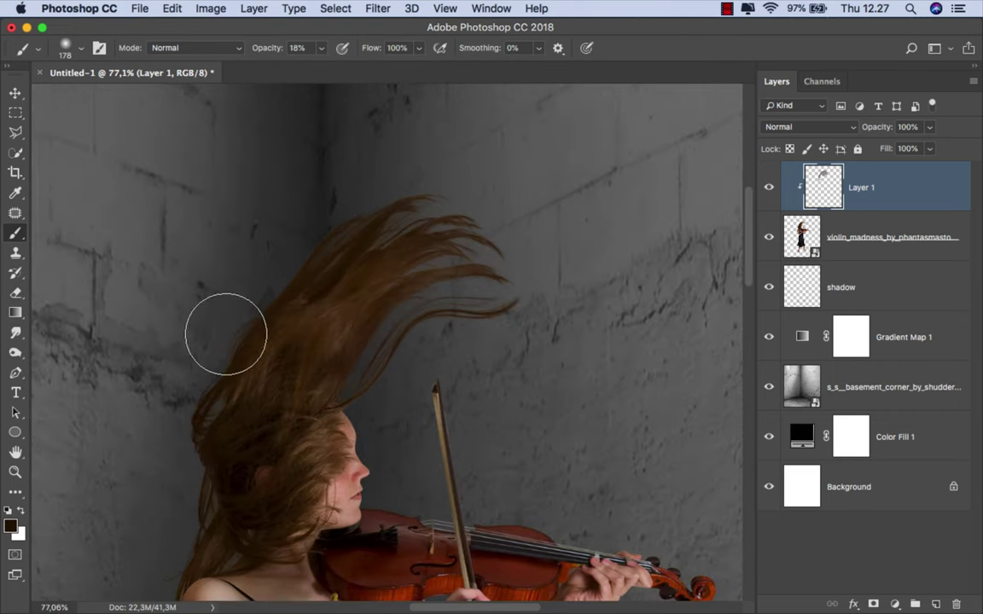
drag(484, 277, 493, 281)
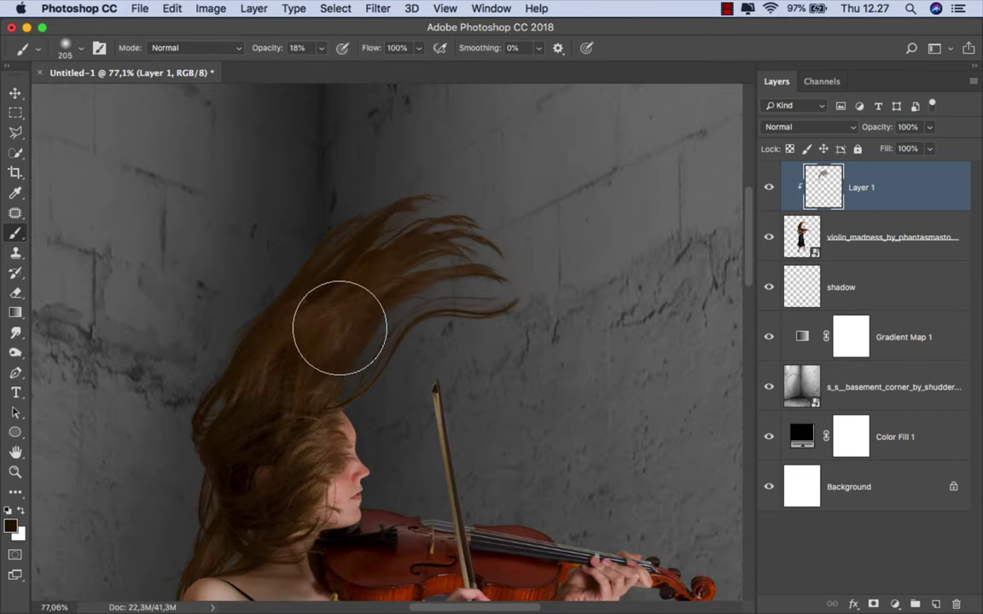
key(super+minus)
key(super+0)
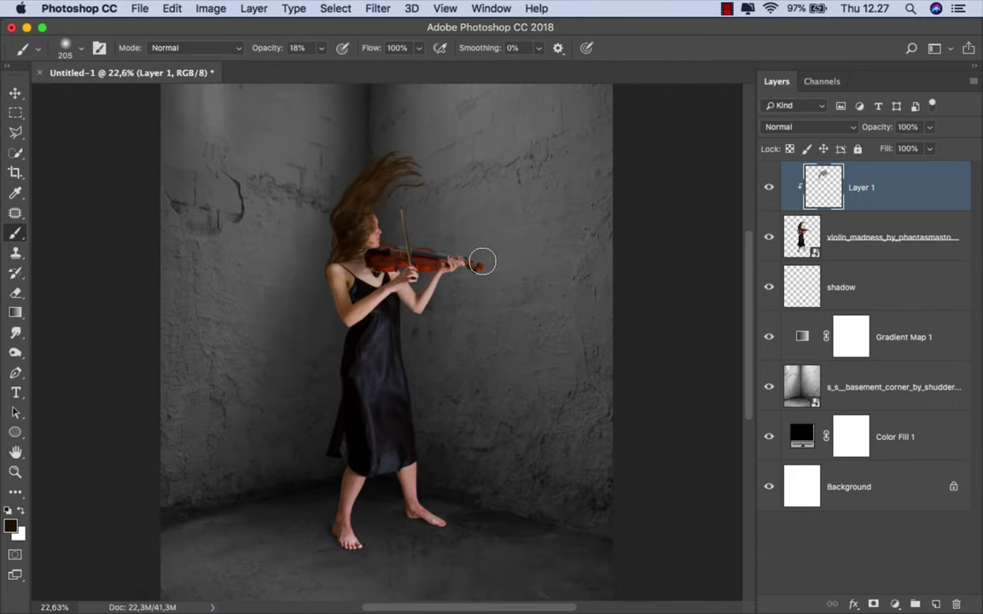
Step: Clip a Black, White Gradient Map 2 to the violinist at 49% opacity
click(771, 188)
click(894, 604)
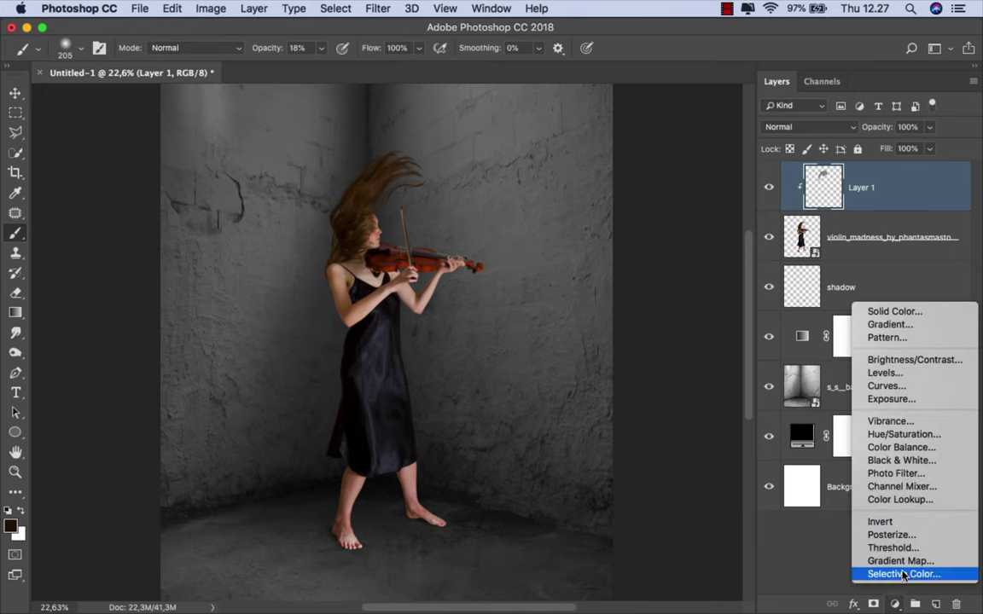
click(906, 561)
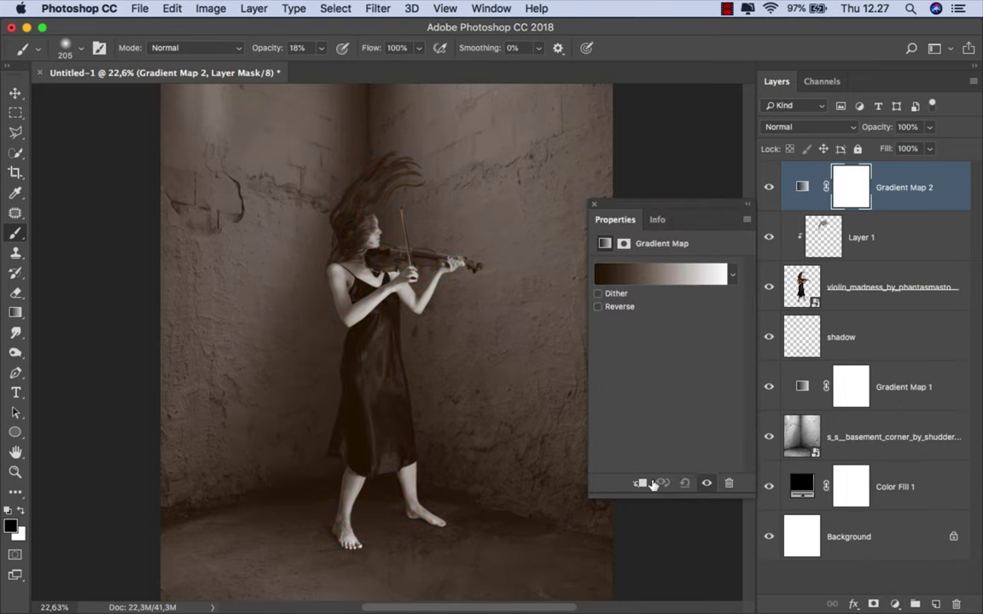
click(652, 483)
click(731, 274)
click(658, 307)
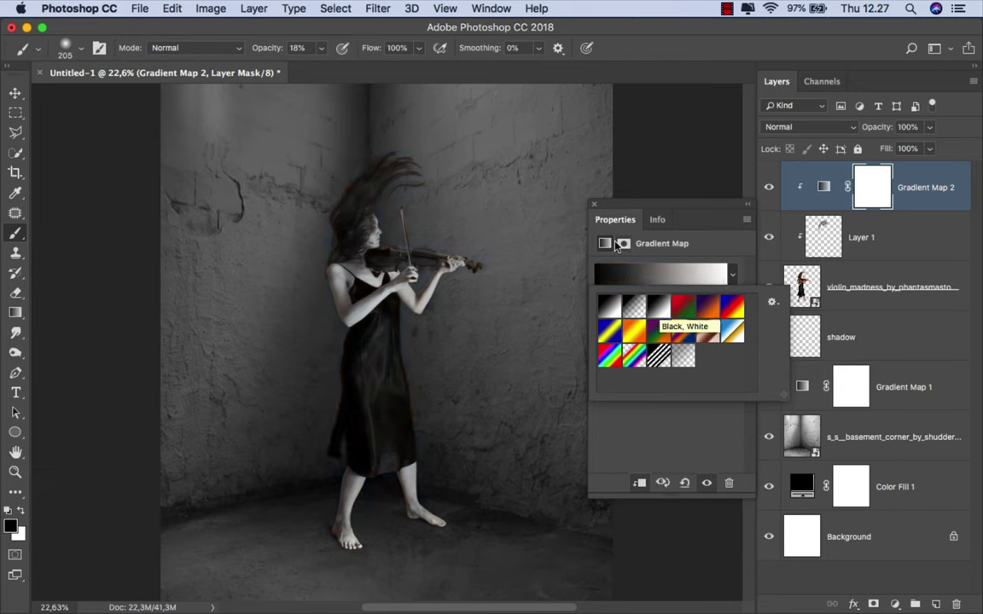
click(595, 204)
click(595, 203)
click(930, 127)
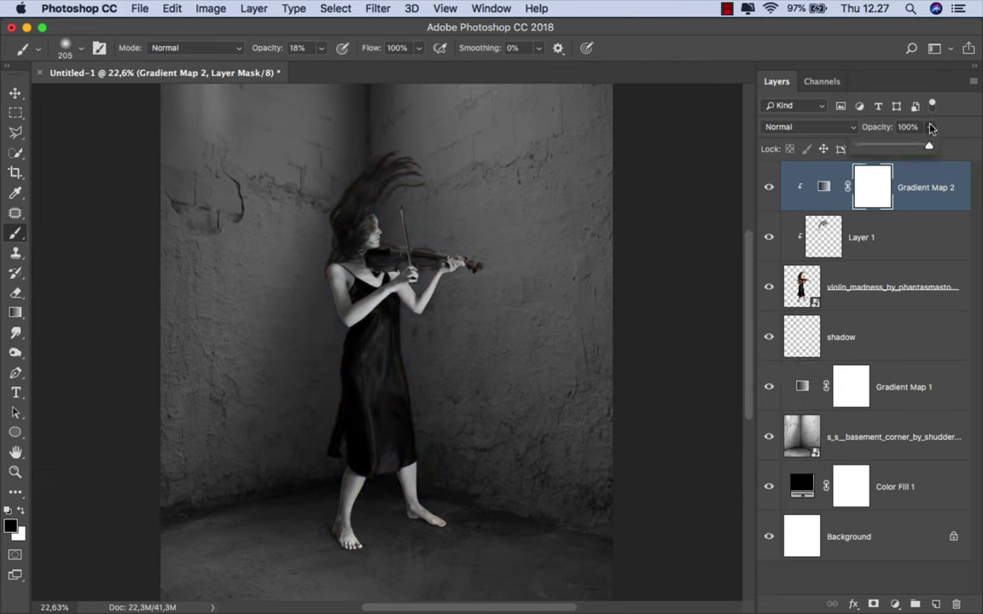
drag(896, 147, 894, 147)
click(912, 185)
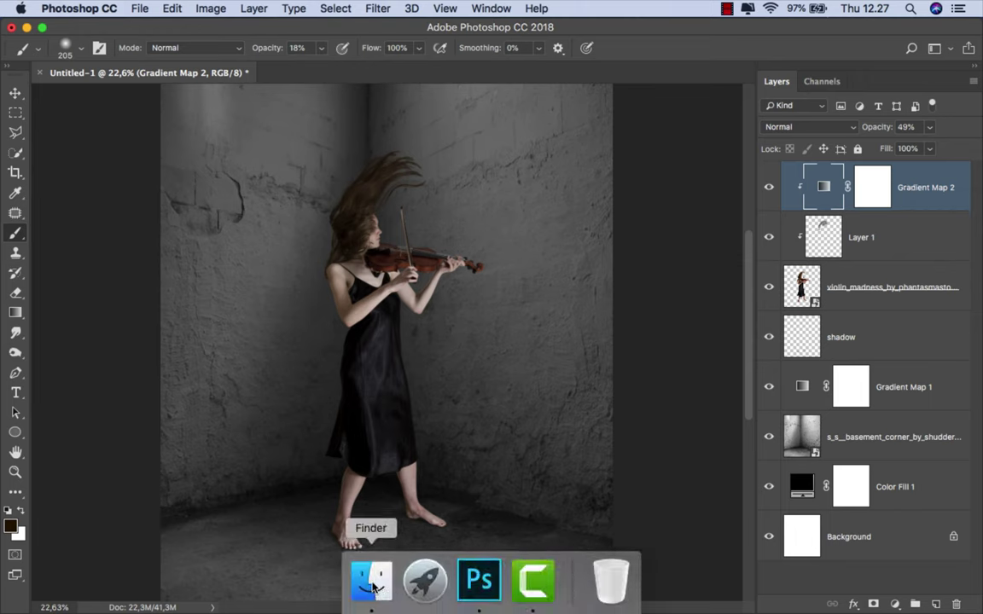
Step: Place the fire image and set its blend mode to Screen
click(373, 587)
mouse_move(384, 107)
mouse_down()
mouse_move(376, 354)
mouse_move(388, 295)
mouse_up()
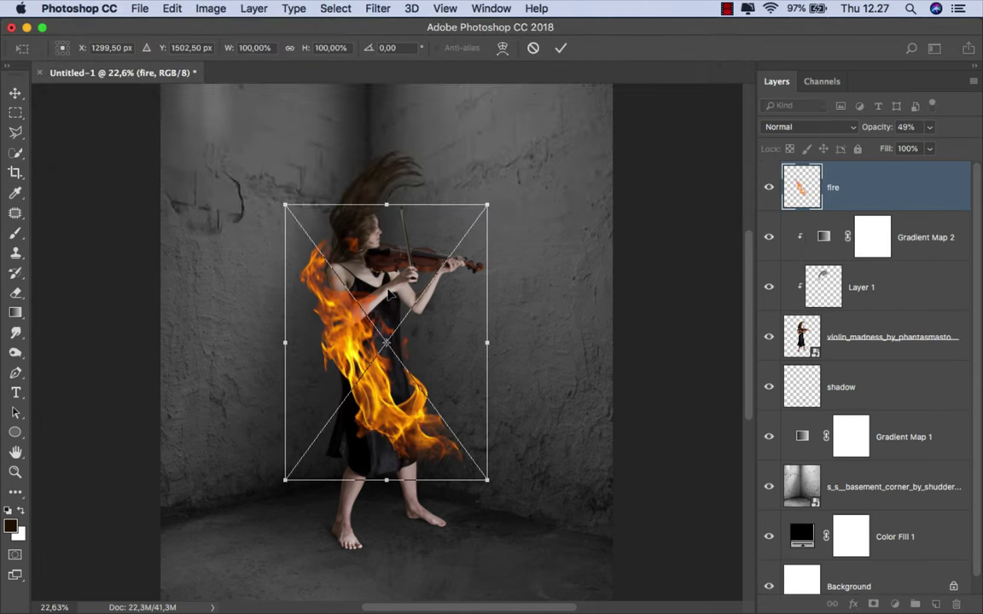
click(780, 127)
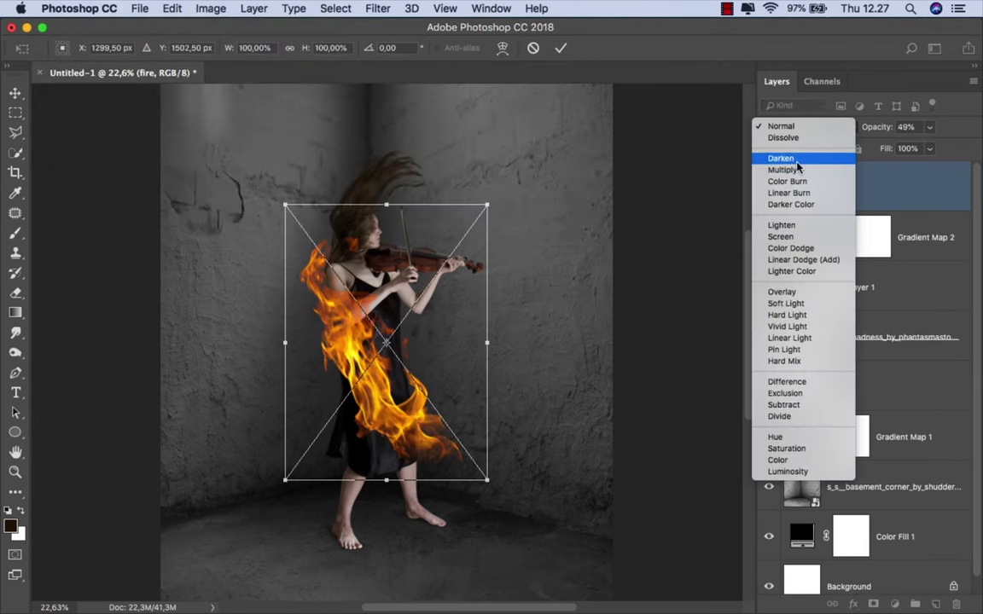
click(803, 237)
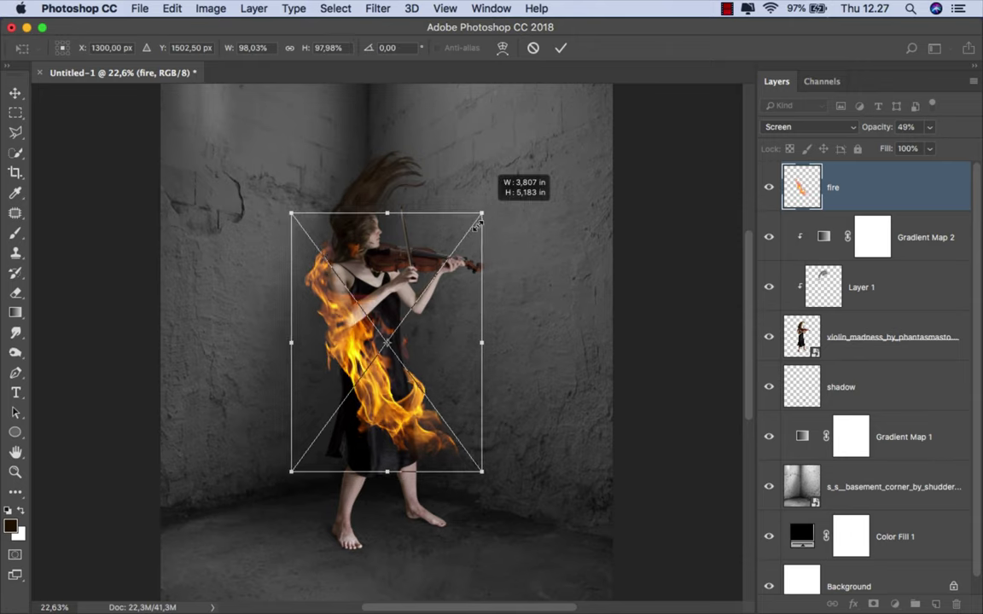
Step: Shrink the fire and tilt it to lie along the violin bow
mouse_move(487, 206)
mouse_down()
mouse_move(417, 285)
mouse_move(435, 214)
mouse_up()
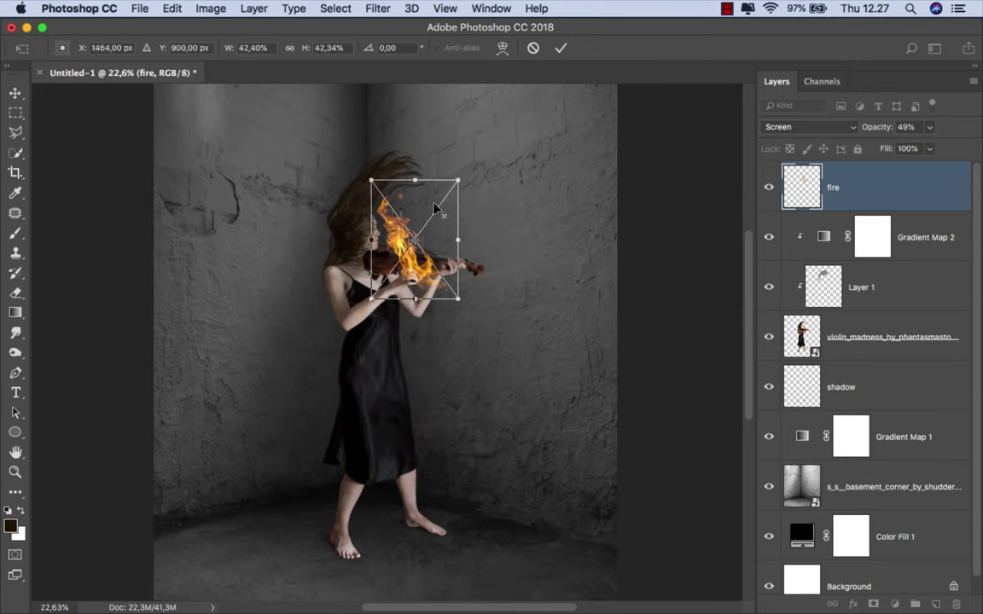
scroll(435, 213, up, 5)
scroll(433, 209, down, 1)
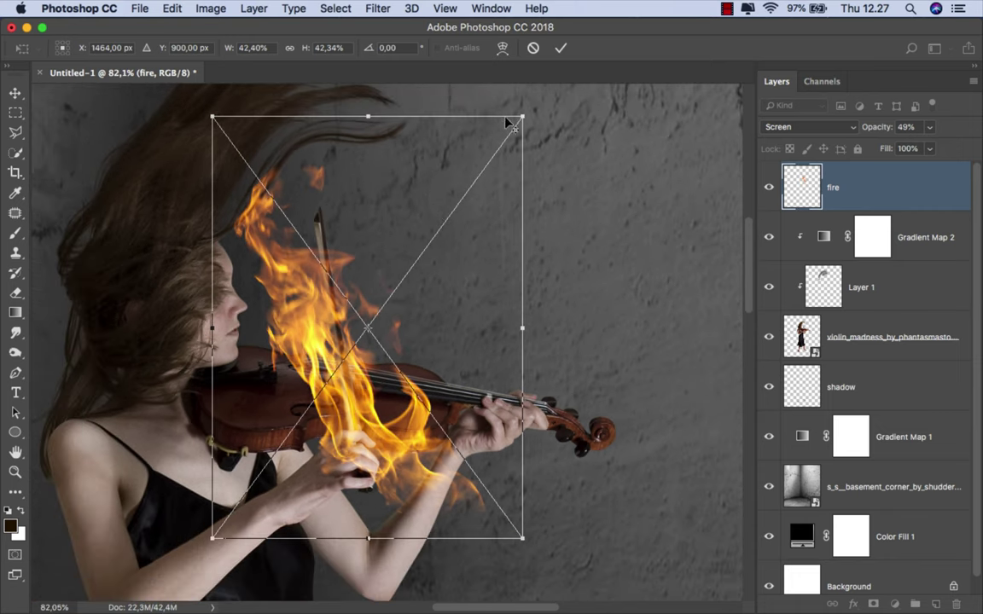
mouse_move(514, 122)
mouse_down()
mouse_move(468, 186)
mouse_move(535, 287)
mouse_move(531, 280)
mouse_up()
drag(403, 254, 393, 241)
scroll(385, 267, up, 1)
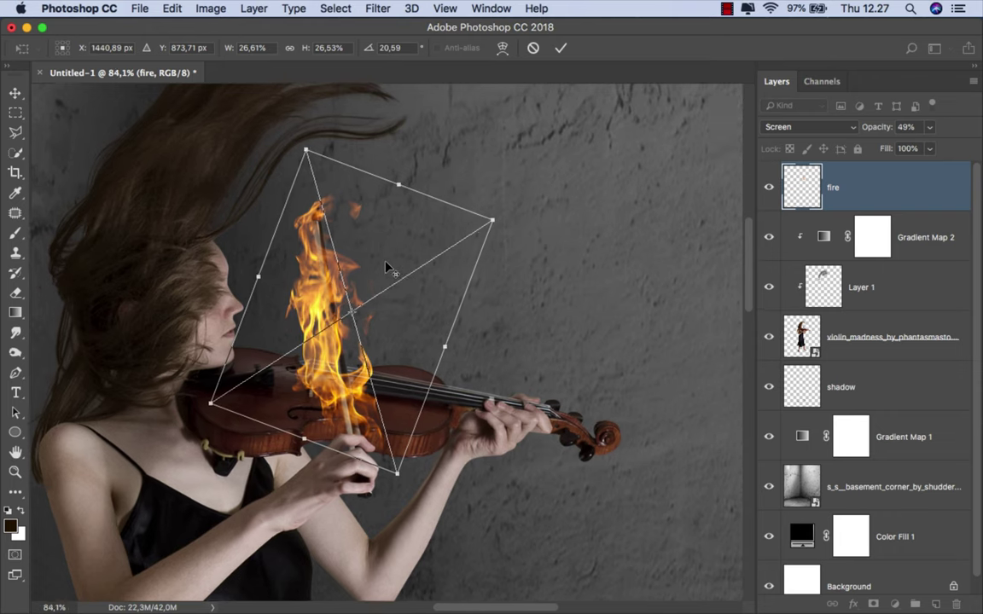
scroll(385, 267, up, 2)
Step: Warp the fire so its flames curl along the bow, and commit
right_click(382, 254)
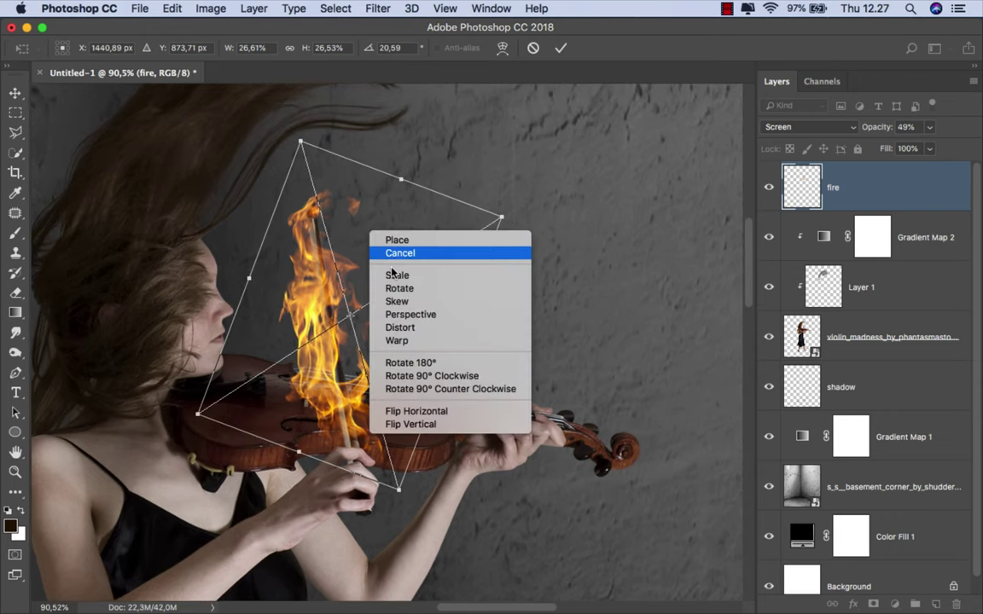
key(Escape)
mouse_move(242, 392)
mouse_down()
mouse_move(357, 424)
mouse_move(383, 330)
mouse_up()
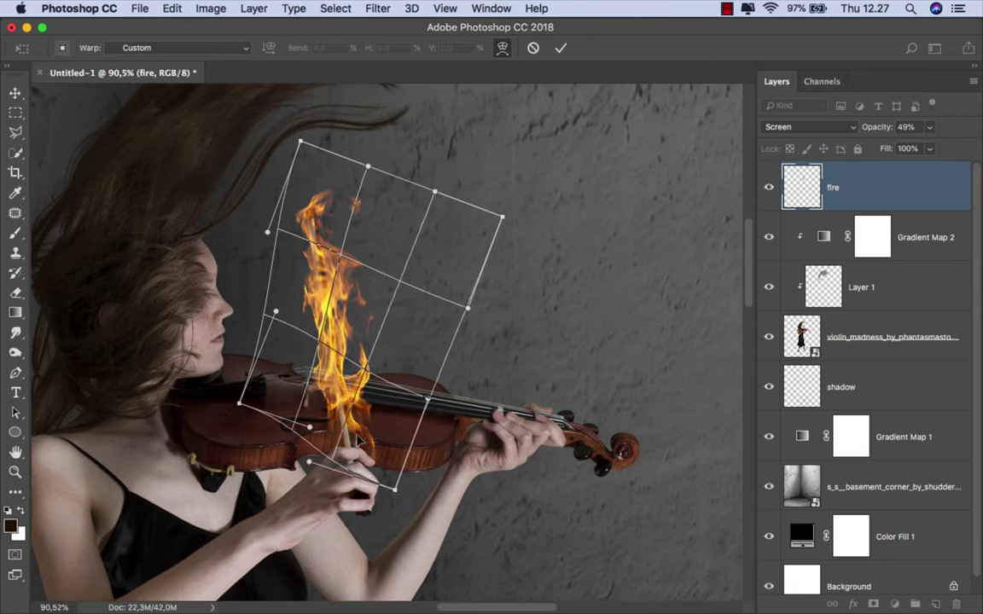
drag(420, 222, 389, 234)
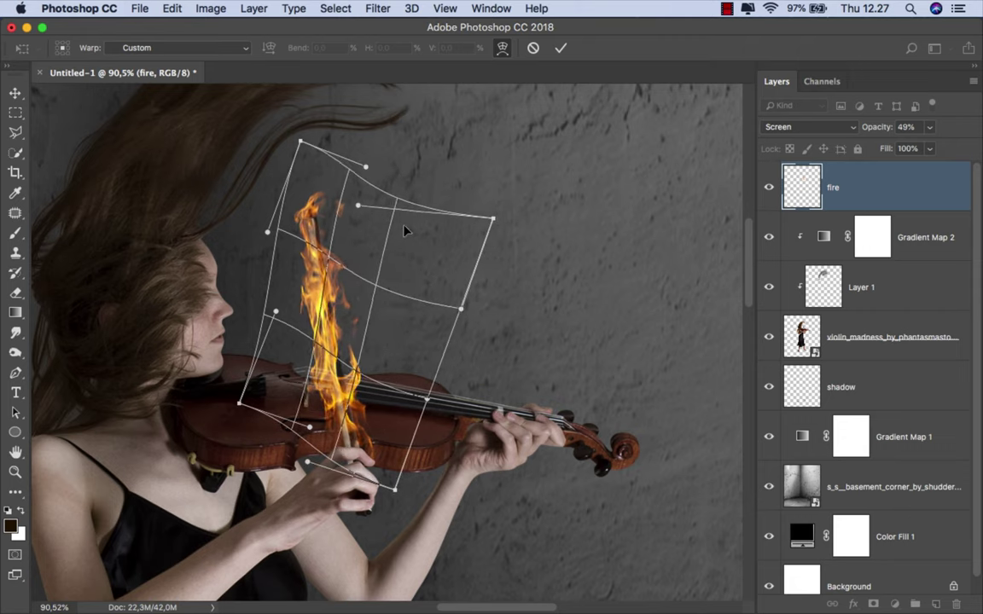
drag(328, 220, 318, 225)
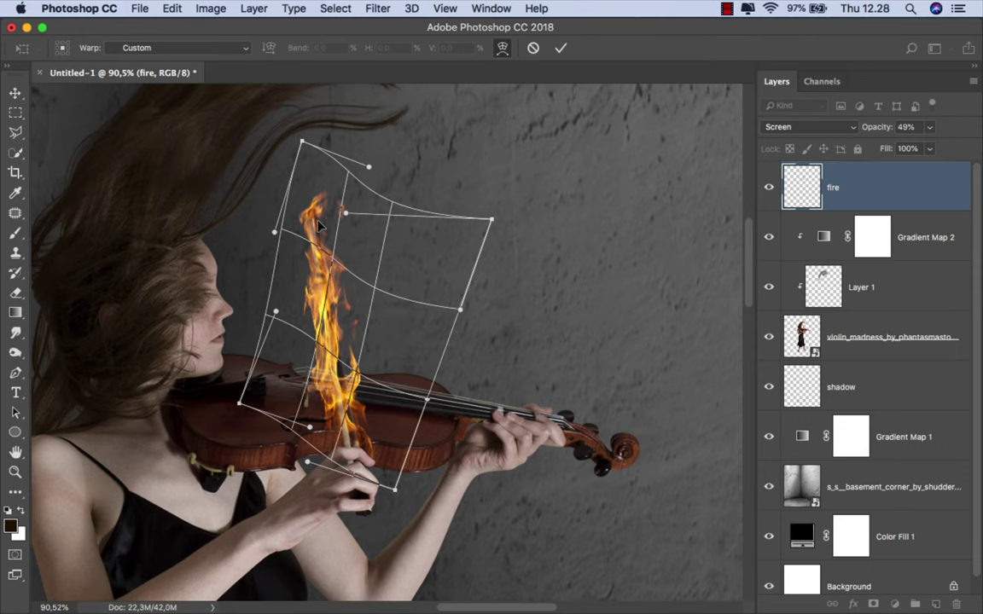
drag(341, 390, 346, 391)
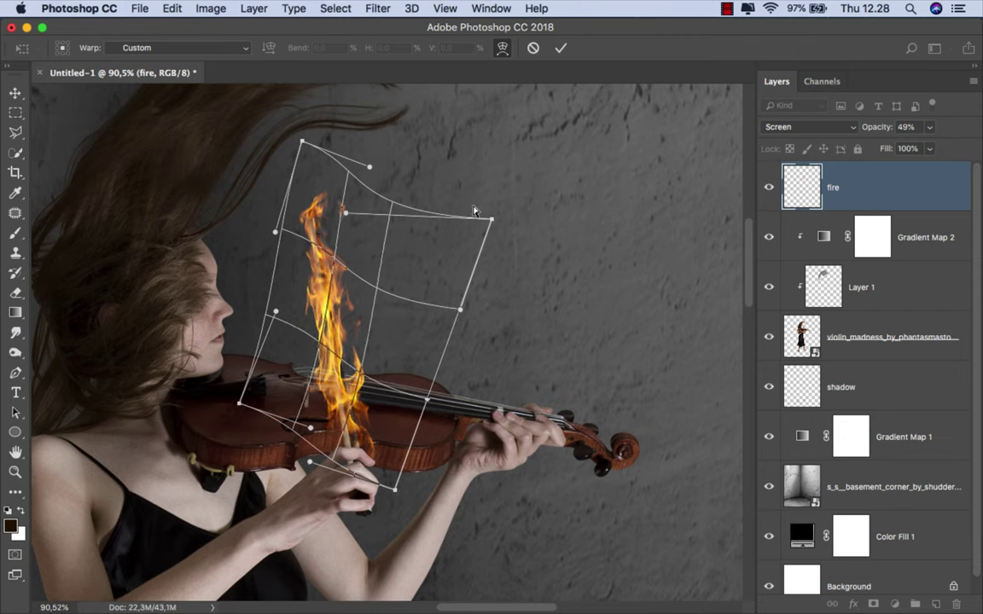
click(559, 49)
key(b)
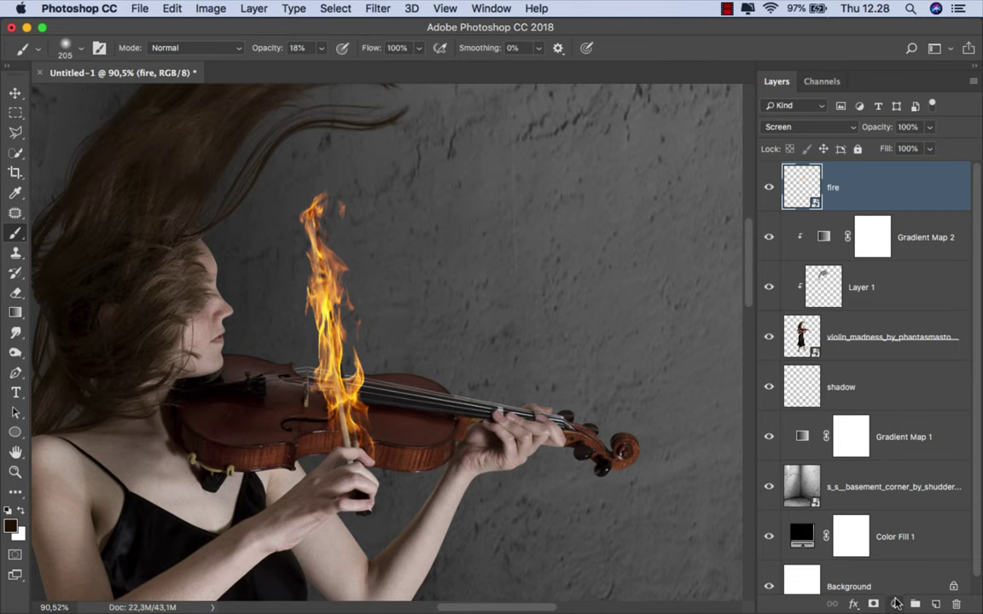
click(894, 604)
Step: Clip a Hue/Saturation adjustment to the fire with Hue at -9
click(866, 448)
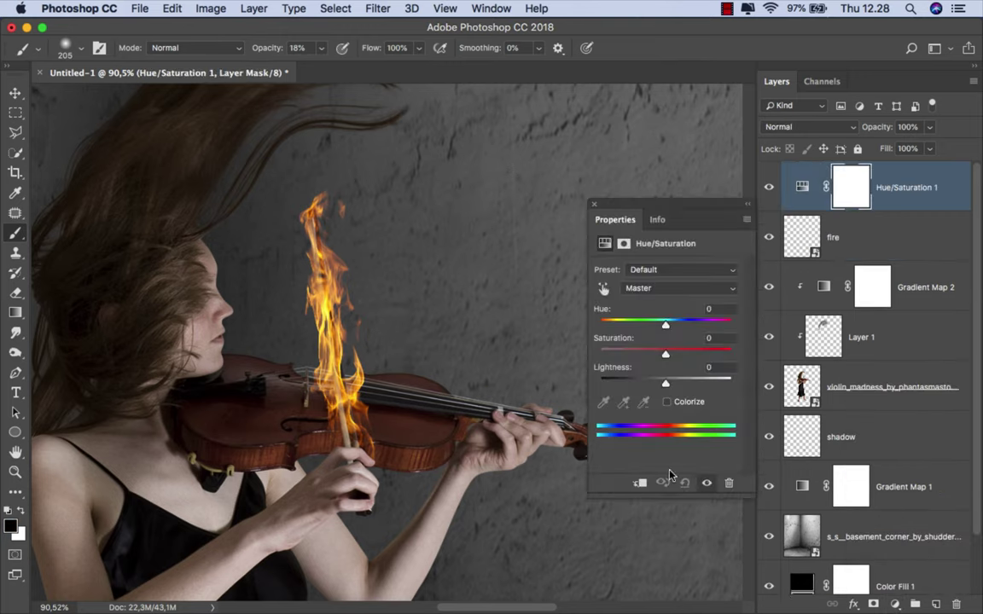
click(640, 484)
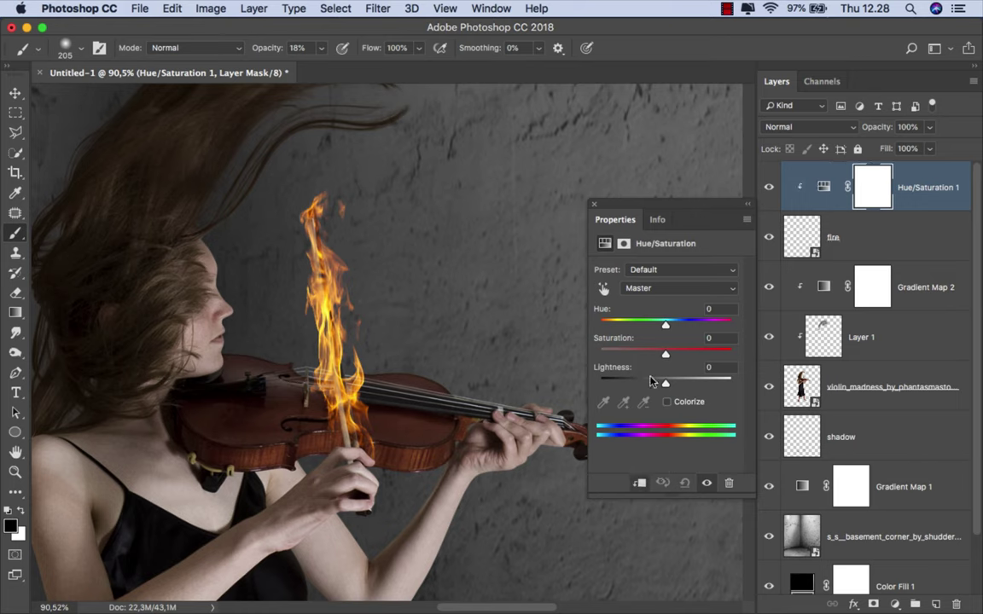
drag(663, 325, 660, 325)
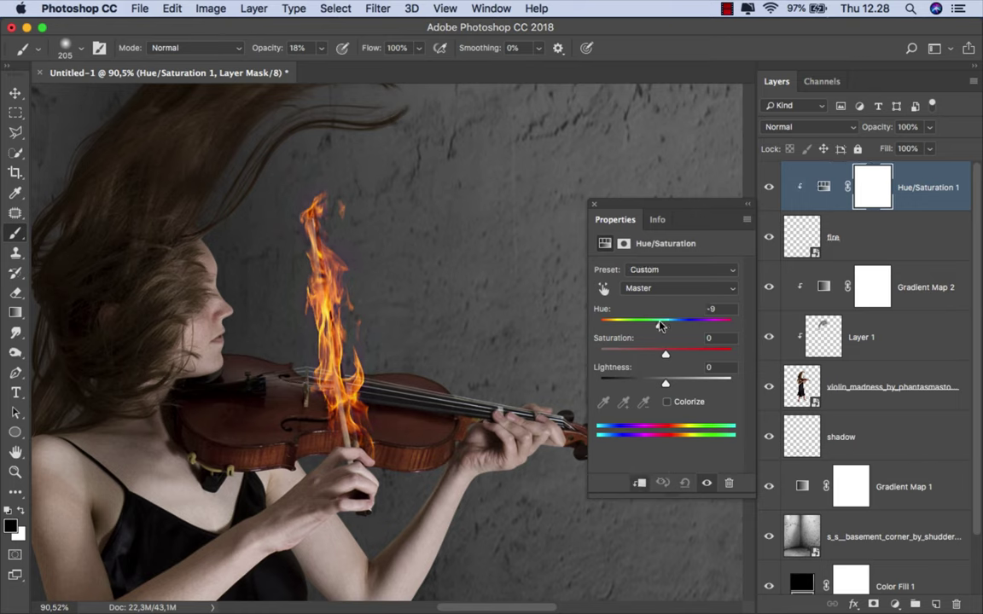
click(596, 205)
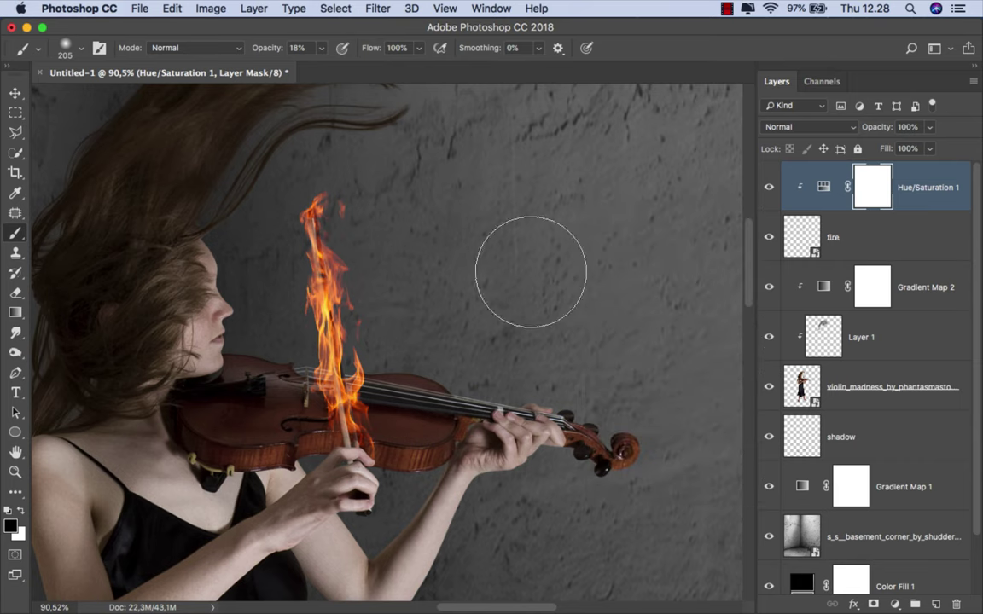
scroll(441, 329, down, 5)
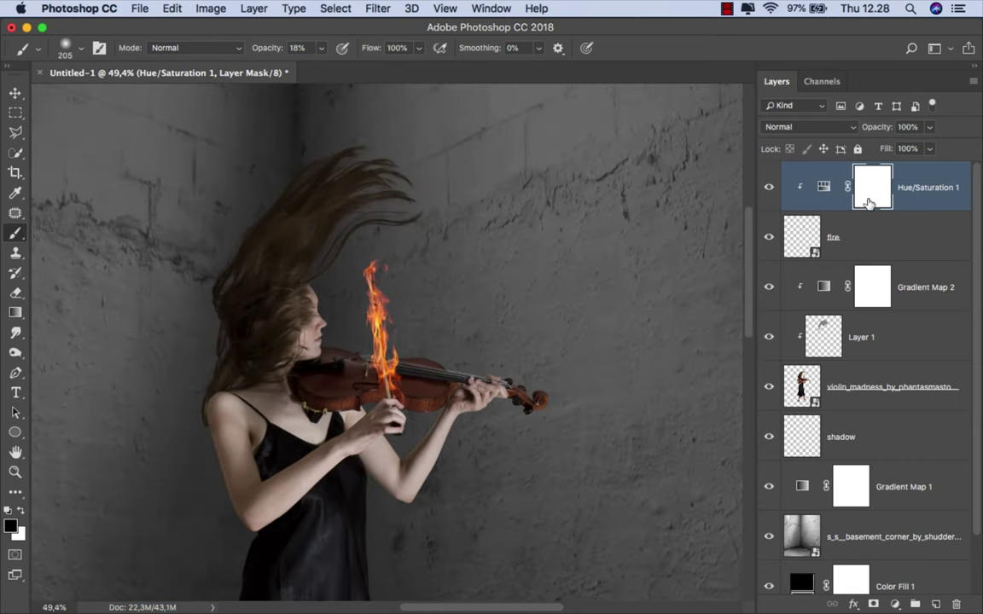
click(823, 186)
key(v)
key(super+0)
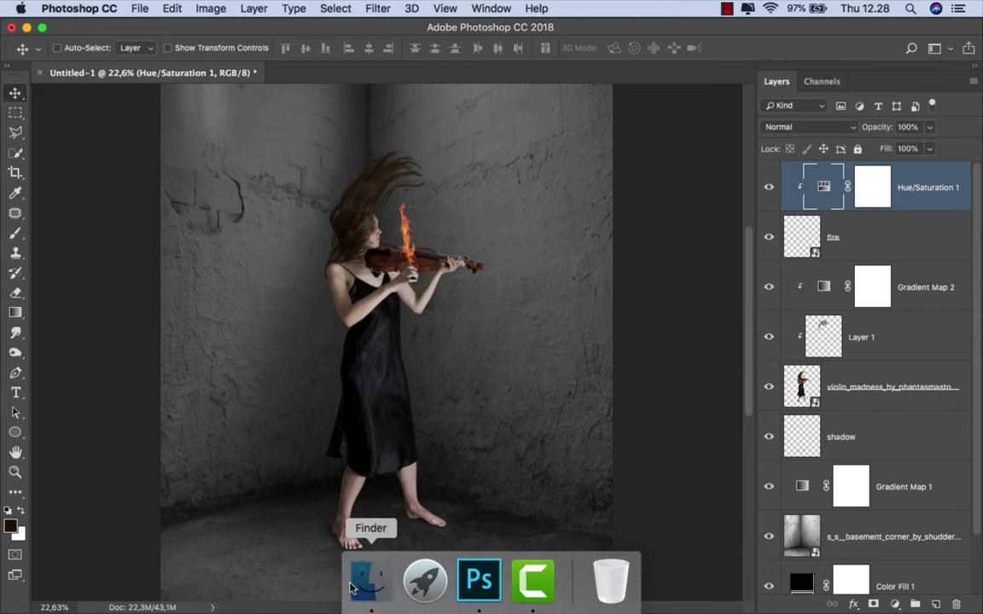
Step: Bring the fire-sparks image into the composition and set its blend mode to Color Dodge
click(362, 575)
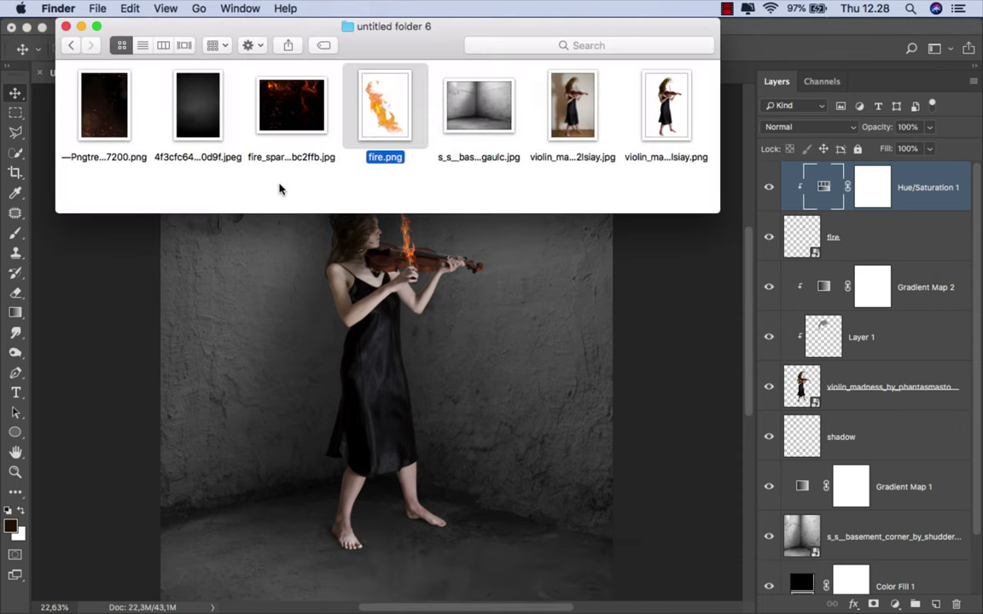
mouse_move(264, 111)
mouse_down()
mouse_move(359, 334)
mouse_move(373, 265)
mouse_up()
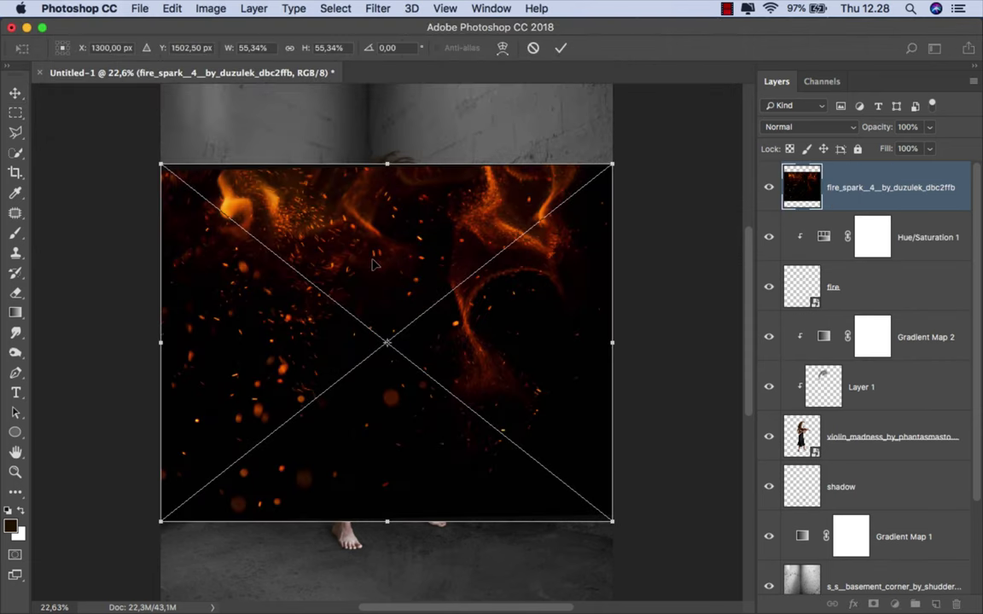
click(794, 126)
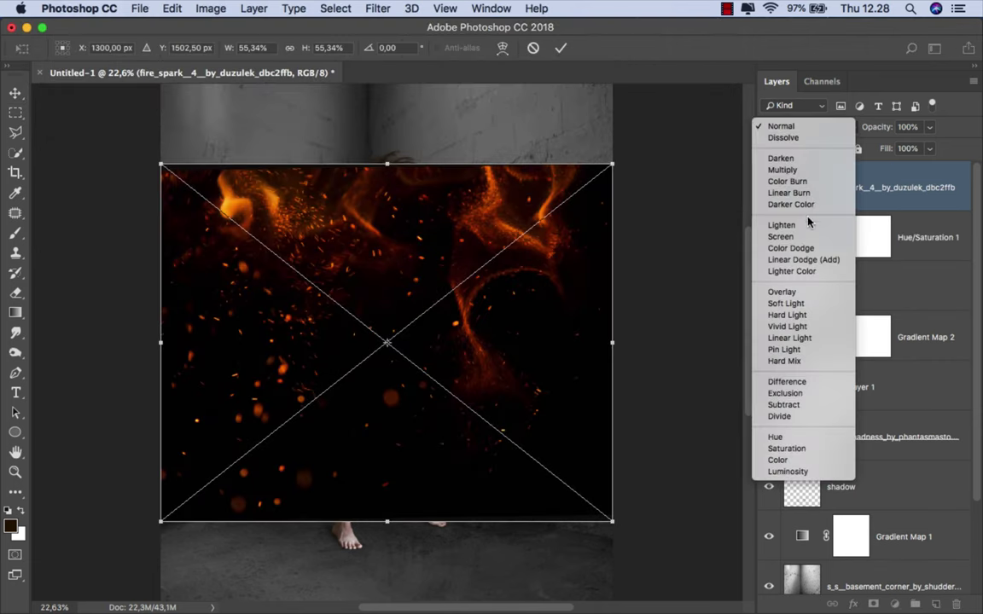
click(791, 248)
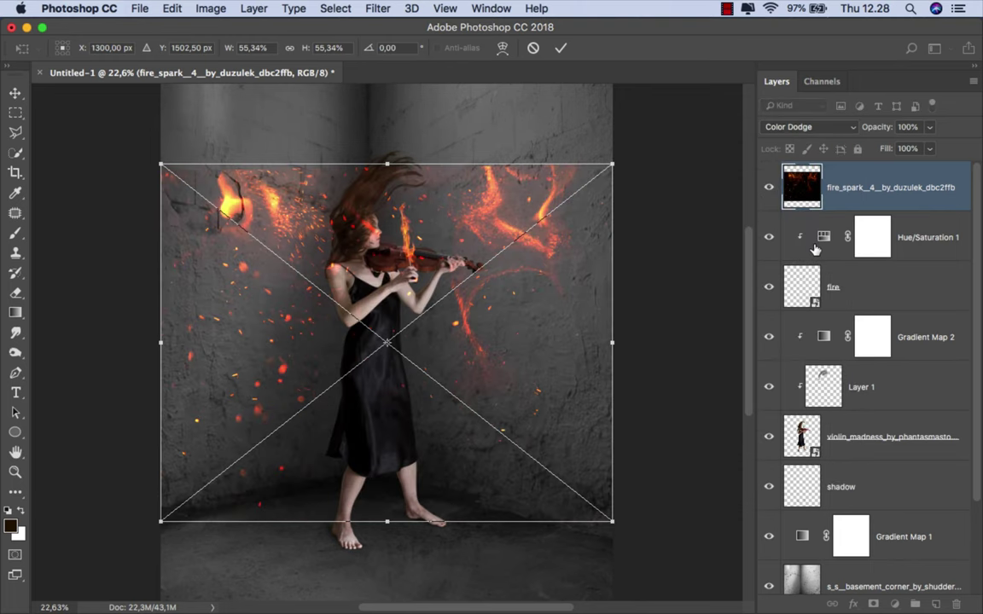
Step: Flip the fire texture vertically and horizontally, then move it up and right
right_click(472, 321)
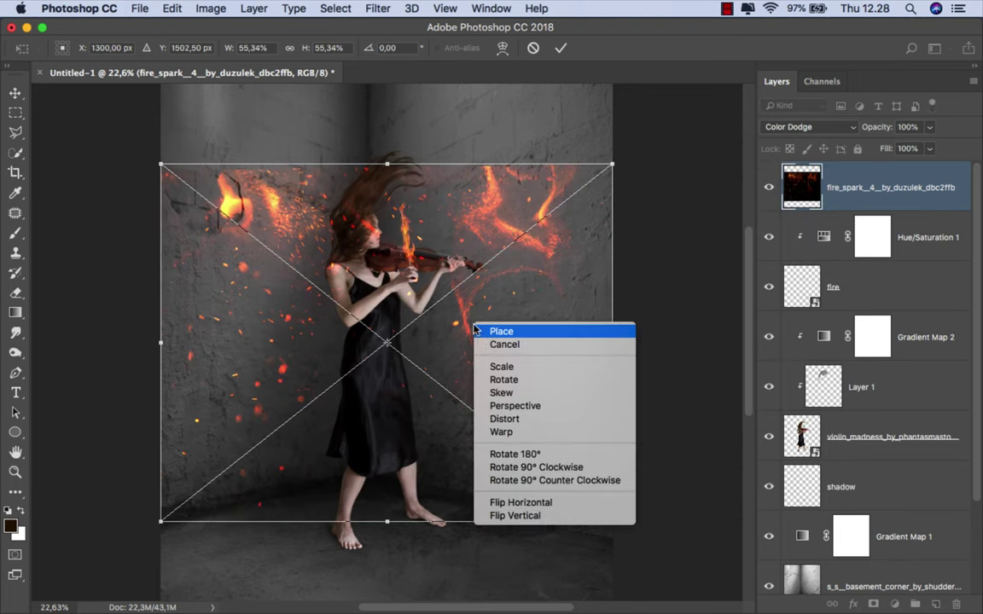
click(525, 518)
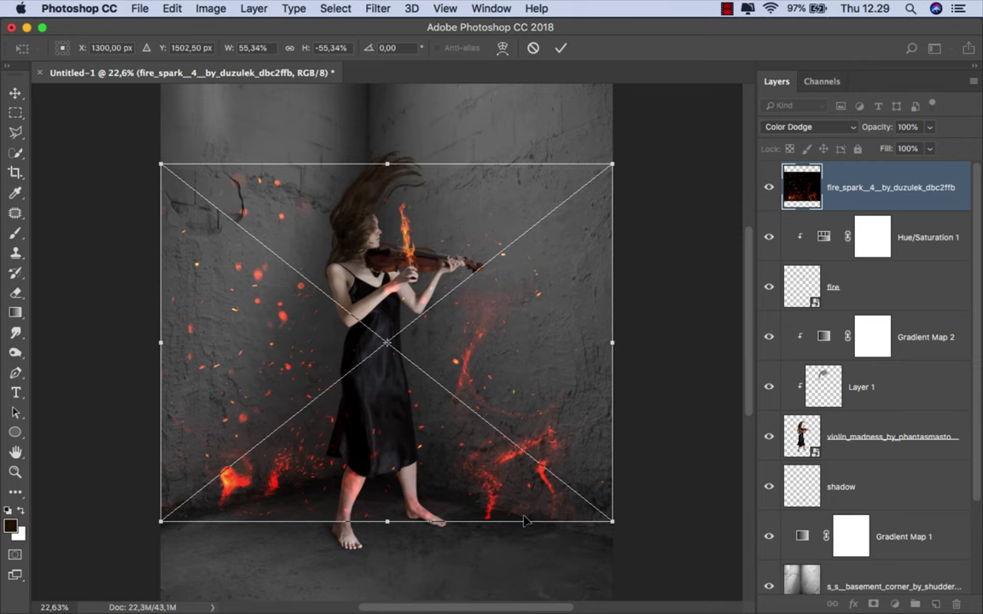
right_click(470, 438)
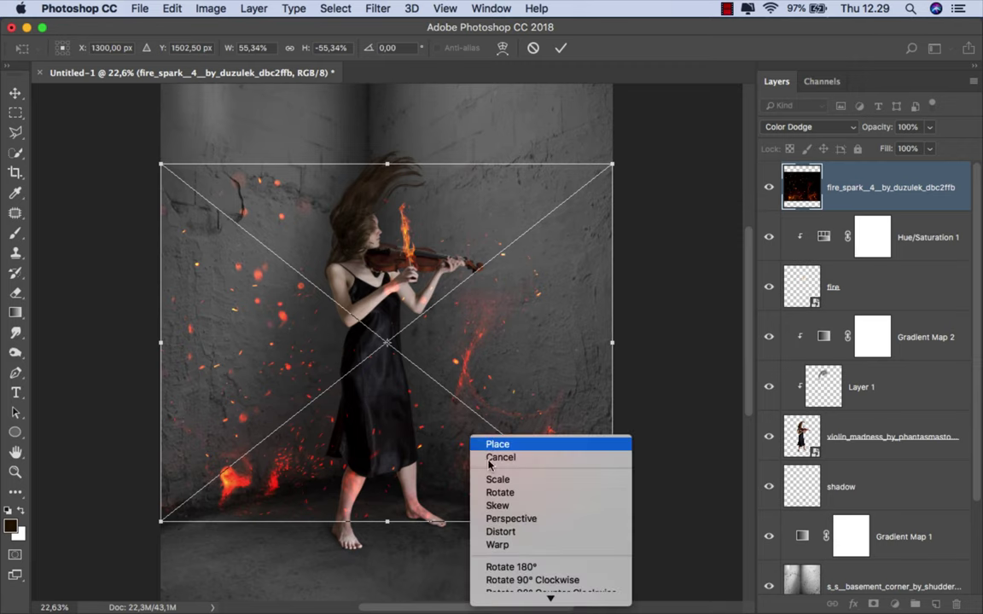
click(553, 584)
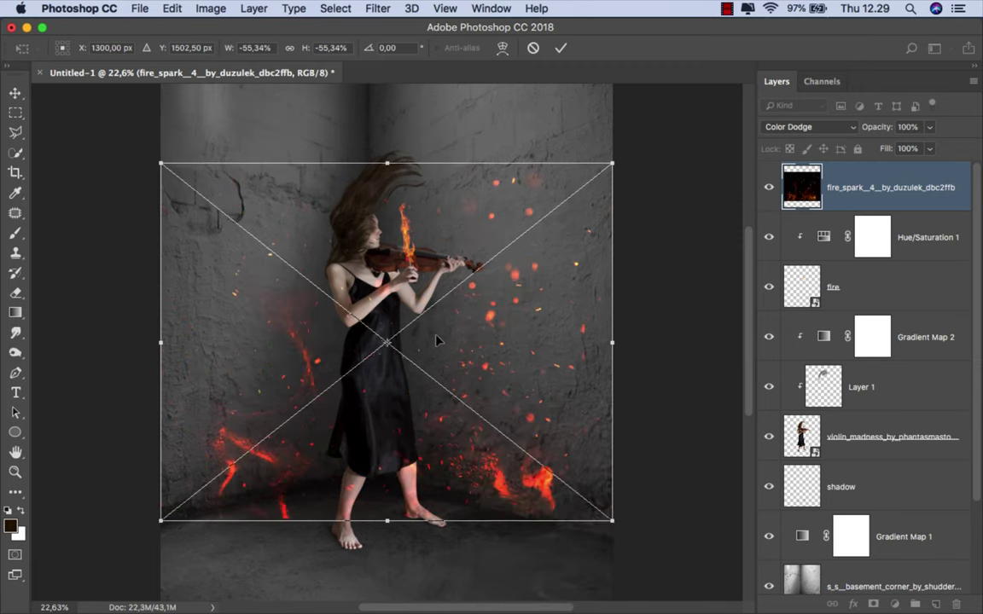
mouse_move(435, 347)
mouse_down()
mouse_move(510, 297)
mouse_move(485, 208)
mouse_up()
Step: Stretch the sparks taller, tilt them to about -174°, place them over the violinist, and commit
scroll(474, 239, up, 1)
scroll(474, 239, up, 2)
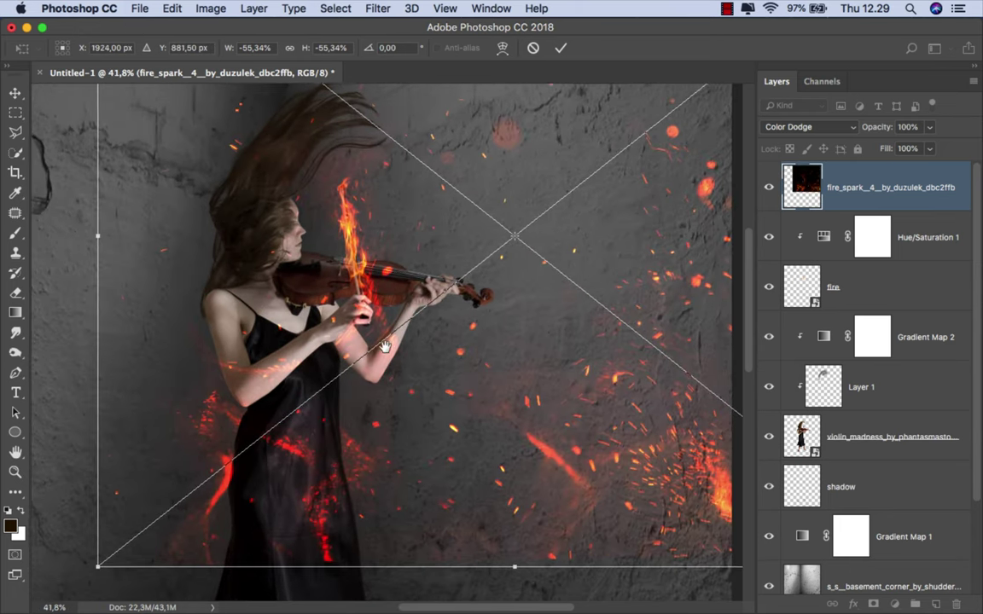
scroll(322, 341, up, 2)
scroll(309, 321, down, 2)
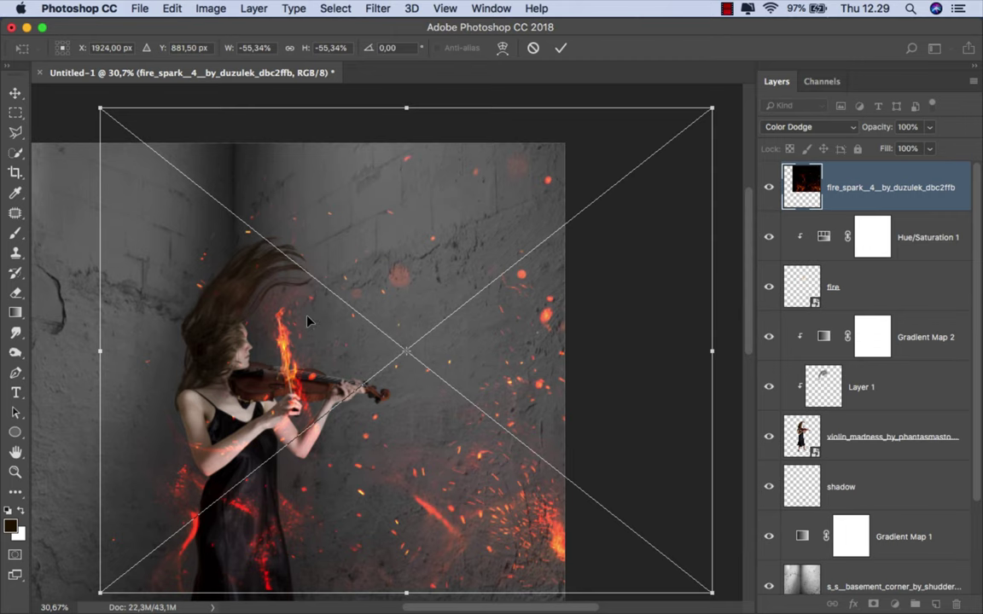
drag(425, 113, 407, 89)
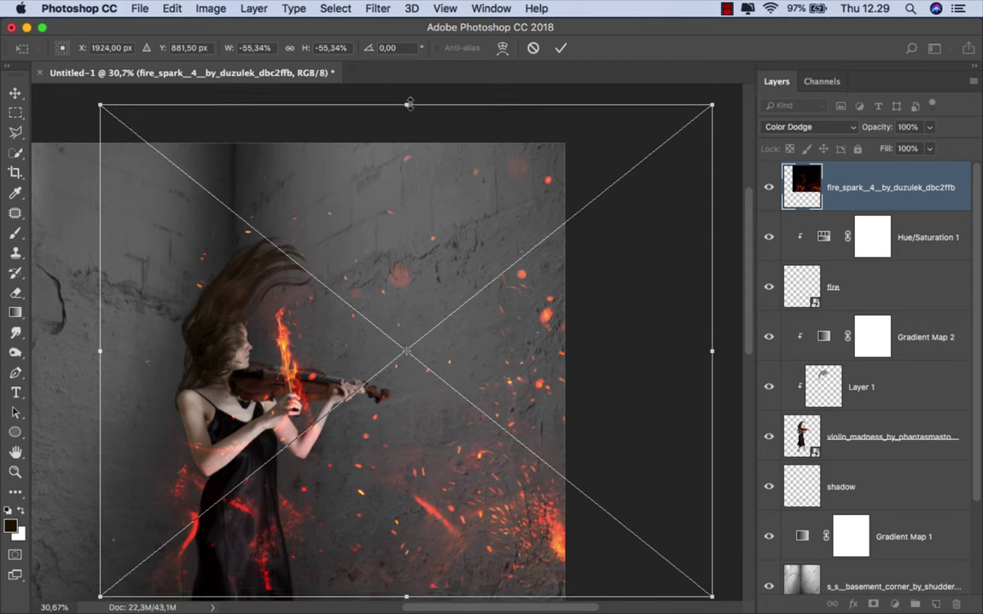
drag(329, 258, 337, 257)
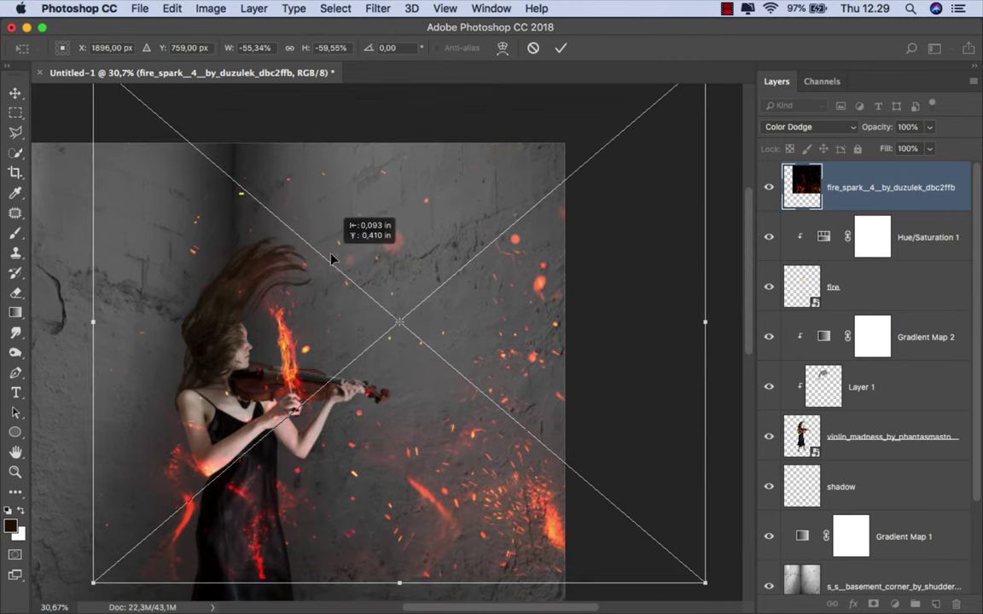
drag(72, 356, 77, 315)
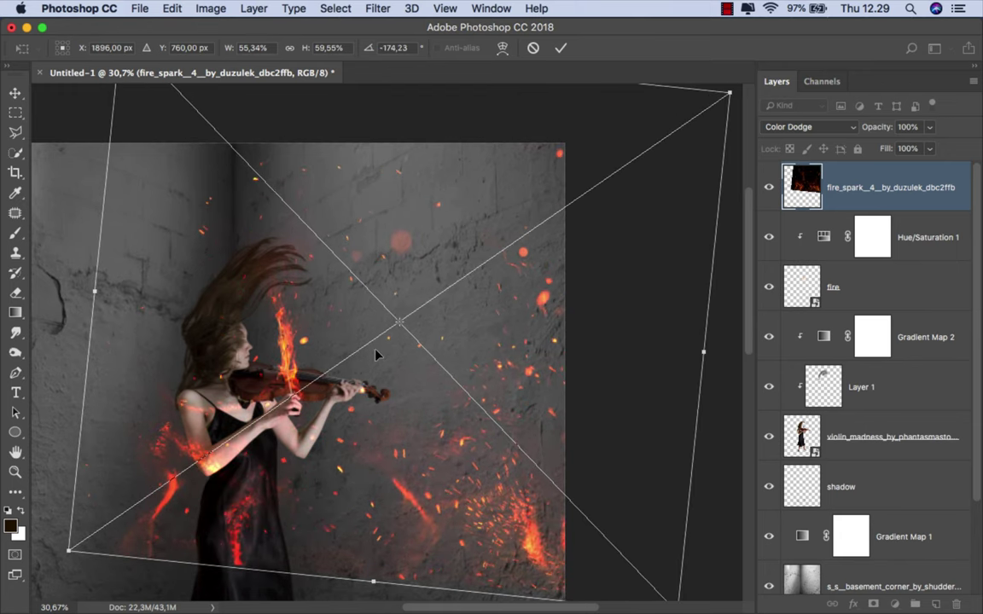
scroll(343, 357, up, 1)
mouse_move(375, 354)
mouse_down()
mouse_move(332, 379)
mouse_move(344, 404)
mouse_up()
scroll(311, 378, up, 2)
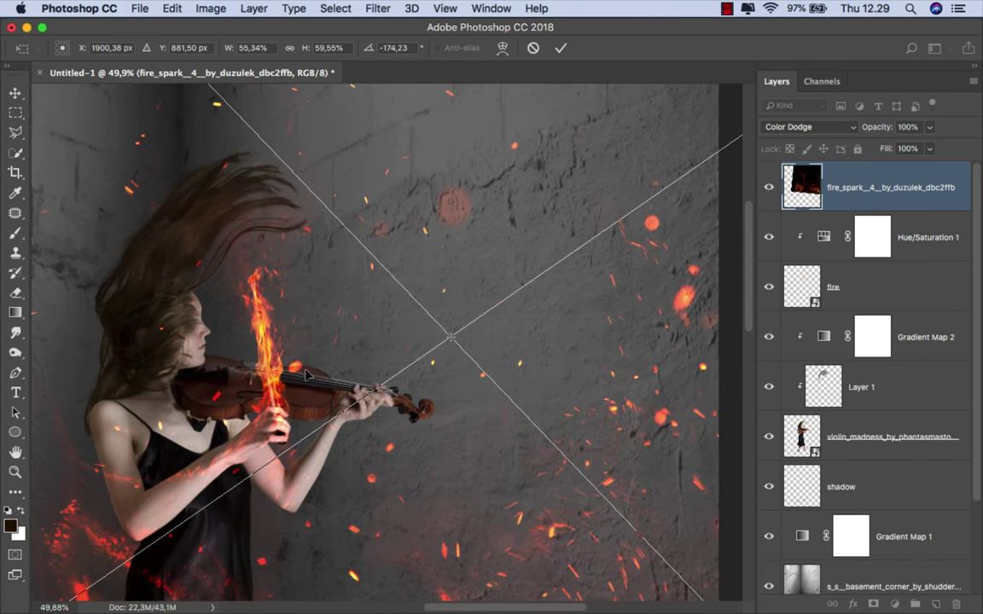
drag(307, 374, 305, 374)
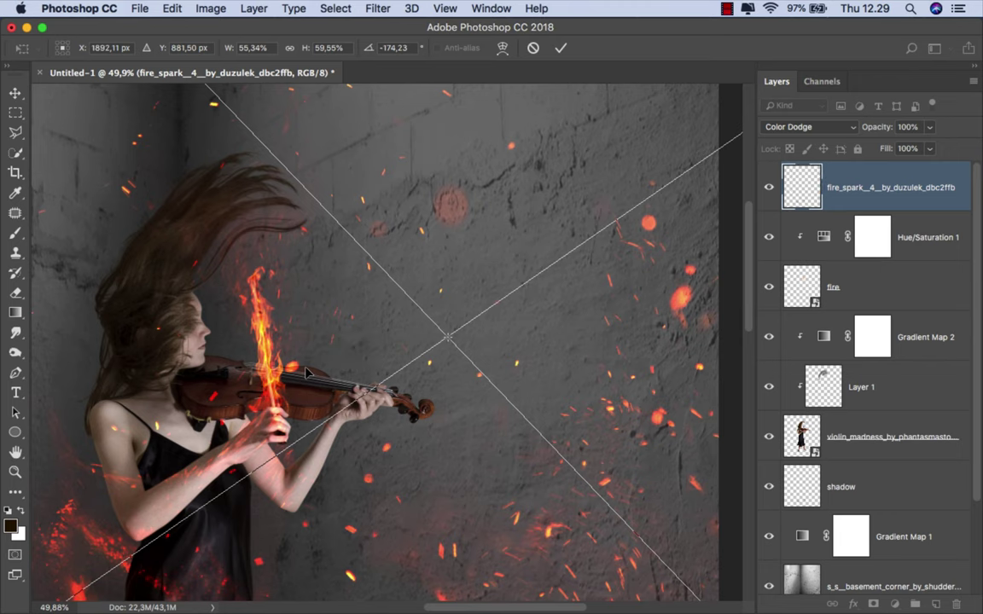
click(567, 48)
Step: Add a layer mask to the fire-spark layer and invert it to hide all sparks
scroll(256, 281, up, 3)
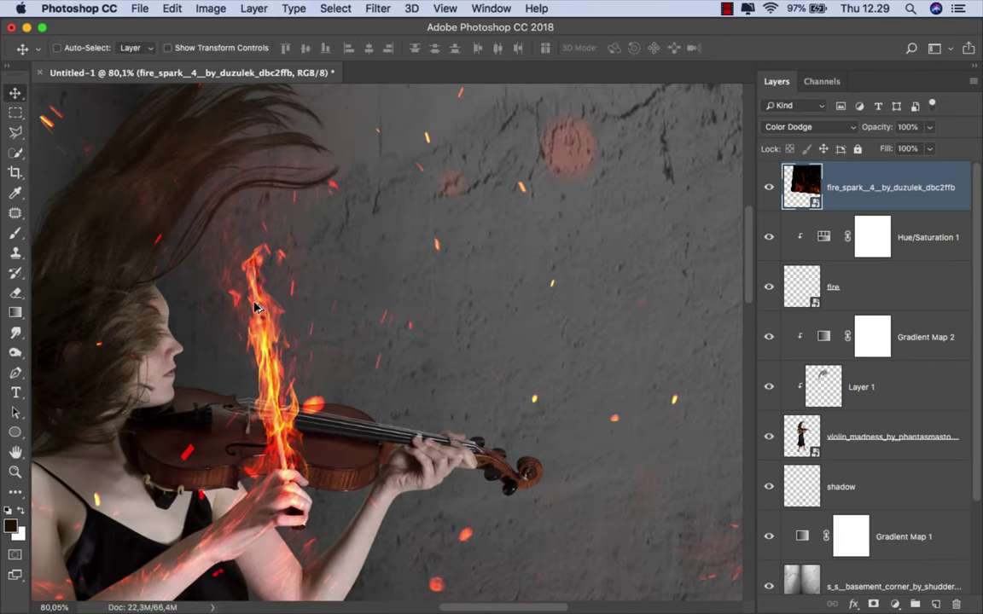
scroll(249, 277, up, 1)
scroll(249, 277, up, 1)
scroll(320, 305, down, 3)
scroll(322, 303, up, 1)
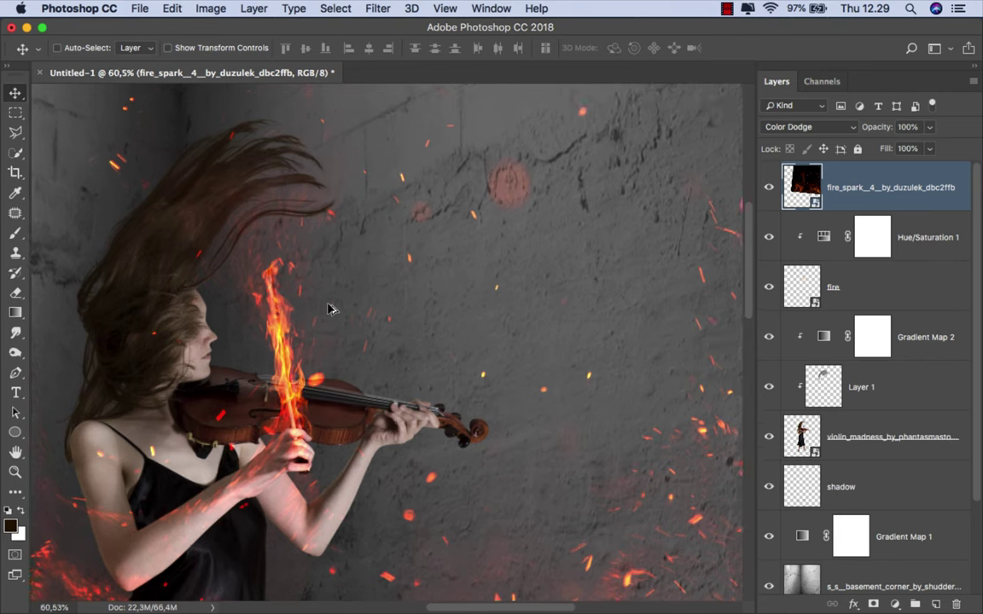
scroll(324, 306, up, 1)
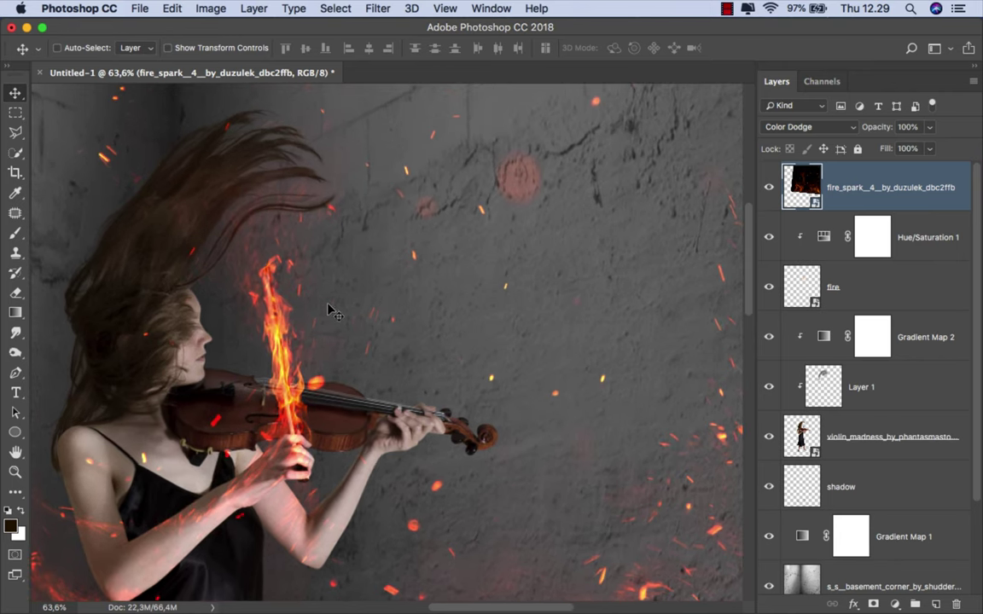
click(874, 603)
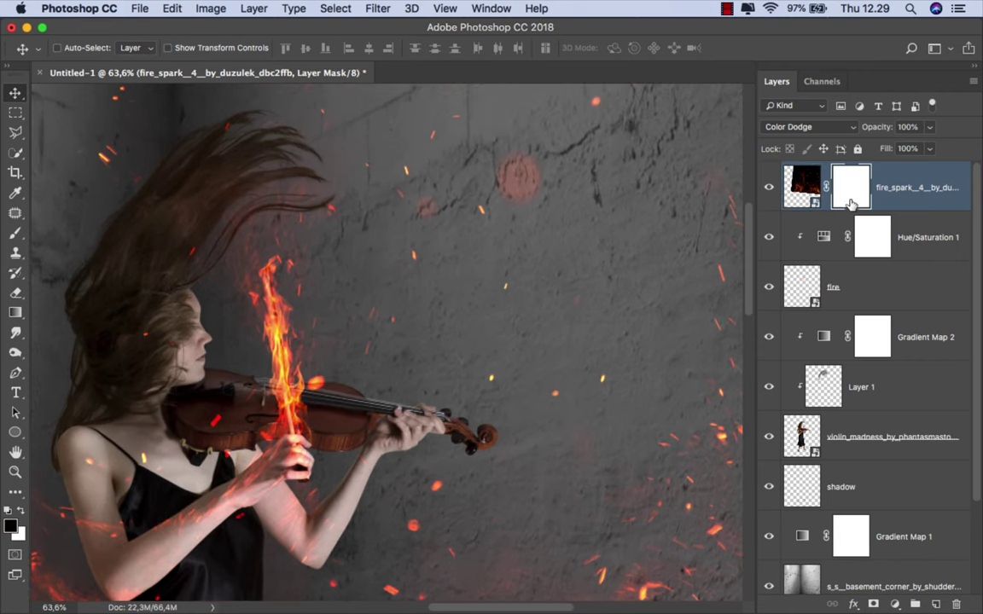
key(super+i)
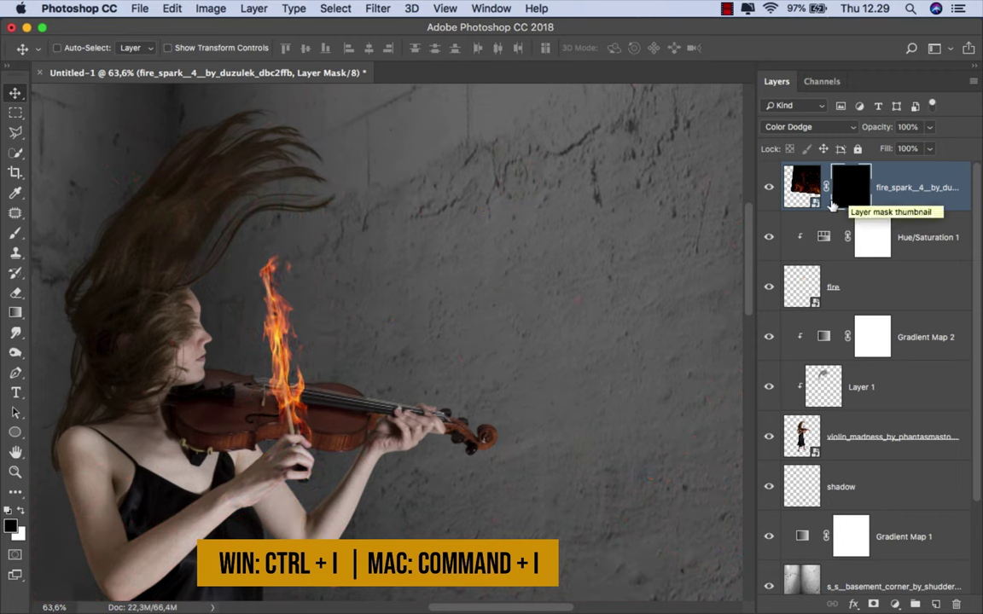
Step: Paint white at 100% opacity with a ~123 px brush to reveal glow along the bow flame
click(15, 235)
click(68, 231)
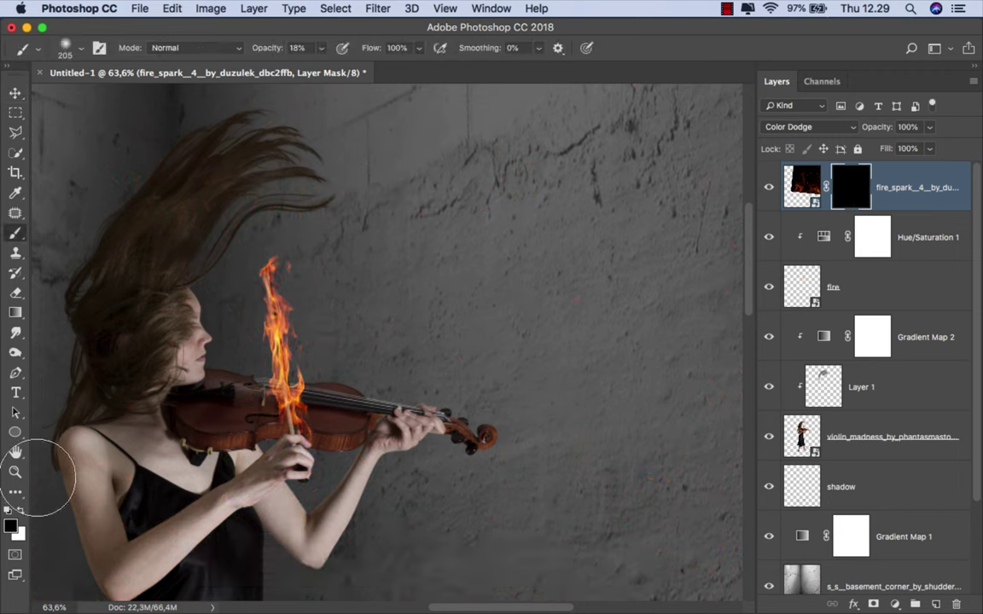
key(x)
drag(320, 48, 380, 66)
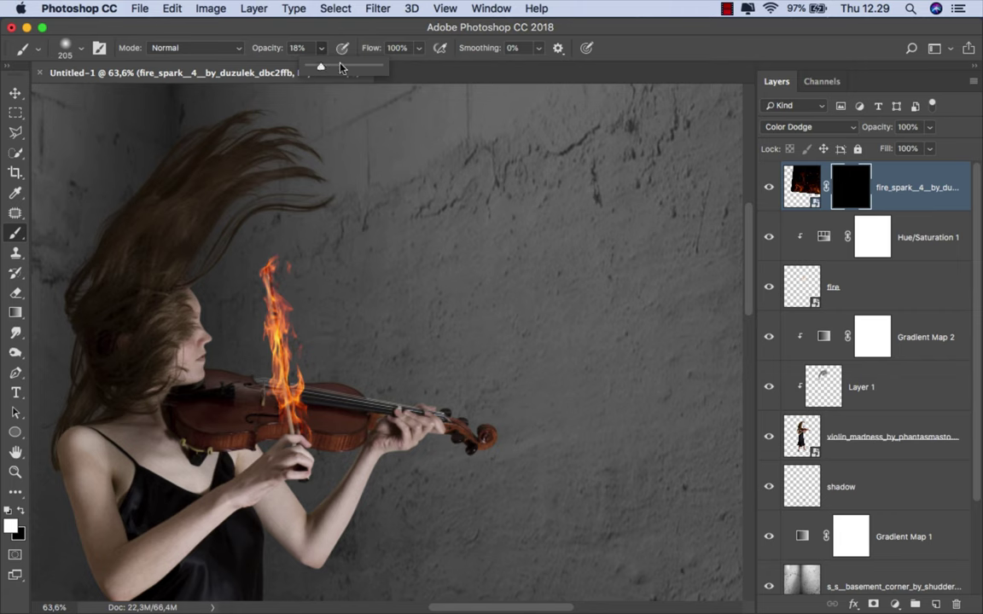
mouse_move(304, 295)
mouse_down()
mouse_move(269, 295)
mouse_move(254, 195)
mouse_up()
scroll(274, 303, up, 3)
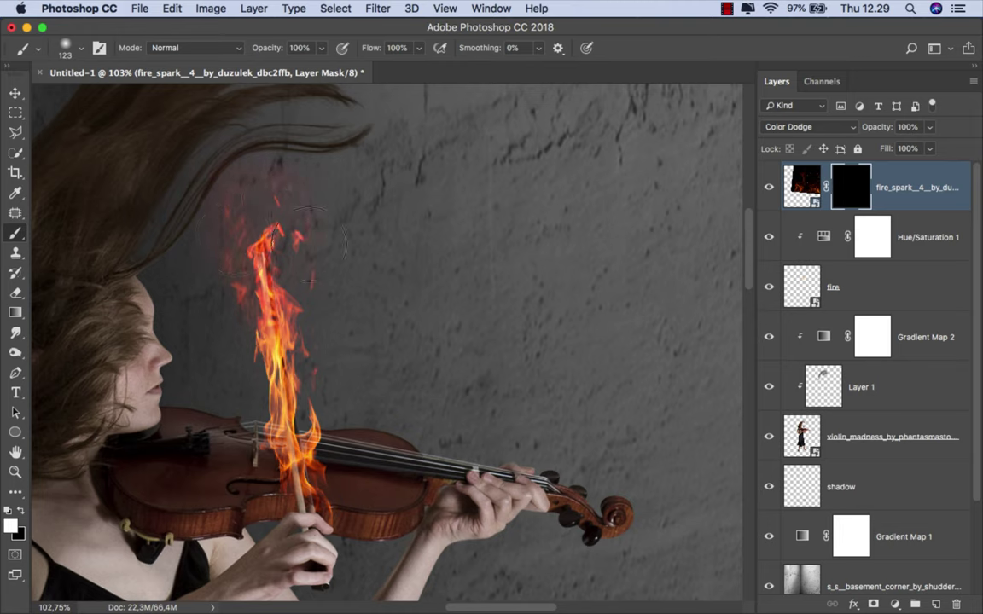
mouse_move(324, 367)
mouse_down()
mouse_move(273, 376)
mouse_move(273, 423)
mouse_move(295, 474)
mouse_up()
mouse_move(277, 388)
mouse_down()
mouse_move(247, 312)
mouse_move(209, 281)
mouse_up()
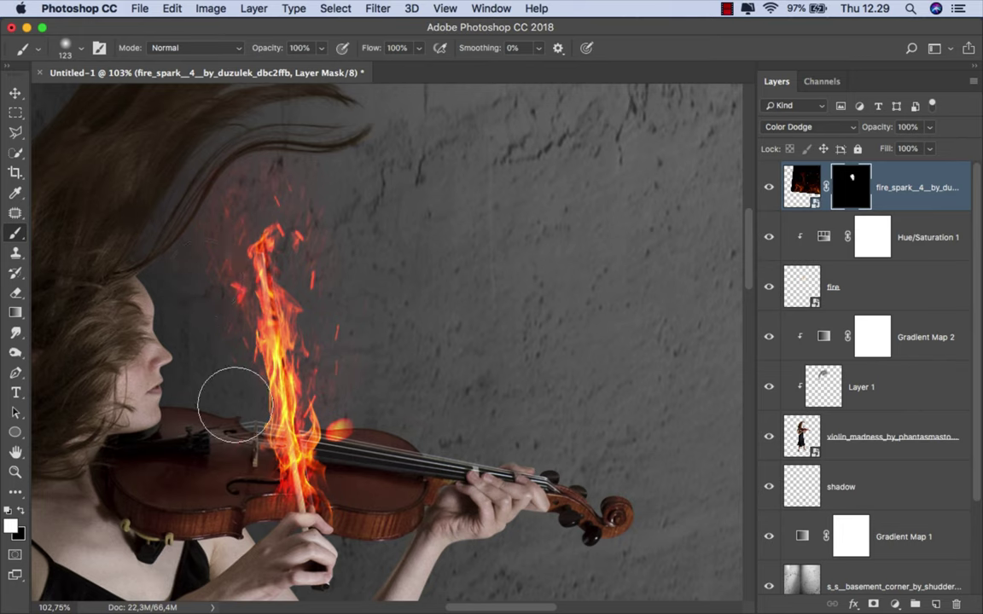
Step: Paint black with an 84 px brush to hide stray glow on the violin body, then compare
key(x)
drag(358, 423, 342, 423)
click(341, 425)
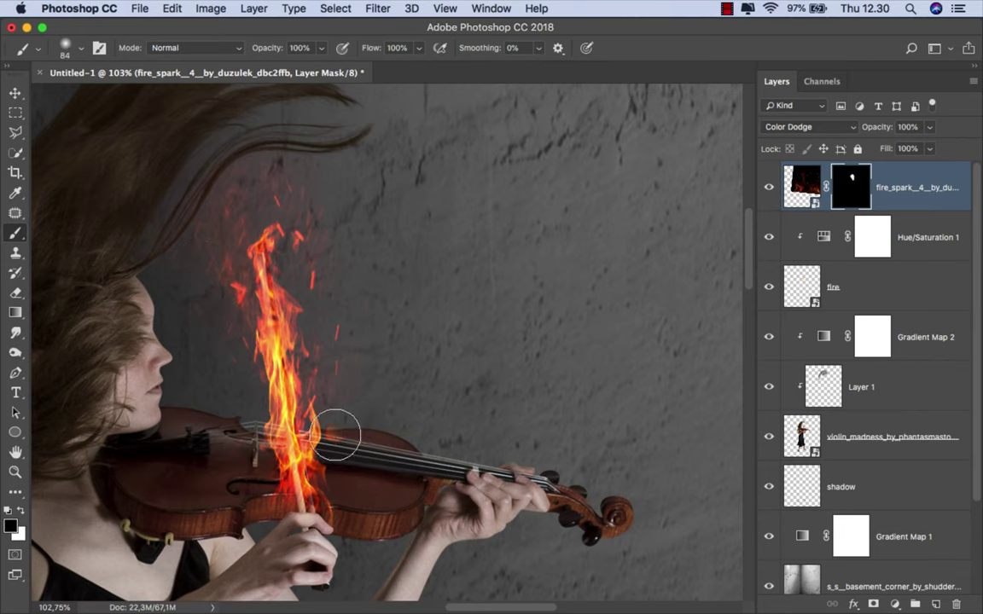
mouse_move(240, 454)
mouse_down()
mouse_move(258, 468)
mouse_move(290, 454)
mouse_up()
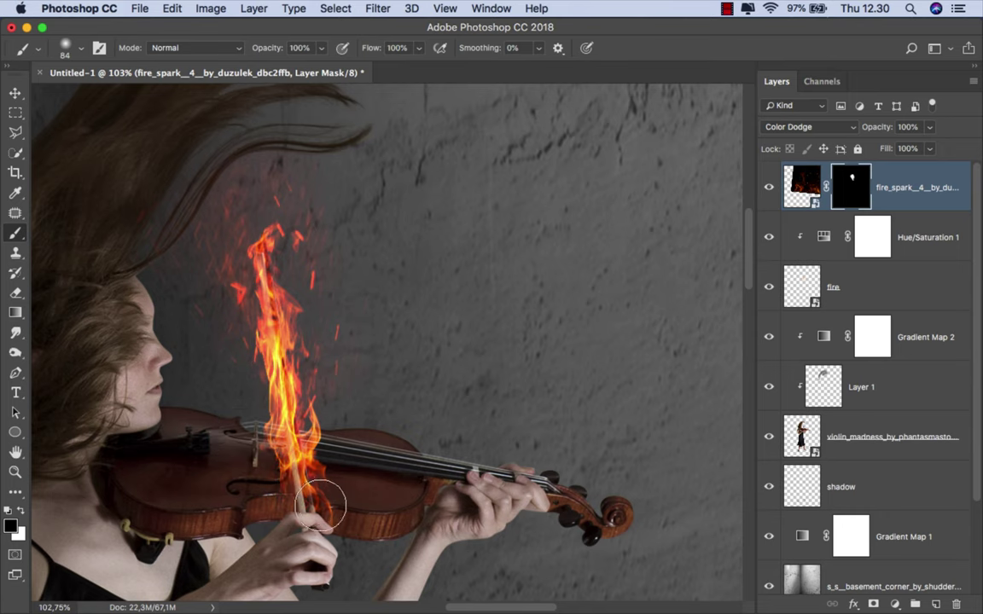
scroll(402, 410, down, 5)
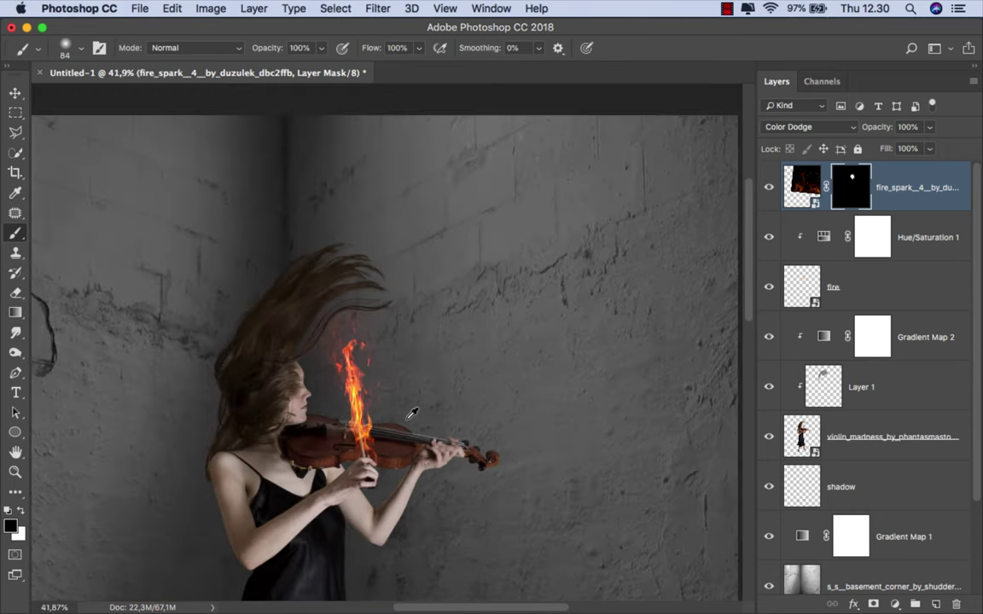
scroll(406, 417, down, 2)
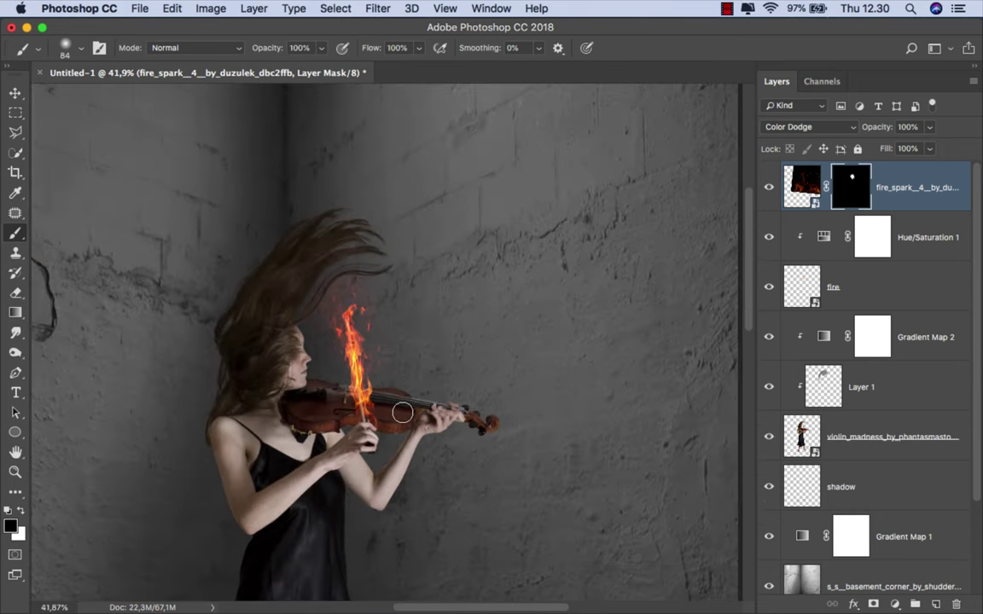
scroll(402, 414, down, 2)
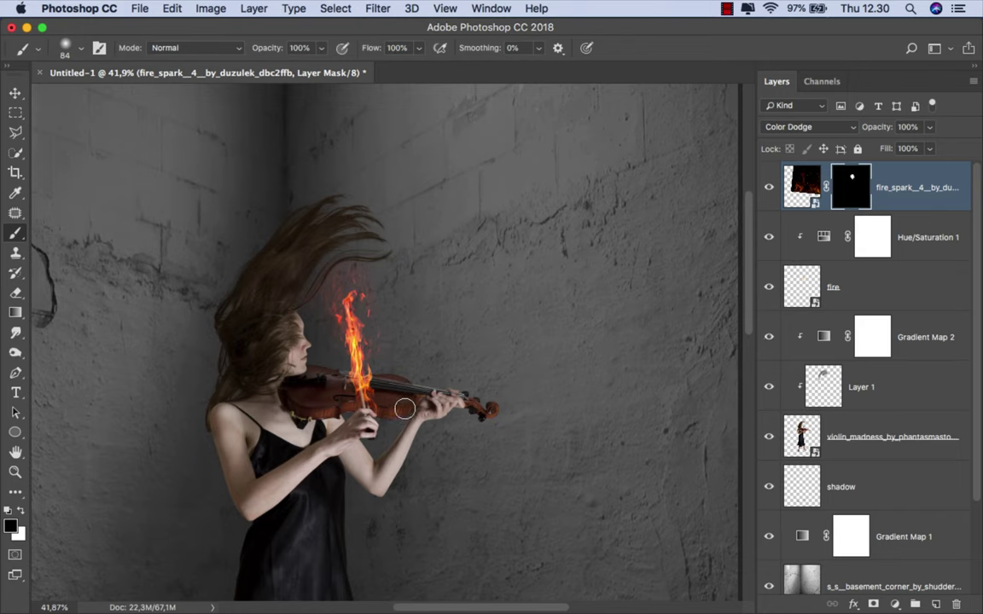
click(767, 188)
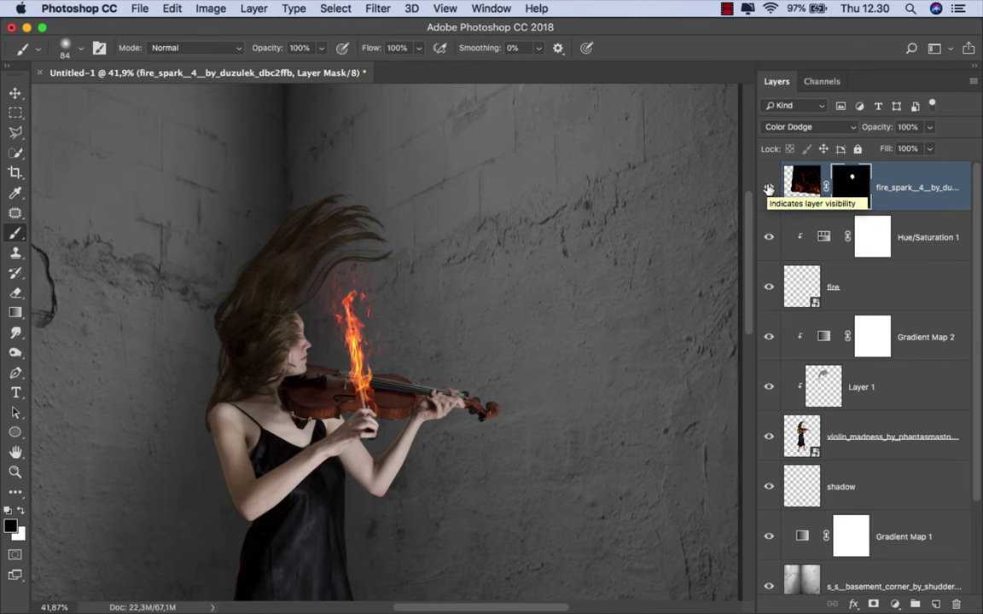
Step: Add a Hue/Saturation adjustment clipped to the fire layer with Hue +20, then fit the image
click(894, 604)
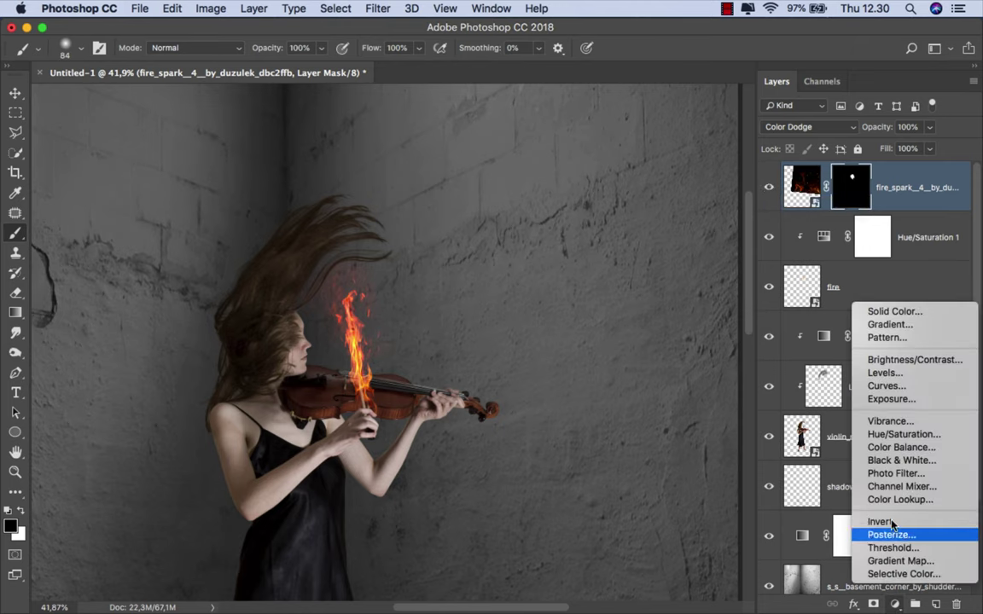
click(903, 435)
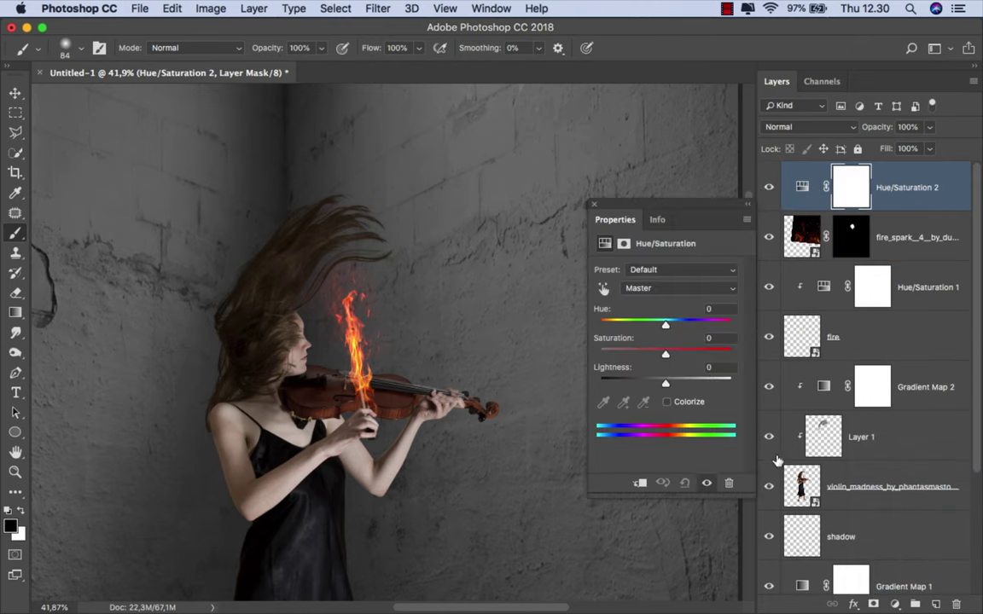
click(639, 483)
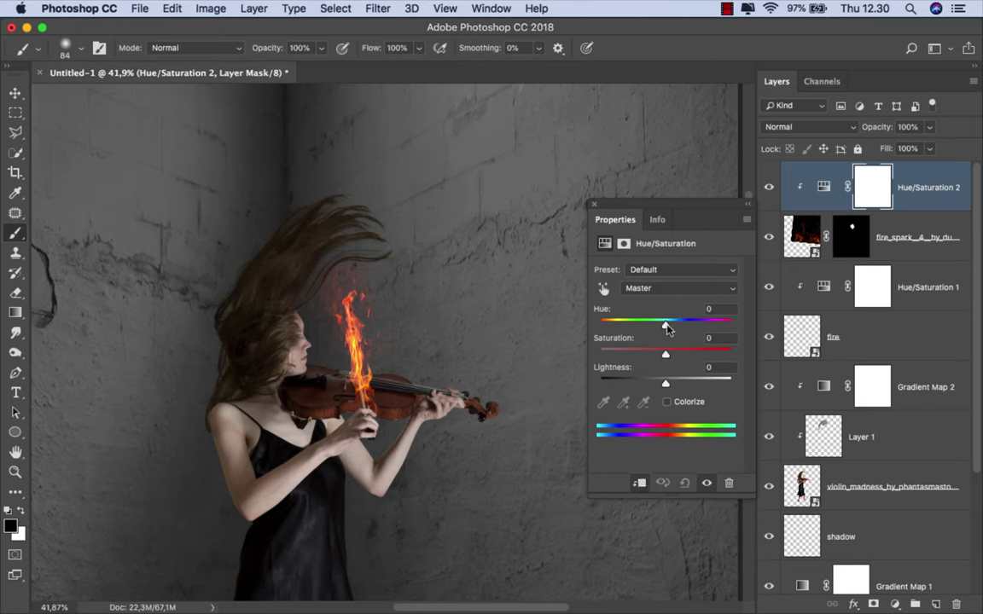
drag(666, 329, 680, 330)
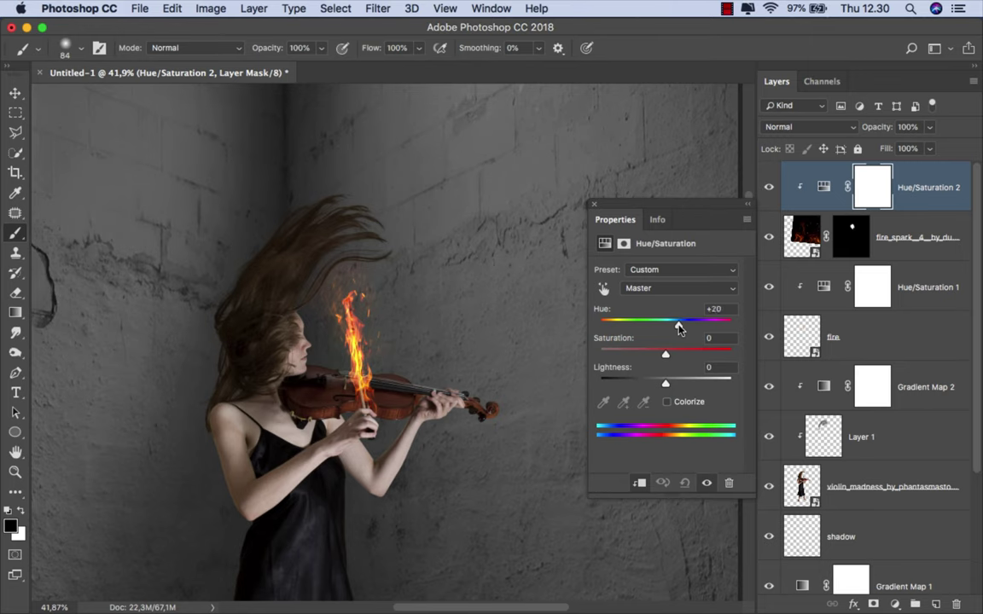
click(772, 186)
click(593, 203)
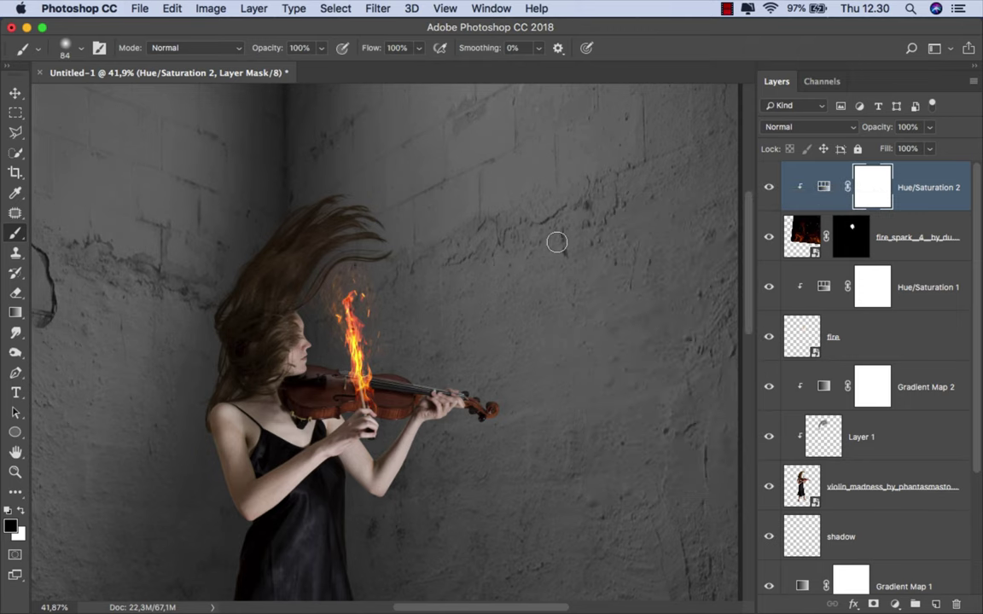
key(super+0)
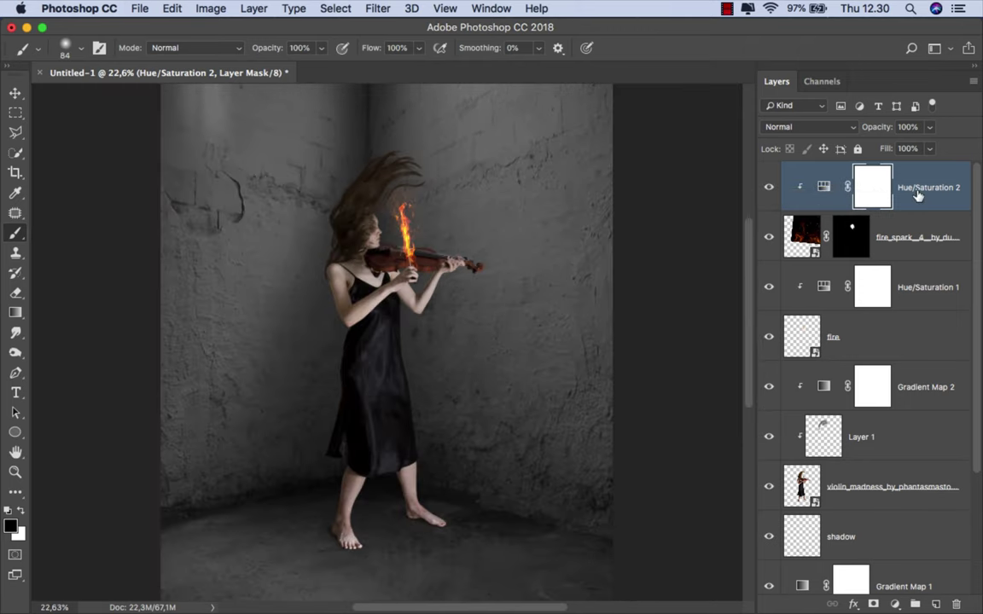
Step: Switch to the Move tool and select the Hue/Saturation 1, then Gradient Map 2 layer
key(super+2)
key(v)
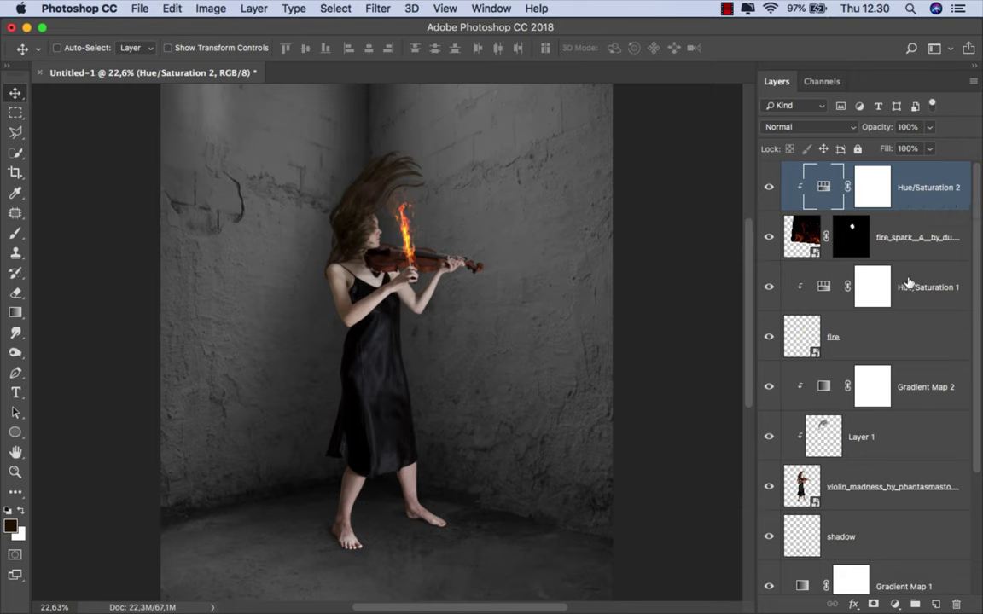
click(912, 297)
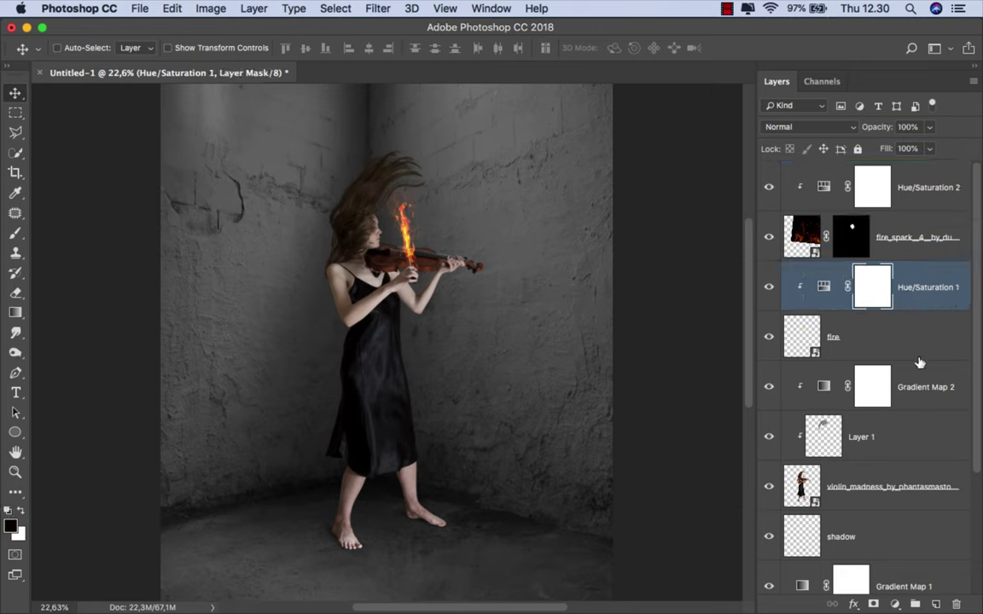
click(918, 387)
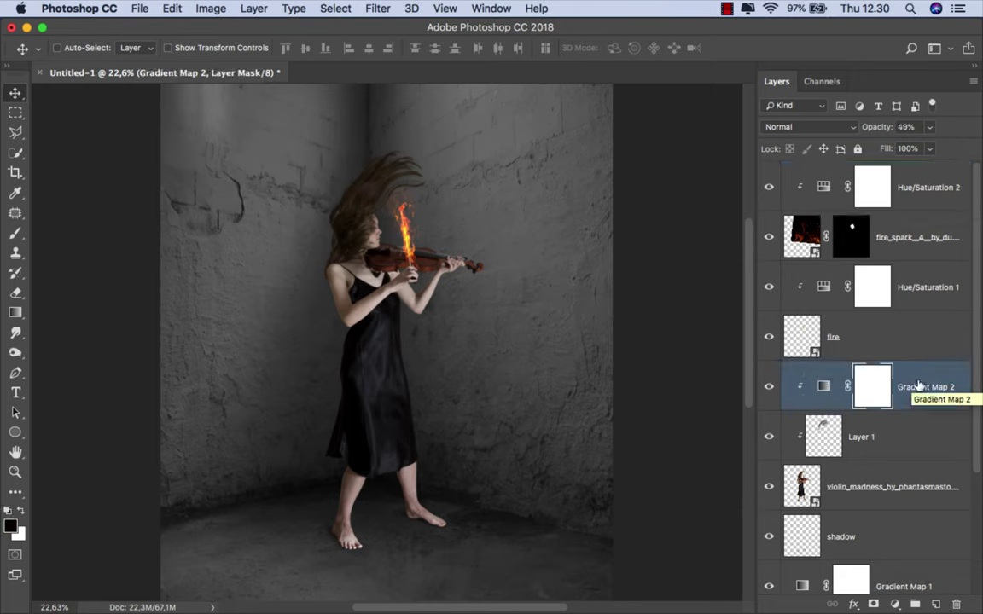
Step: Add a colorized Hue/Saturation above Gradient Map 2 with Saturation 100 and Hue 21
click(895, 604)
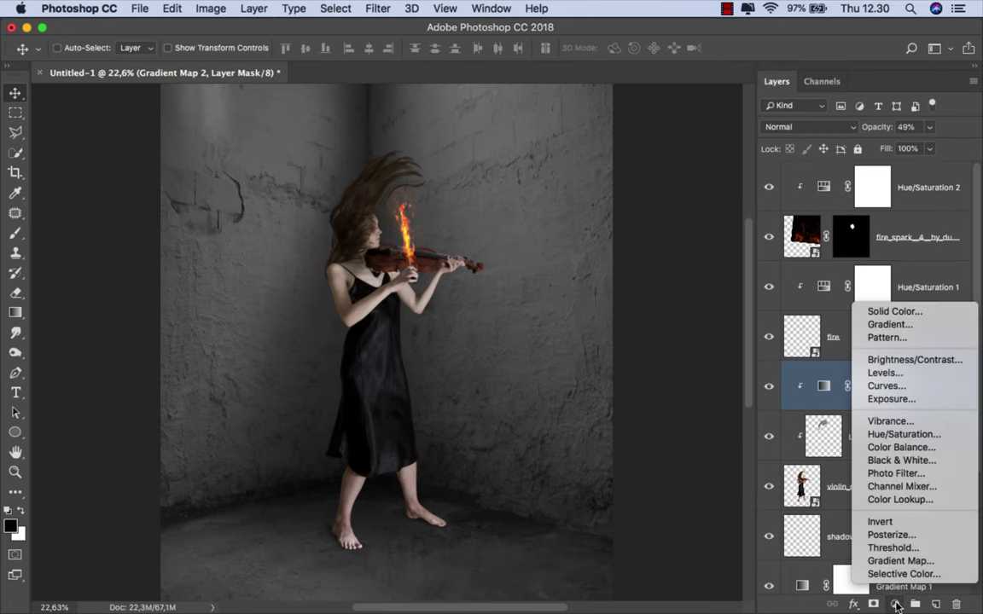
click(902, 434)
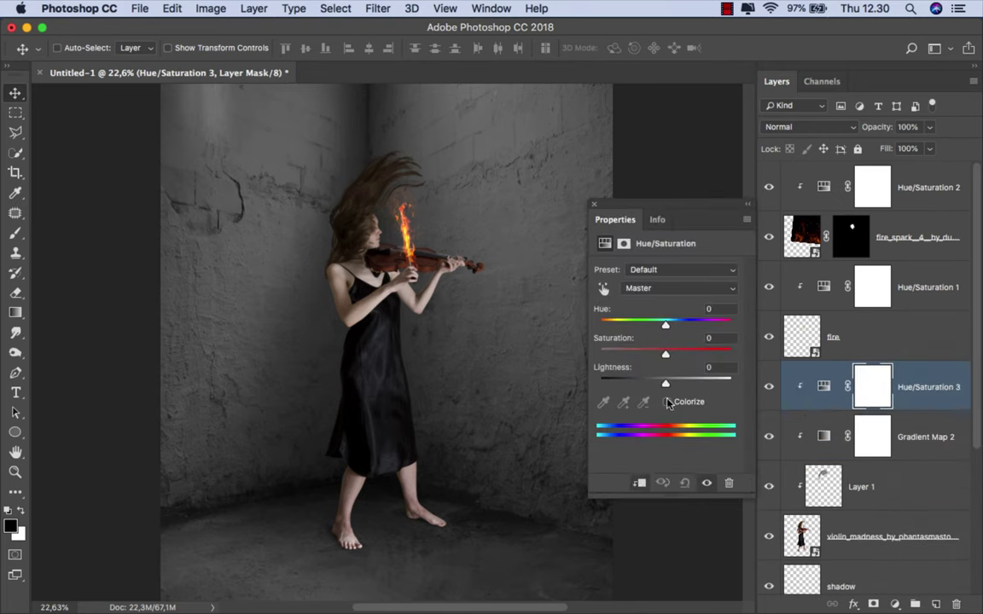
click(668, 402)
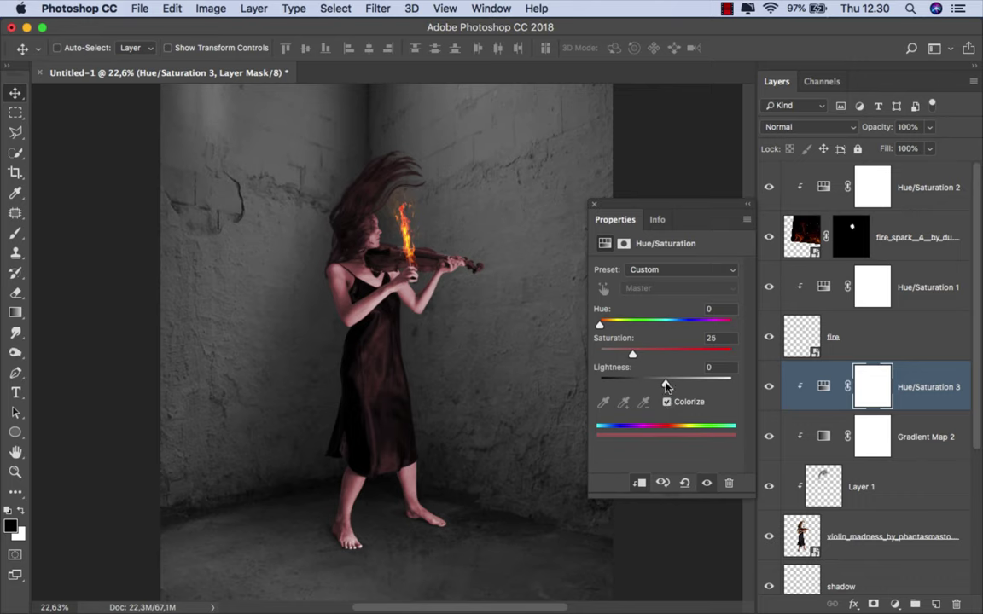
drag(632, 354, 759, 355)
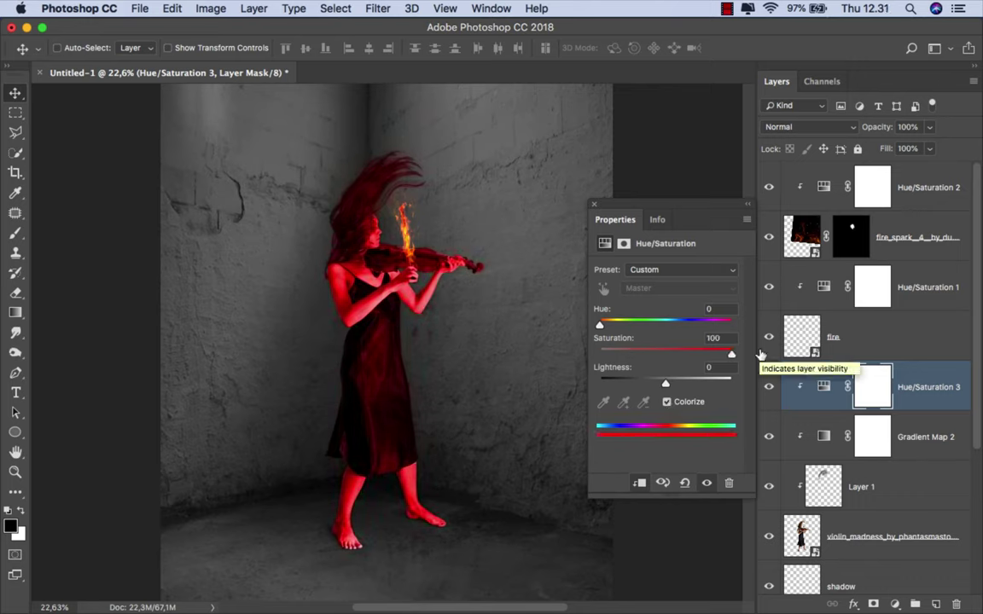
drag(600, 327, 606, 328)
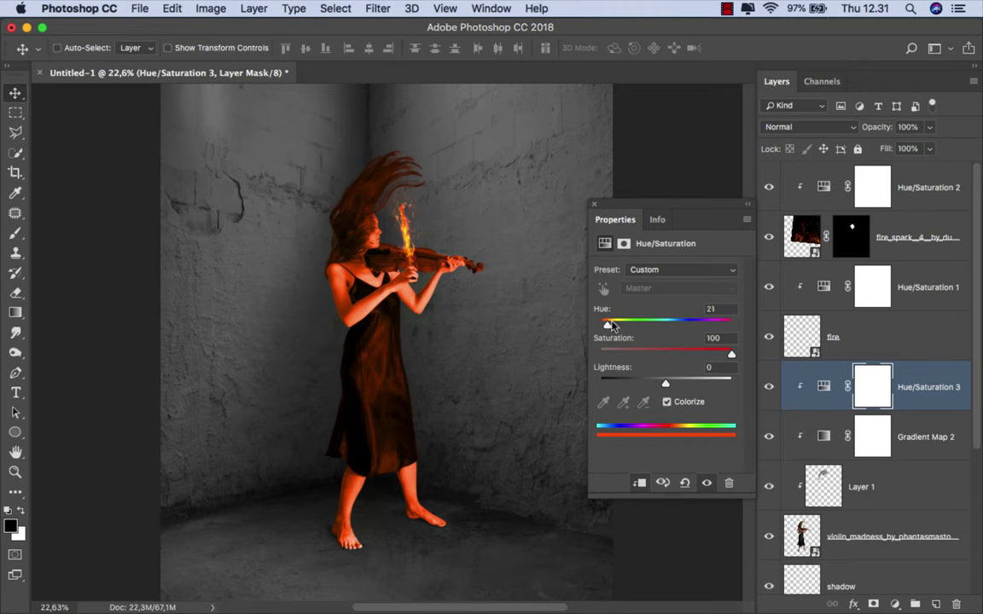
Step: Set the tint adjustment to Soft Light with Lightness +36 and close its settings
click(795, 134)
click(785, 304)
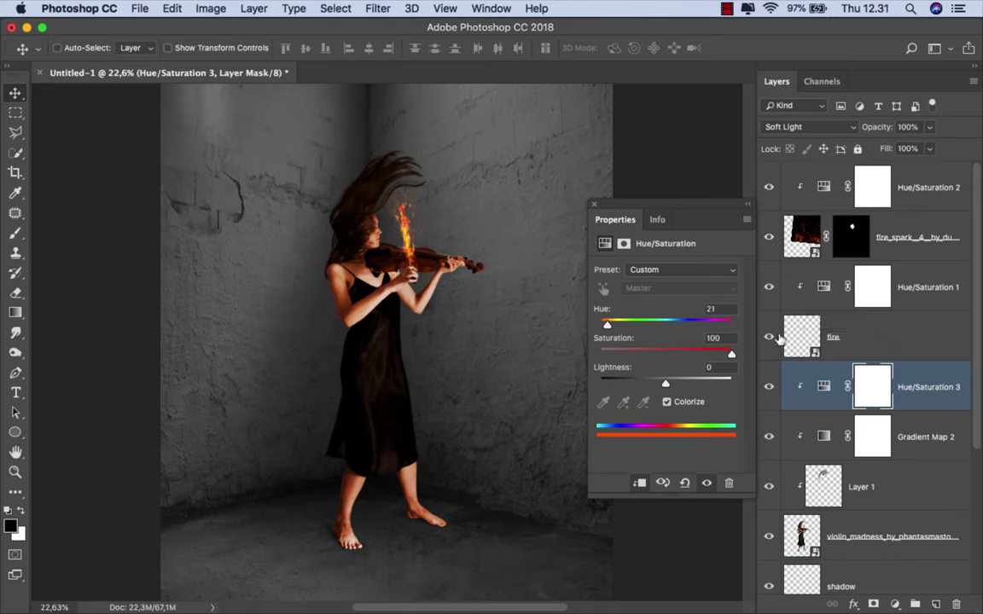
drag(665, 386, 688, 386)
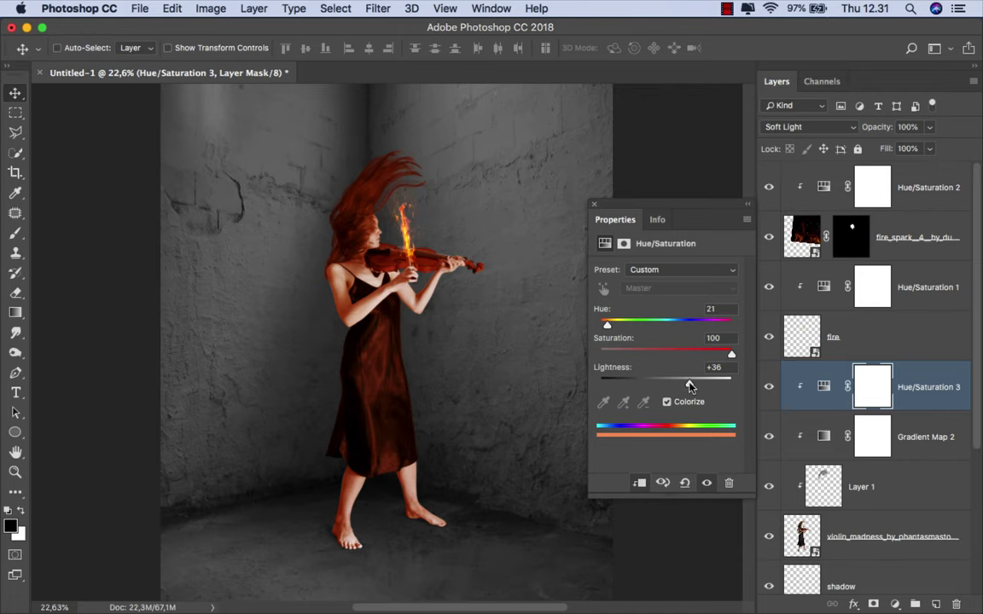
click(595, 204)
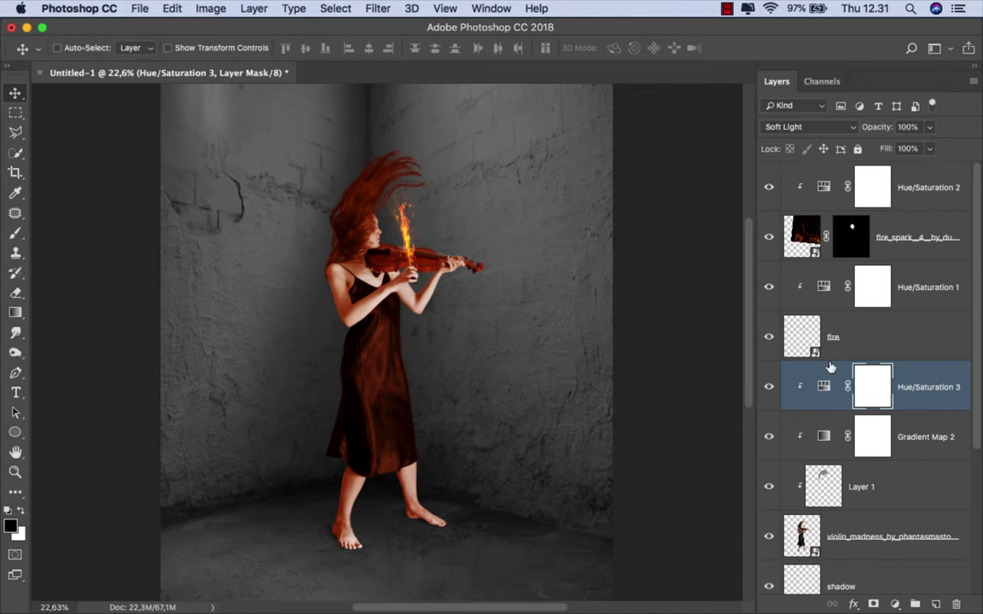
Step: Invert the Hue/Saturation 3 mask and set up a soft white, lower-opacity brush about 278 px
key(ctrl+i)
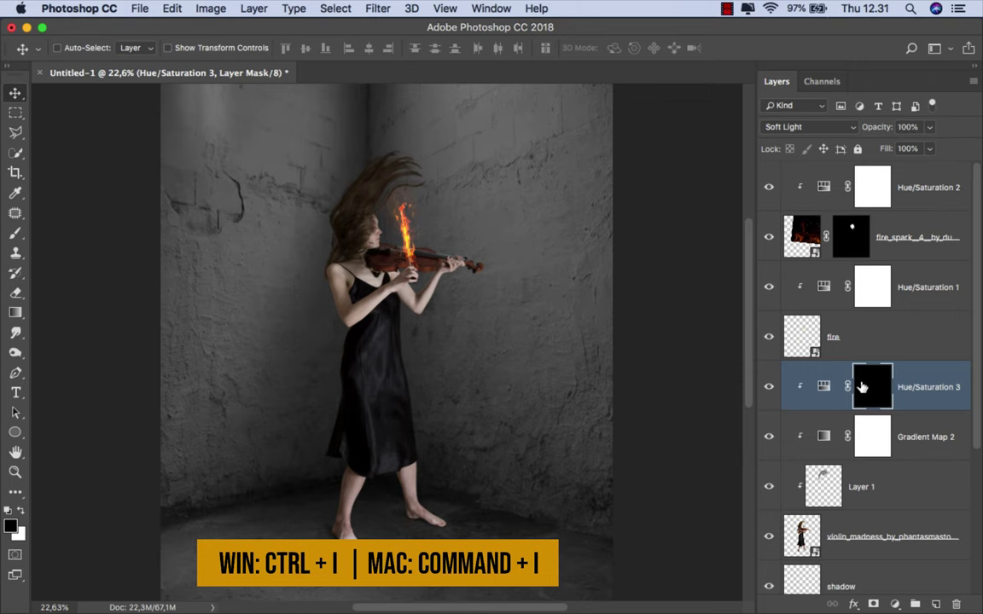
click(15, 233)
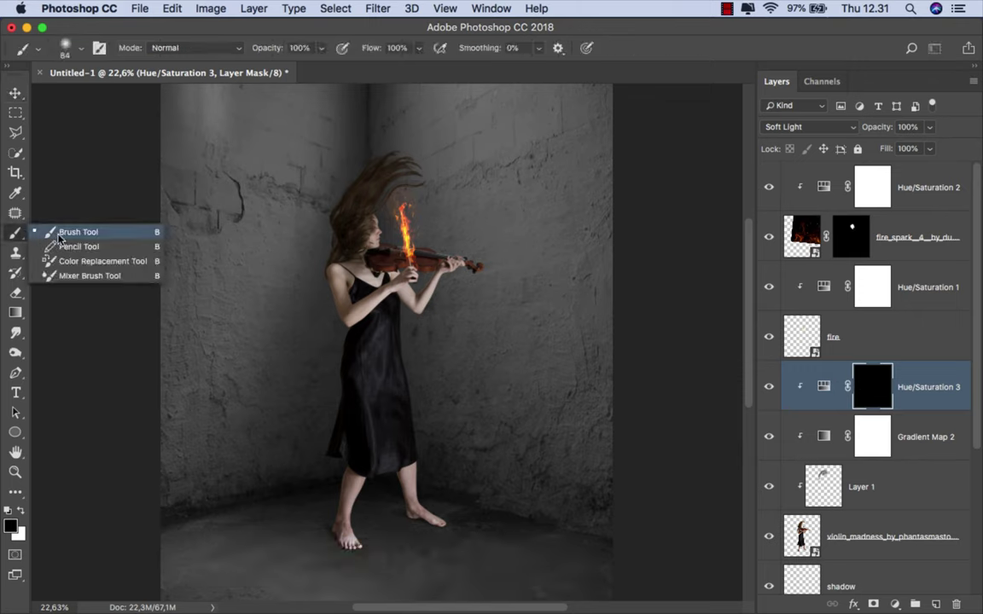
click(58, 218)
click(21, 510)
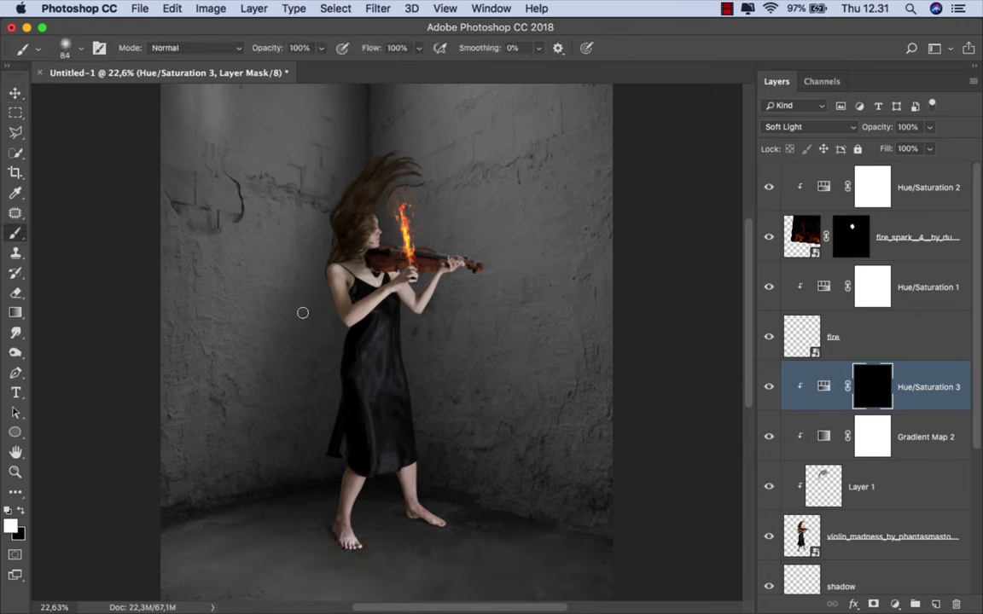
click(321, 50)
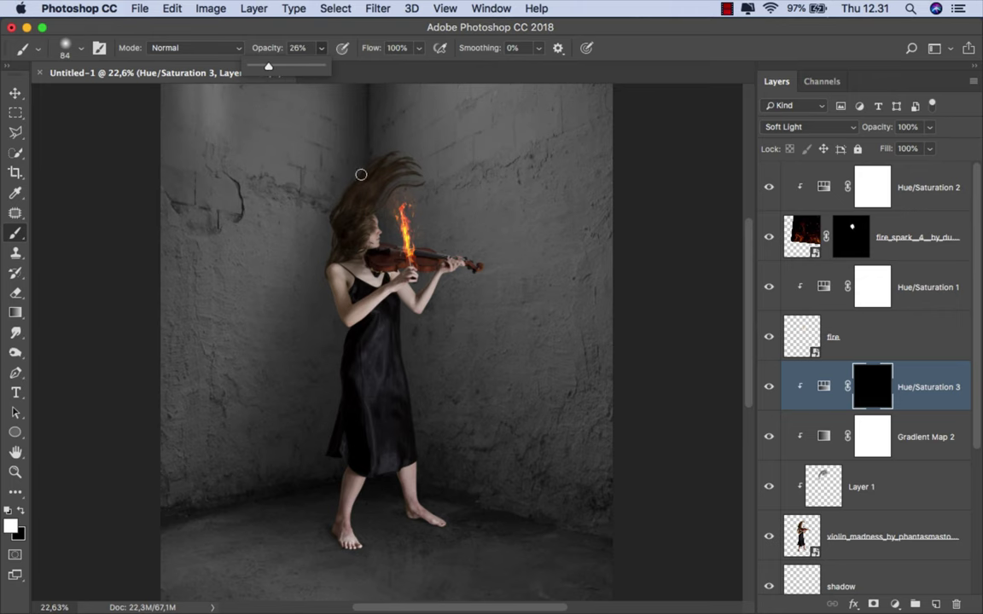
scroll(361, 174, up, 1)
scroll(376, 197, up, 3)
scroll(362, 267, down, 1)
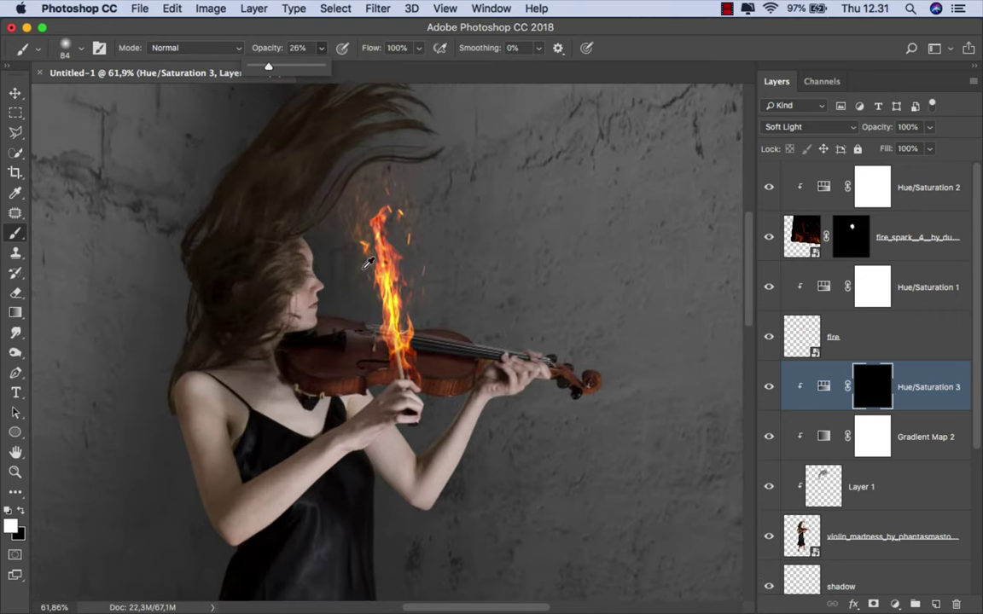
scroll(368, 263, up, 1)
scroll(409, 256, down, 1)
drag(427, 264, 478, 256)
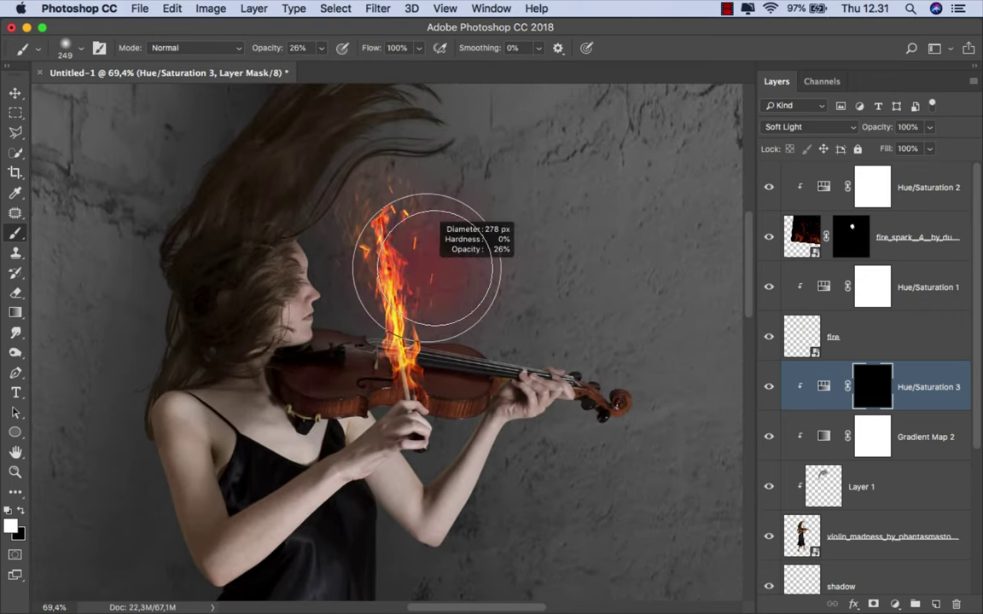
scroll(426, 264, up, 3)
mouse_move(417, 263)
mouse_down()
mouse_move(384, 213)
mouse_move(273, 247)
mouse_up()
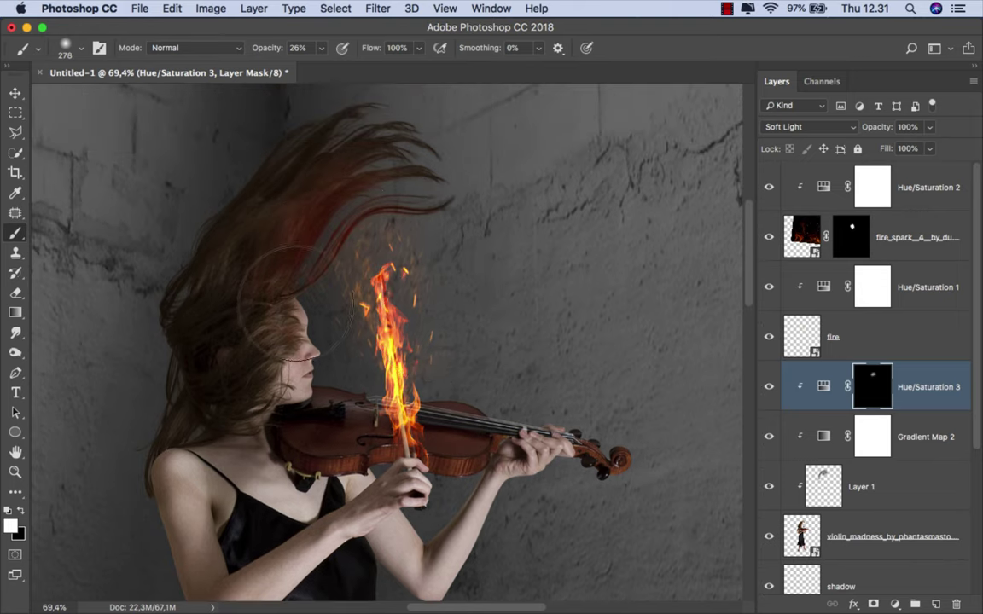
Step: Paint the orange glow onto the hair and across the violin, resizing the brush between 135–197 px
mouse_move(294, 298)
mouse_down()
mouse_move(285, 340)
mouse_move(299, 358)
mouse_move(249, 354)
mouse_move(329, 391)
mouse_move(384, 406)
mouse_move(563, 409)
mouse_move(472, 418)
mouse_move(391, 341)
mouse_move(258, 312)
mouse_move(296, 234)
mouse_move(415, 165)
mouse_move(441, 204)
mouse_move(403, 271)
mouse_up()
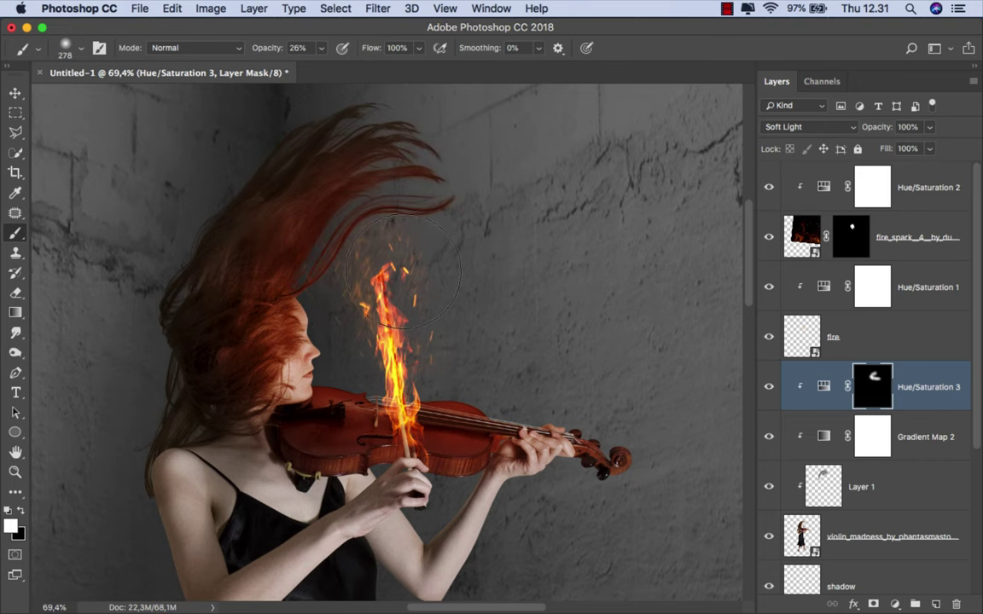
scroll(402, 271, down, 5)
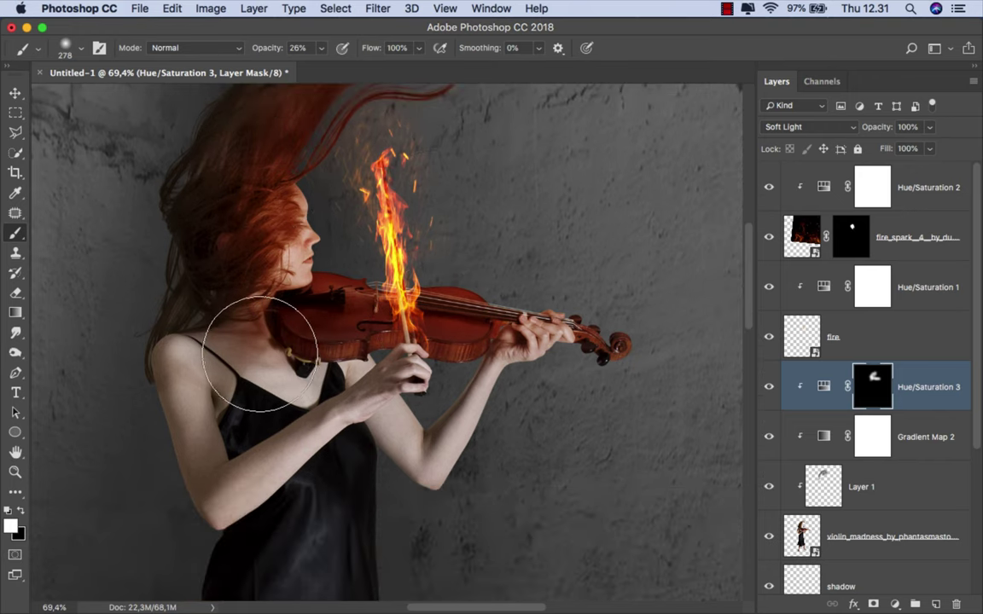
mouse_move(261, 354)
mouse_down()
mouse_move(406, 307)
mouse_move(438, 308)
mouse_up()
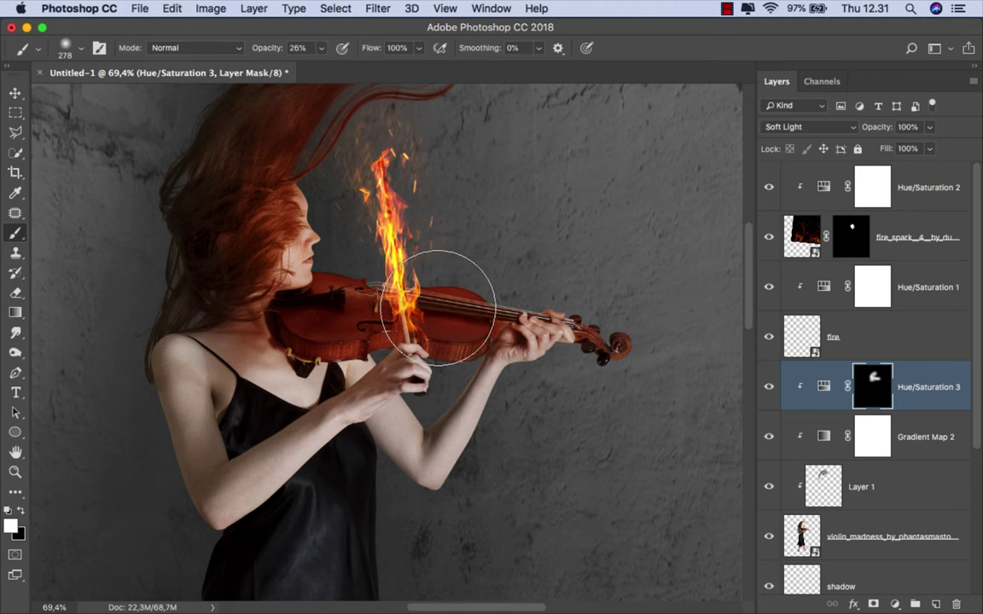
scroll(435, 299, down, 1)
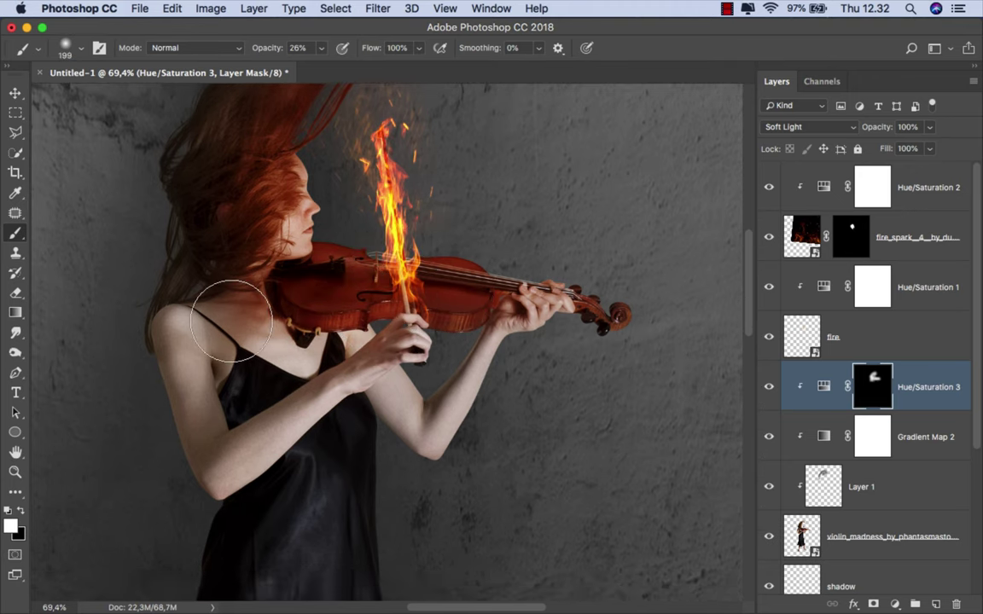
key(bracketleft)
key(bracketleft)
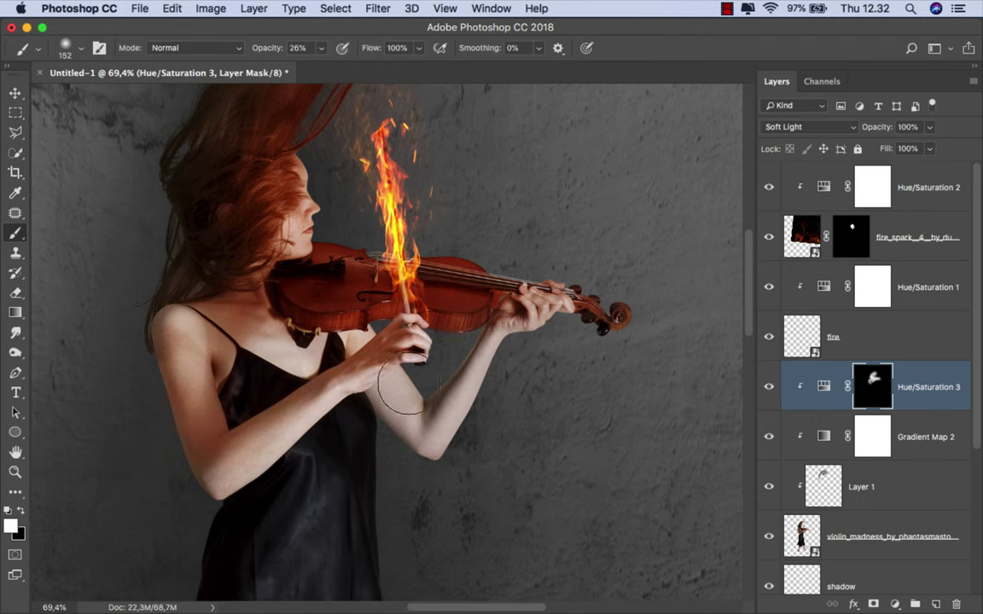
drag(461, 290, 448, 290)
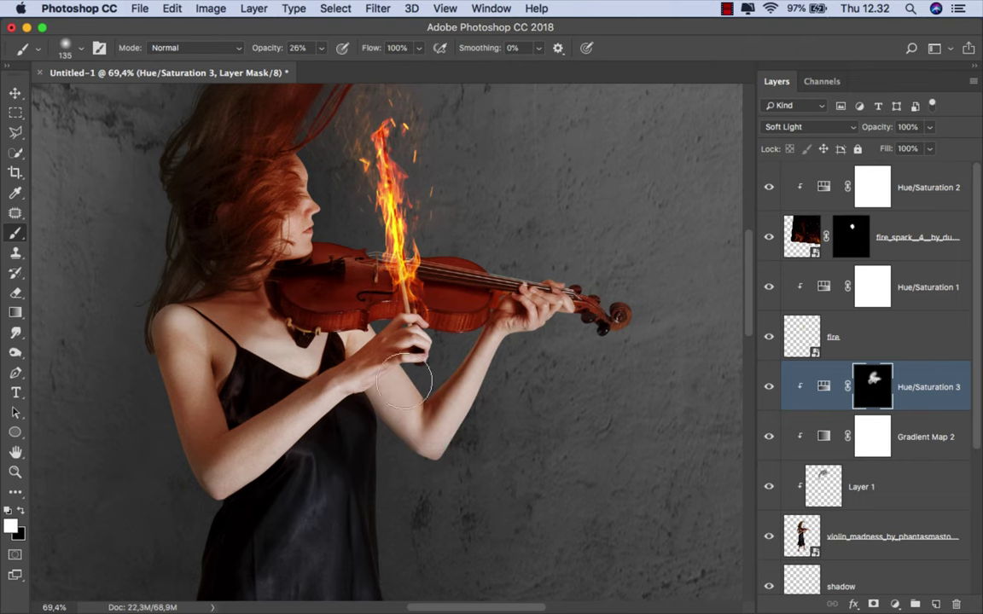
scroll(439, 342, down, 2)
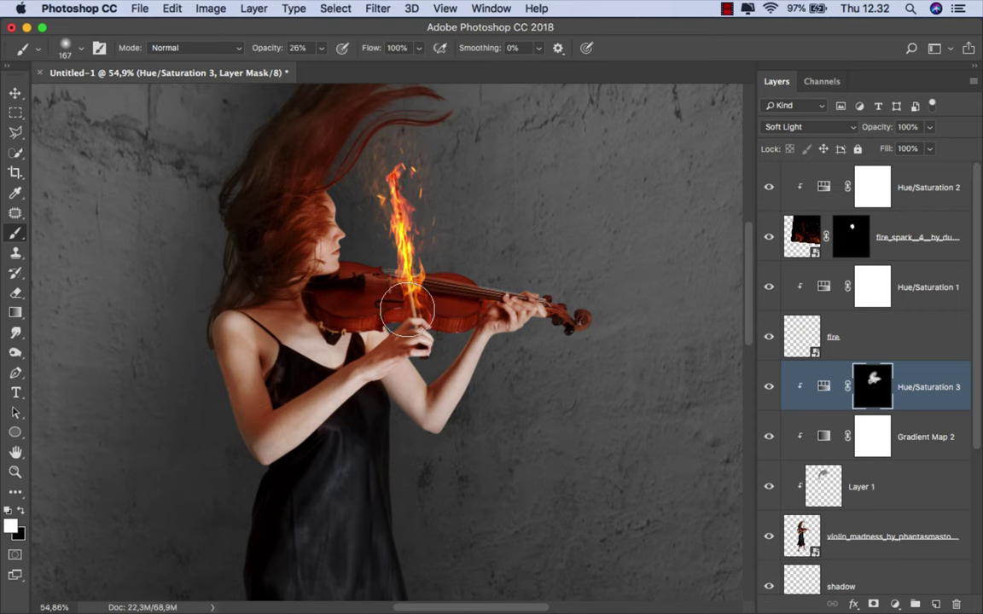
scroll(377, 294, up, 1)
drag(376, 293, 405, 293)
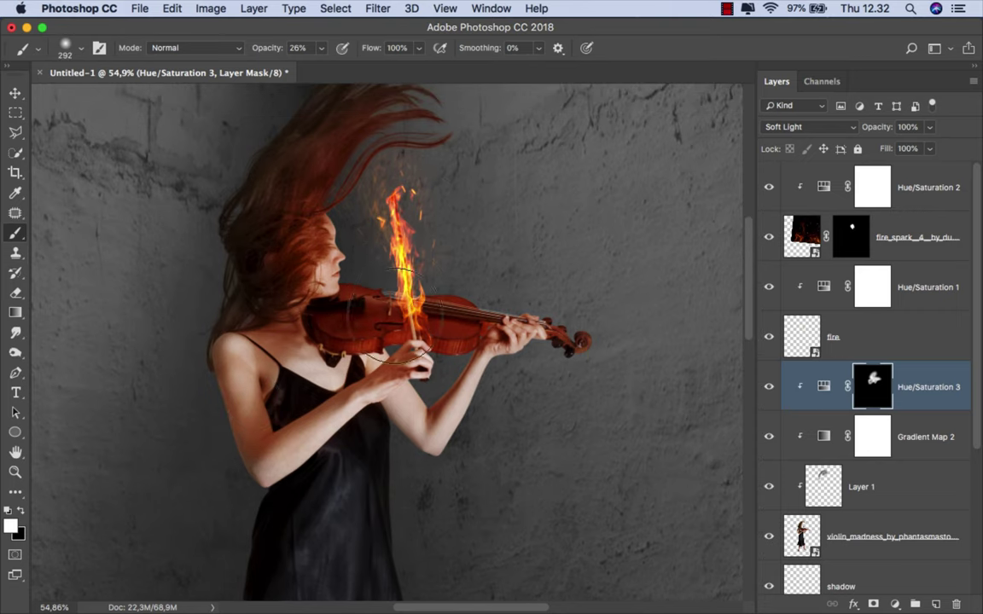
drag(375, 341, 426, 350)
scroll(503, 276, down, 3)
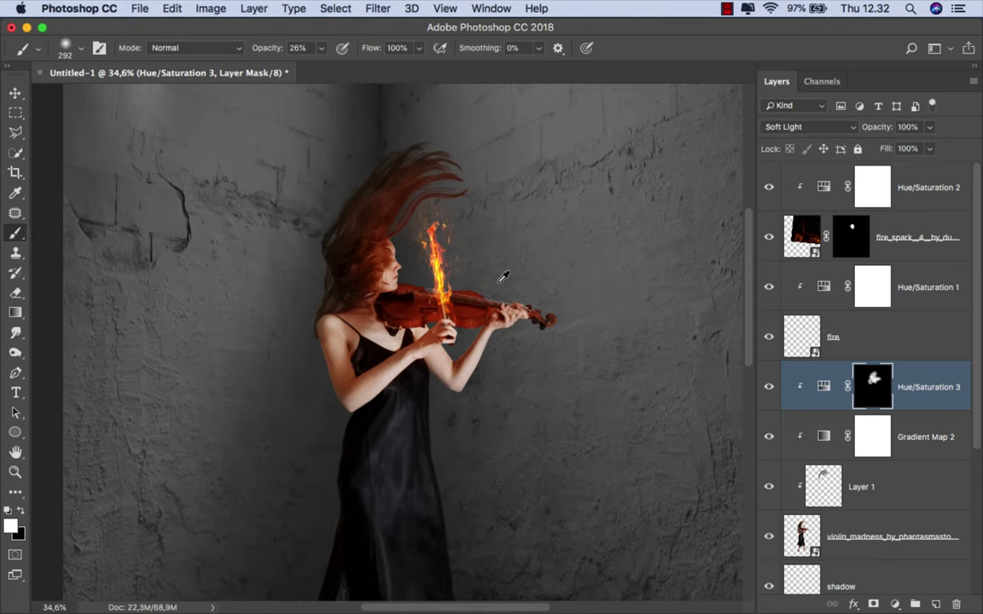
scroll(500, 280, down, 2)
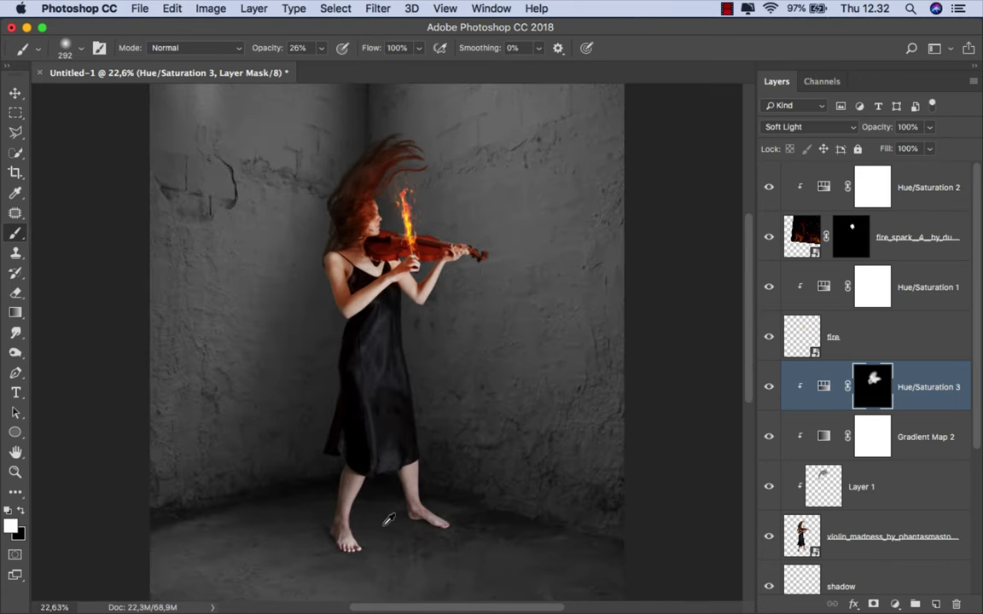
scroll(380, 554, up, 3)
Step: Paint the warm tint up both legs and feet, then fit the image and switch to Move
drag(284, 508, 295, 367)
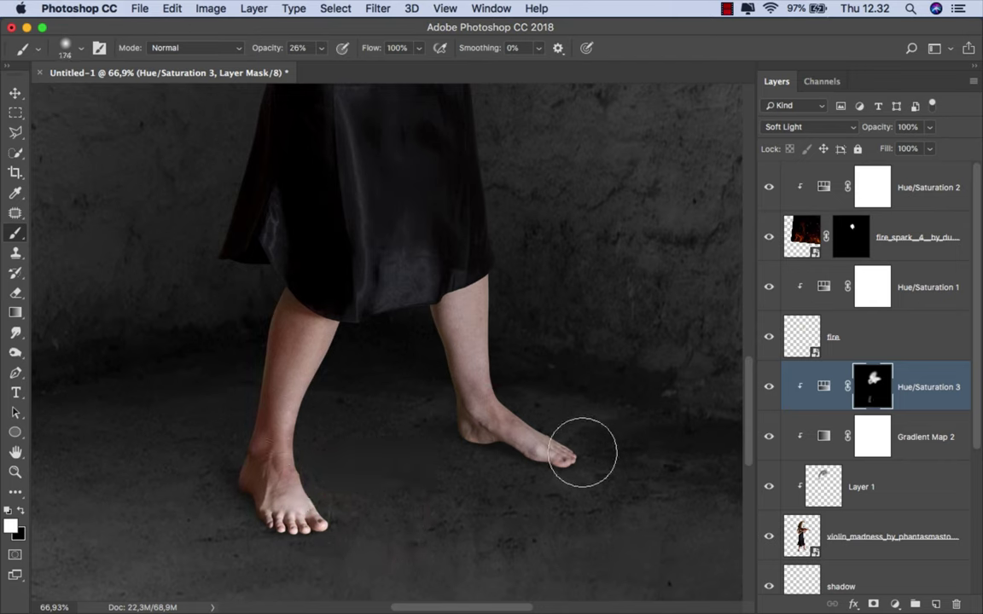
drag(583, 454, 470, 322)
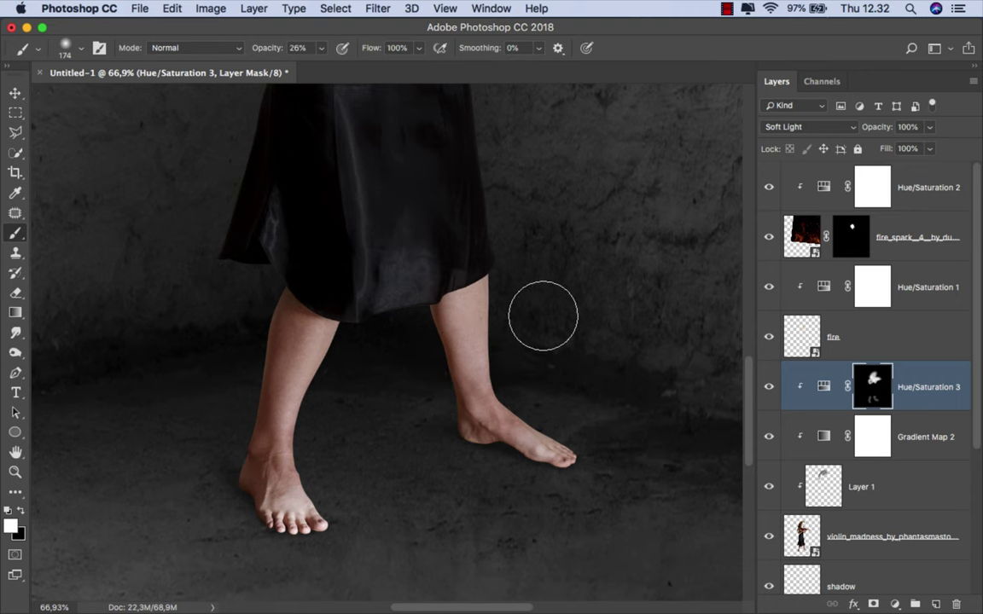
key(ctrl+0)
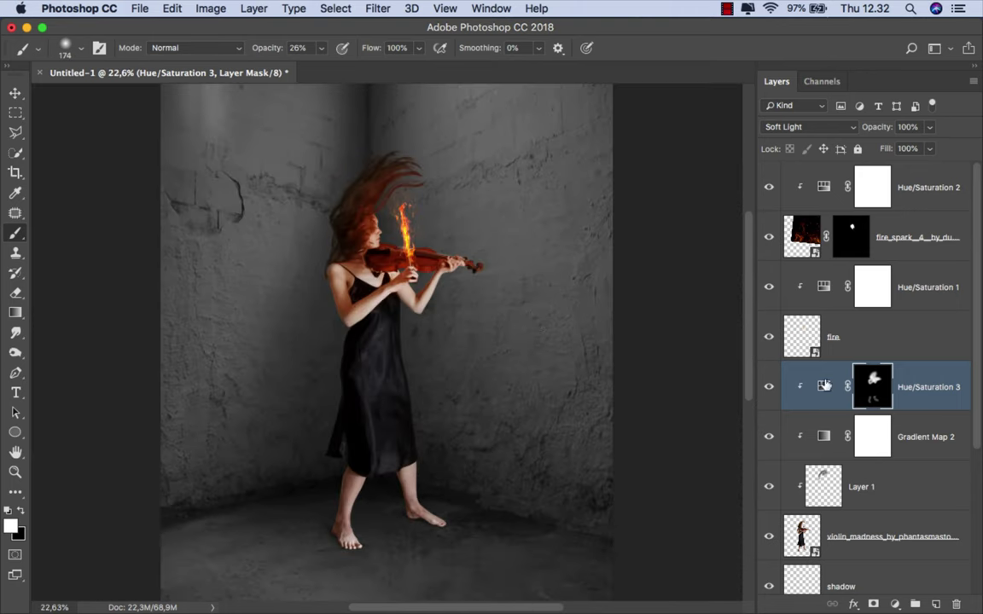
key(ctrl+2)
key(v)
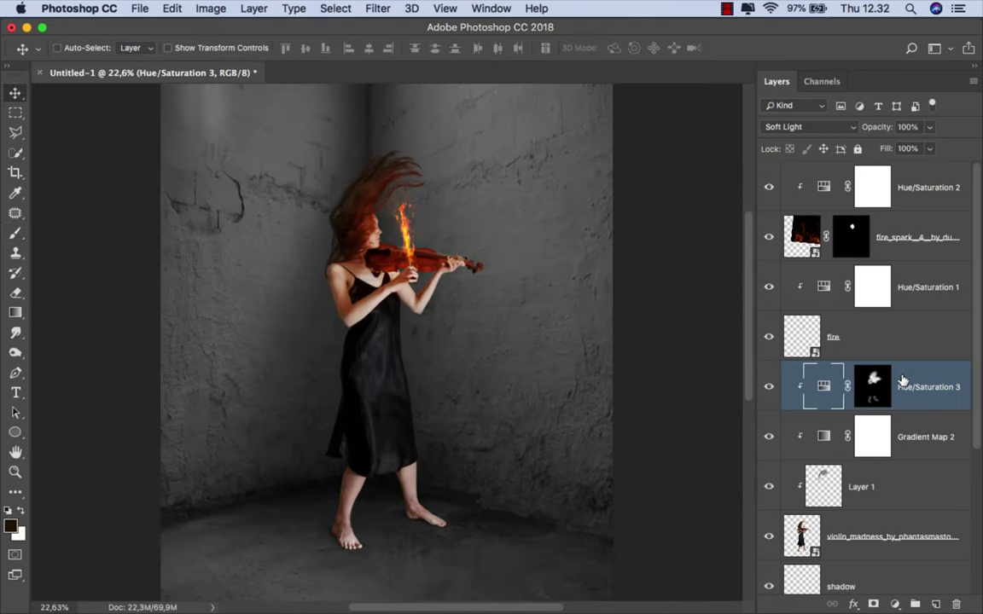
Step: Target the Gradient Map 2 mask and set up a smaller black brush at 100% opacity
click(879, 437)
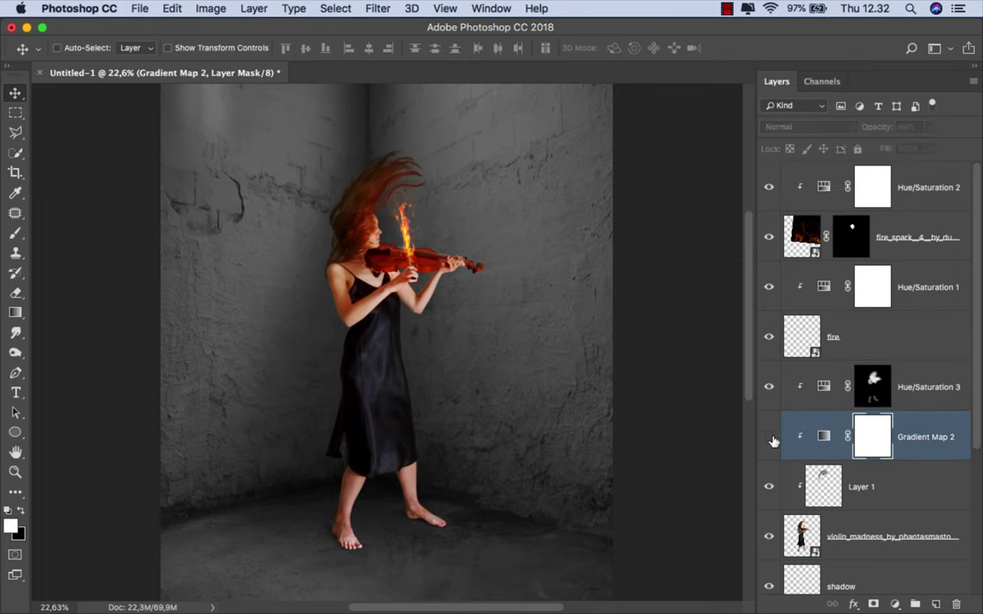
key(ctrl+2)
click(873, 443)
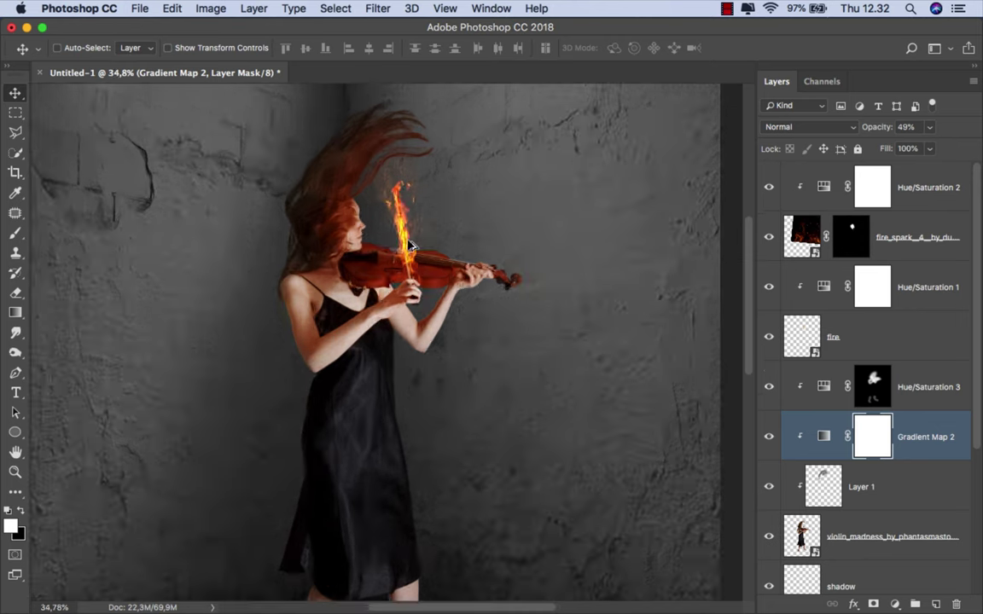
scroll(424, 246, up, 5)
scroll(226, 274, up, 3)
click(21, 236)
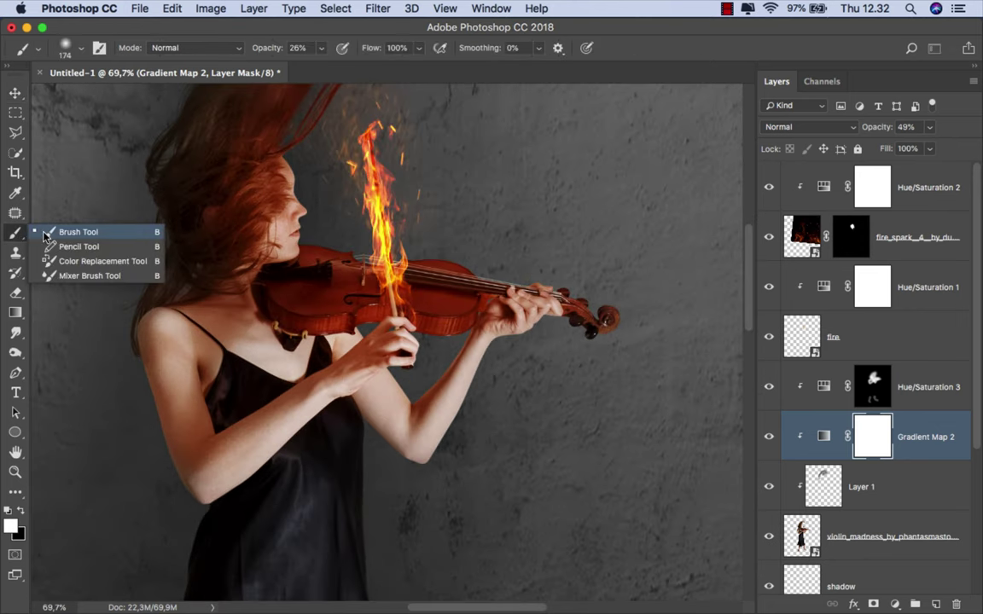
click(21, 516)
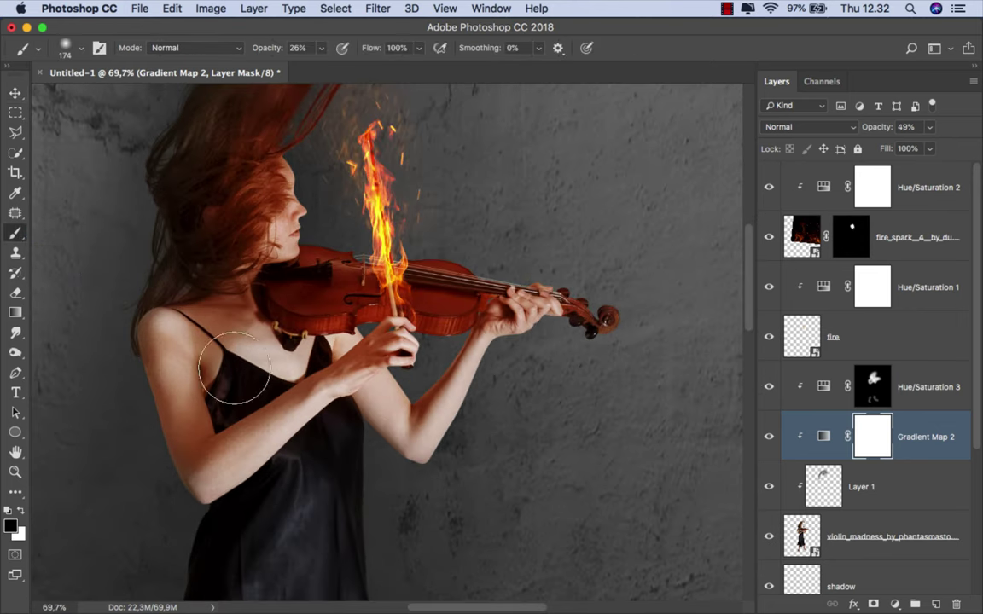
scroll(473, 246, up, 3)
click(314, 49)
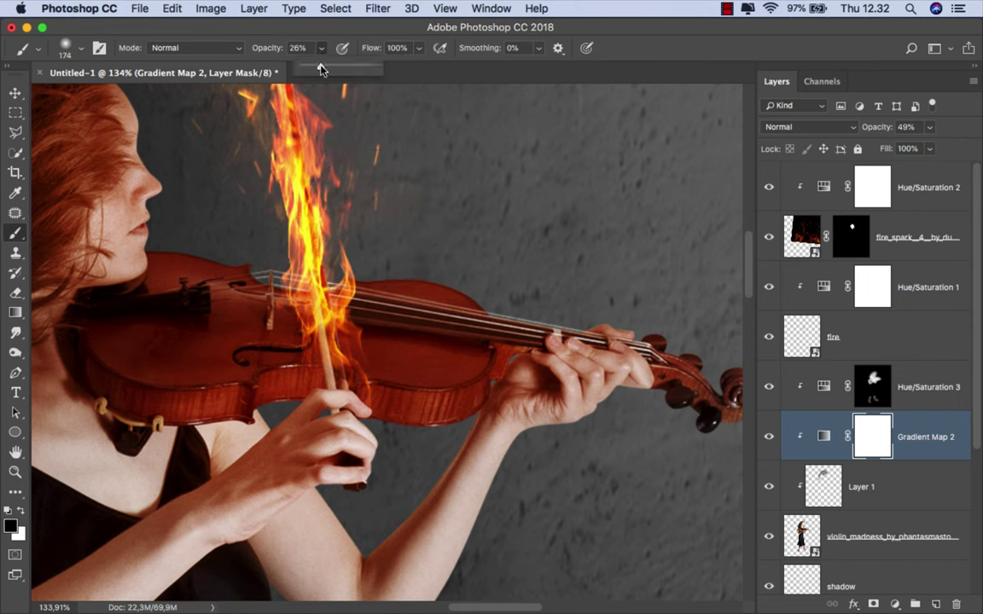
drag(465, 235, 362, 296)
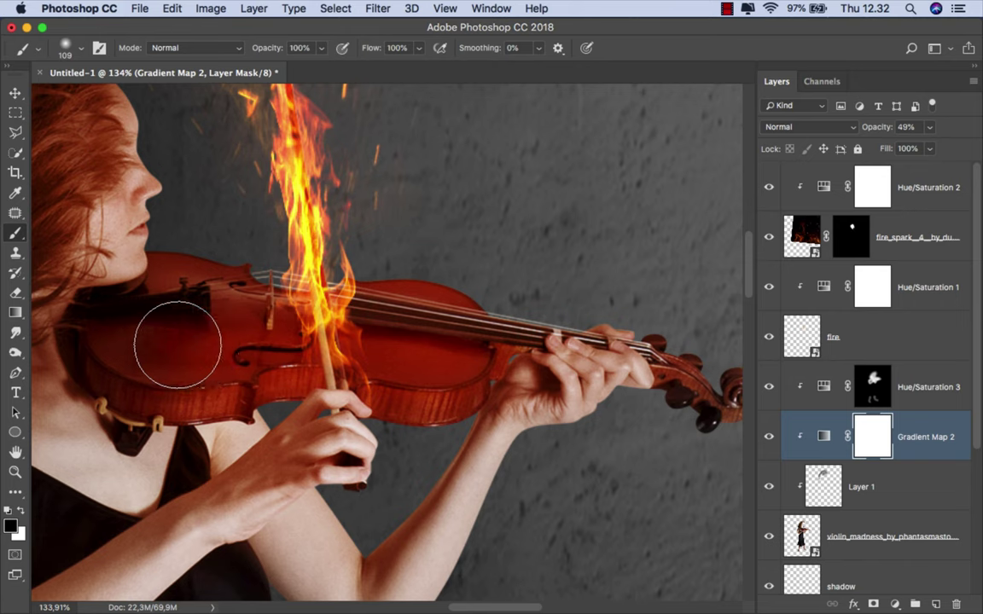
Step: Paint out the gradient map over the violin, flame area and hair, then fit the image
drag(119, 324, 260, 278)
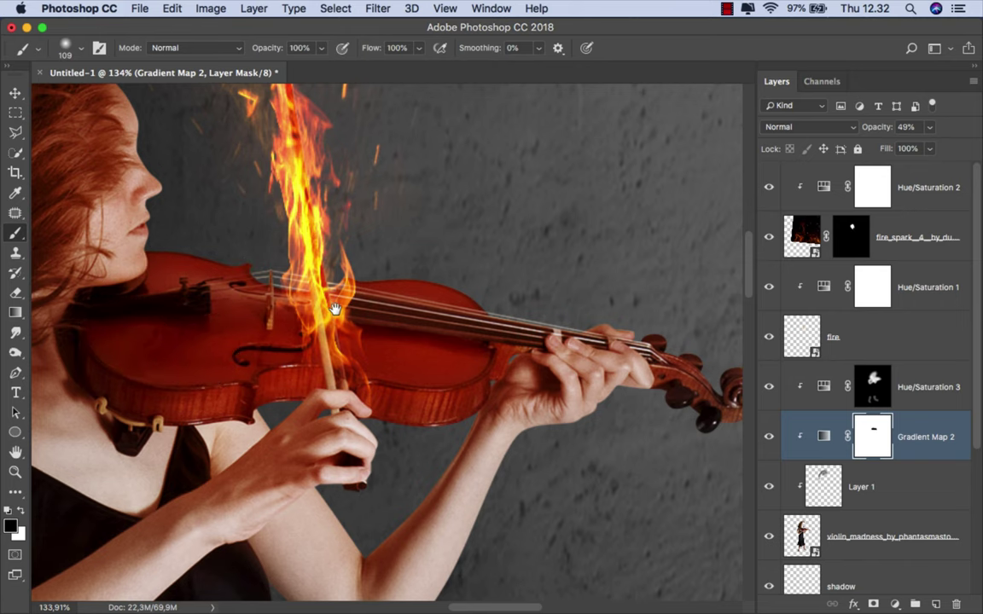
mouse_move(322, 327)
mouse_down()
mouse_move(434, 378)
mouse_move(423, 404)
mouse_up()
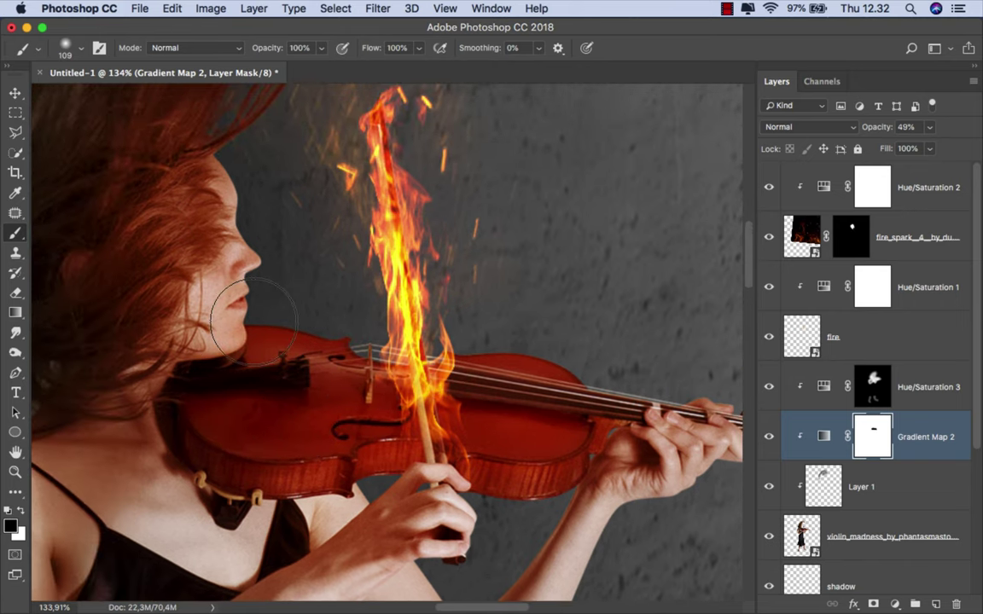
drag(258, 226, 312, 352)
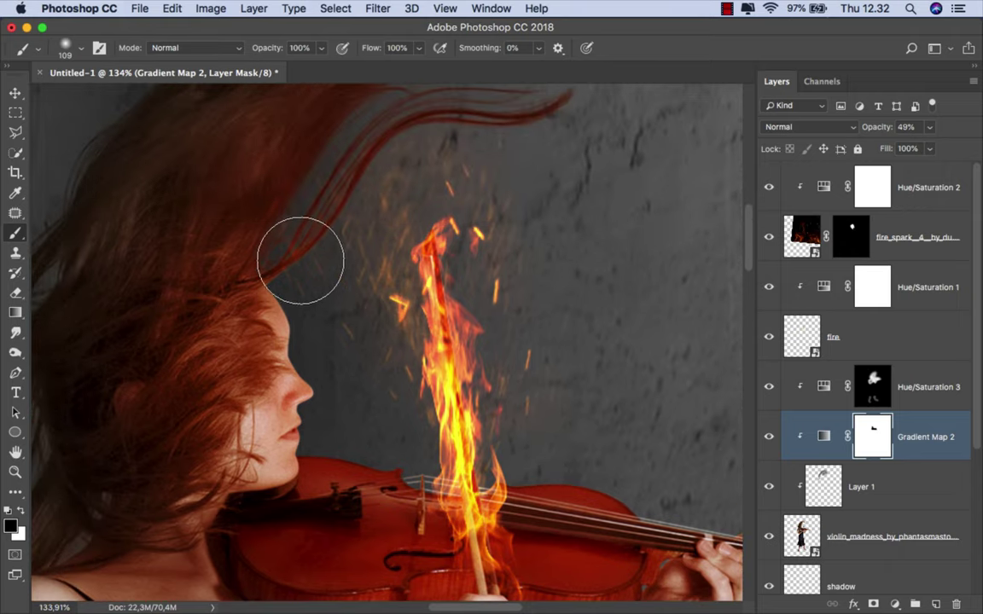
scroll(331, 288, down, 3)
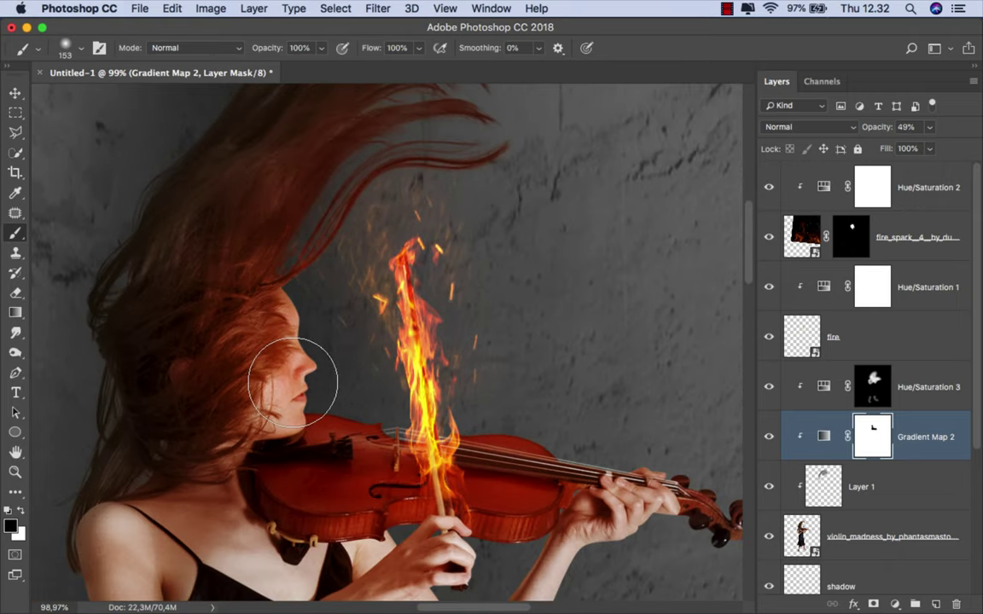
scroll(358, 384, down, 3)
scroll(373, 377, down, 1)
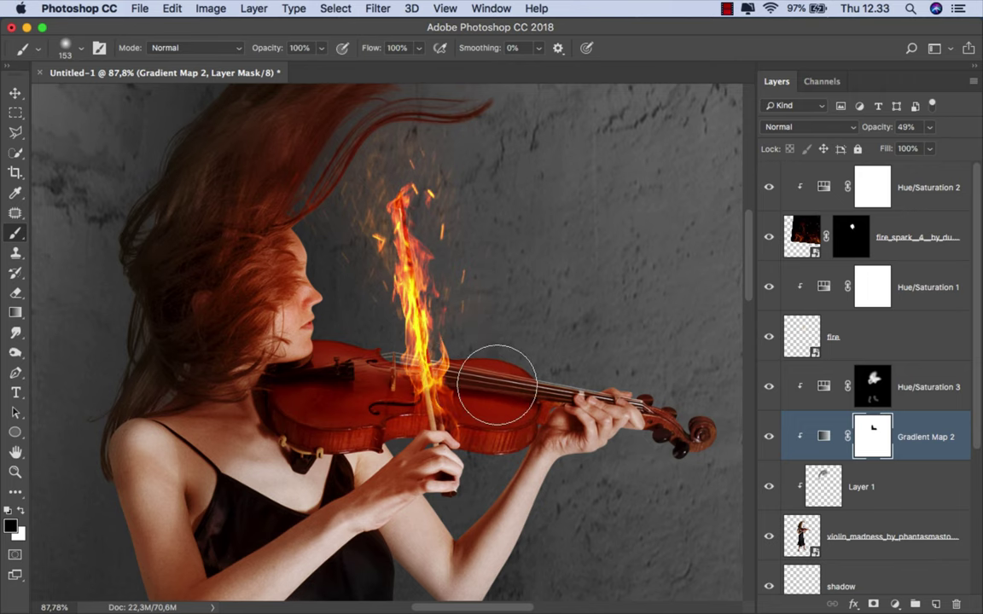
key(ctrl+0)
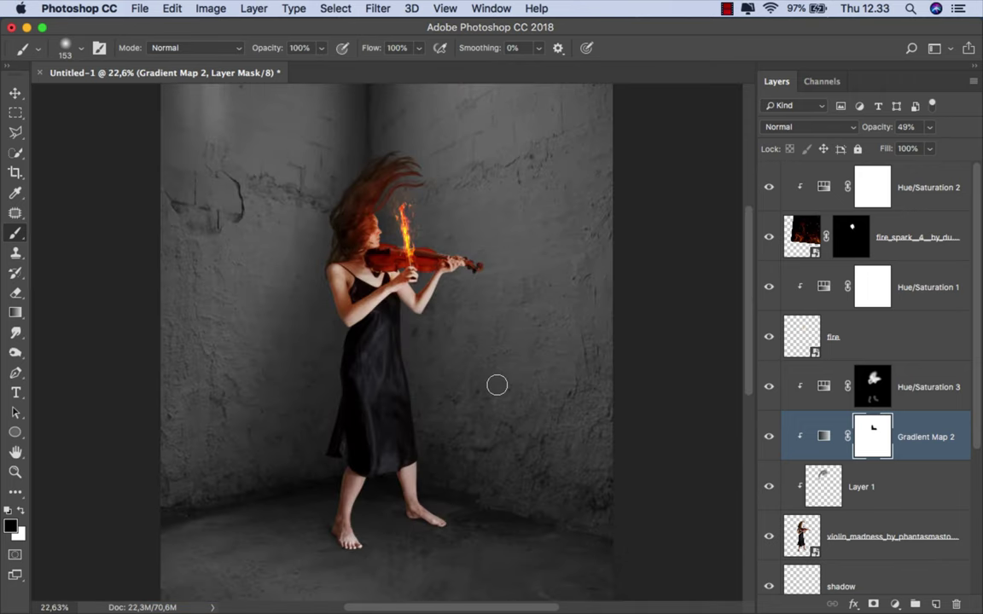
key(ctrl+2)
key(v)
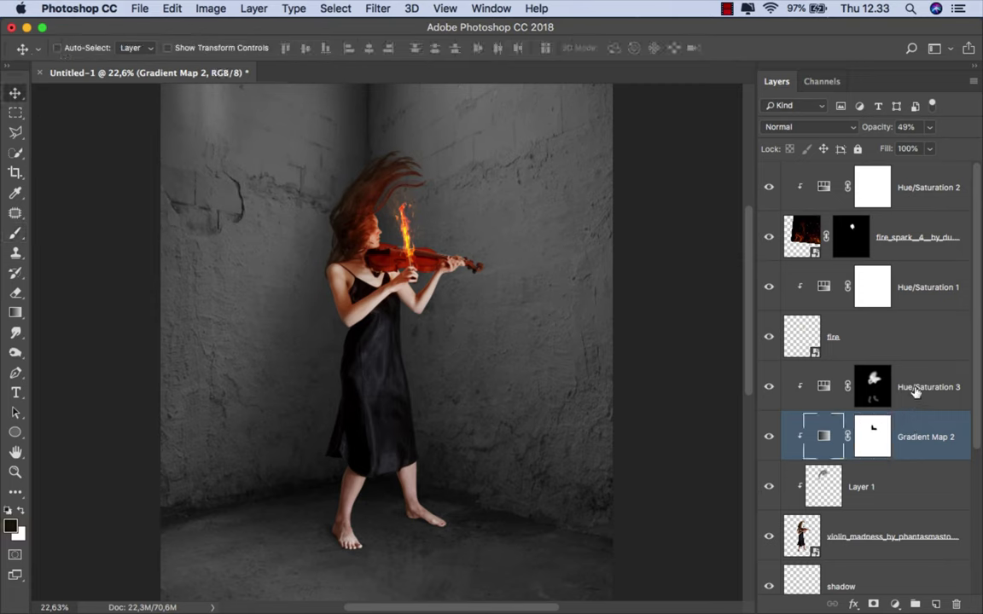
Step: Add a Levels 1 adjustment above Hue/Saturation 3, clipped, with output white lowered to 86
click(915, 390)
click(897, 604)
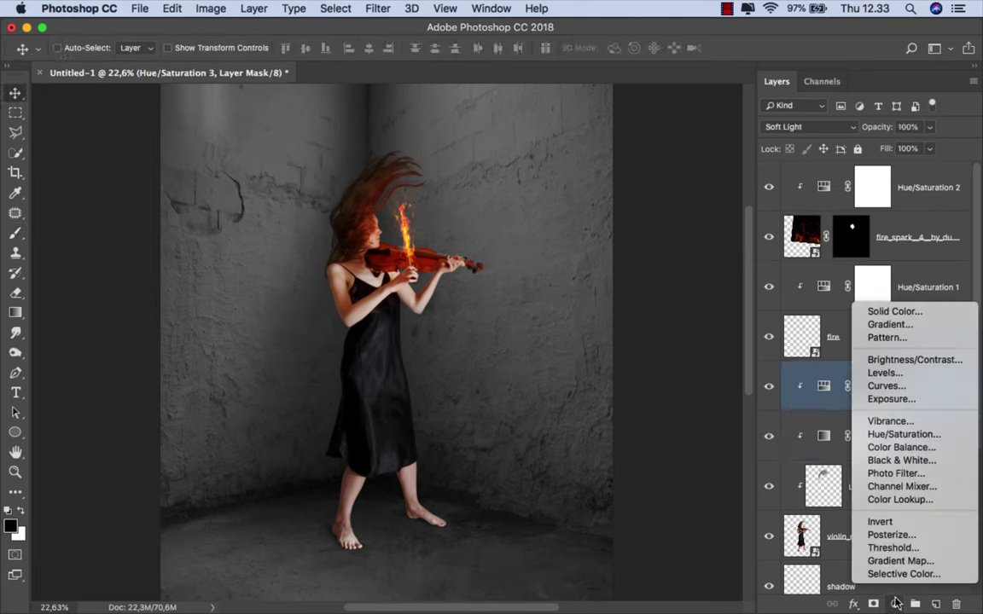
click(905, 379)
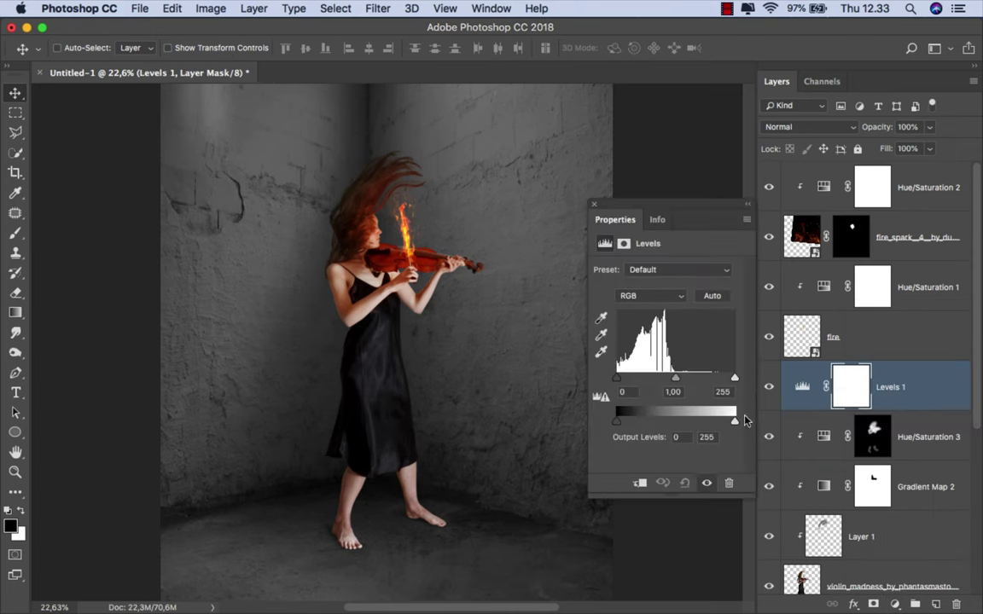
click(644, 483)
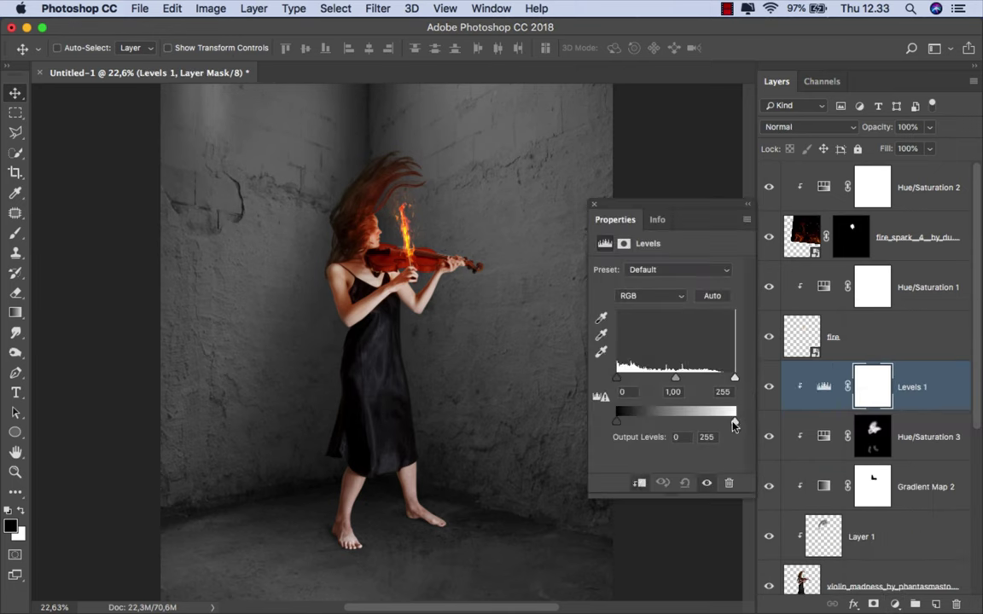
drag(734, 424, 655, 424)
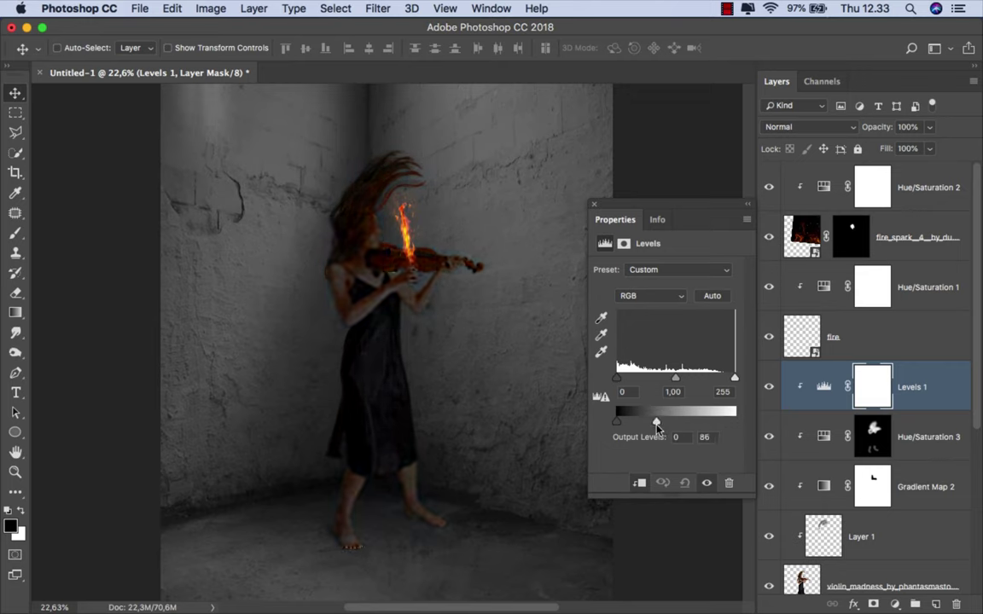
click(594, 204)
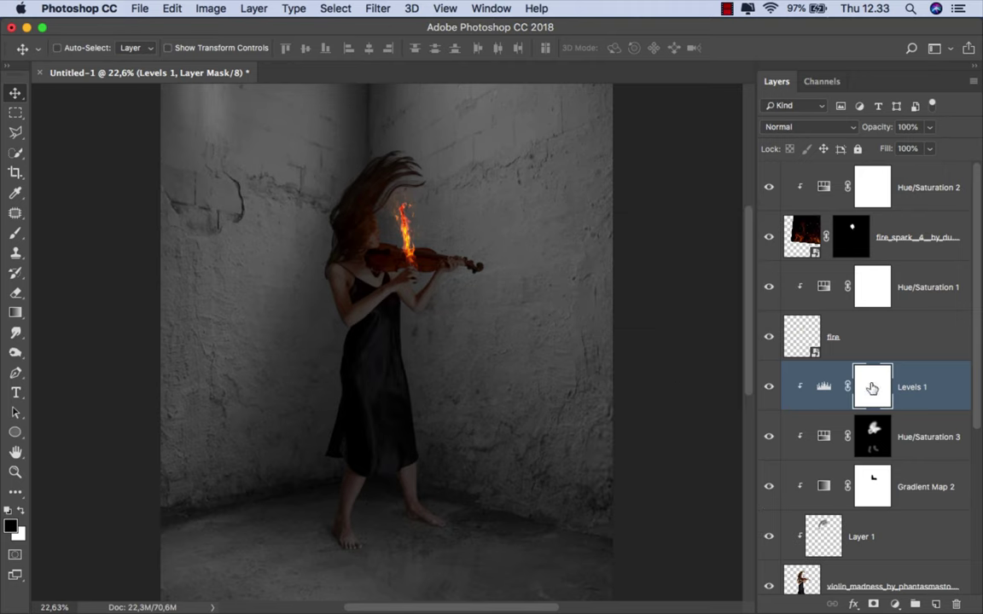
Step: Invert the Levels 1 mask and prepare a white linear Gradient tool
key(super+i)
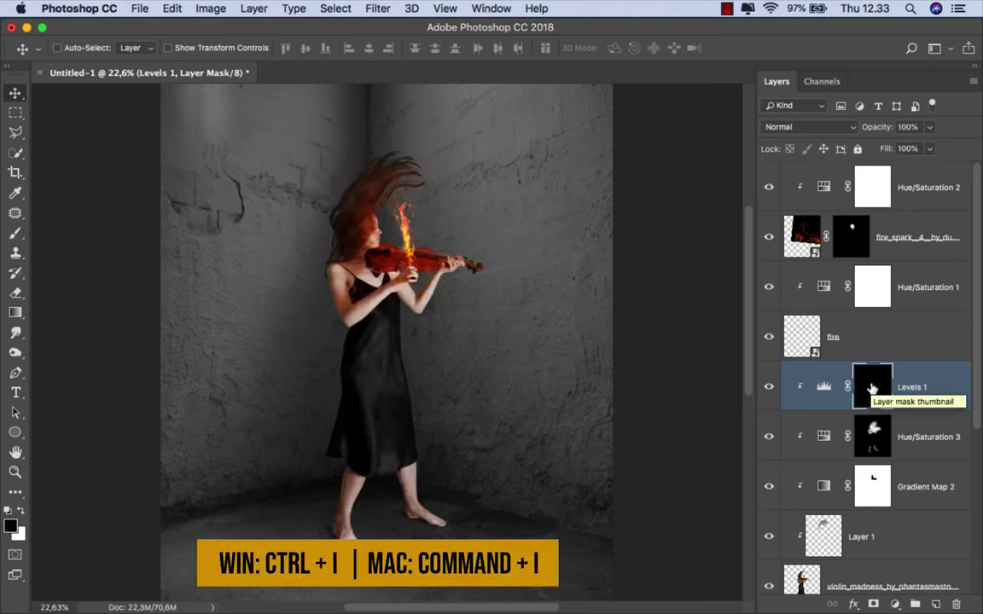
click(15, 313)
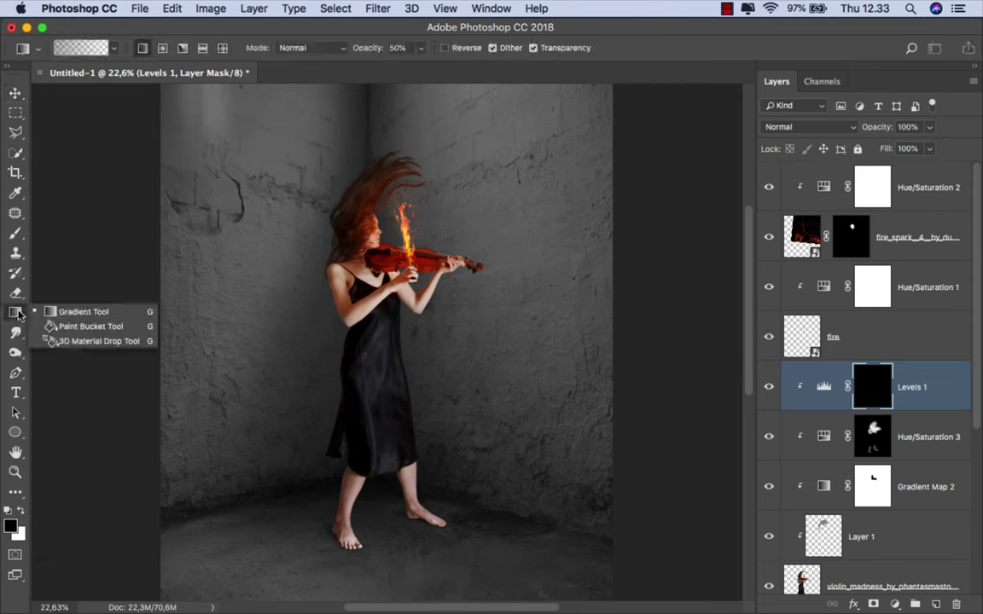
click(50, 314)
click(20, 512)
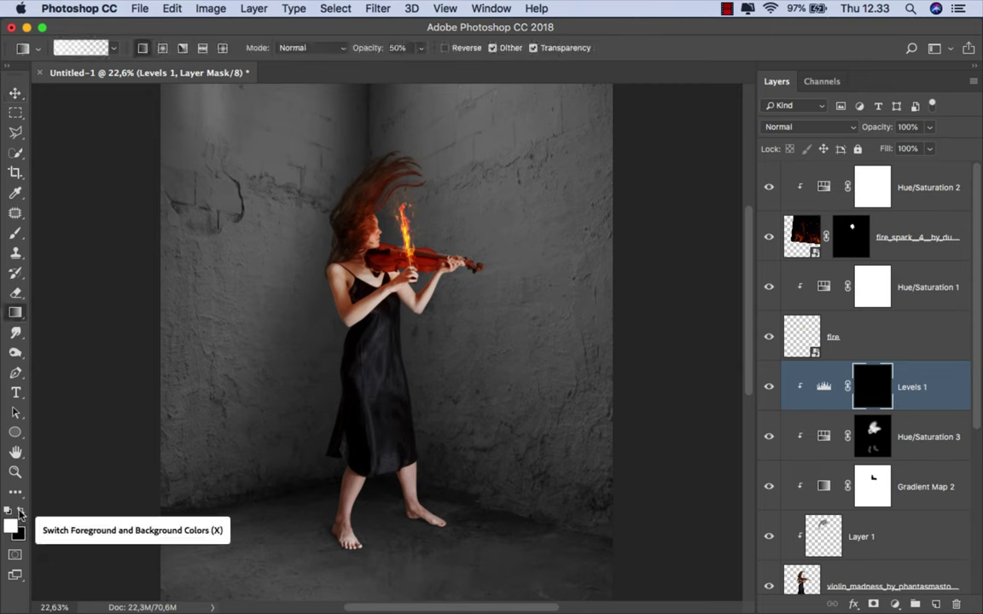
click(113, 48)
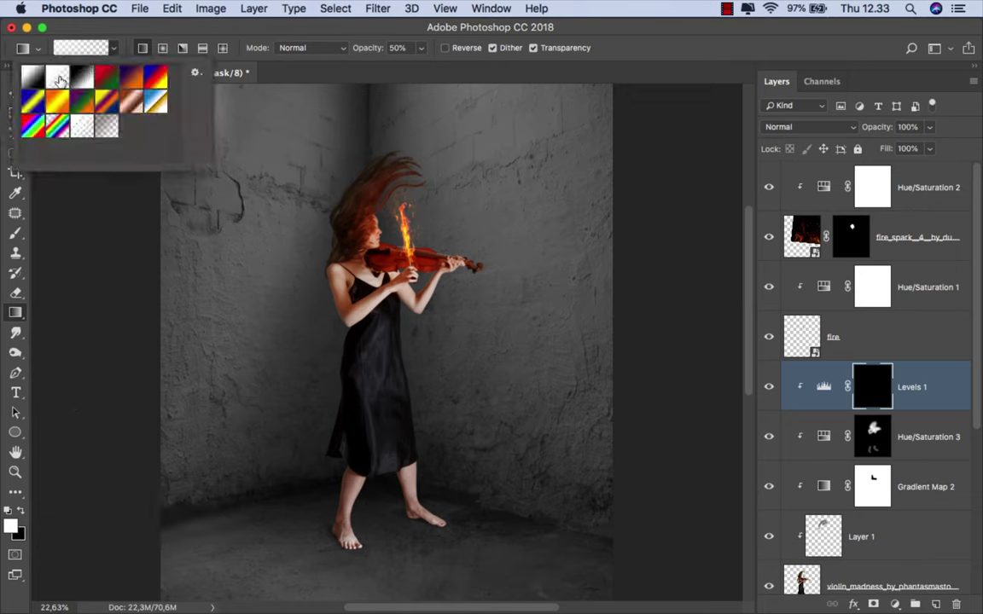
click(143, 48)
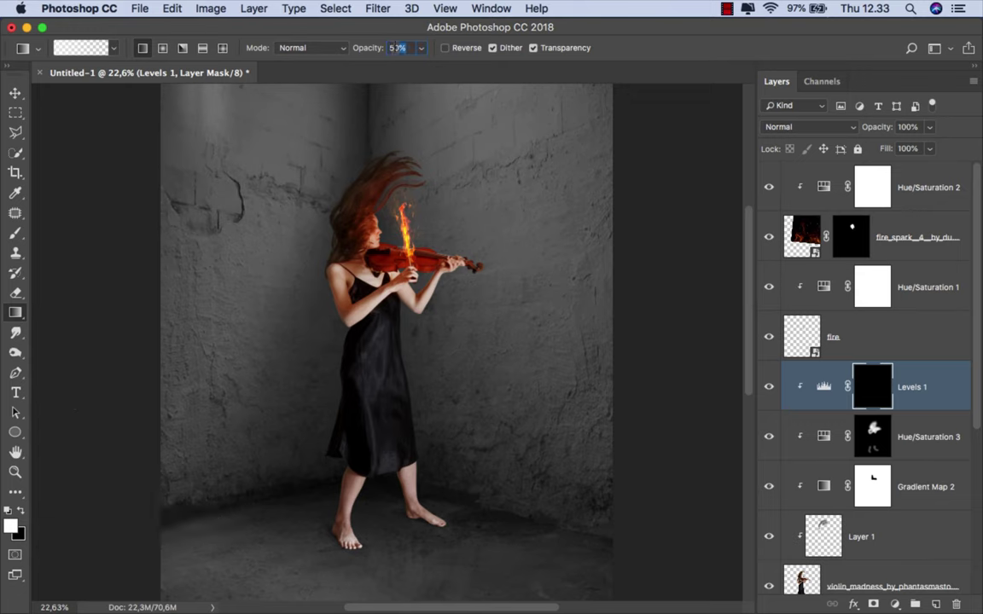
Step: Drag a gradient upward from the feet on the Levels 1 mask, compare, and return to Move
drag(342, 546, 378, 315)
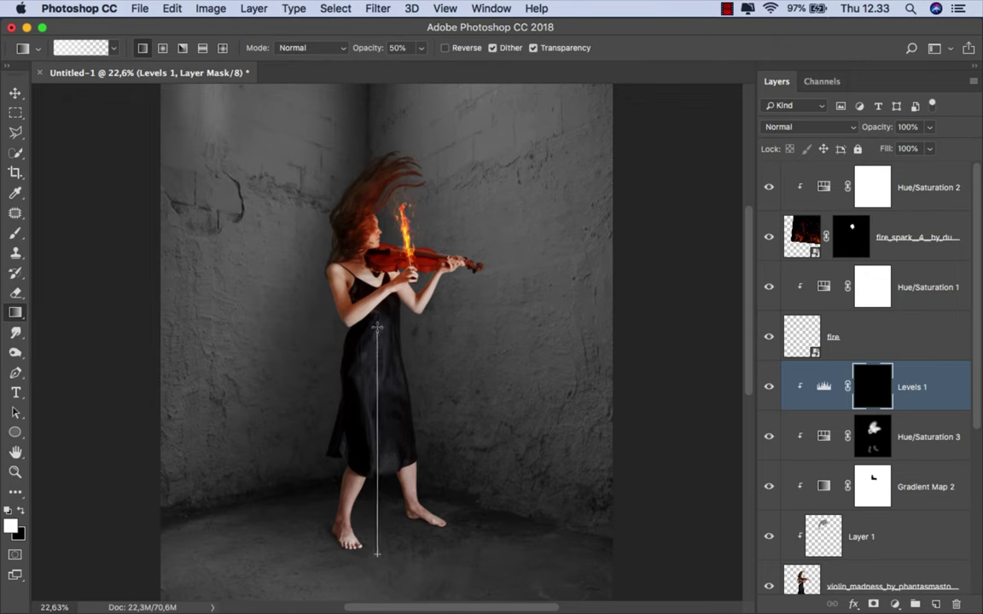
drag(375, 563, 369, 318)
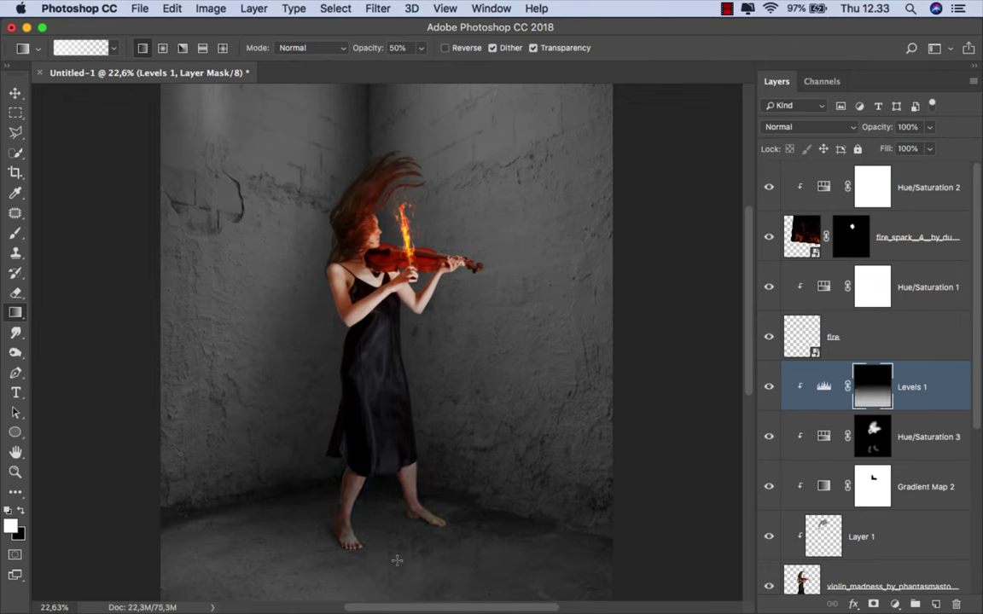
drag(387, 520, 384, 437)
click(766, 385)
key(ctrl+2)
key(v)
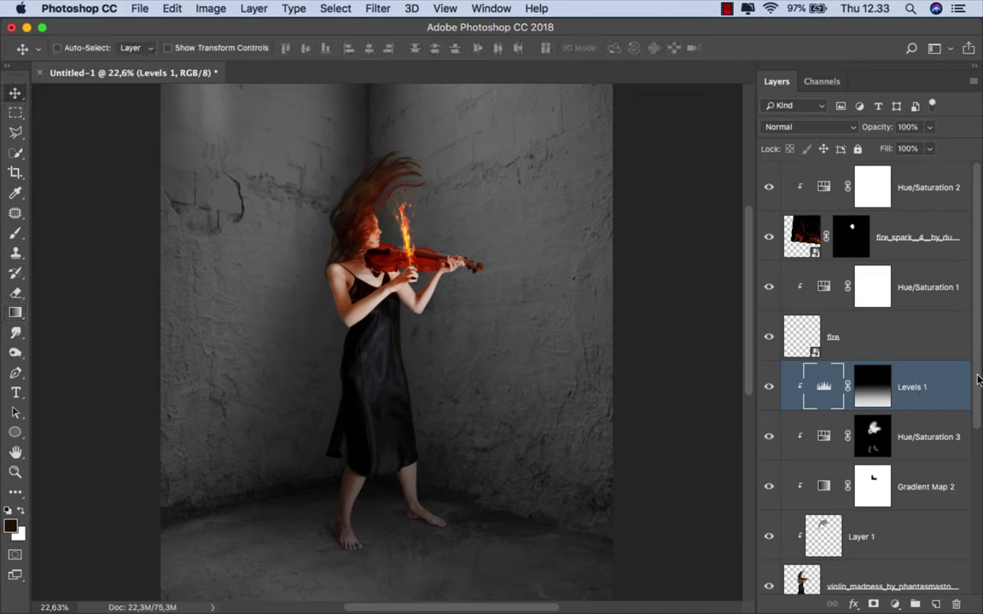
scroll(900, 384, down, 2)
scroll(900, 390, down, 3)
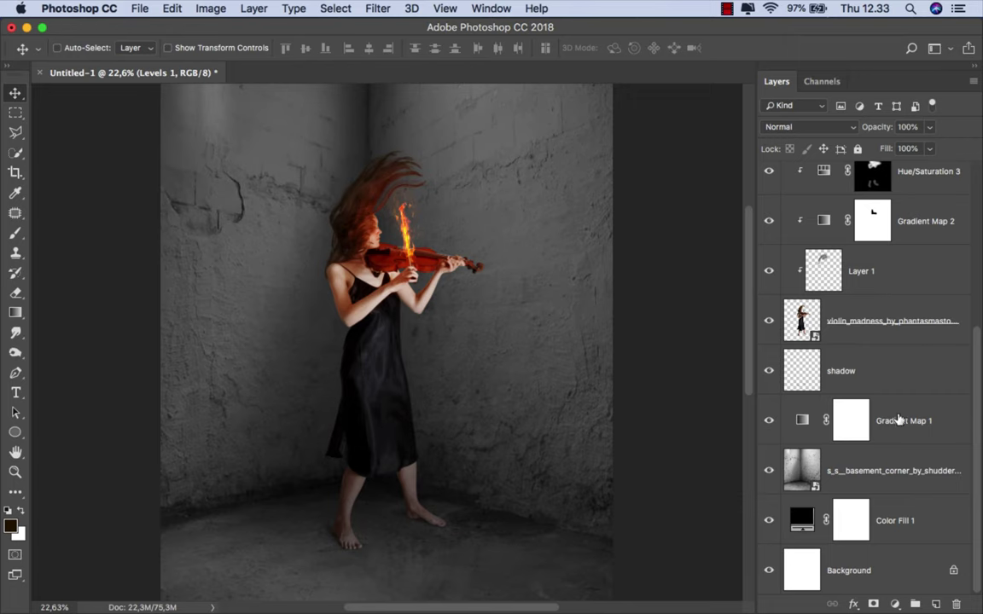
Step: Add a radial, reversed Gradient fill layer above Gradient Map 1
click(898, 418)
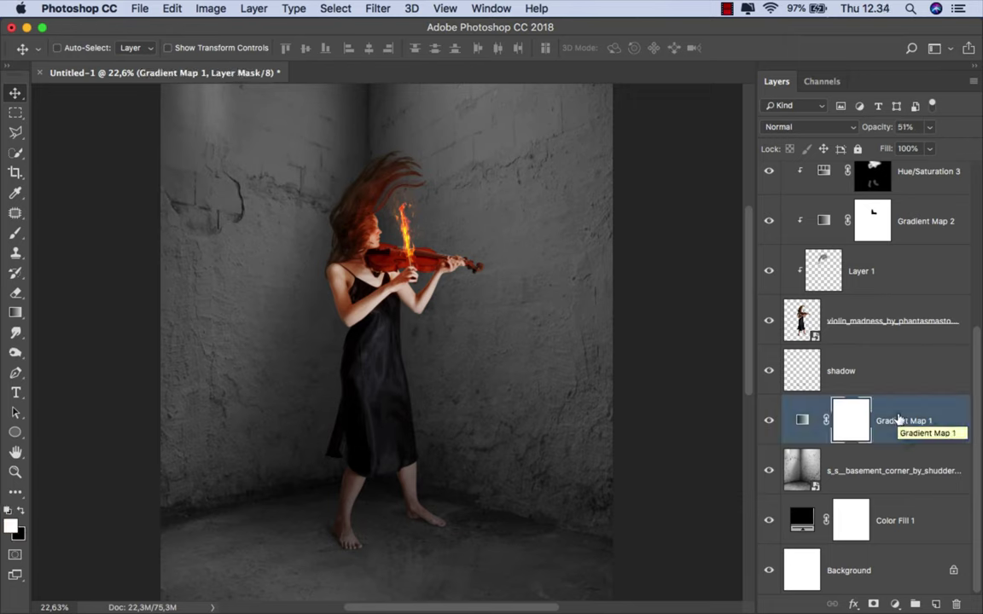
click(896, 604)
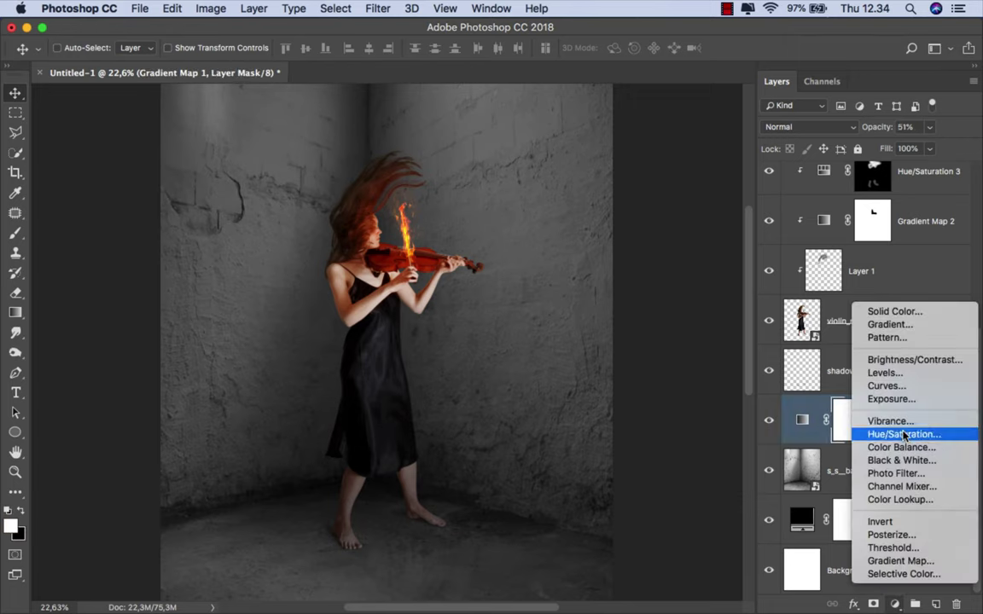
click(906, 327)
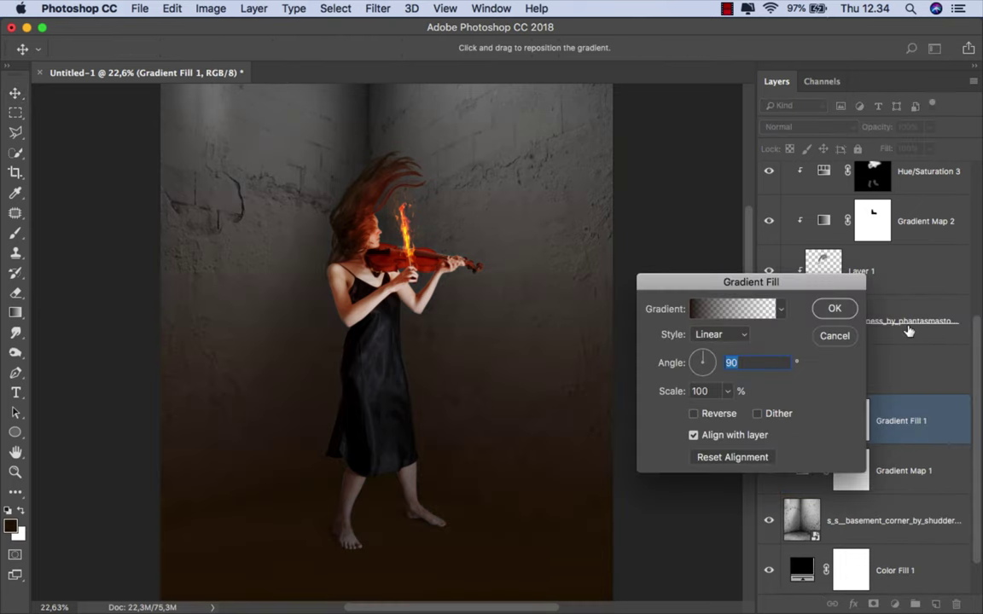
click(747, 335)
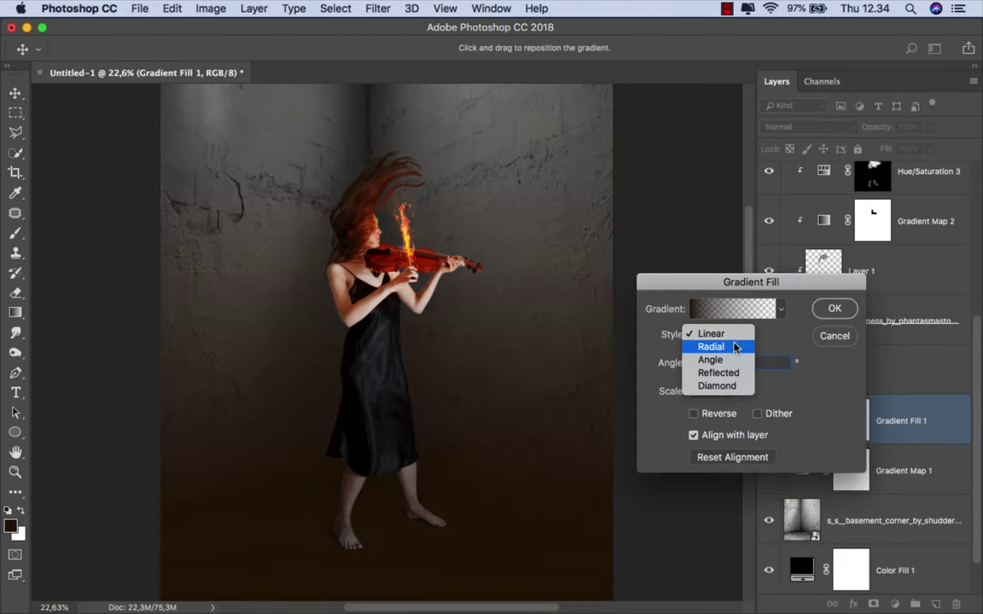
click(694, 414)
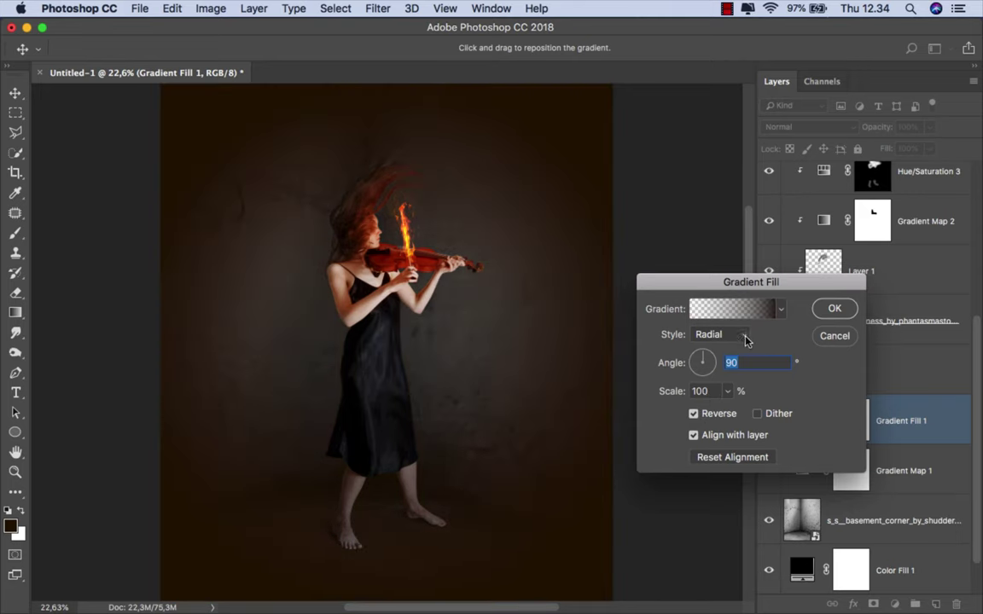
Step: Edit the gradient to a single pure-black stop fading to transparent
click(762, 311)
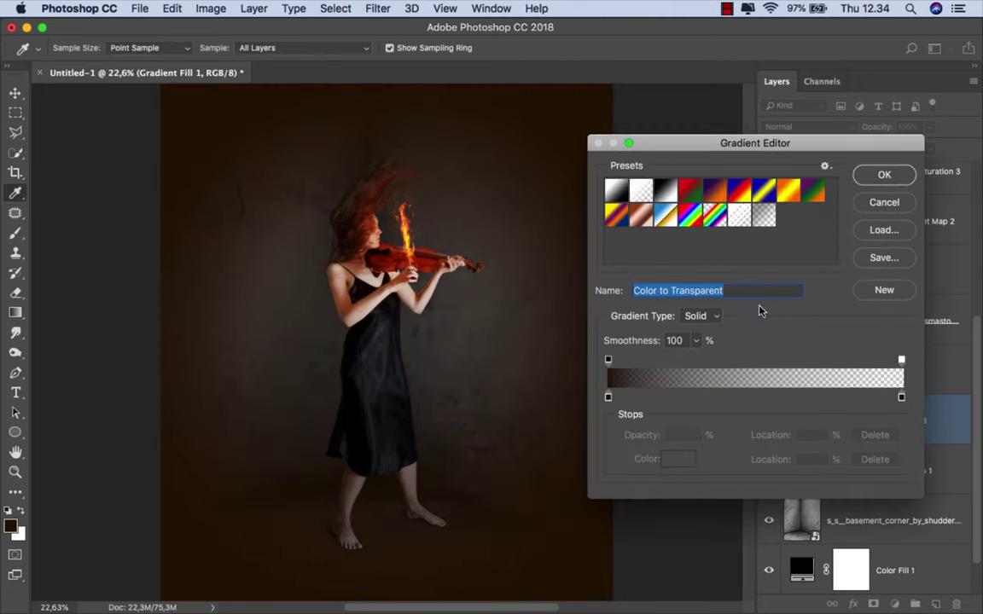
click(902, 397)
click(874, 459)
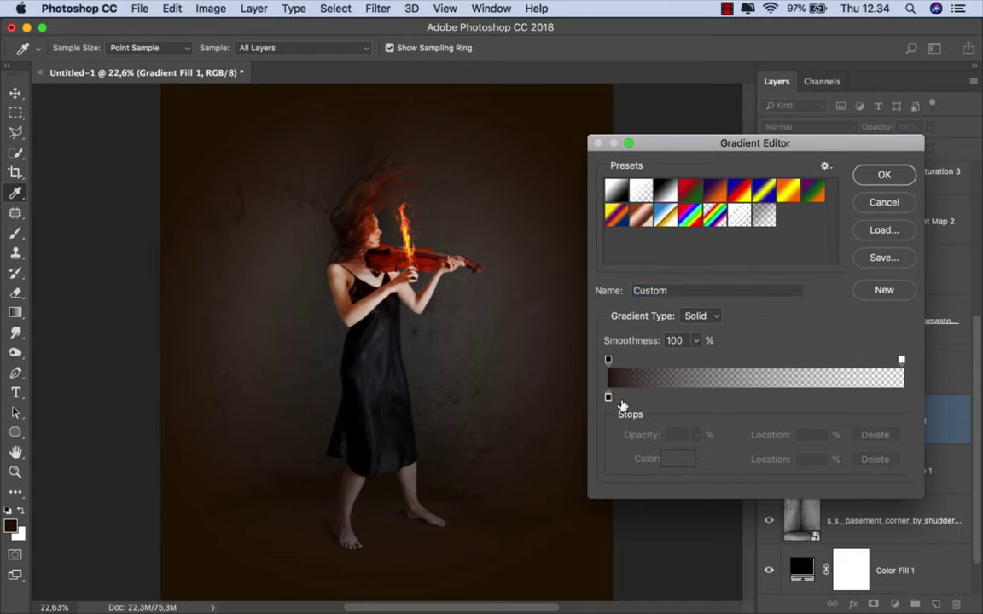
click(608, 398)
click(675, 460)
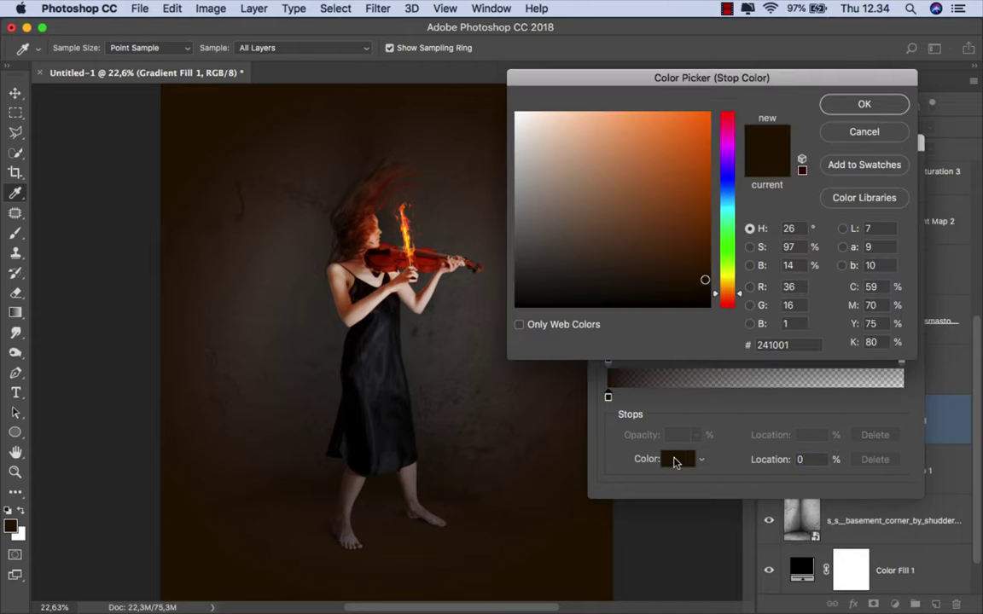
drag(522, 304, 509, 309)
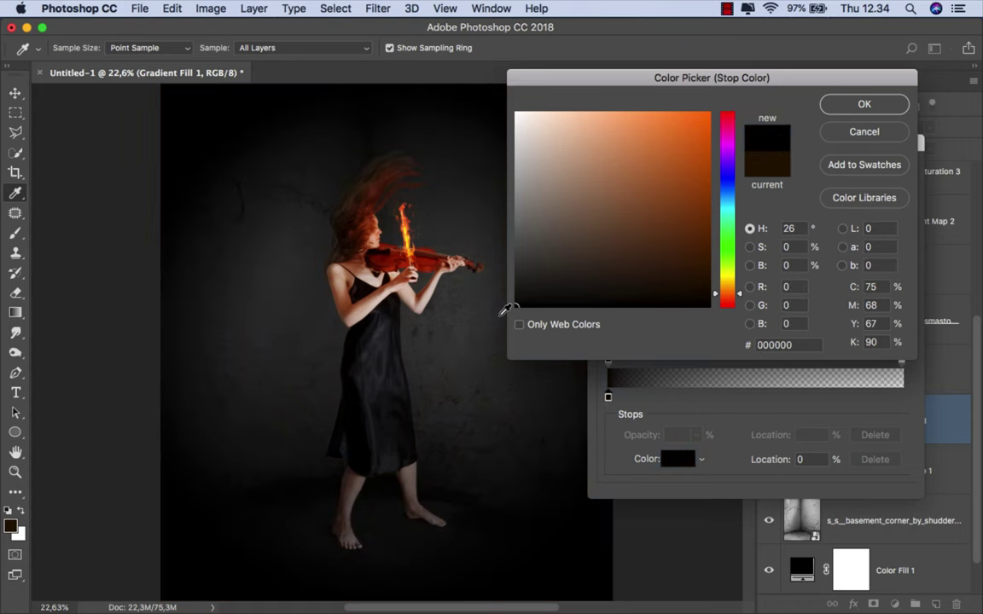
click(832, 109)
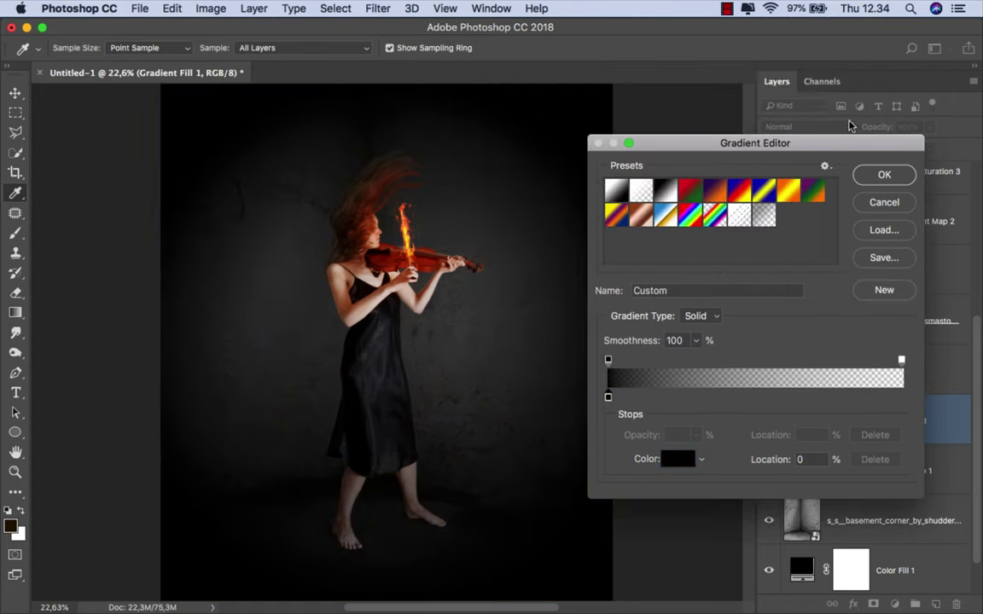
click(884, 175)
Step: Set the gradient fill's Scale to 333% and Angle to 3
double_click(699, 391)
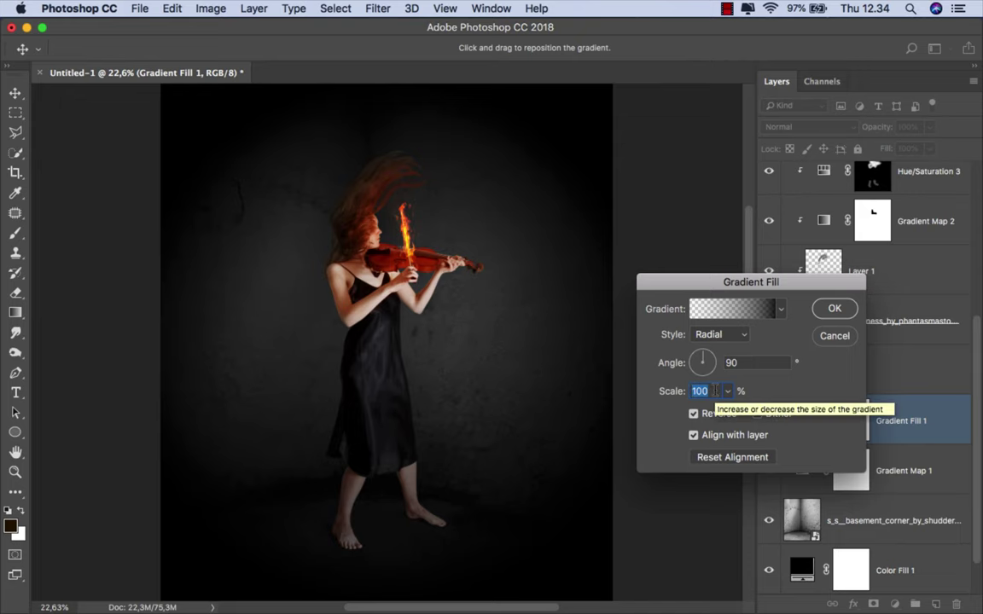
text(333)
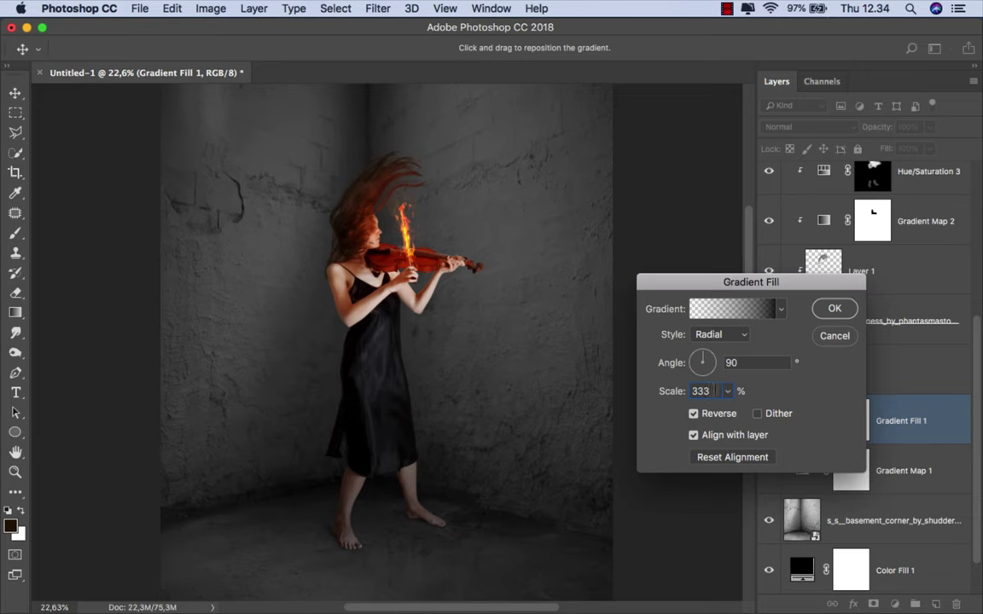
double_click(754, 363)
text(3)
Step: Confirm the gradient fill and set Gradient Fill 1's blend mode to Soft Light
click(835, 309)
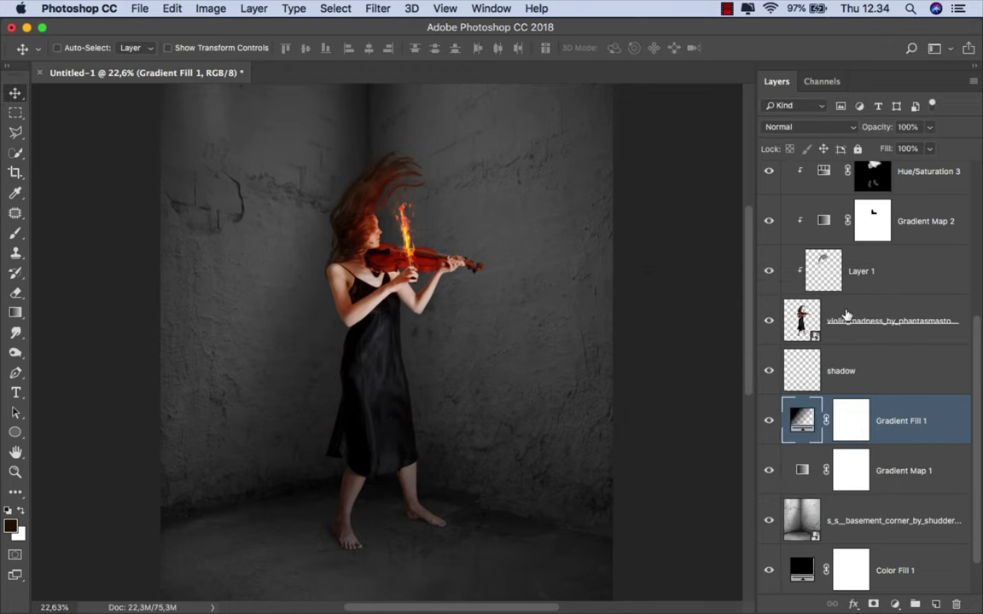
click(809, 127)
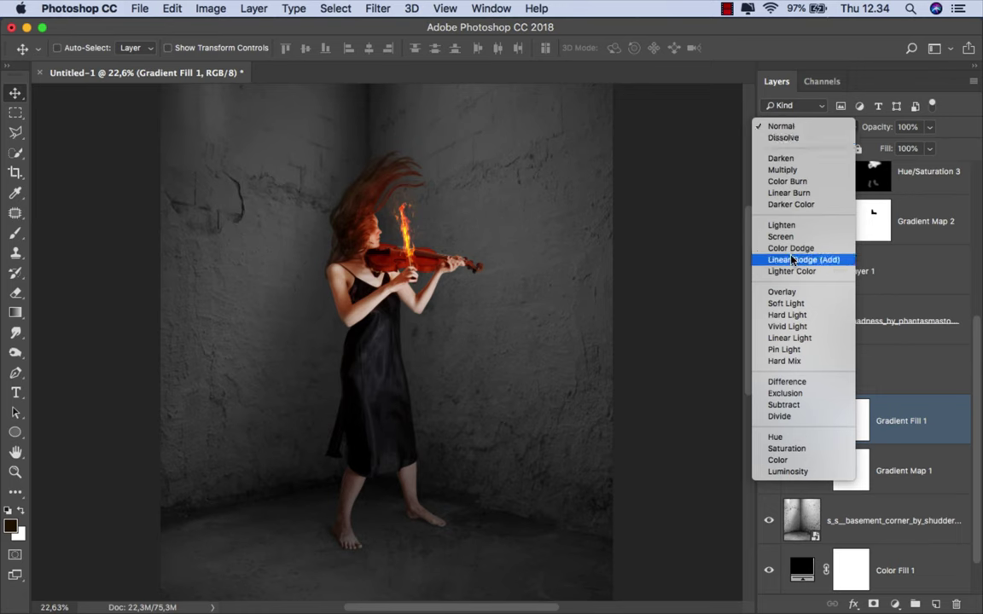
click(784, 303)
click(769, 420)
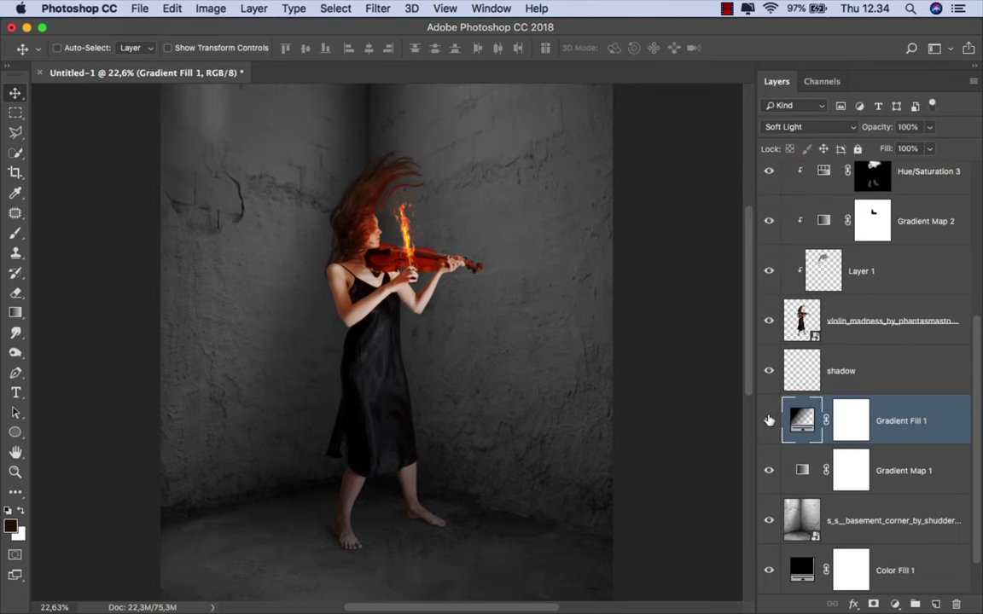
Step: Lower Gradient Fill 1's opacity to about 50%, then select Hue/Saturation 2
click(930, 127)
click(897, 149)
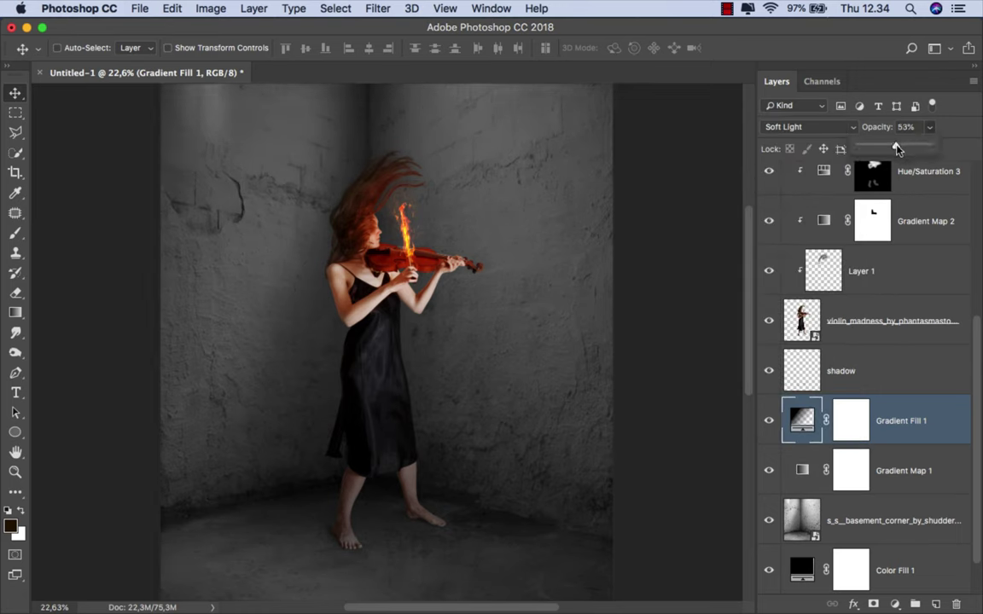
click(888, 418)
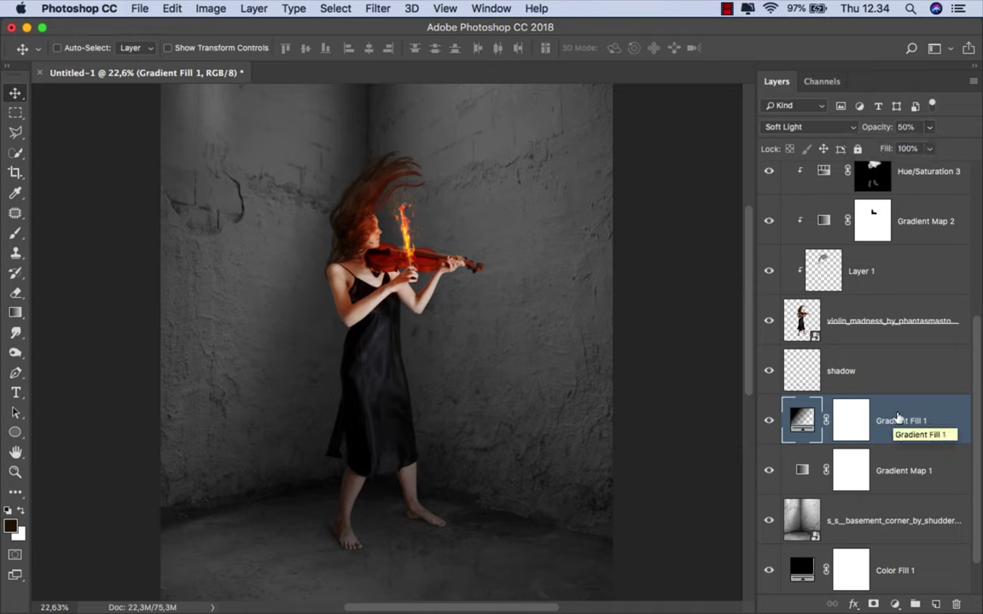
scroll(959, 341, up, 6)
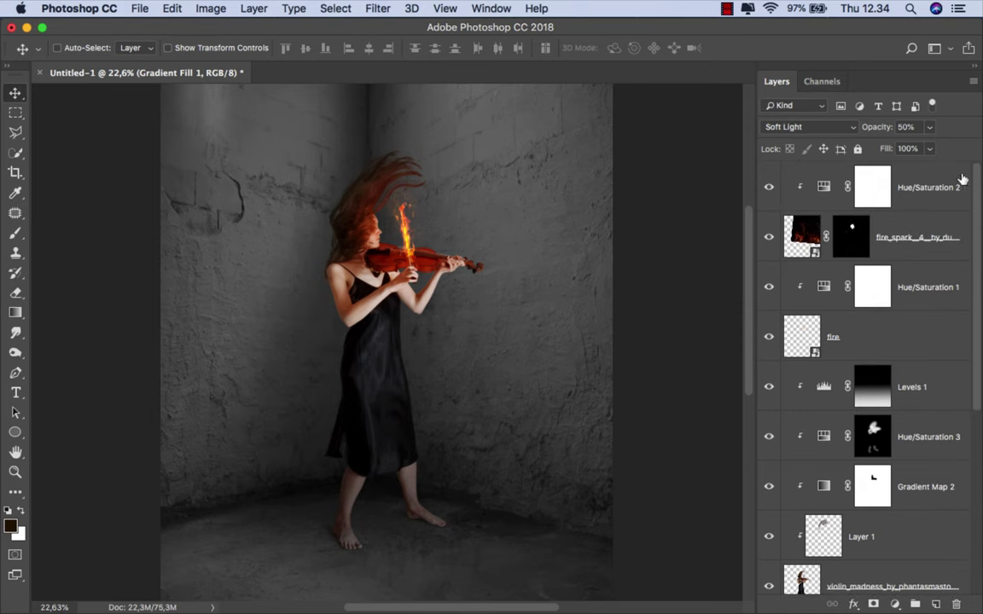
click(936, 182)
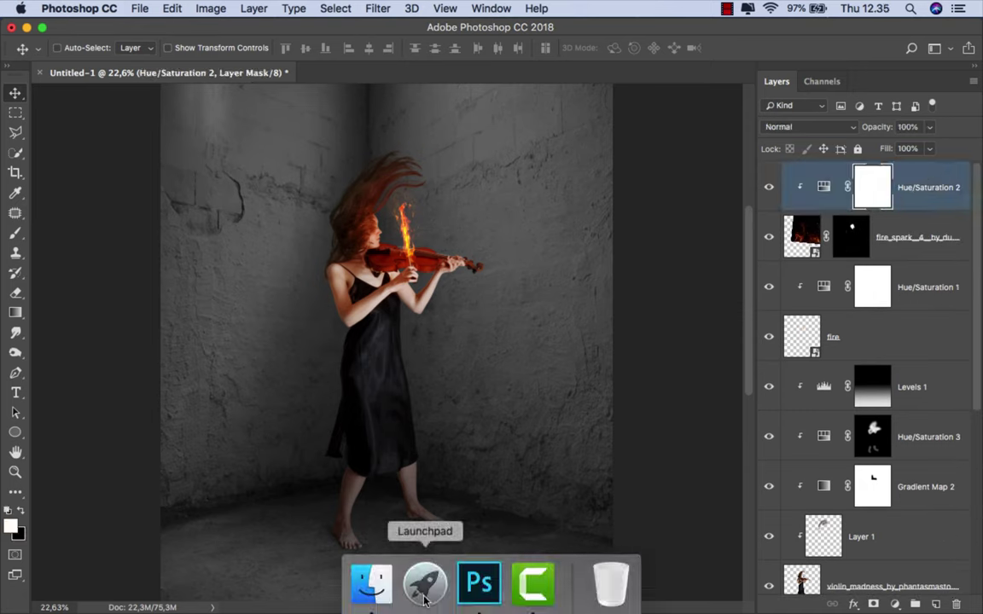
Step: Place the dark gradient image from Finder and move its layer below 'shadow'
click(368, 583)
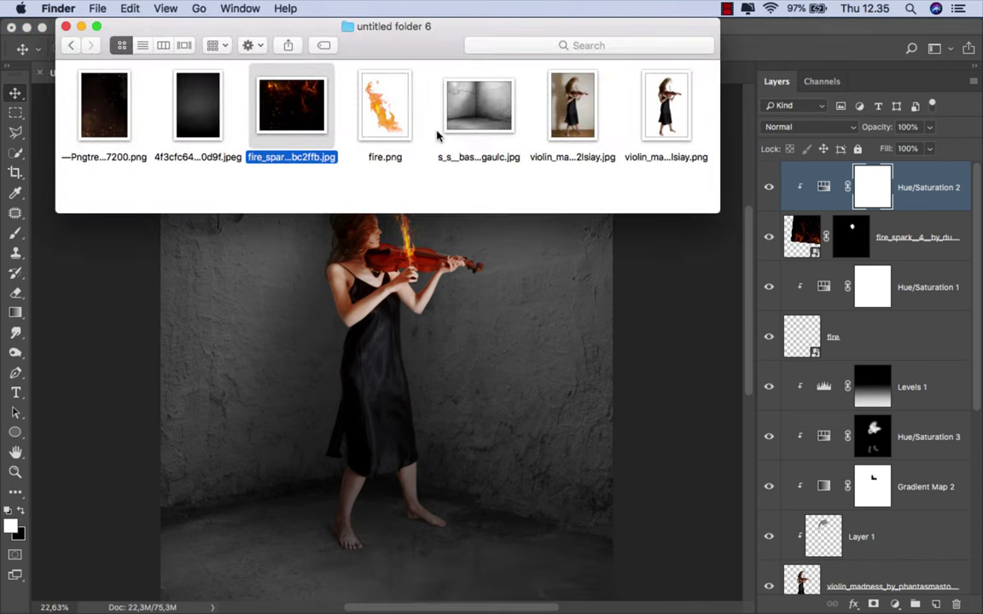
mouse_move(198, 117)
mouse_down()
mouse_move(362, 420)
mouse_move(373, 352)
mouse_up()
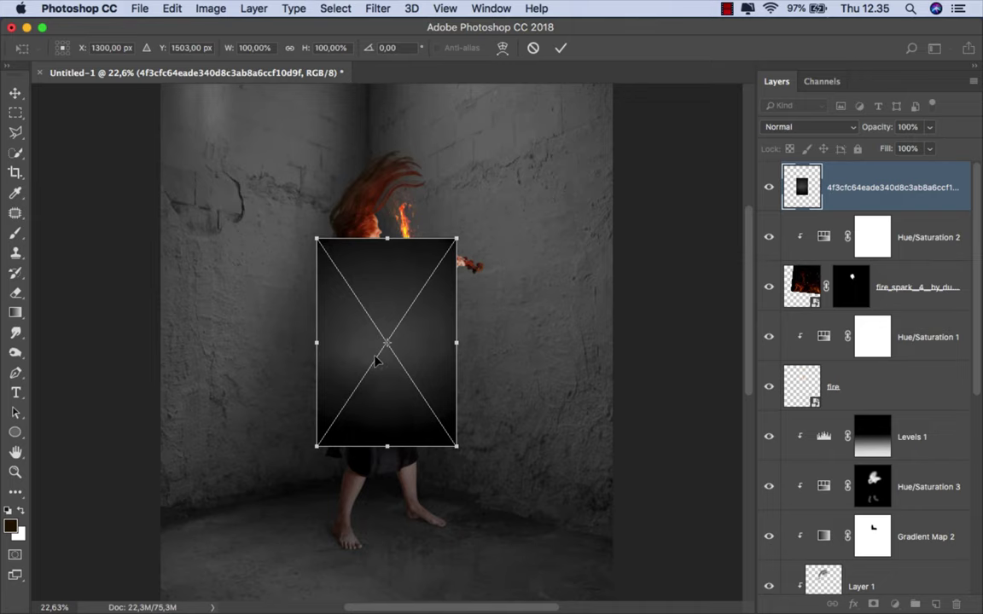
scroll(375, 361, down, 2)
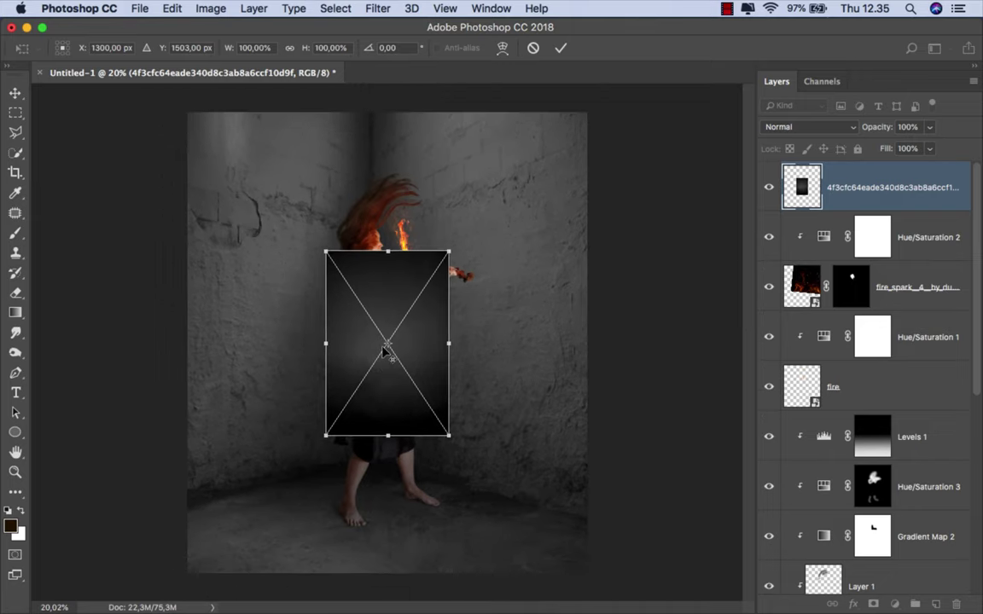
click(560, 49)
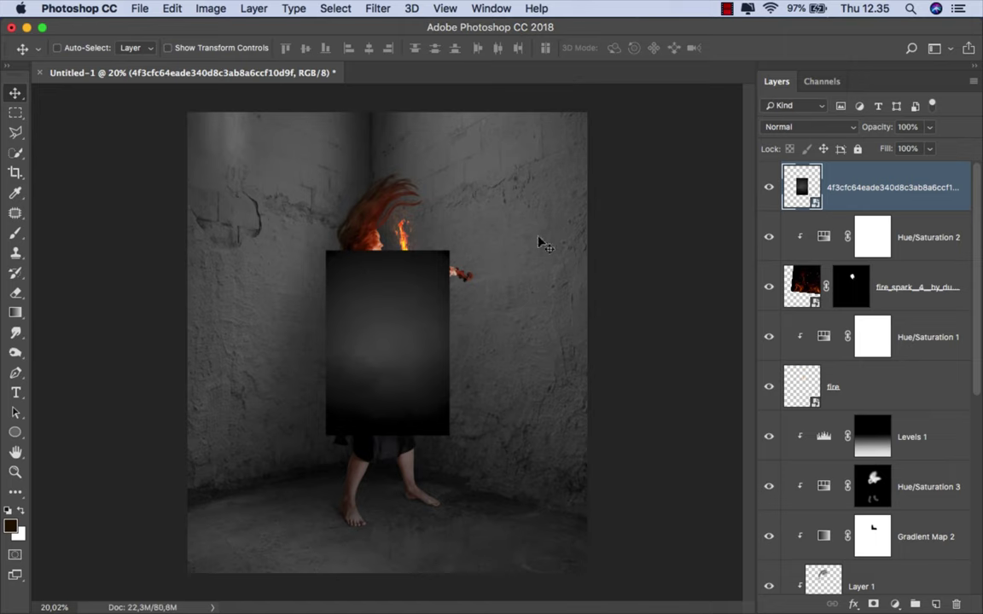
mouse_move(783, 175)
mouse_down()
mouse_move(841, 595)
mouse_move(832, 356)
mouse_up()
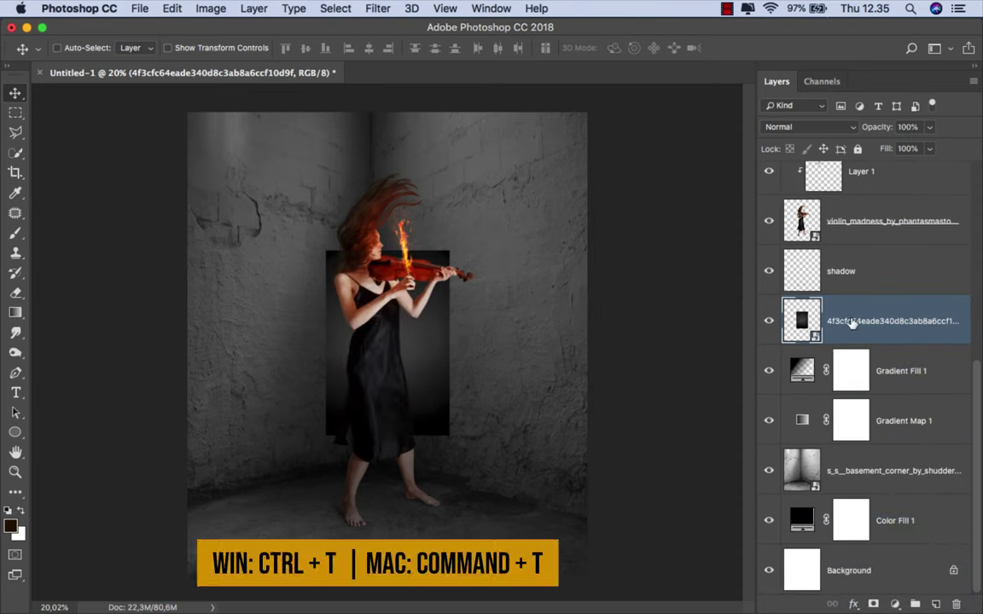
Step: Free-transform the dark gradient layer, stretching its corners and top edge past the canvas
key(ctrl+t)
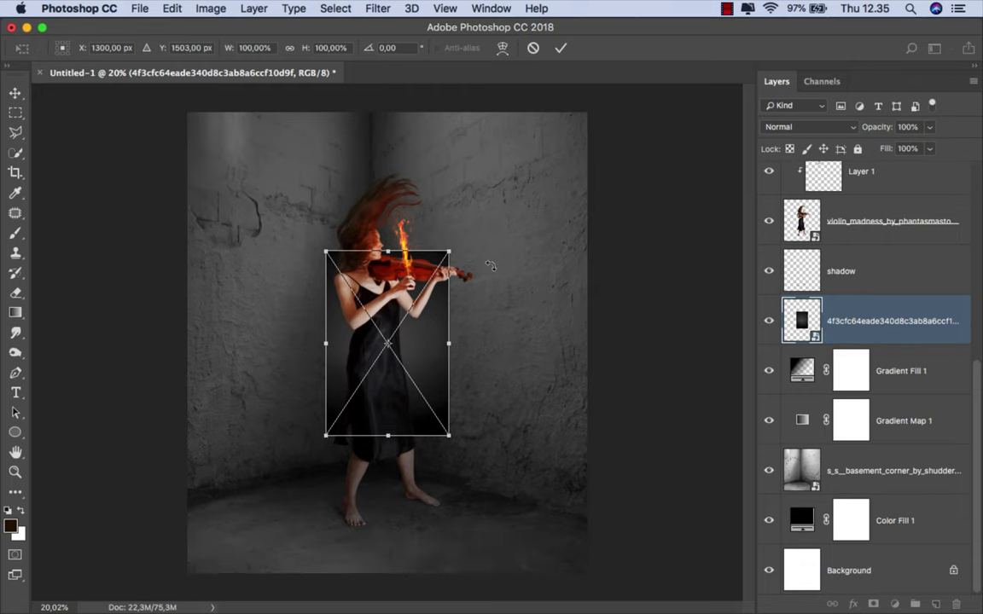
drag(452, 252, 587, 111)
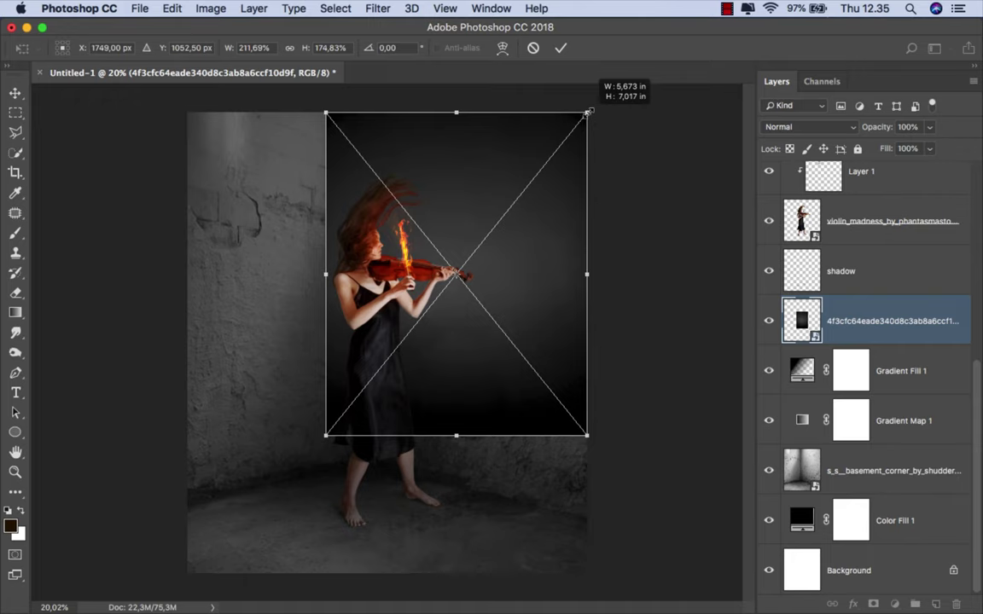
drag(323, 436, 188, 575)
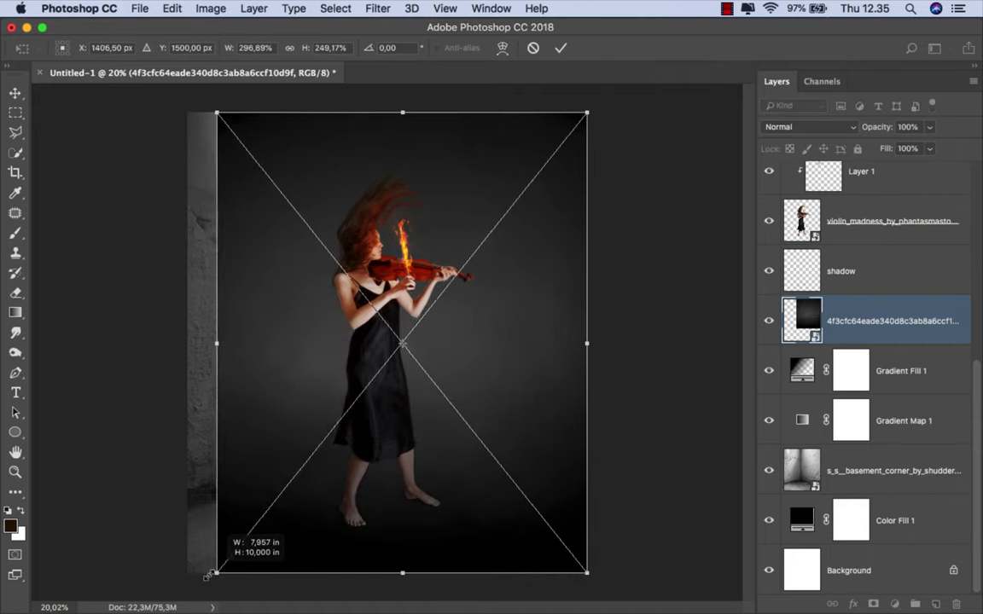
scroll(385, 415, down, 2)
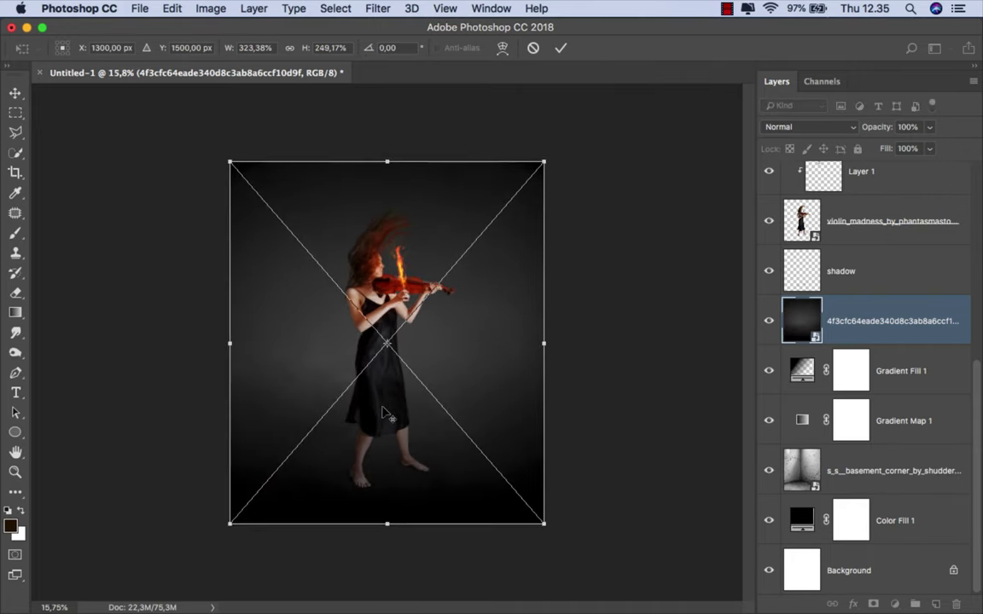
drag(387, 165, 395, 110)
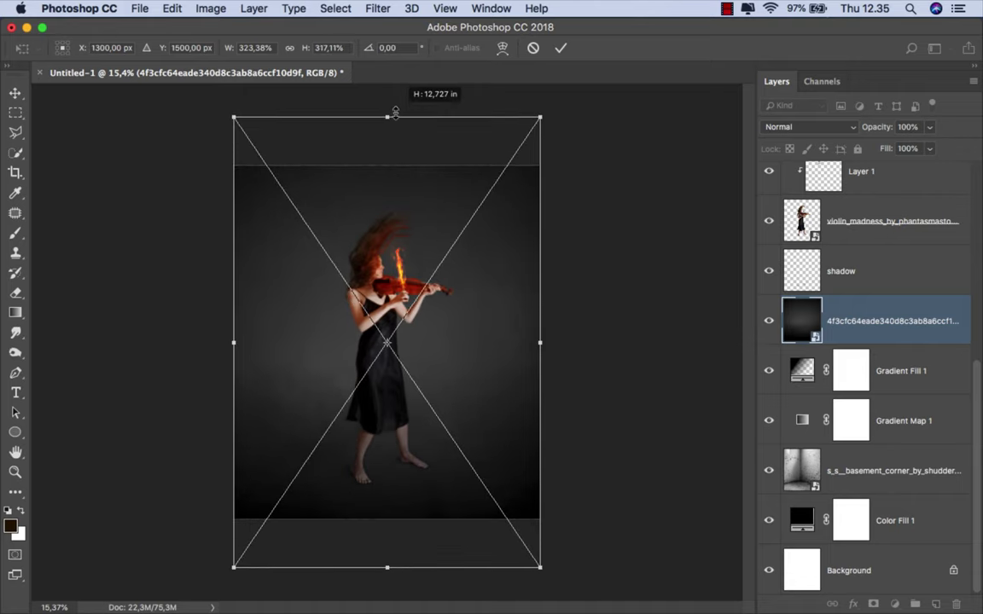
click(555, 48)
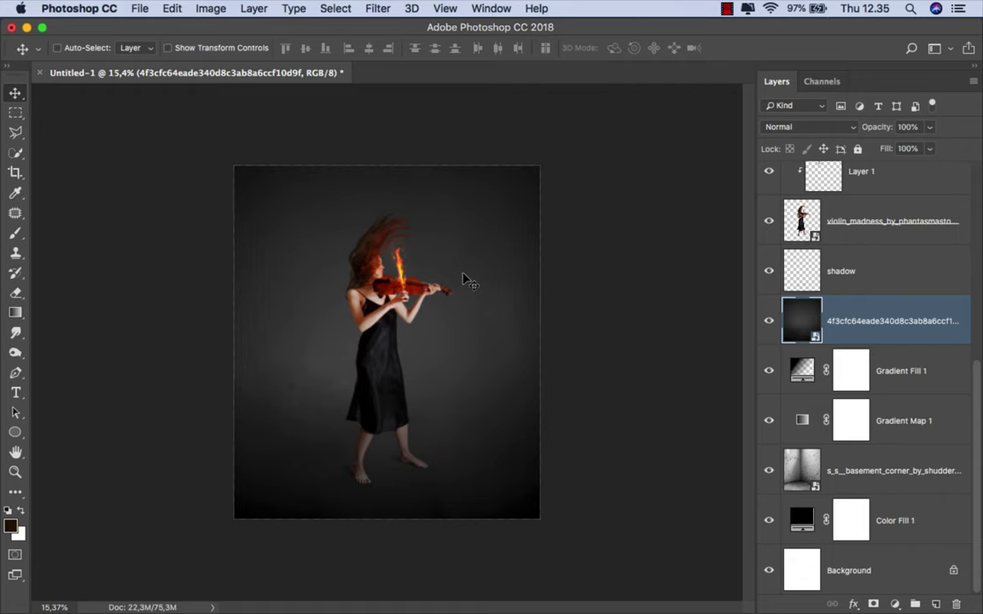
scroll(463, 279, up, 3)
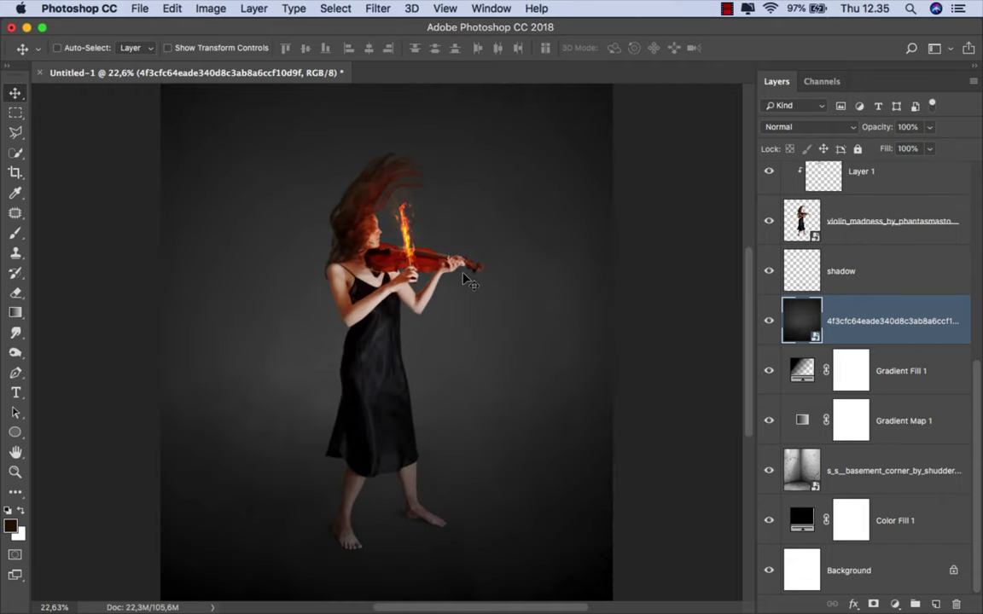
Step: Lower the dark backdrop layer's Fill to 82%
click(930, 151)
drag(928, 167, 917, 171)
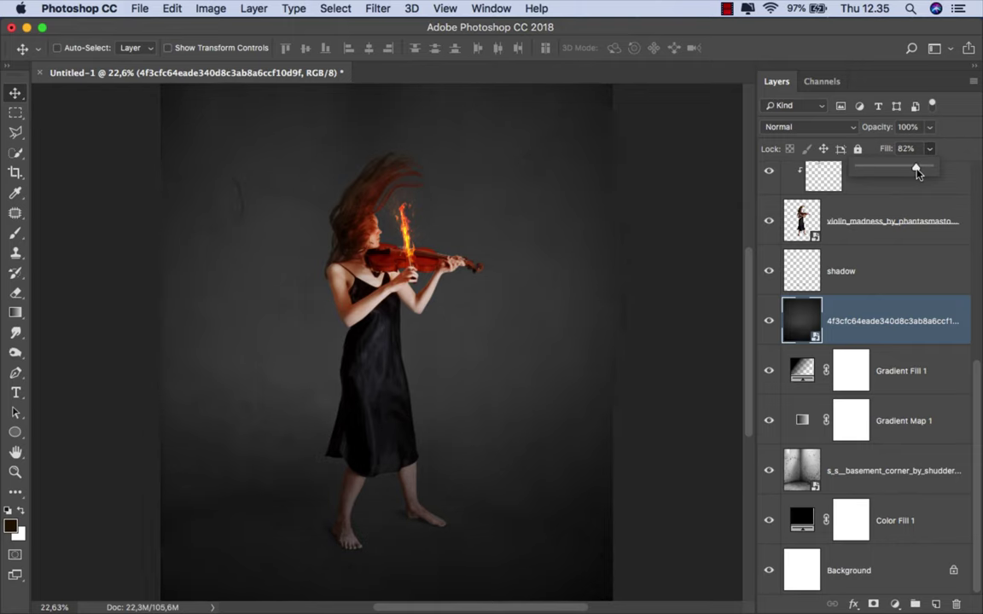
click(873, 320)
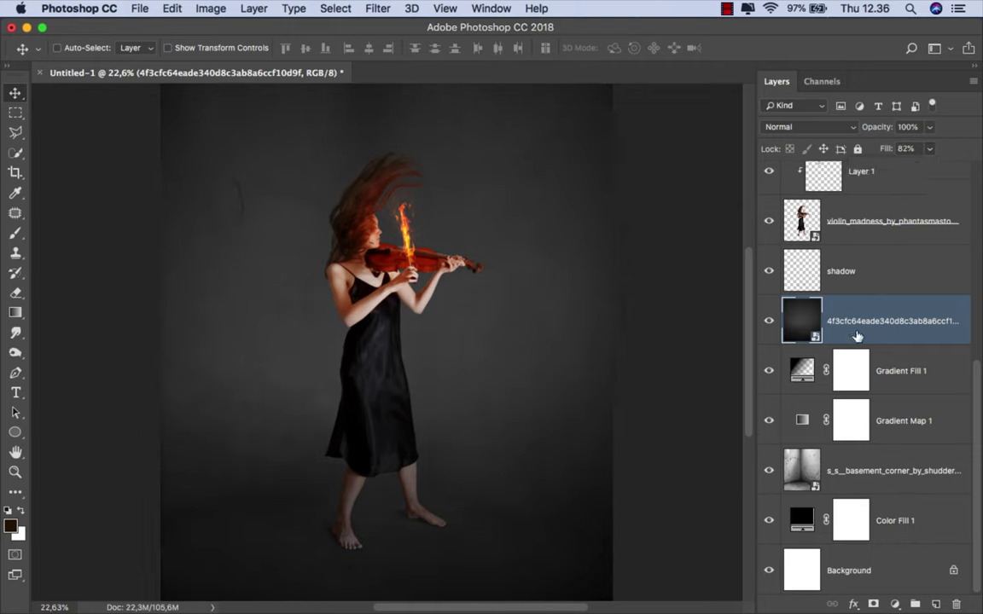
Step: Split the Blend If highlight sliders to 69 and 31, widening the Underlying range to 0
right_click(858, 335)
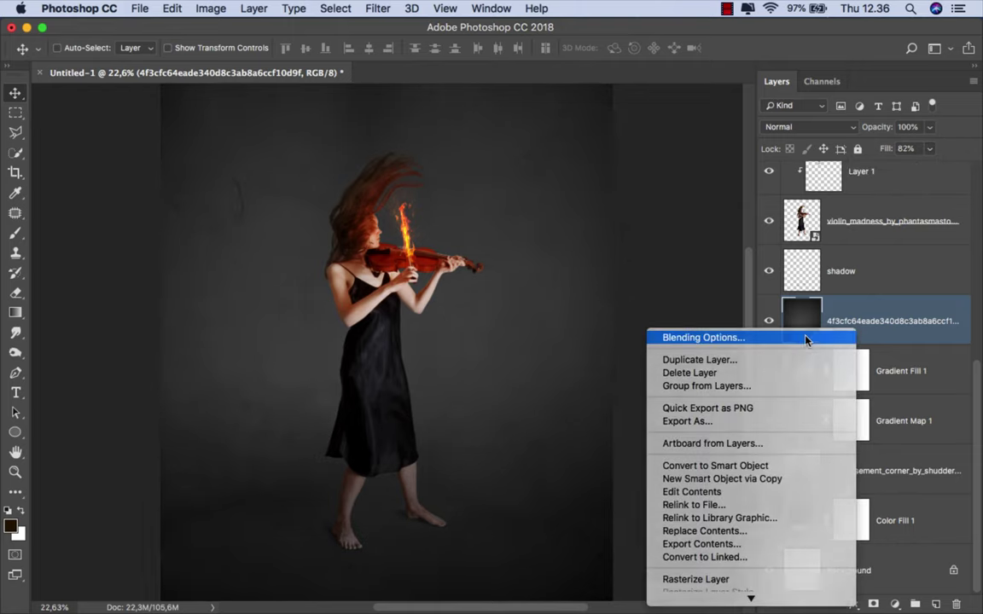
click(807, 338)
drag(397, 149, 716, 117)
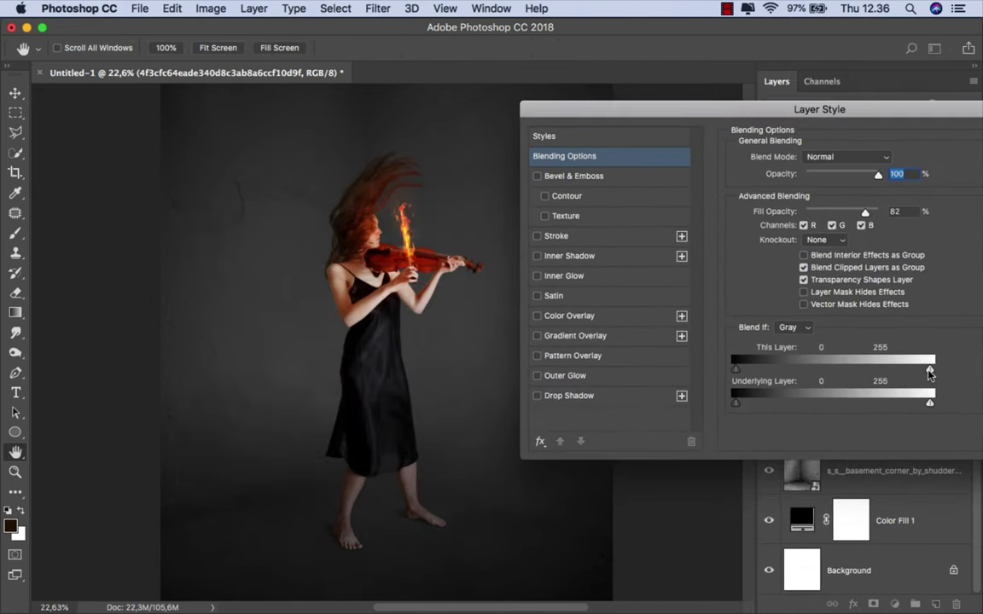
drag(930, 373, 696, 371)
drag(928, 406, 680, 399)
drag(829, 115, 656, 160)
click(892, 181)
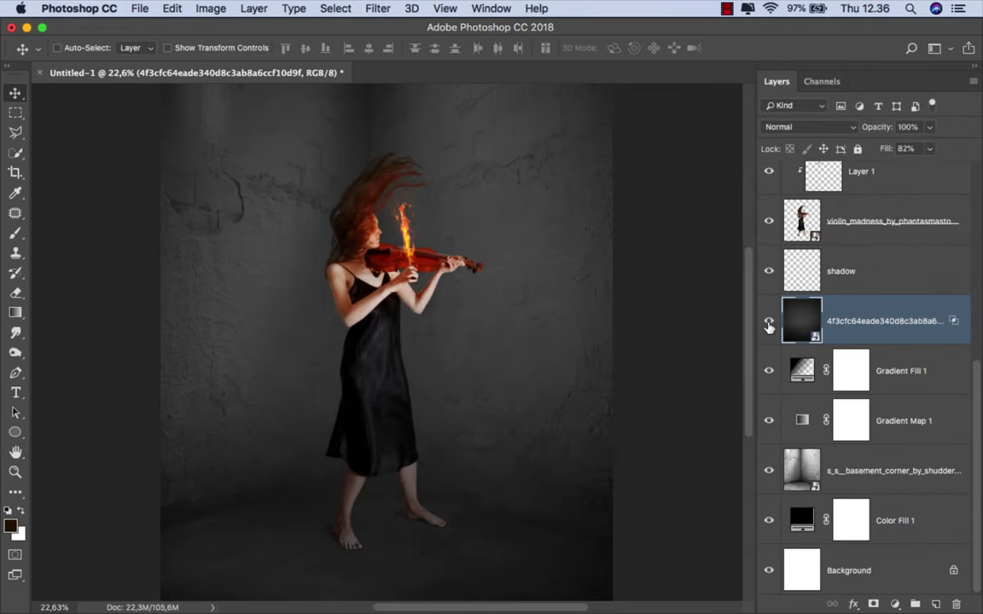
click(769, 323)
Step: Add a Soft Light, colorized Hue/Saturation layer with Hue 21, Saturation 100, Lightness +35
click(894, 604)
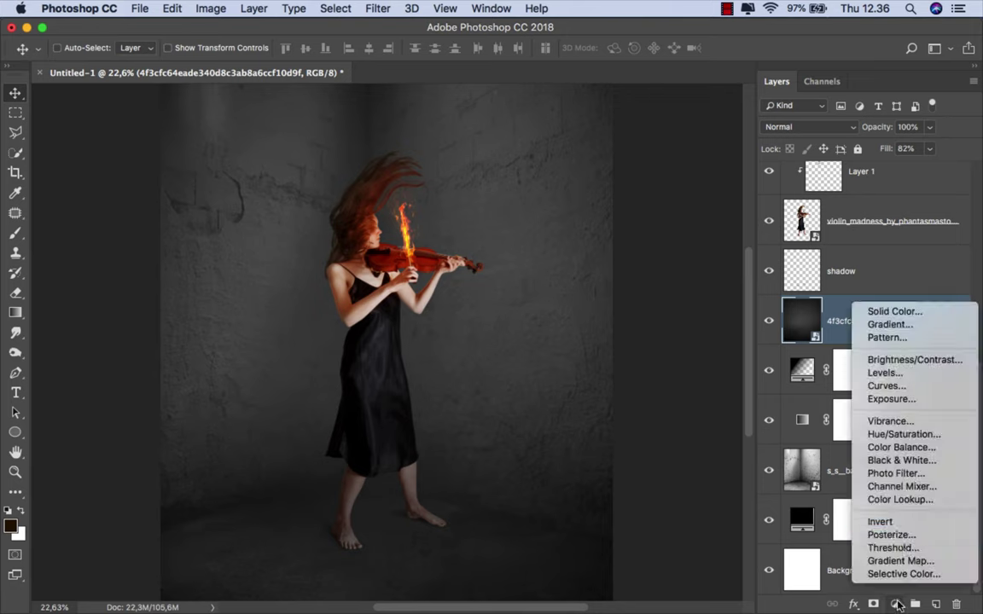
click(906, 434)
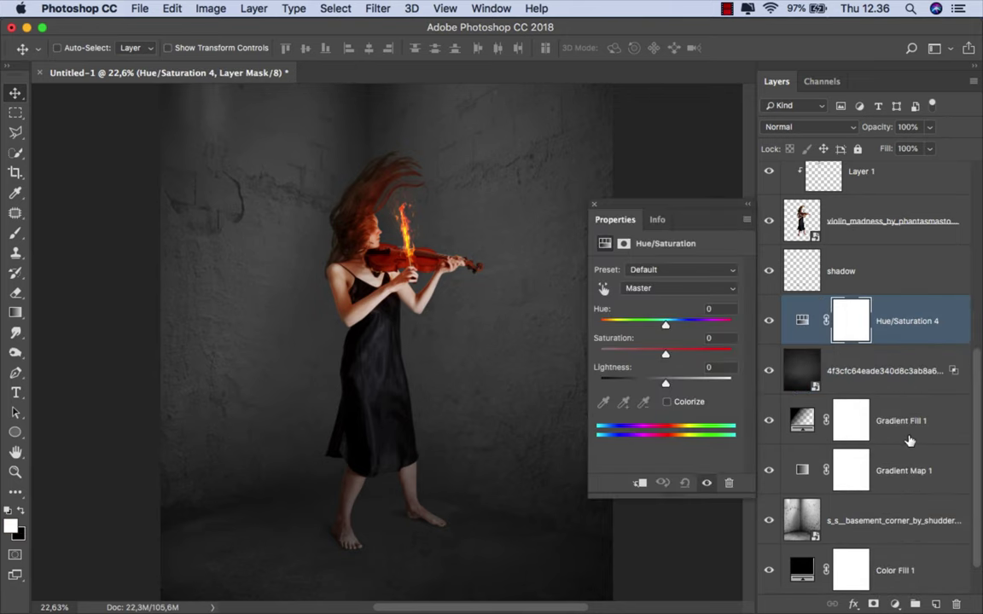
click(667, 403)
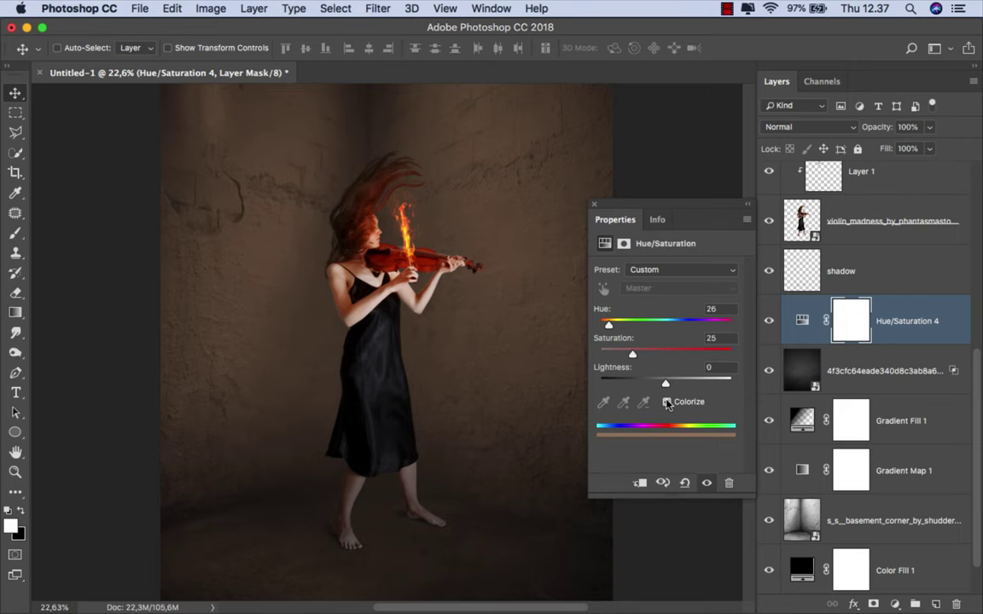
drag(633, 353, 746, 348)
click(793, 128)
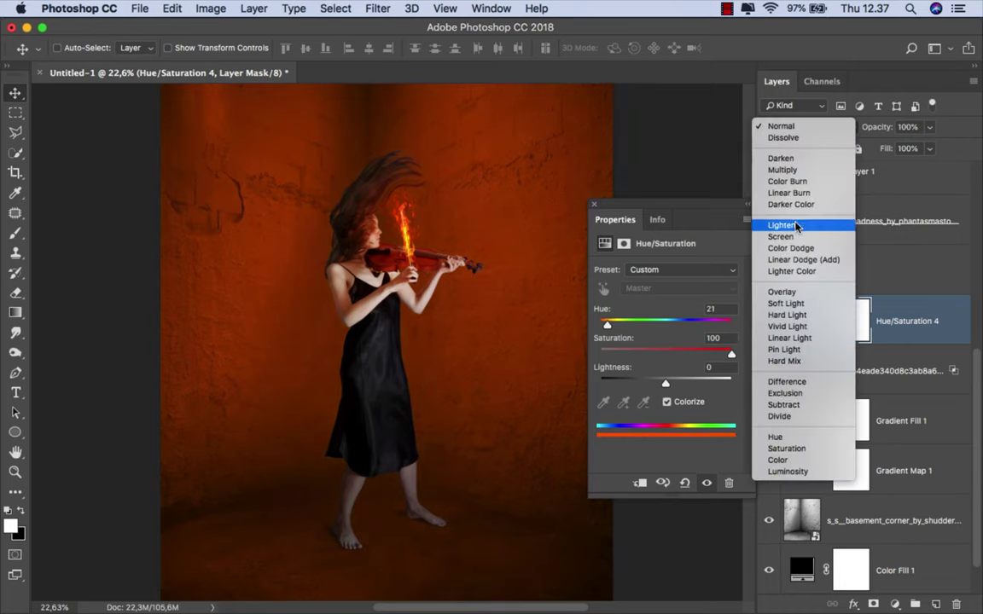
click(797, 305)
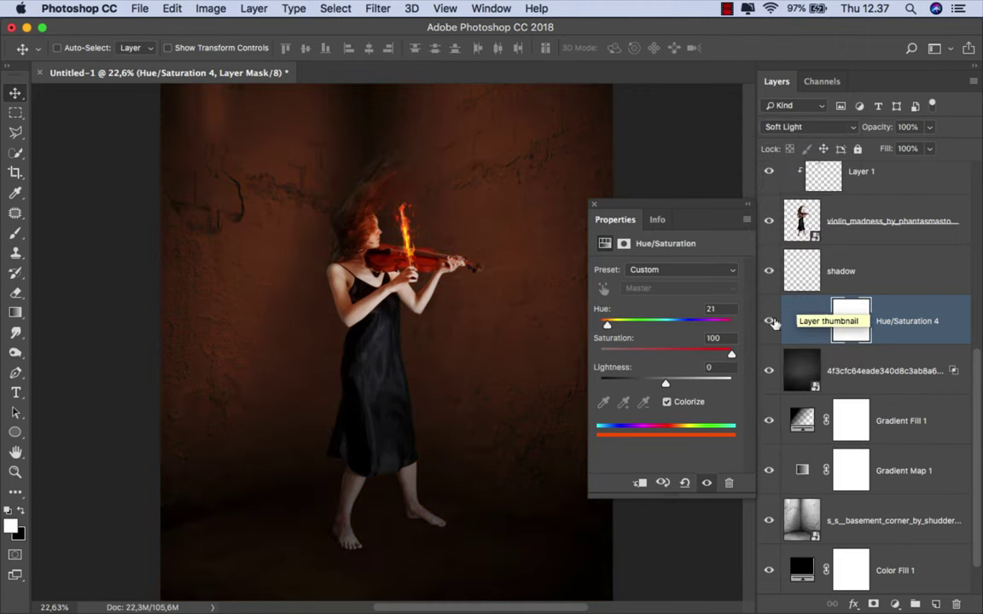
drag(667, 385, 688, 387)
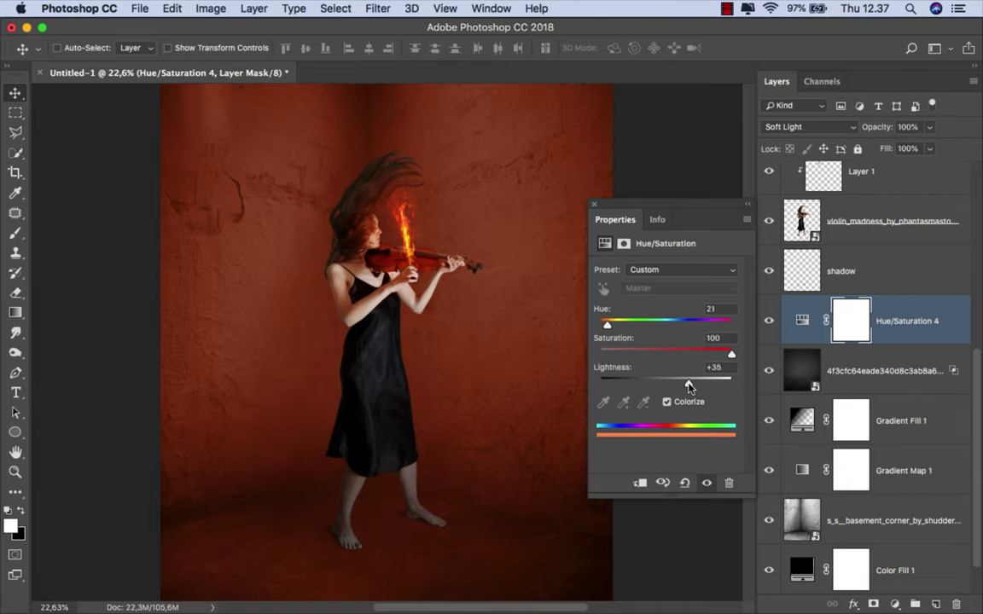
click(593, 207)
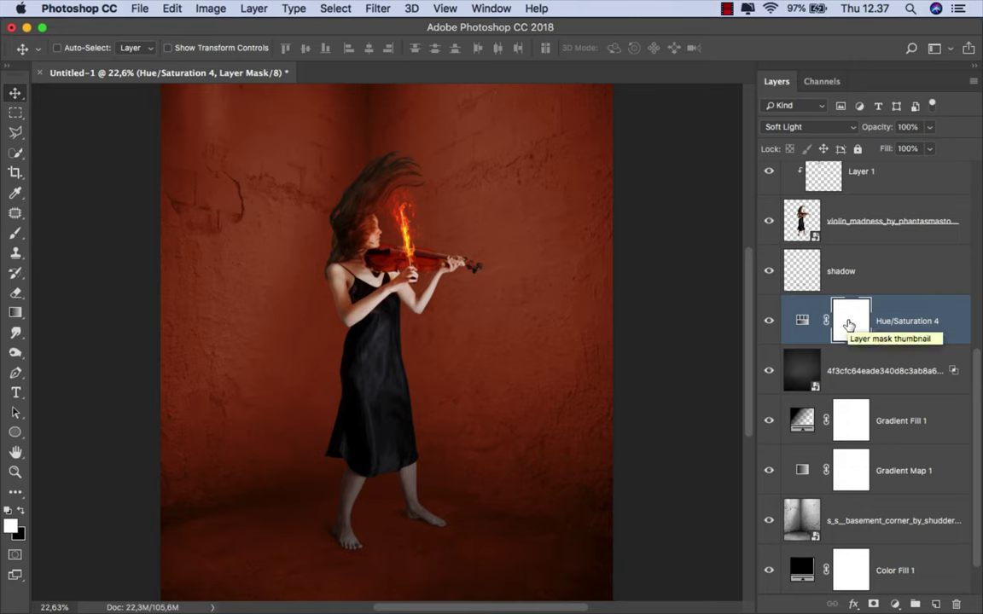
Step: Invert the Hue/Saturation 4 mask to black and pick the Brush at 15% opacity
key(super+i)
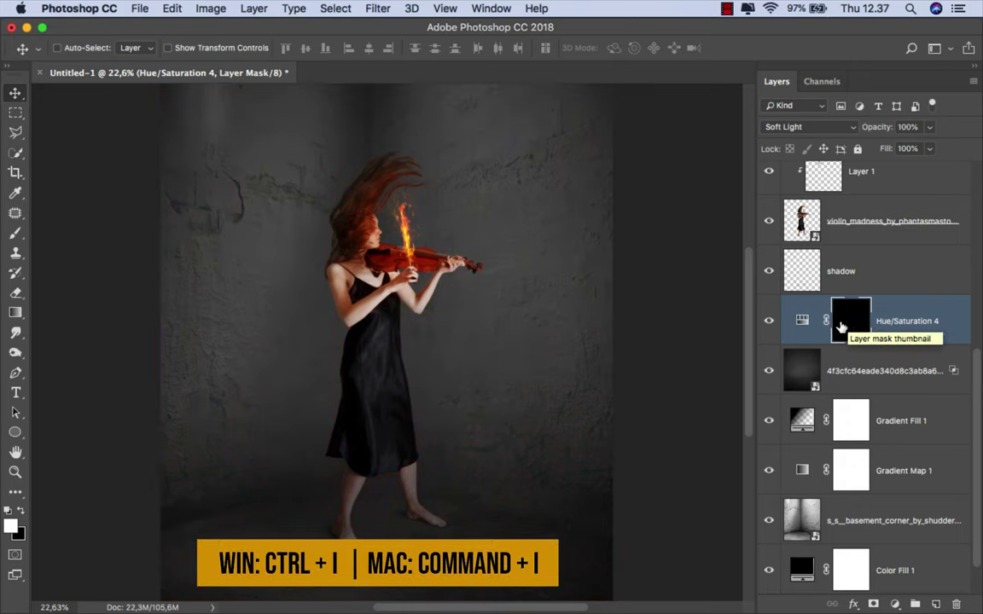
click(16, 234)
click(59, 227)
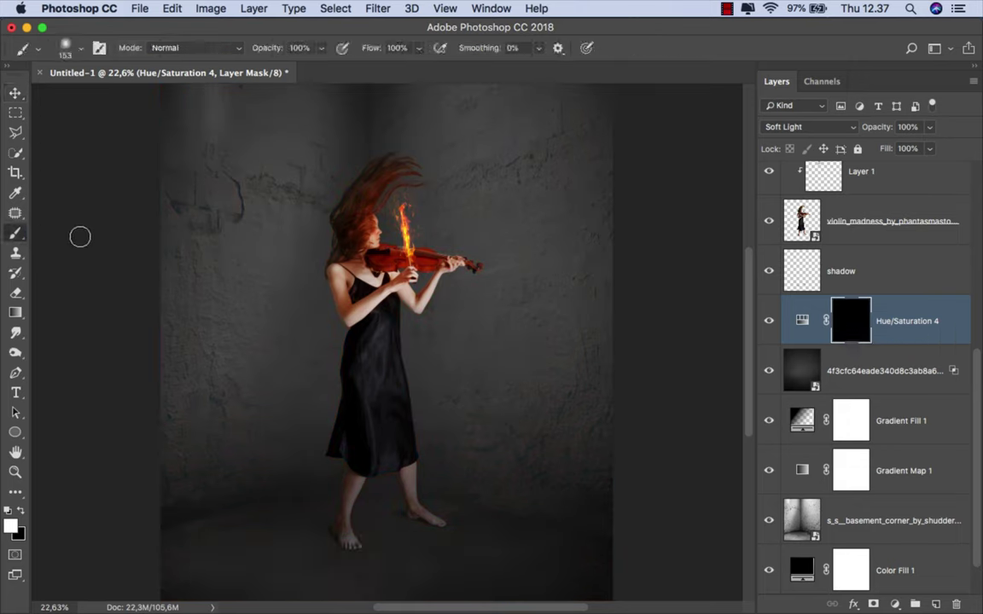
click(321, 48)
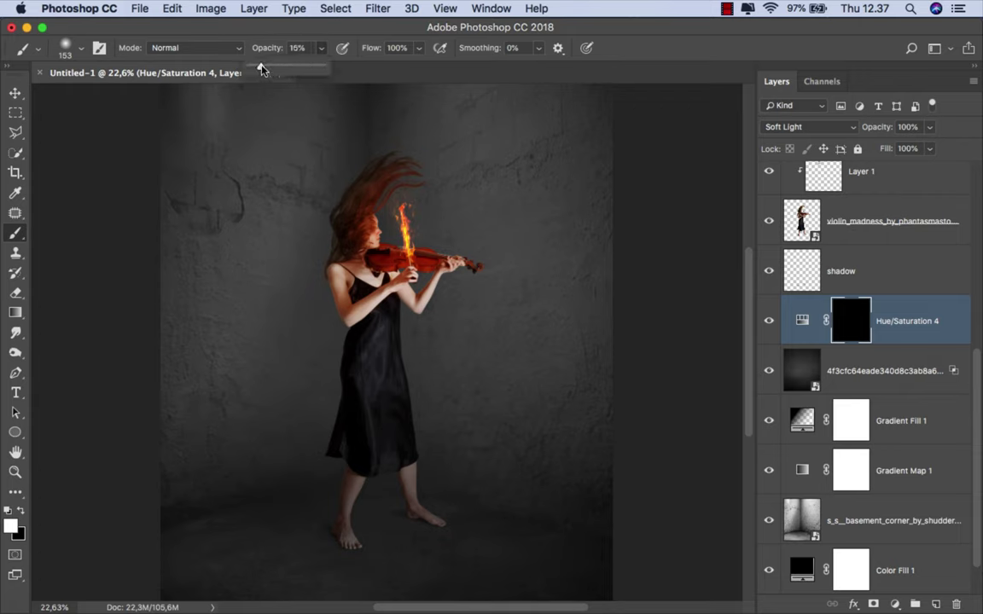
Step: Paint a soft white glow around the burning violin with a ~1088 px brush
right_click(439, 272)
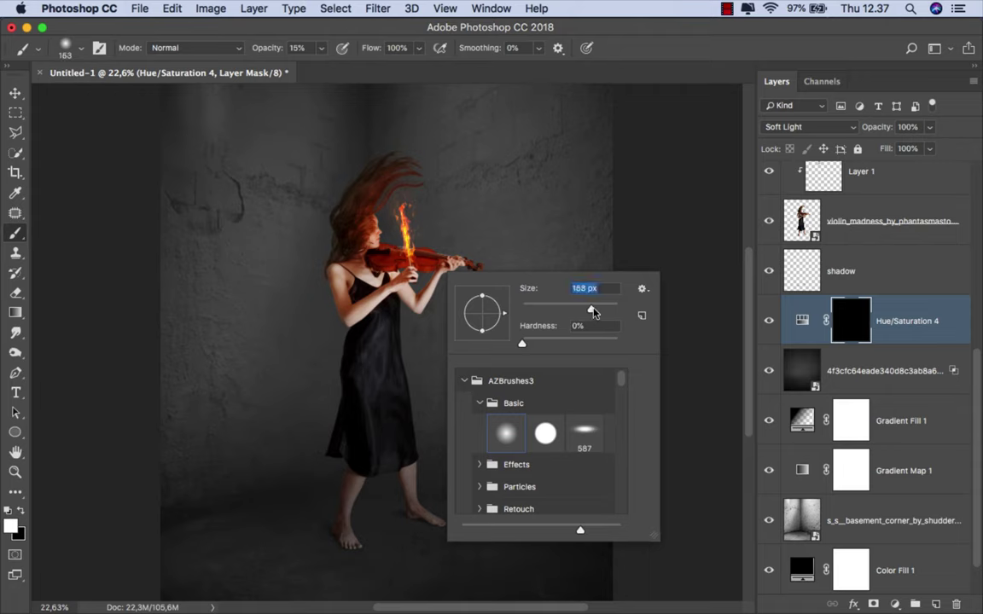
drag(405, 282, 470, 284)
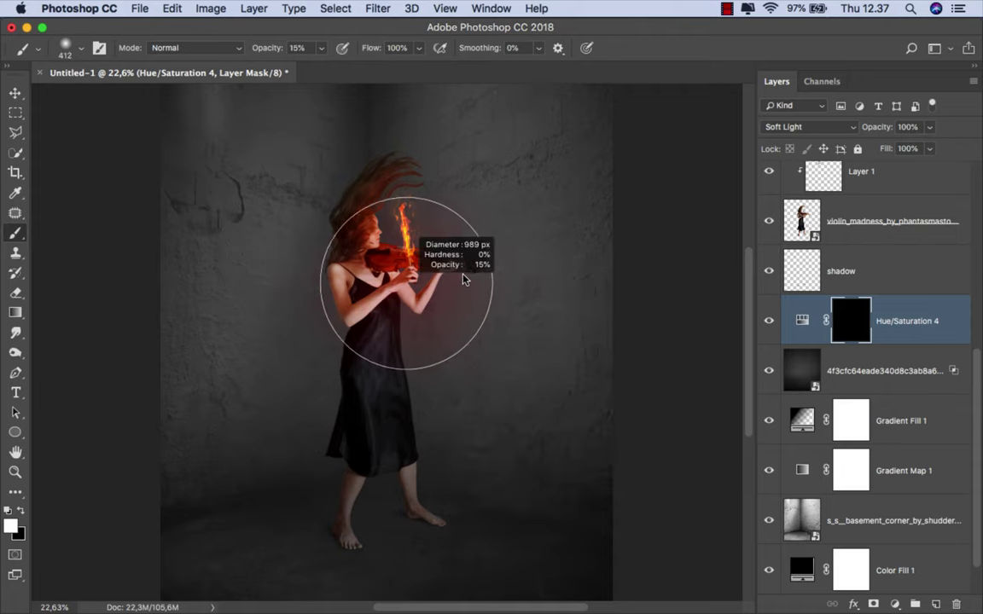
click(421, 267)
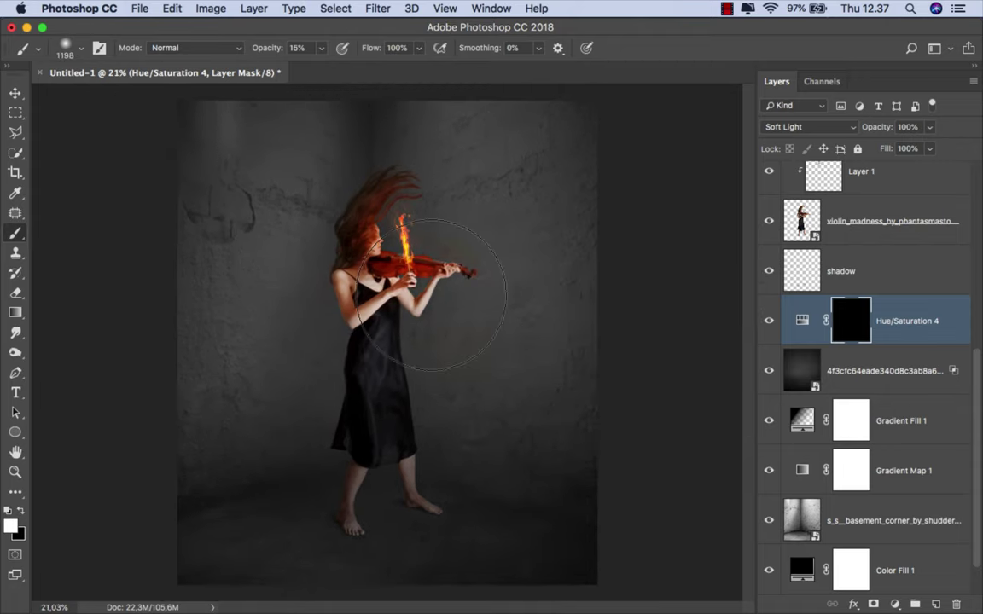
drag(420, 267, 383, 364)
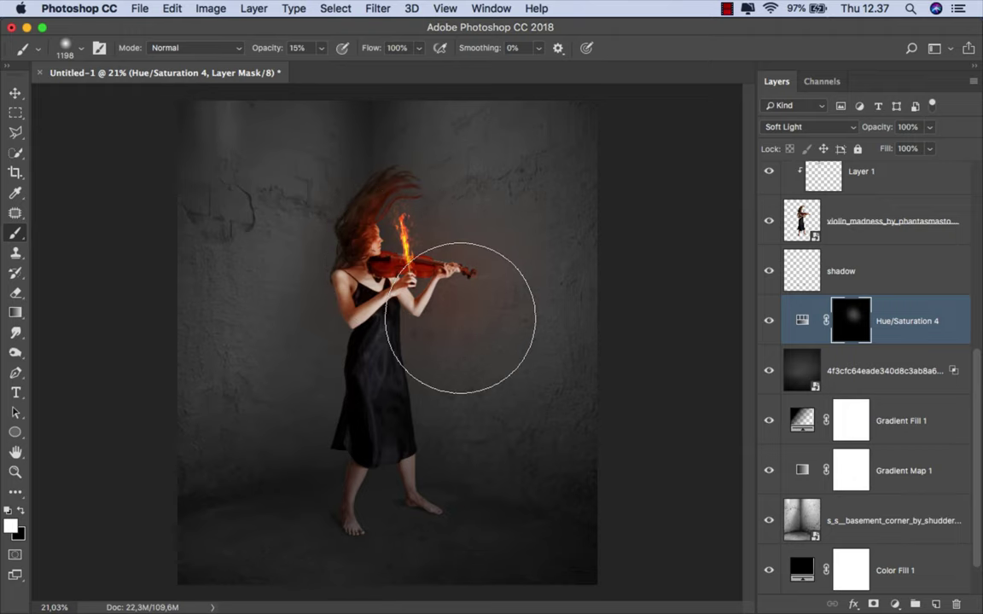
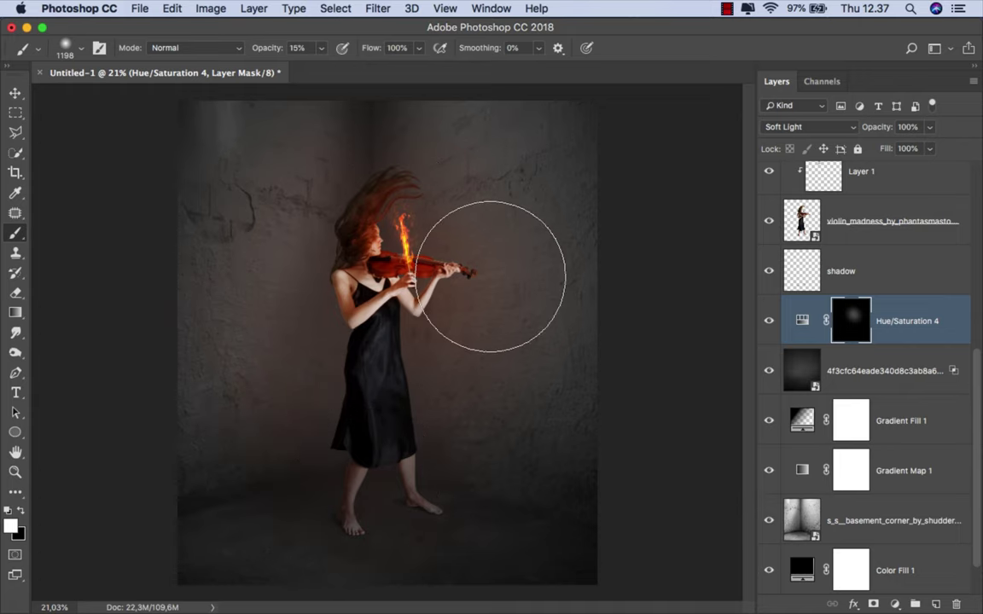
Step: Paint soft white glow on the Hue/Saturation 4 mask beside the dress, violin and hair
click(417, 418)
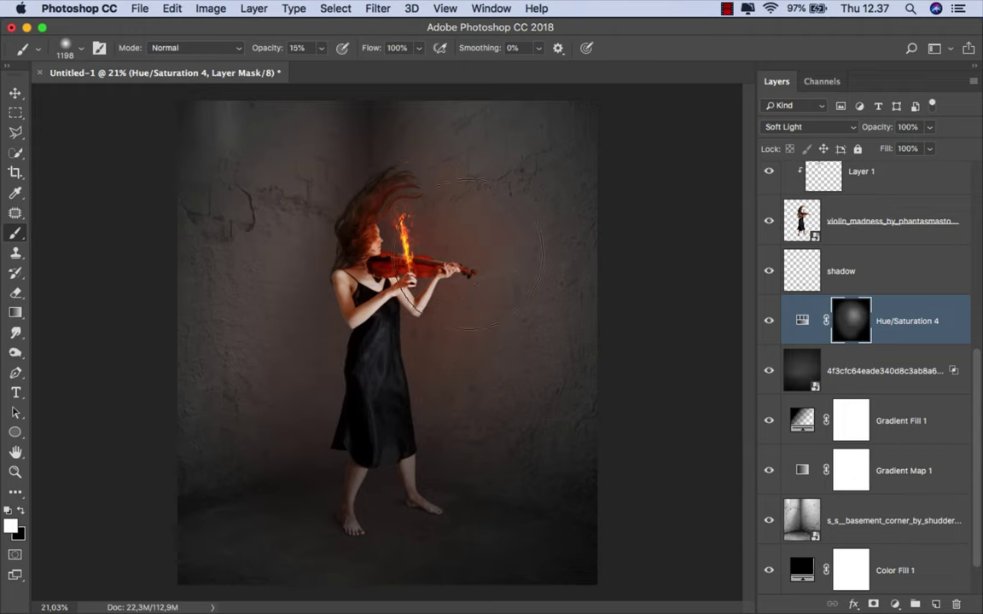
drag(418, 229, 328, 303)
mouse_move(270, 361)
mouse_down()
mouse_move(415, 280)
mouse_move(423, 236)
mouse_up()
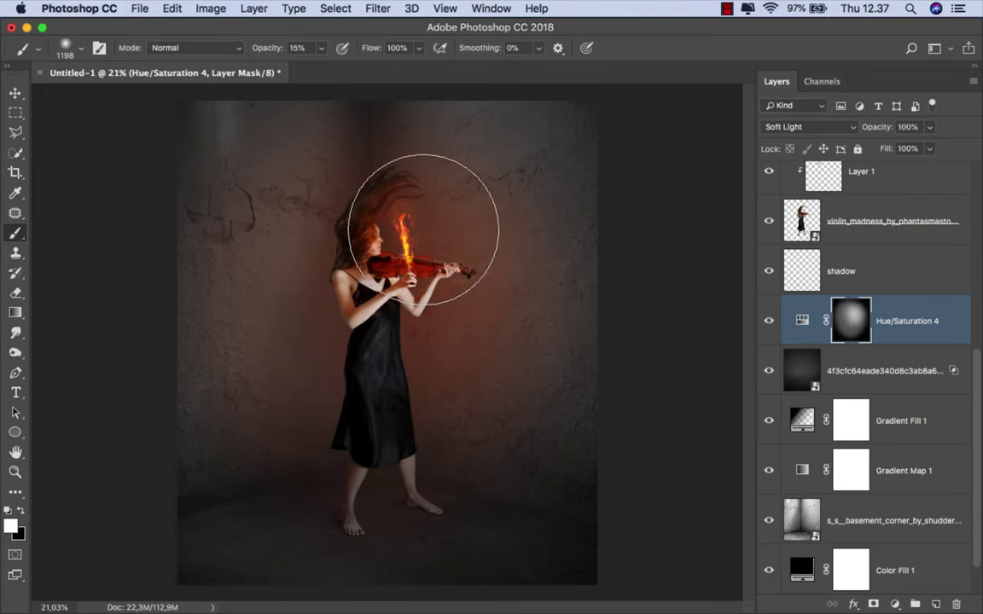
scroll(409, 237, up, 2)
key(bracketleft)
key(bracketleft)
key(bracketleft)
mouse_move(397, 237)
mouse_down()
mouse_move(481, 373)
mouse_move(320, 416)
mouse_move(384, 500)
mouse_move(472, 502)
mouse_move(314, 509)
mouse_move(316, 487)
mouse_up()
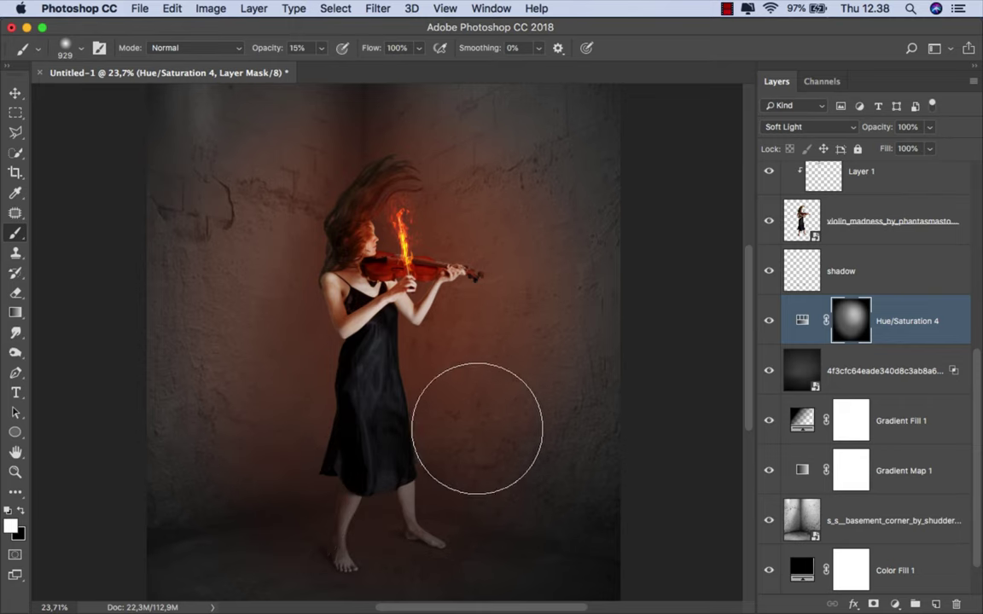
Step: Compare the image with and without the glow, then target the adjustment instead of its mask
scroll(472, 330, down, 2)
scroll(450, 305, up, 1)
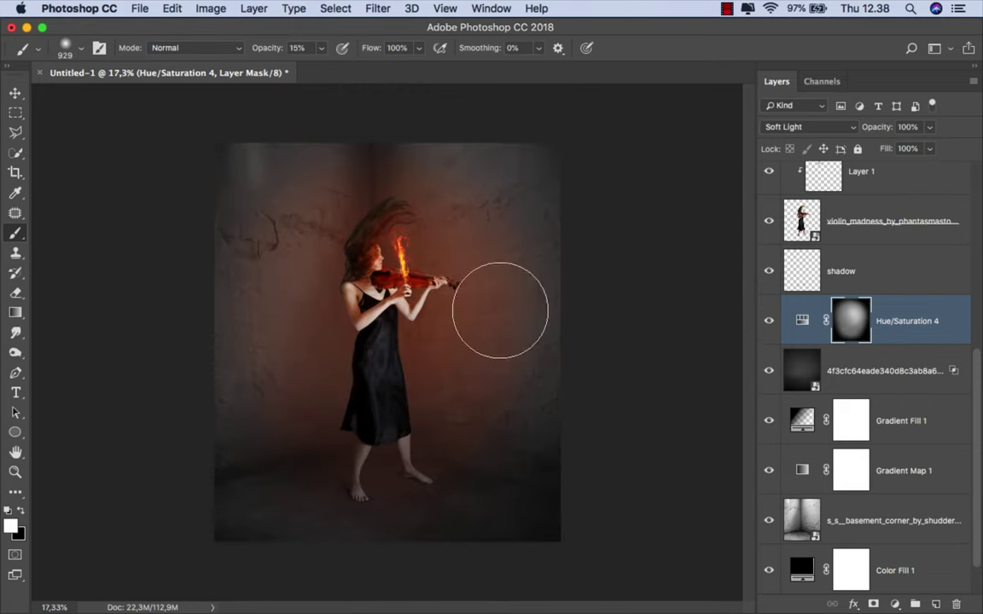
click(770, 321)
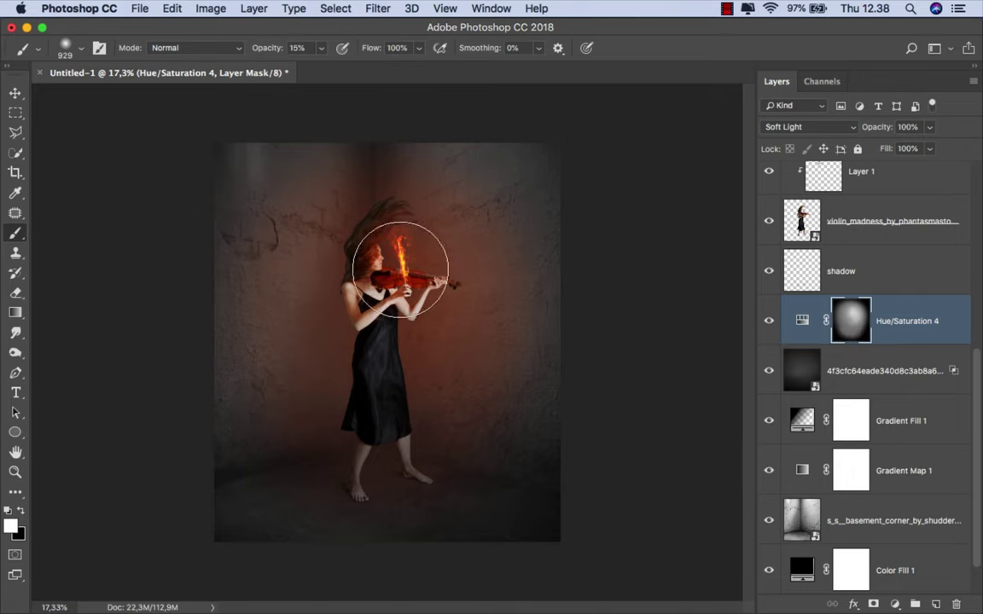
key(super+2)
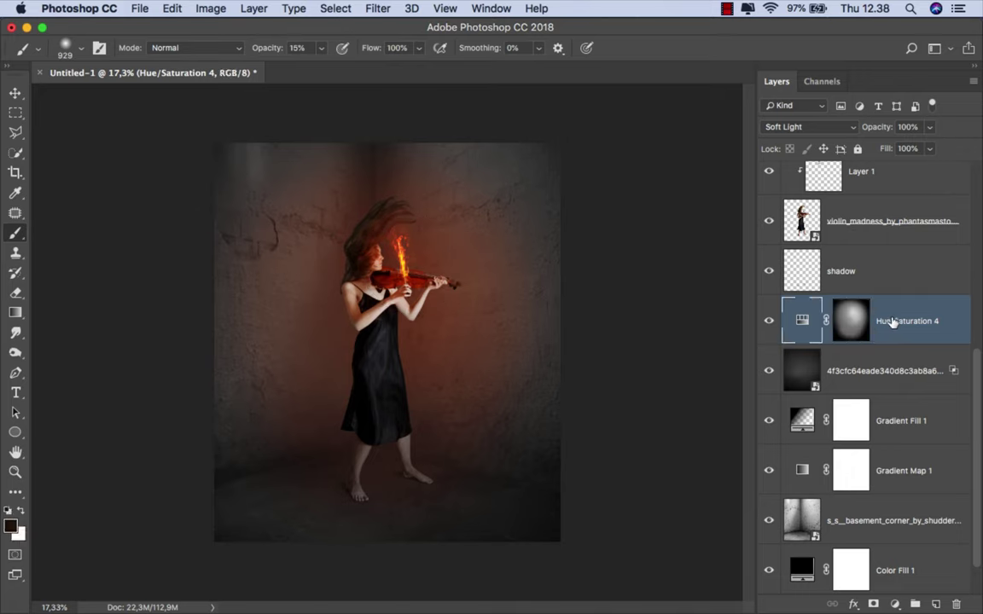
Step: Duplicate the violin_madness layer, rasterize the lower copy and name it shadow2
key(v)
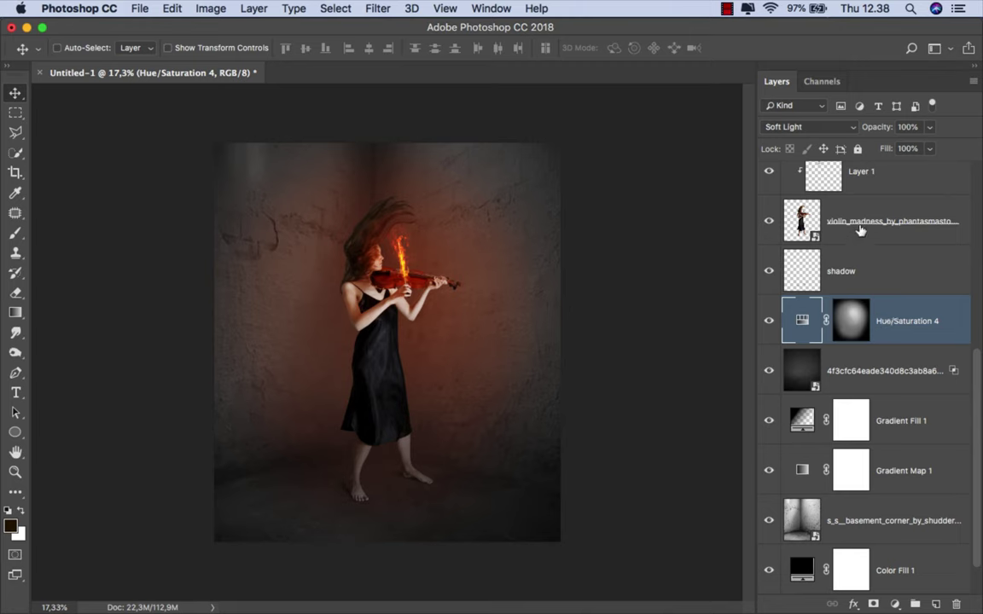
click(802, 220)
click(769, 221)
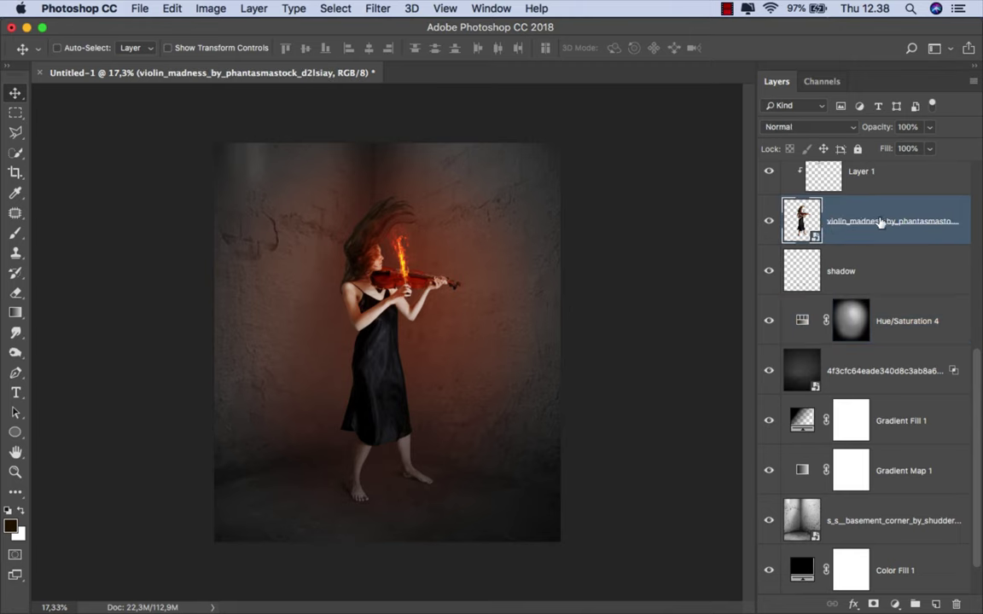
key(super+j)
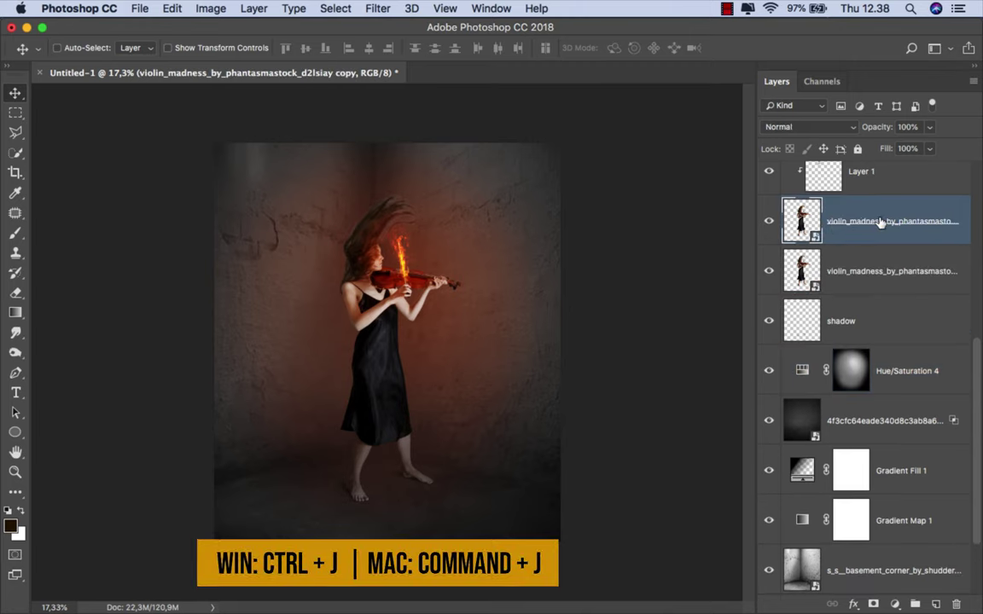
click(862, 266)
right_click(859, 265)
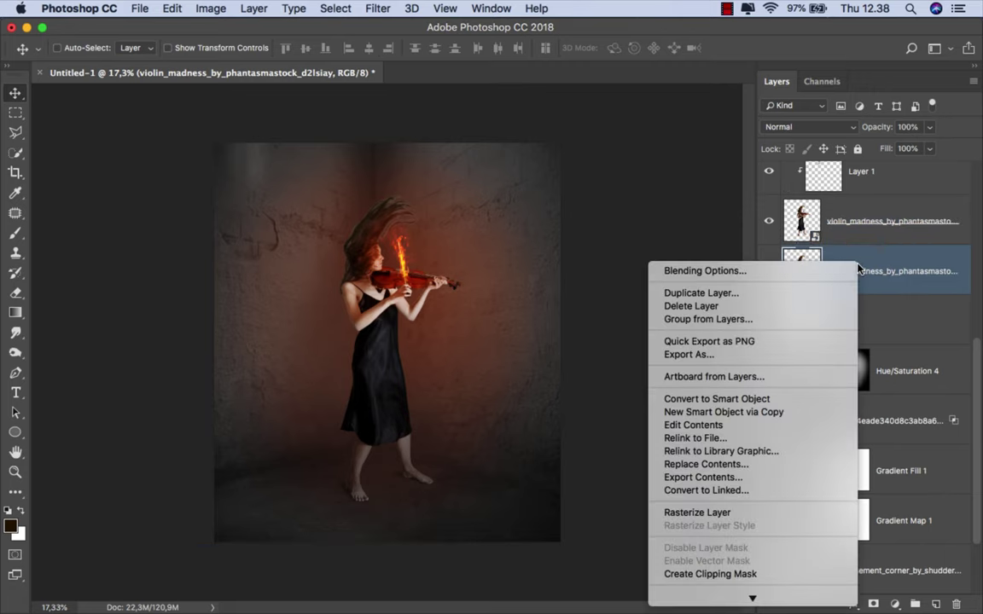
click(695, 513)
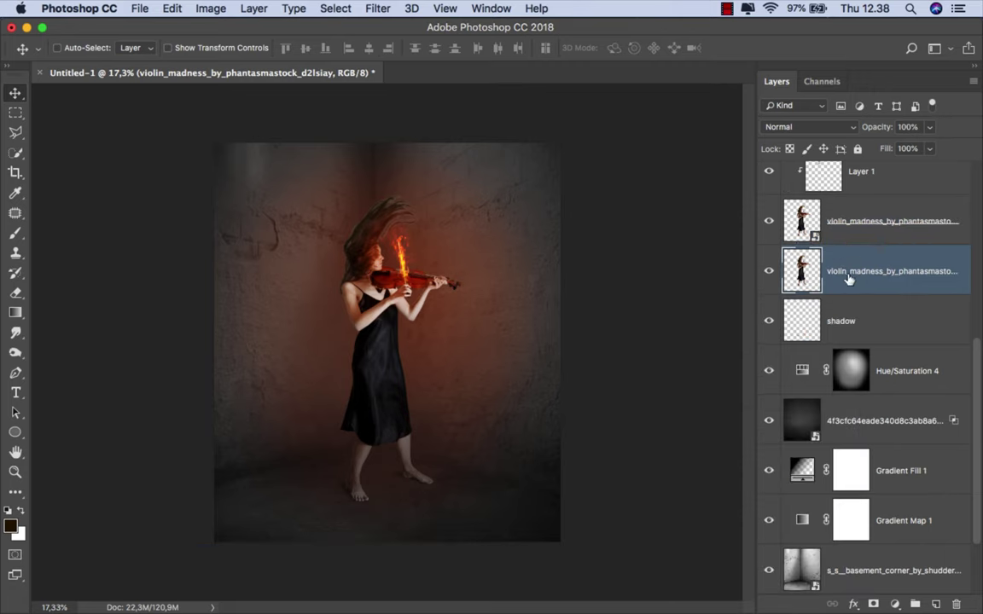
text(shadow2)
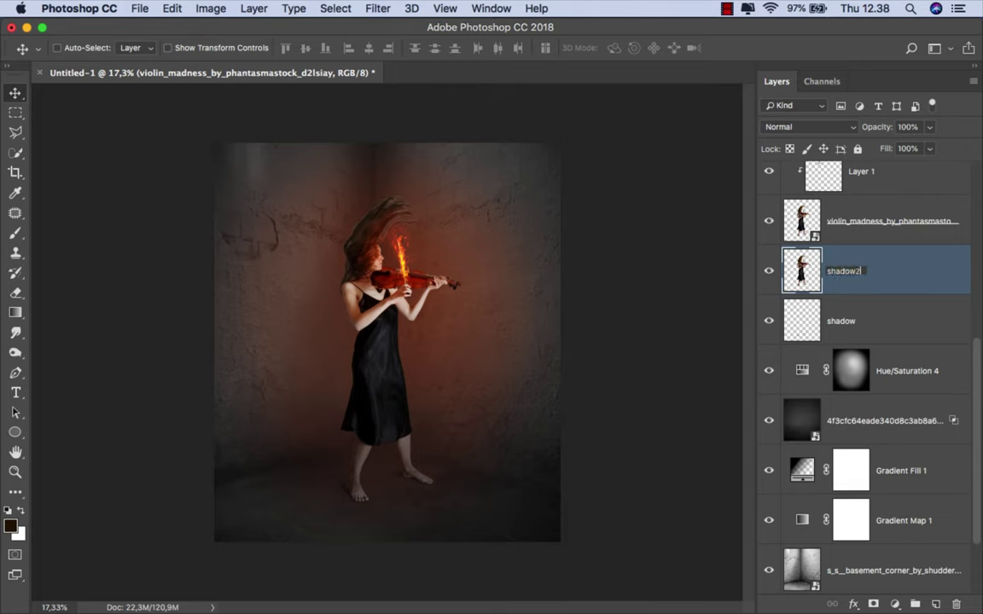
key(Return)
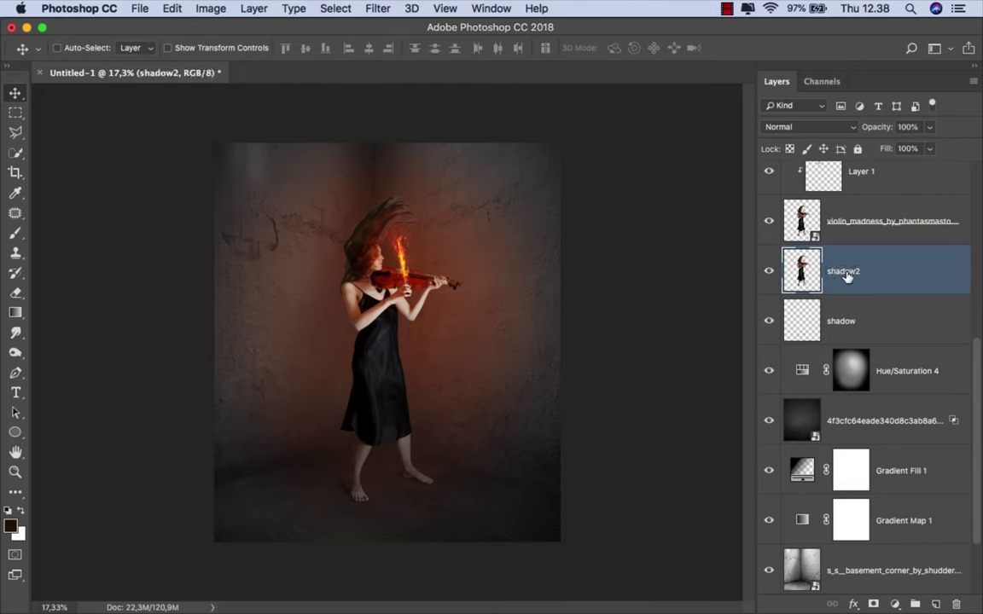
Step: Turn shadow2 into a black silhouette with Lightness -100 and shift it left behind her
drag(343, 274, 334, 275)
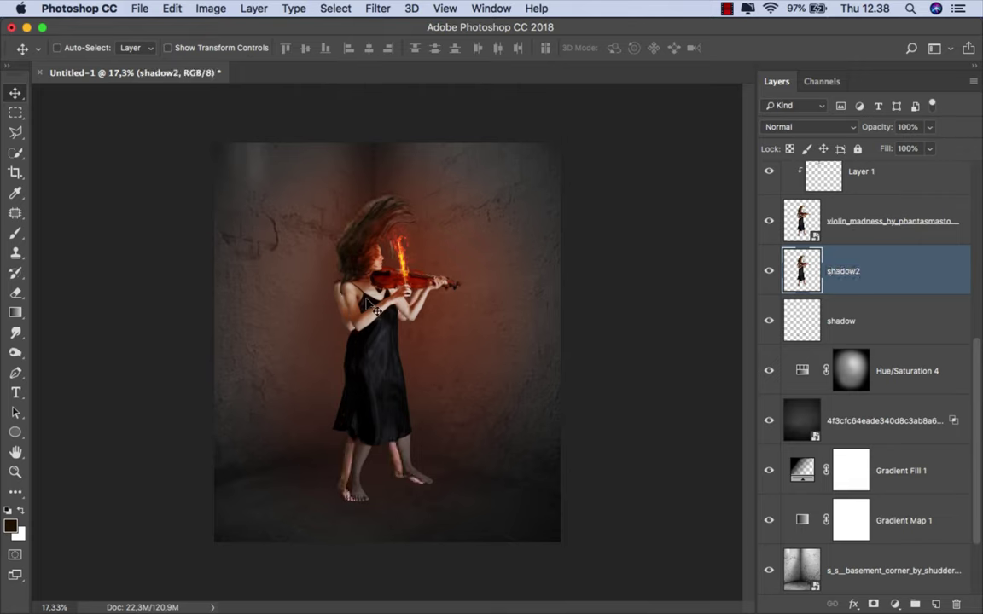
key(ctrl+u)
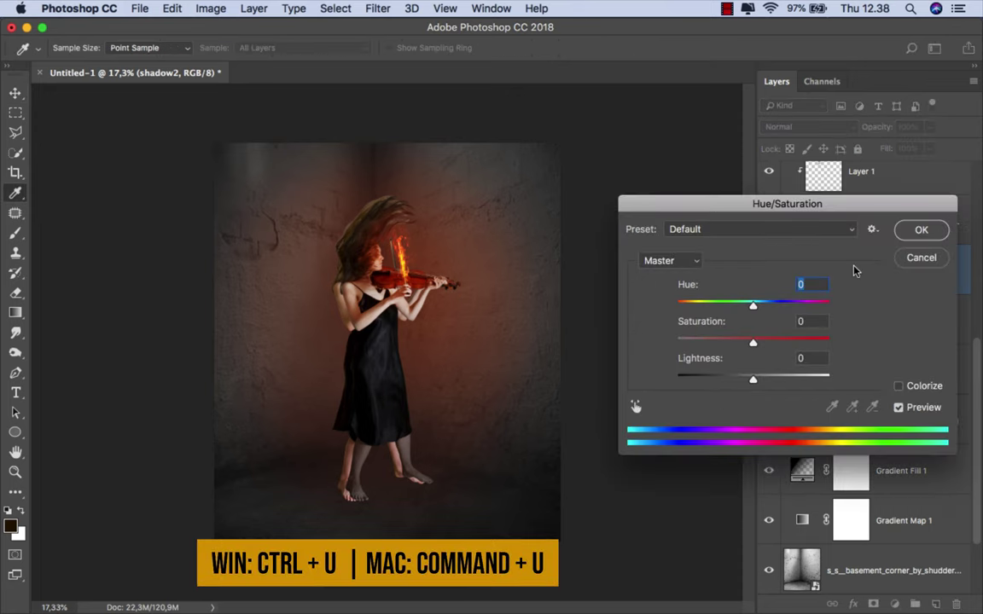
drag(753, 379, 623, 376)
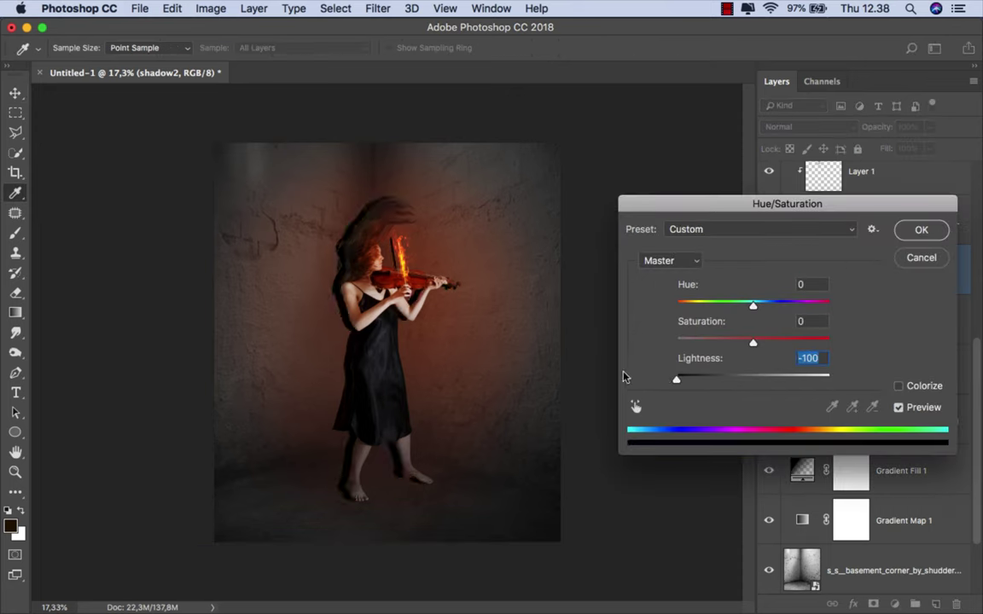
click(920, 229)
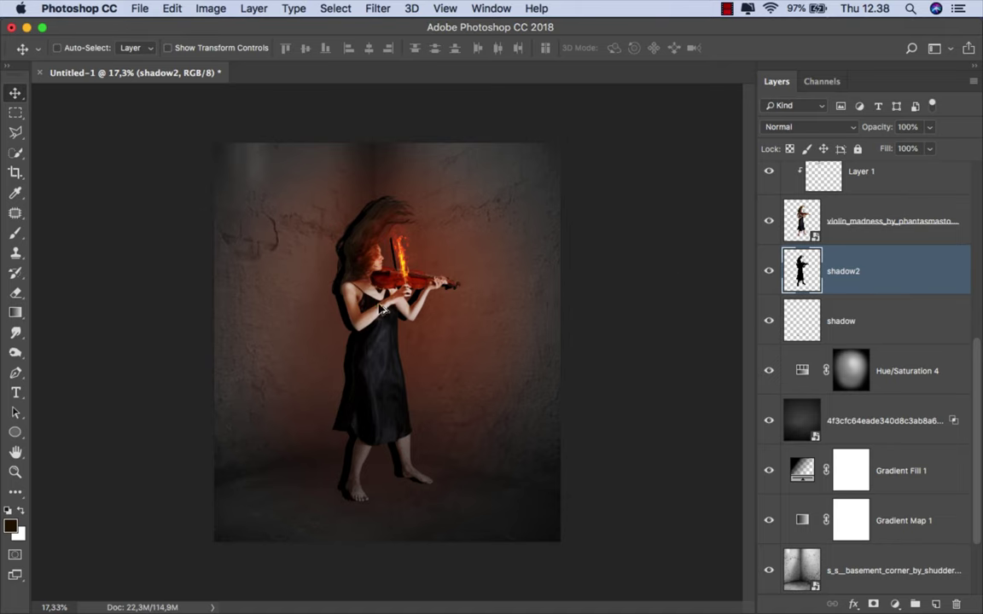
scroll(356, 310, up, 3)
scroll(356, 310, up, 1)
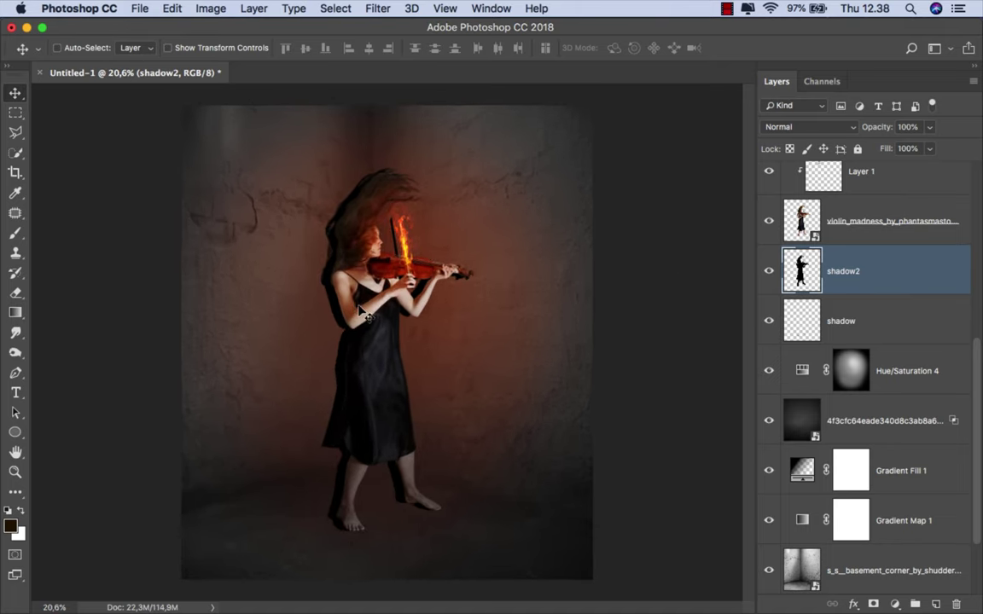
drag(360, 310, 306, 309)
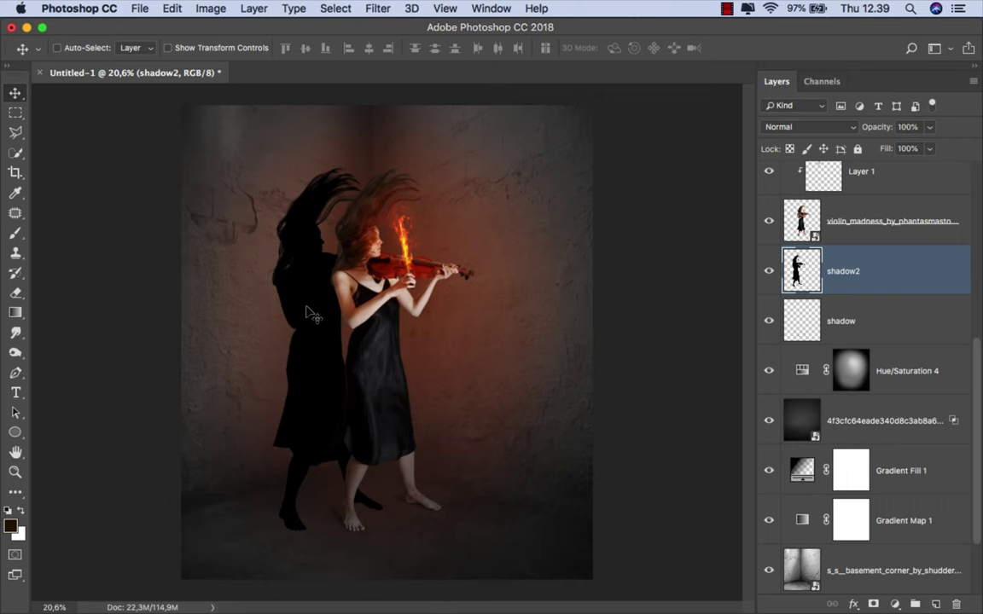
Step: Scale the silhouette up to about 104.5% and shift it slightly left
key(ctrl+t)
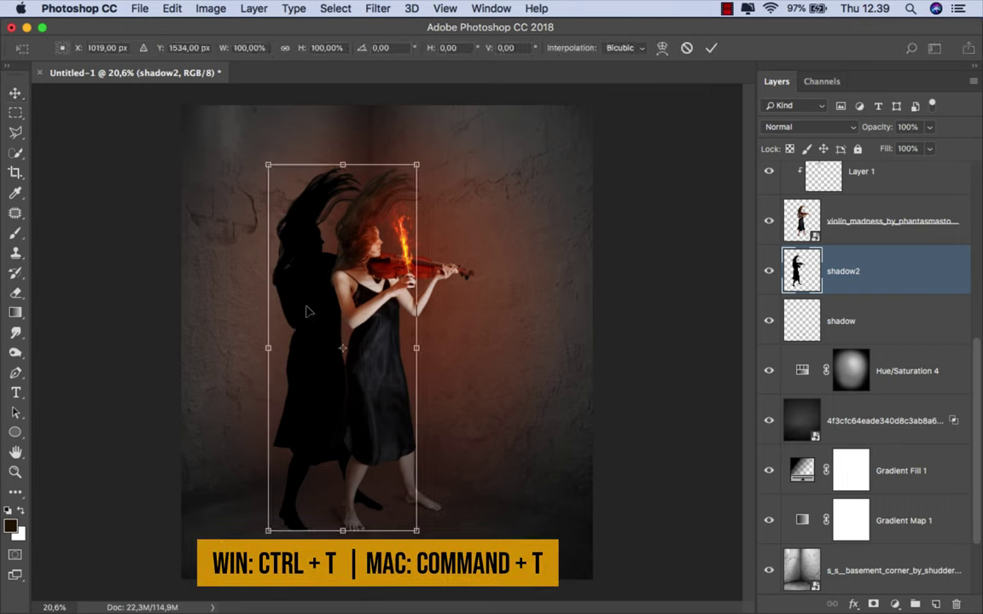
drag(266, 164, 259, 157)
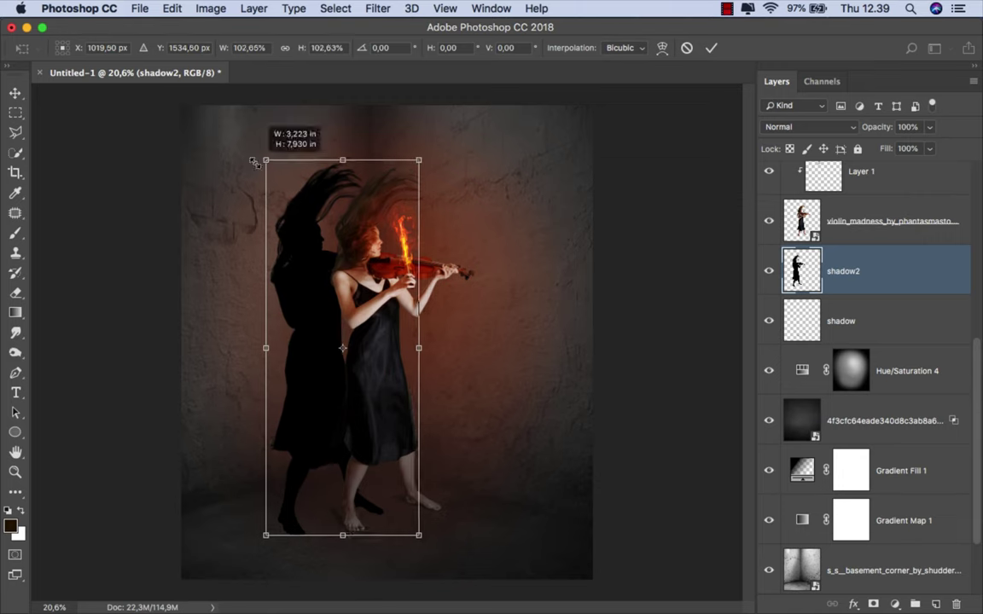
drag(367, 238, 350, 233)
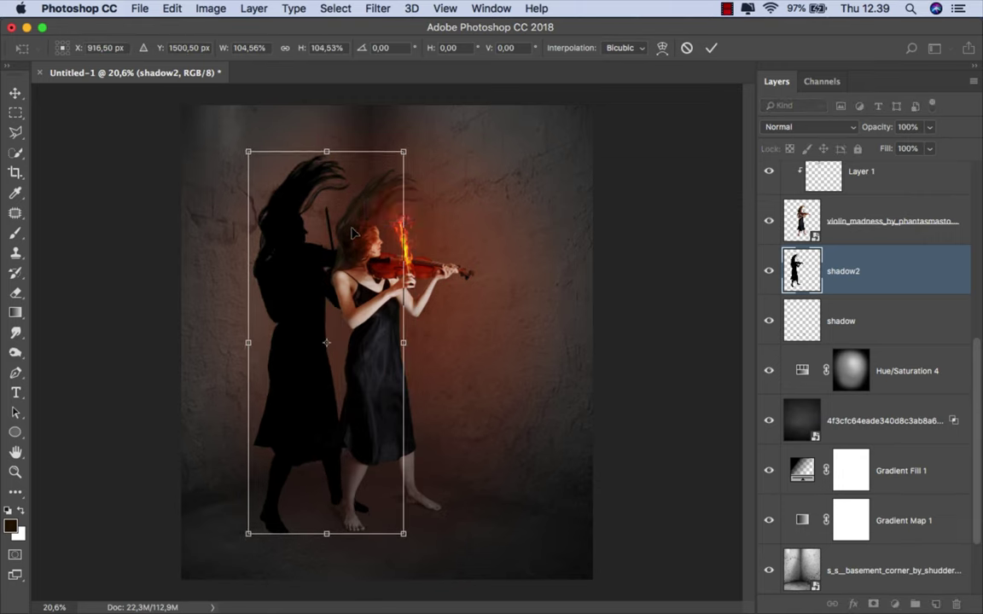
click(711, 48)
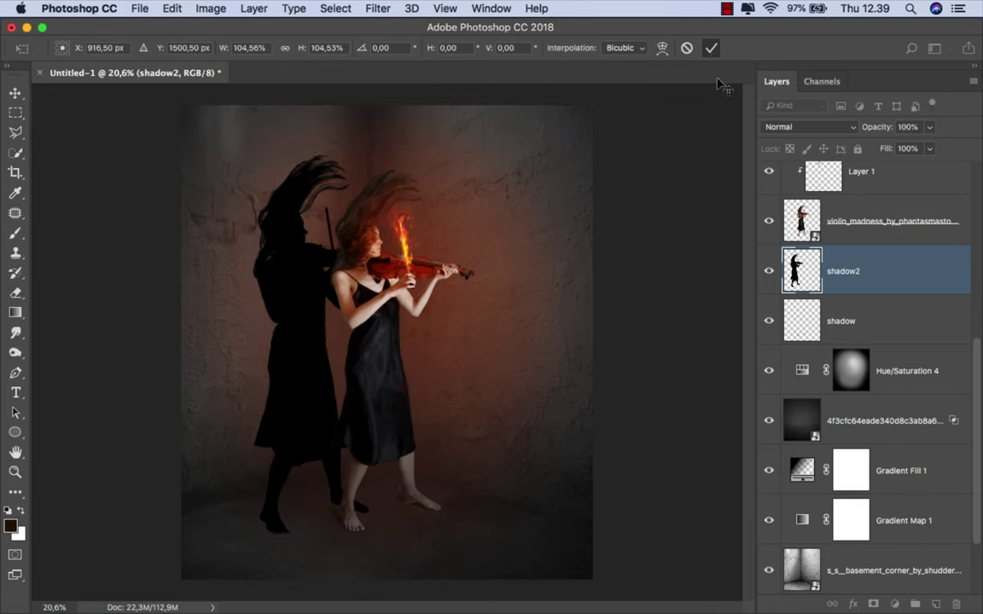
Step: Hide the original violinist and draw a Polygonal Lasso selection around the silhouette's feet
click(769, 221)
scroll(276, 500, up, 1)
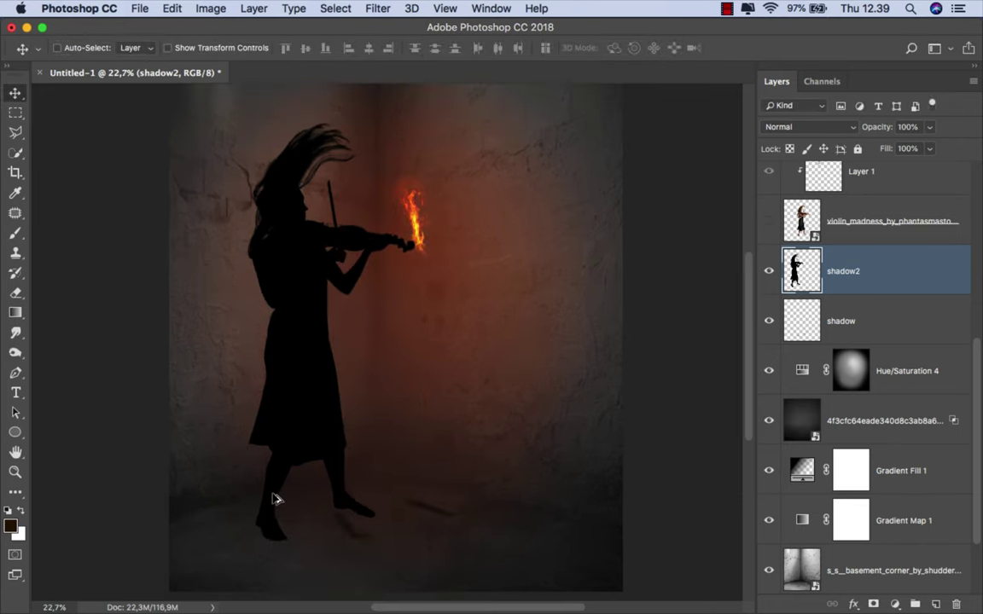
scroll(277, 502, up, 3)
scroll(276, 500, down, 2)
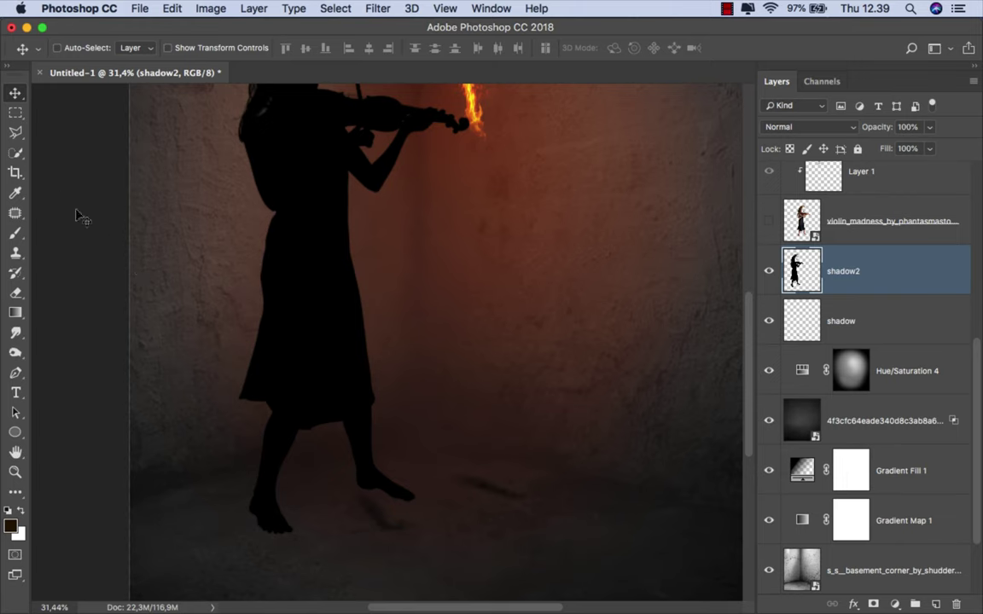
right_click(16, 134)
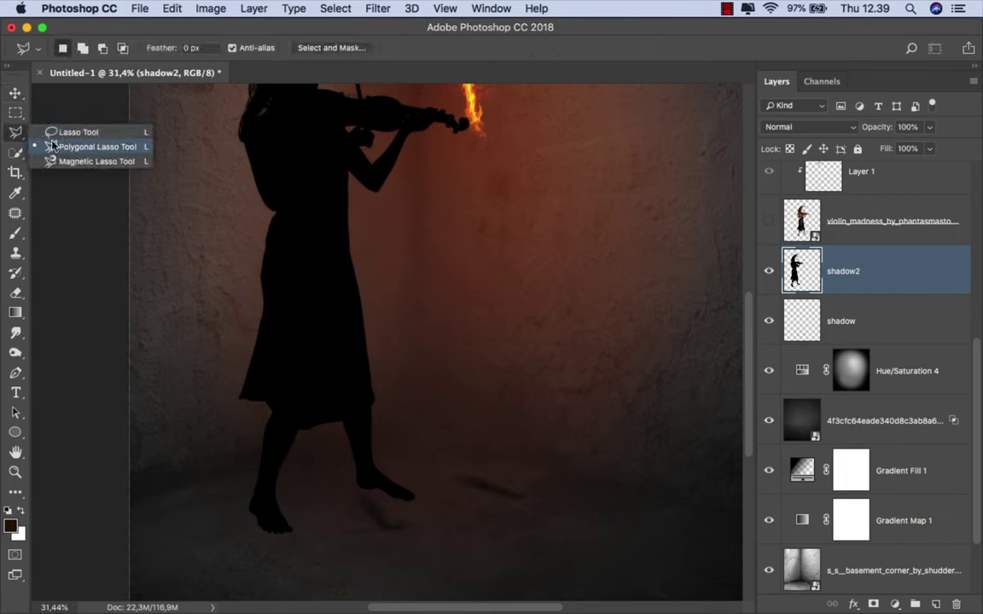
click(53, 138)
click(232, 466)
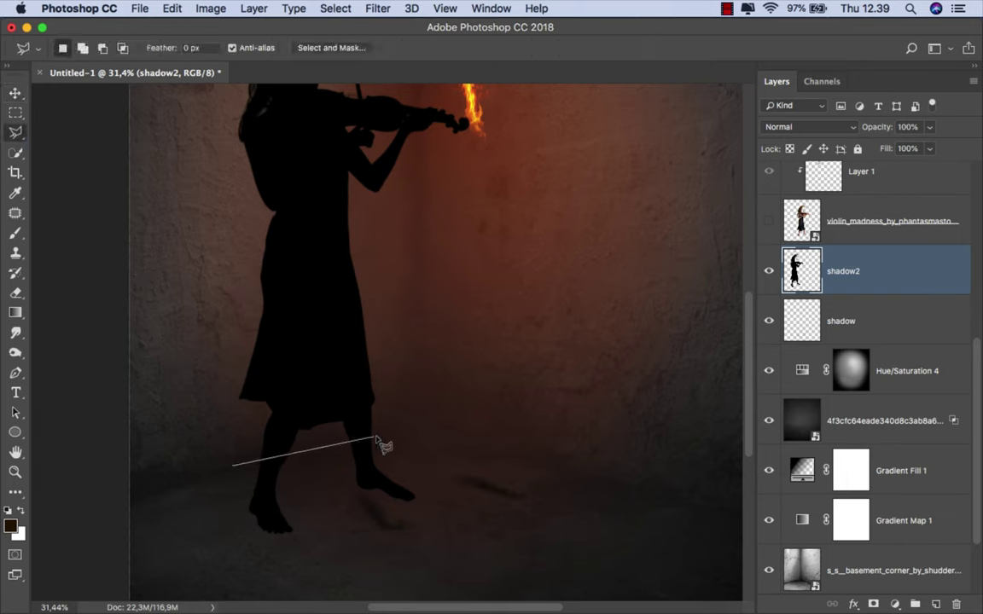
click(396, 430)
click(442, 499)
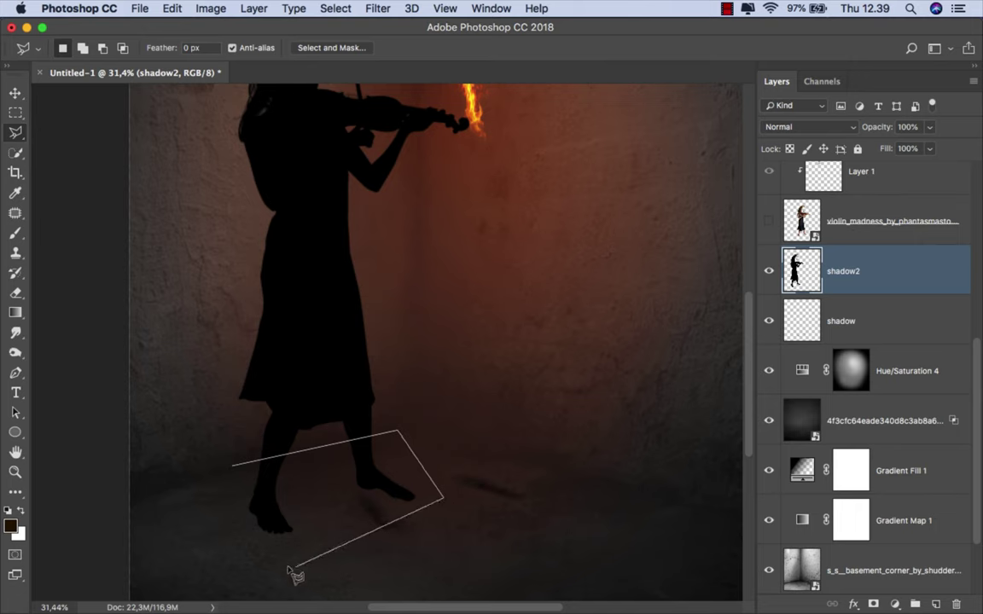
click(290, 565)
click(229, 536)
click(234, 468)
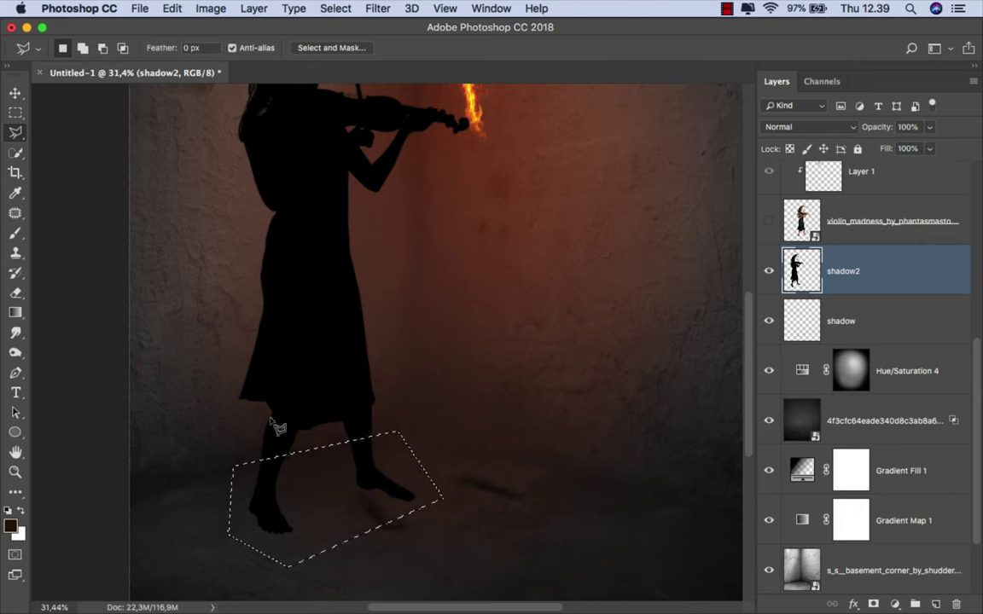
Step: Cut the selected feet from shadow2 and add a new empty Layer 2 above it
click(172, 9)
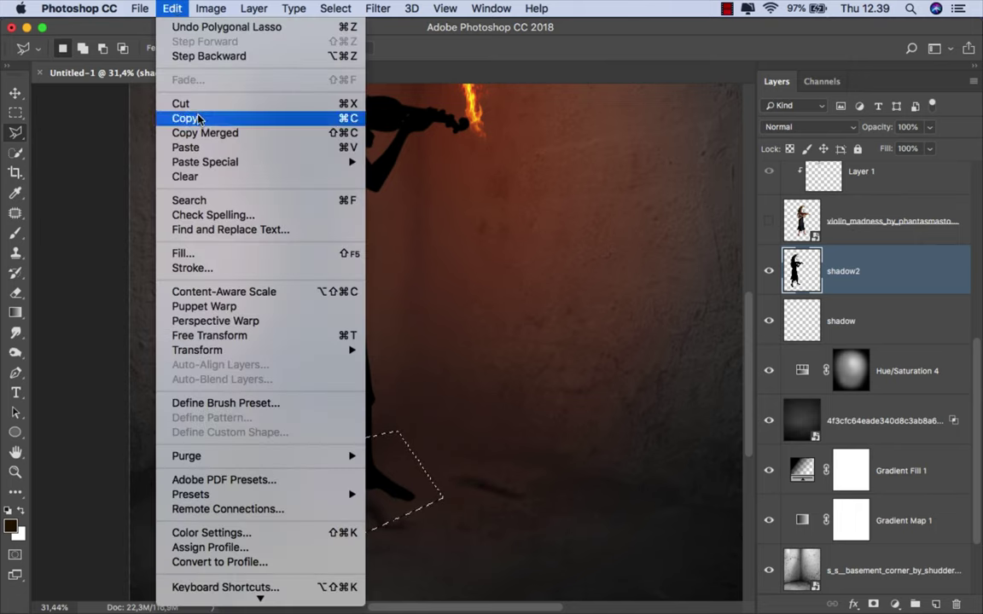
click(181, 103)
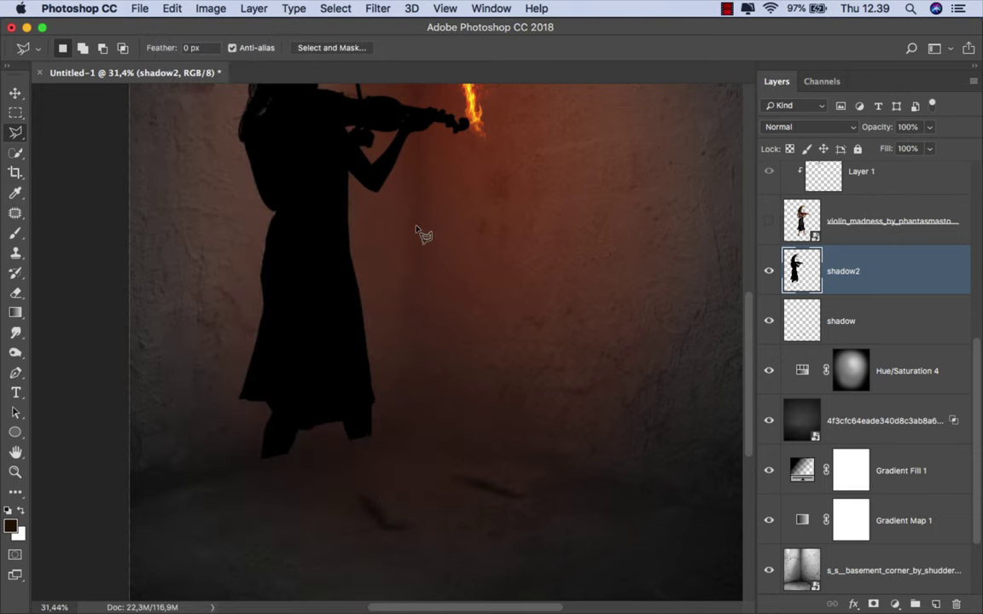
click(934, 603)
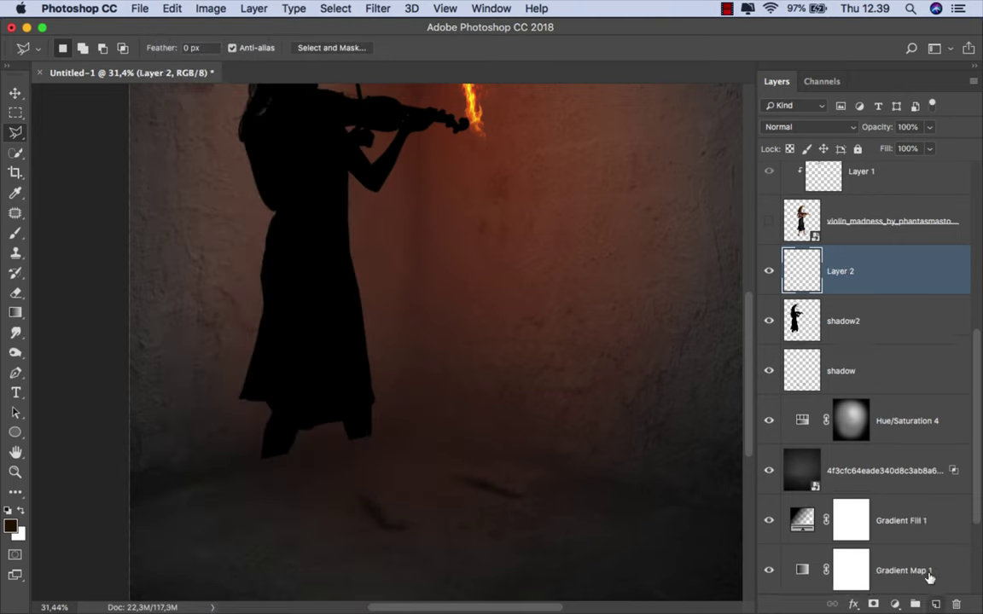
click(171, 8)
Step: Paste the feet onto Layer 2 and place them under the violinist's feet
click(213, 151)
click(17, 91)
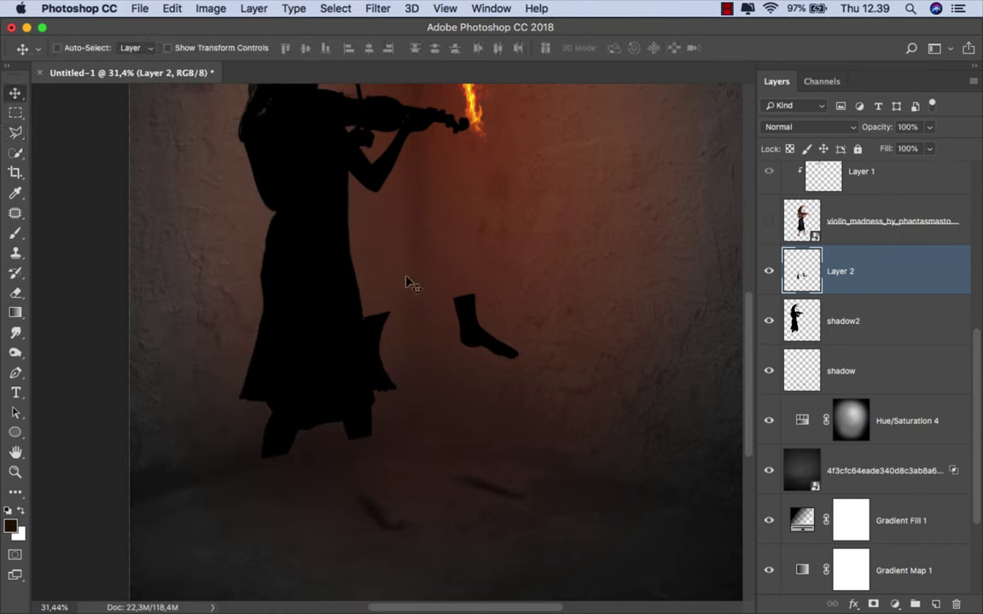
drag(406, 281, 431, 406)
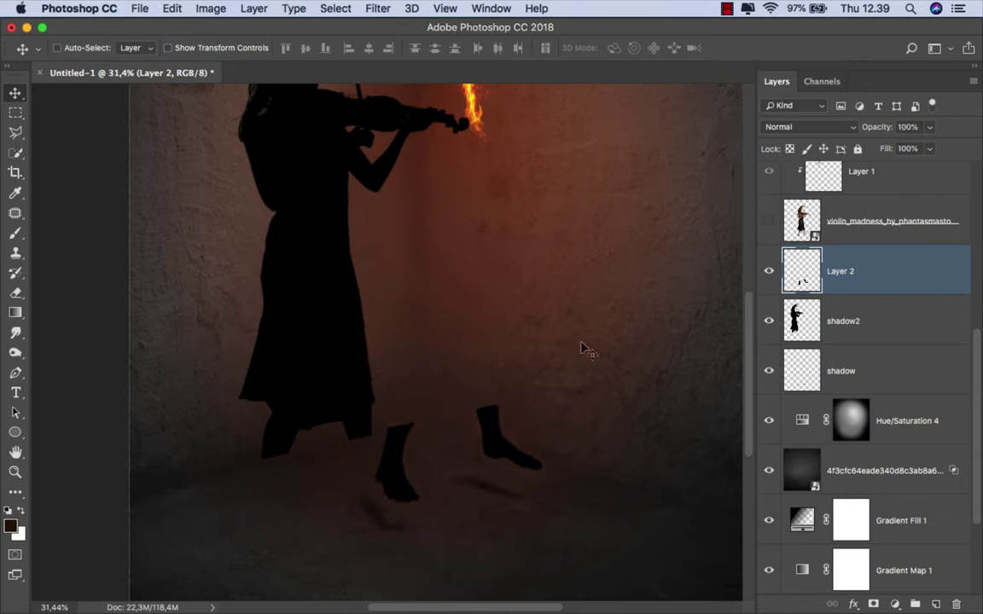
click(769, 221)
drag(538, 417, 523, 449)
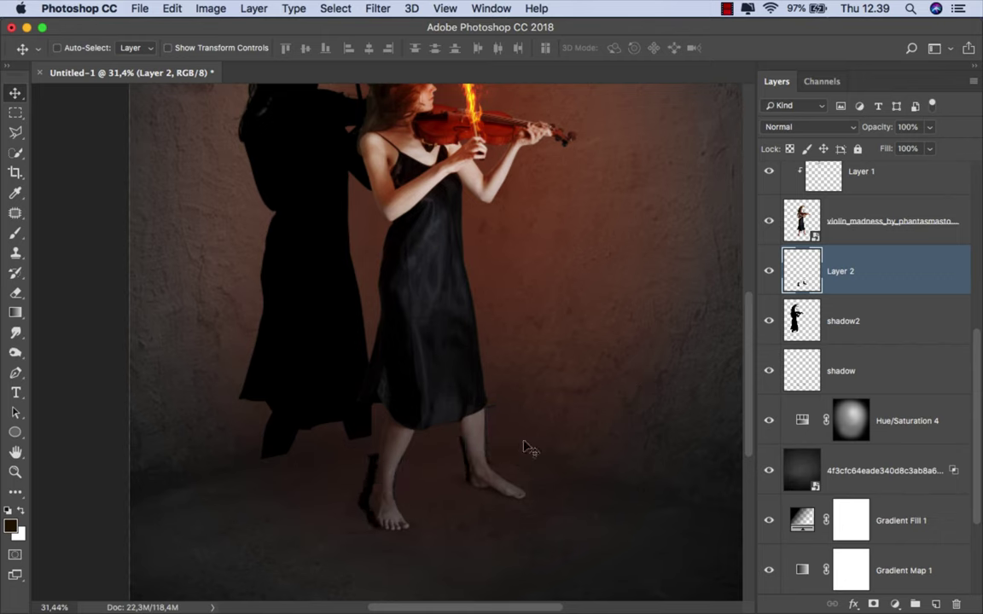
Step: Distort the feet shadow into a slanted parallelogram stretched to the left
key(ctrl+t)
right_click(455, 463)
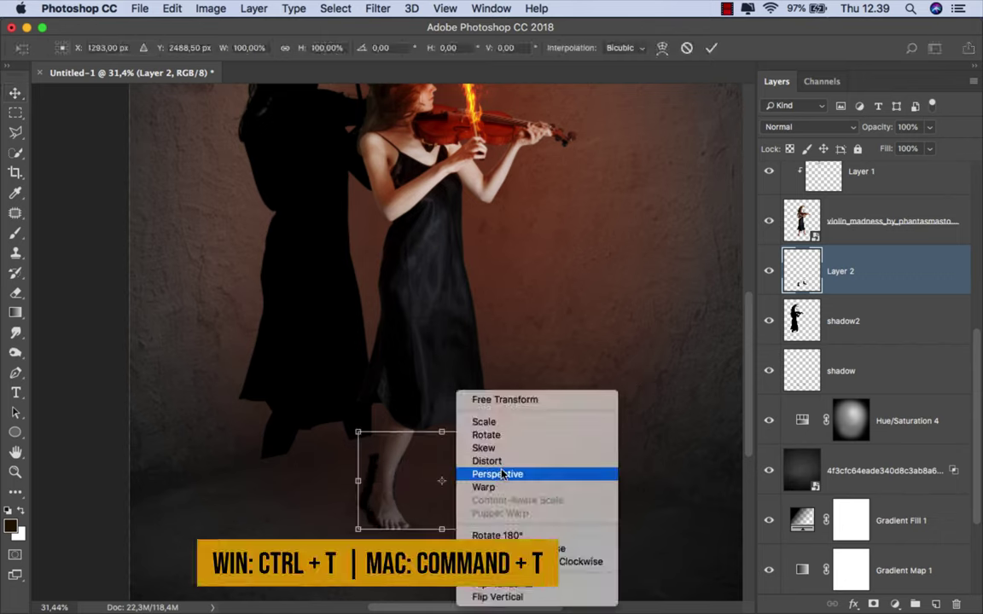
click(503, 461)
scroll(446, 437, up, 2)
drag(445, 437, 305, 439)
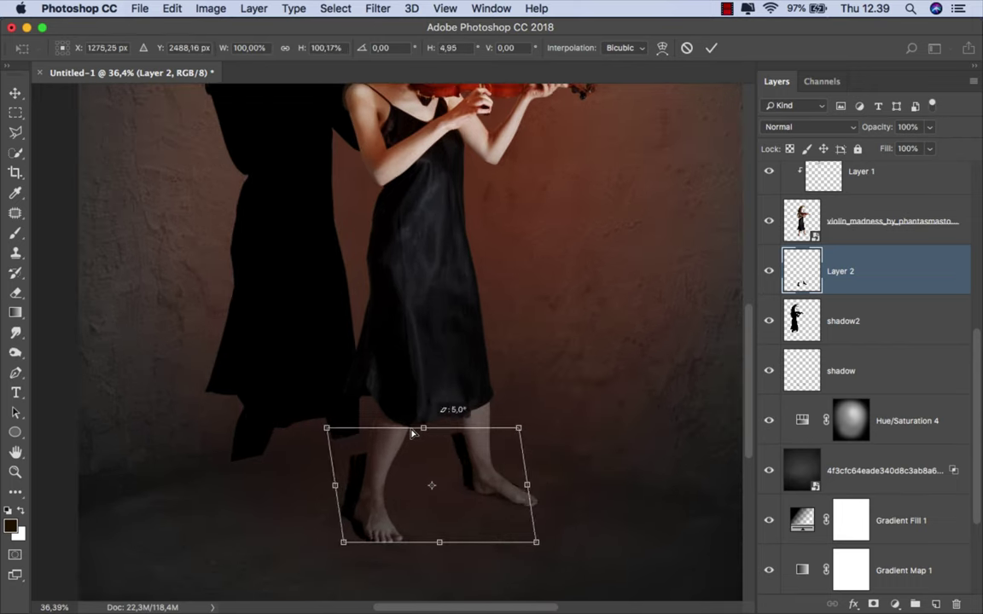
scroll(235, 465, up, 2)
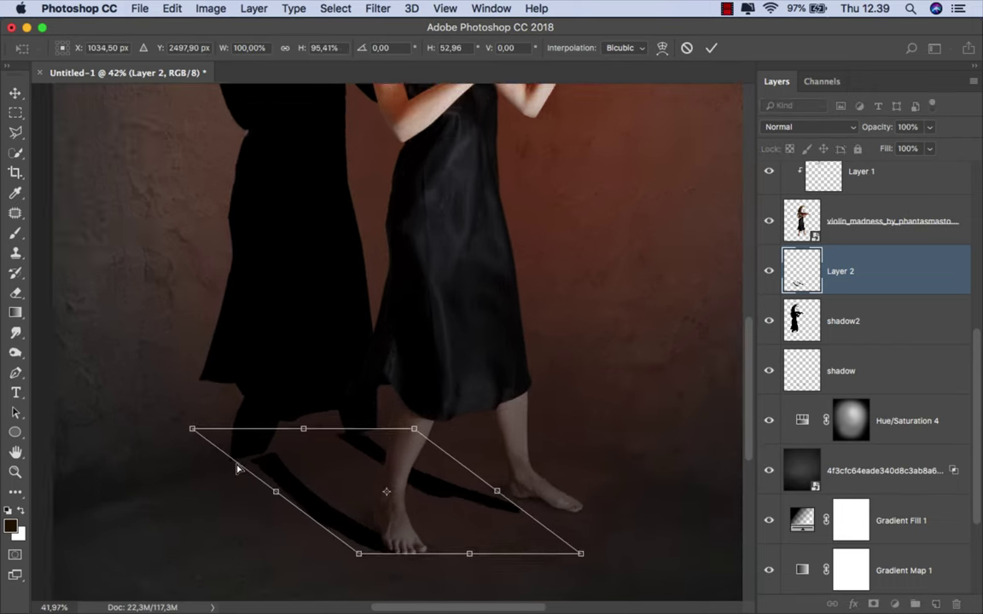
scroll(238, 474, up, 3)
drag(237, 476, 219, 411)
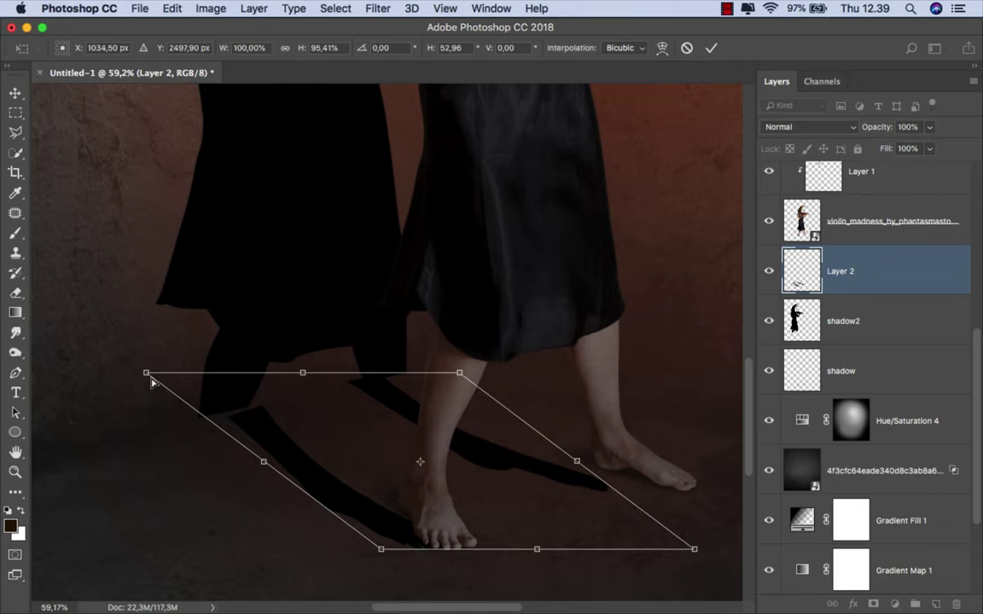
drag(151, 382, 98, 373)
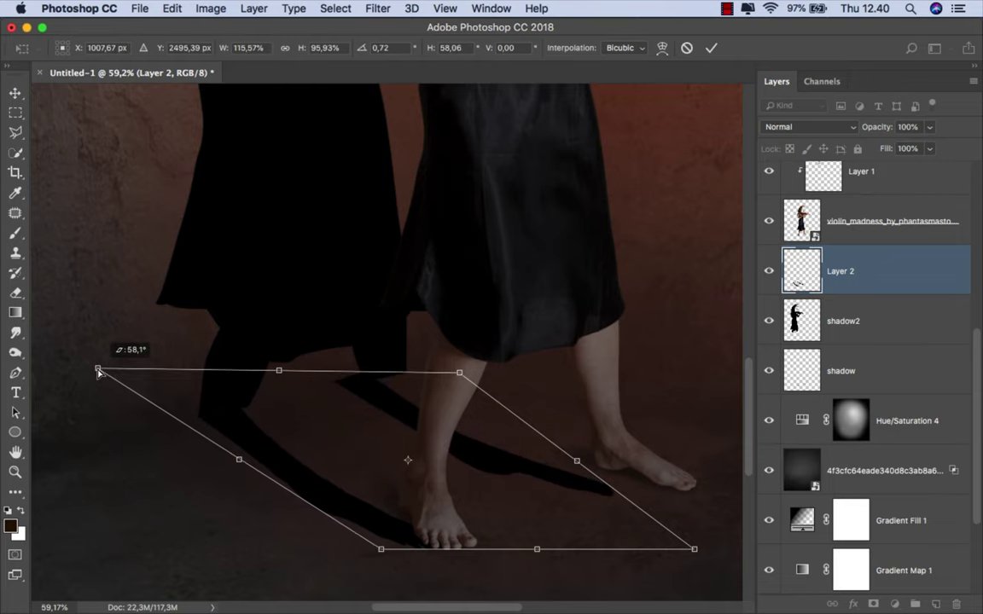
Step: Adjust the distorted shadow's corners to lengthen it diagonally across the floor
scroll(256, 389, right, 3)
drag(419, 364, 483, 362)
drag(58, 362, 23, 345)
drag(399, 411, 423, 365)
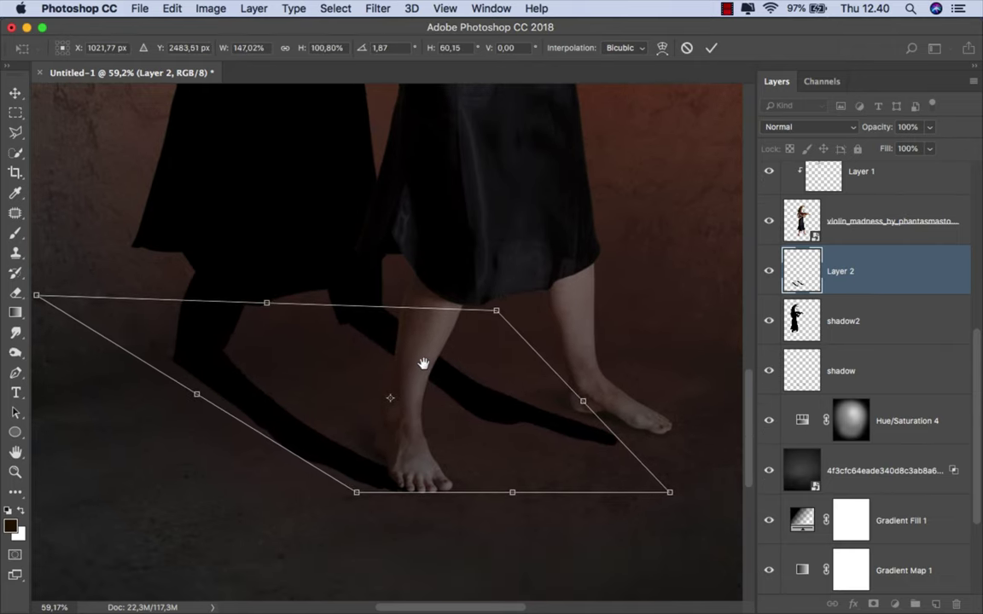
mouse_move(680, 504)
mouse_down()
mouse_move(742, 493)
mouse_move(554, 493)
mouse_move(739, 529)
mouse_up()
drag(547, 455, 688, 457)
drag(312, 491, 327, 487)
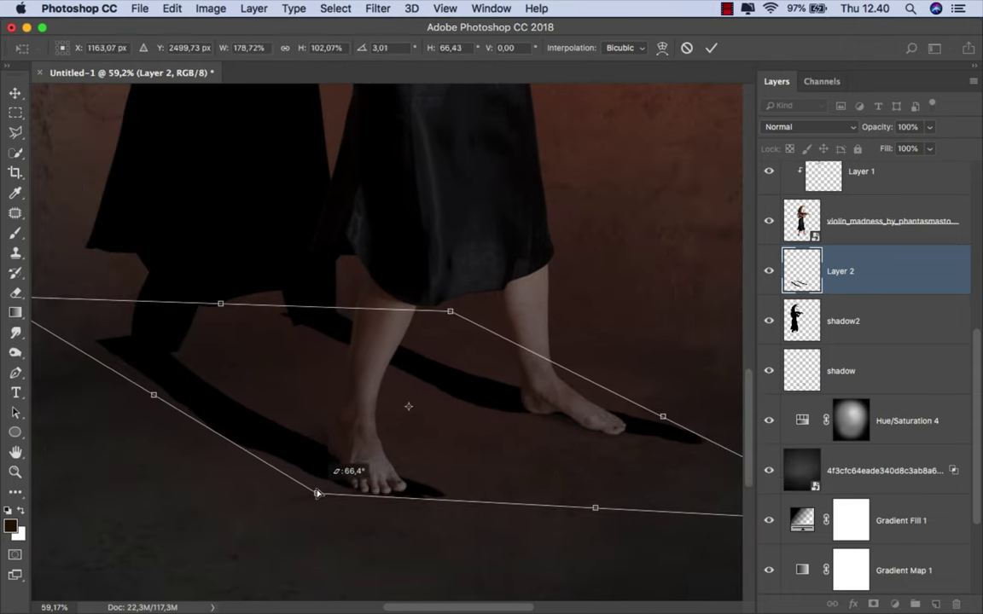
drag(384, 526, 462, 587)
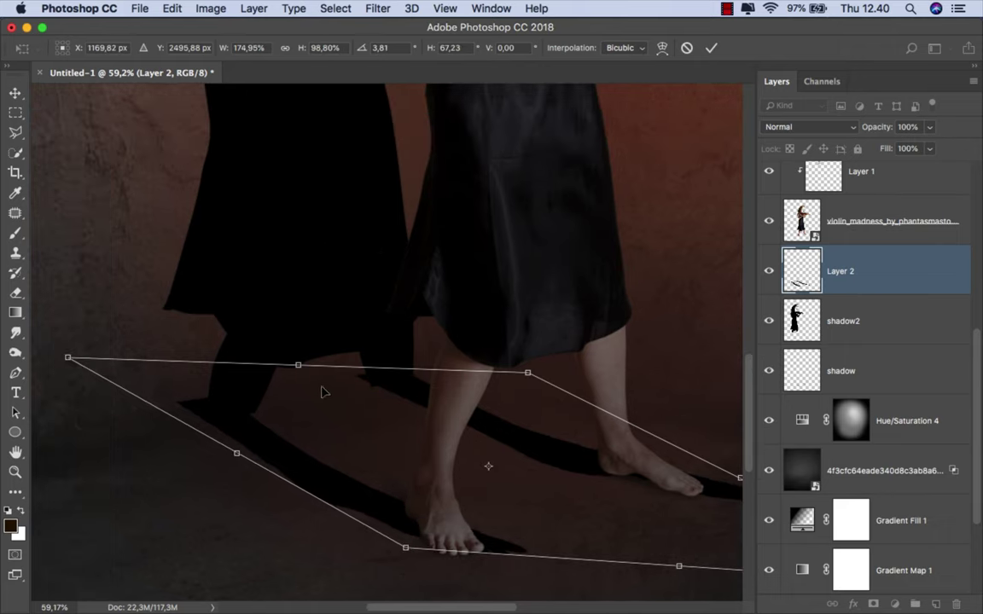
drag(300, 367, 330, 392)
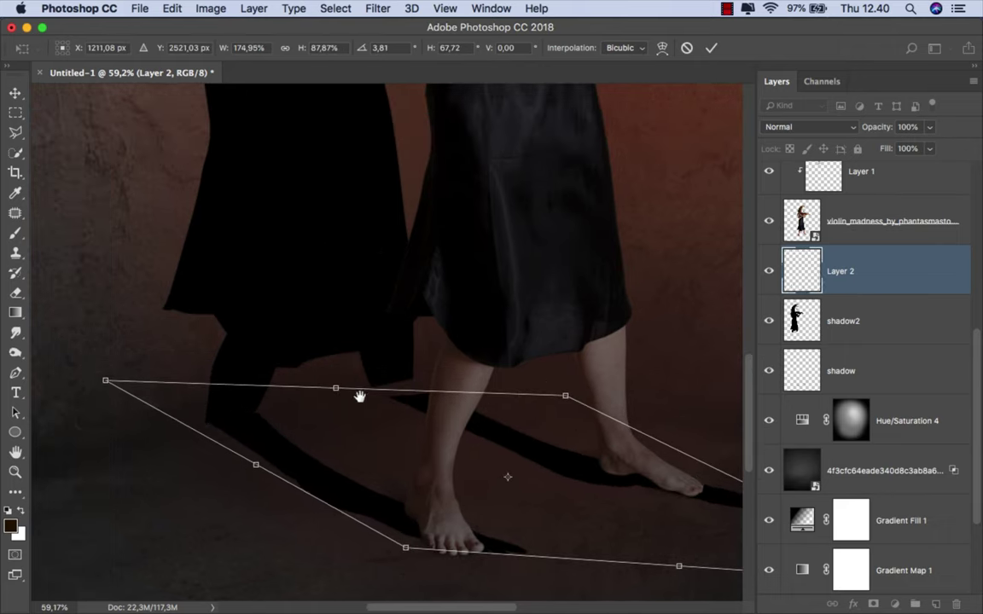
right_click(469, 392)
Step: Warp the Layer 2 shadow so it curves up to meet both bare feet, and commit
click(498, 487)
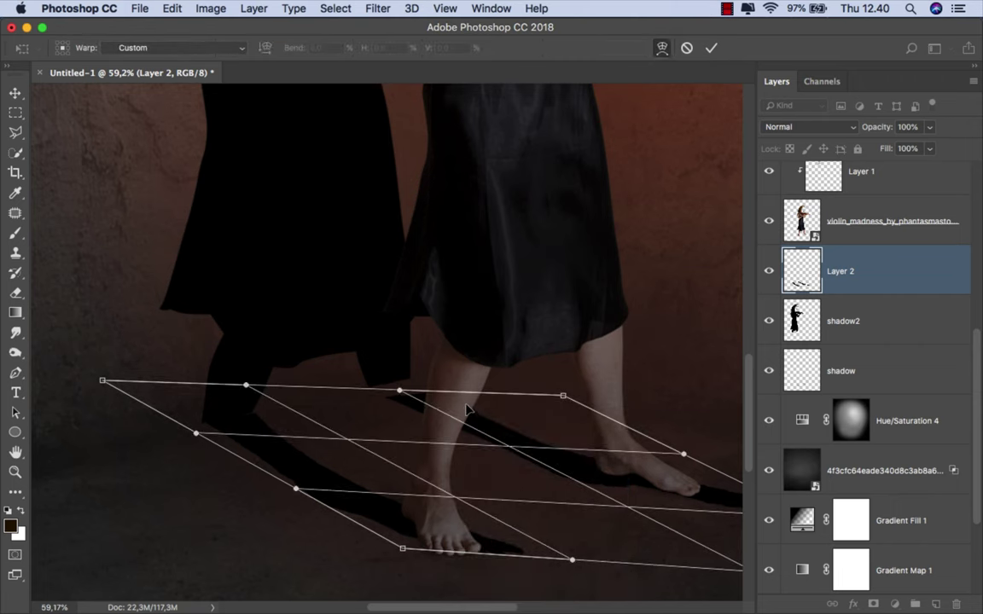
drag(468, 406, 446, 395)
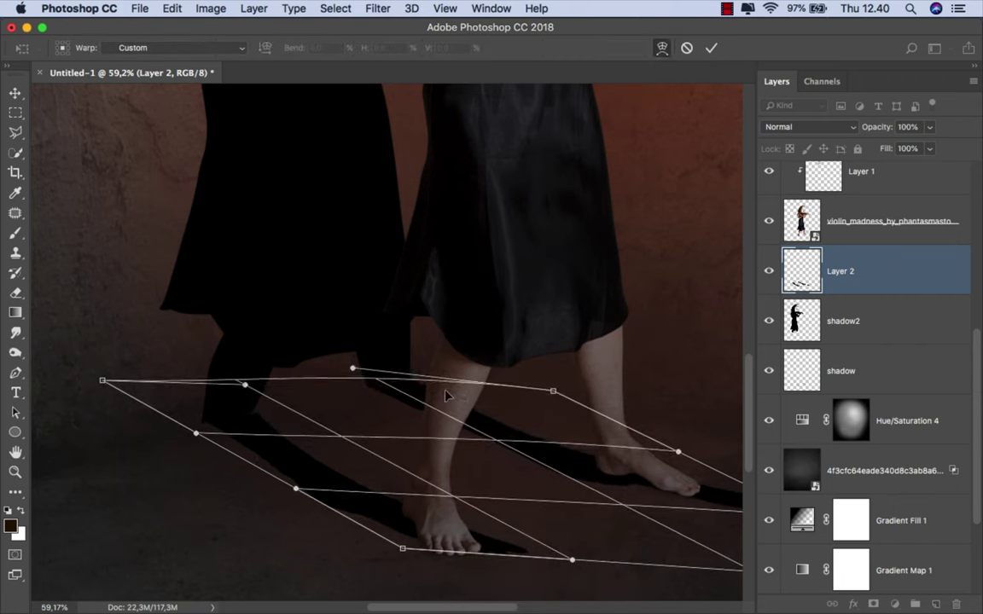
drag(160, 402, 157, 403)
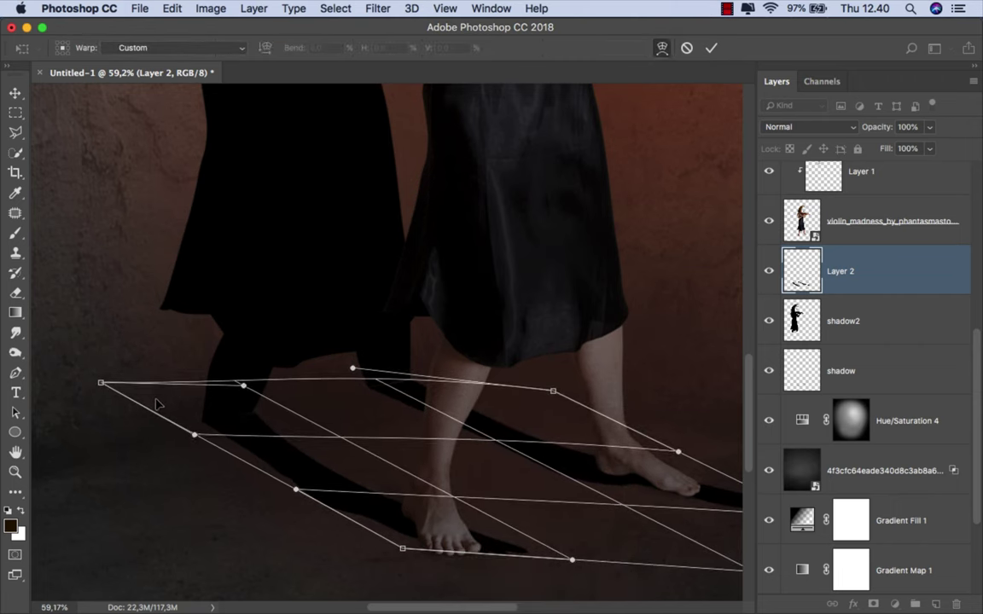
drag(424, 457, 381, 407)
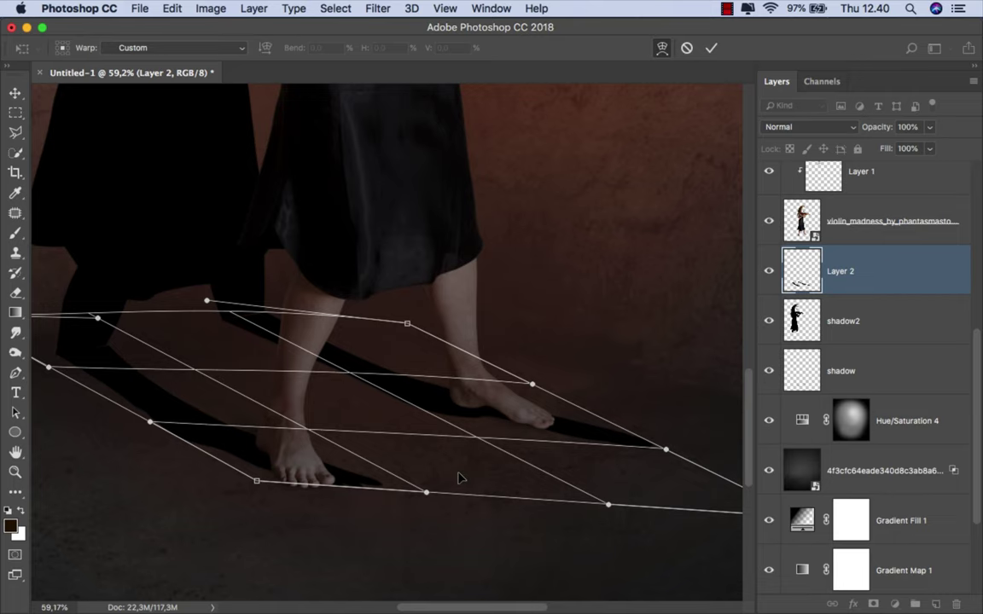
drag(532, 388, 545, 359)
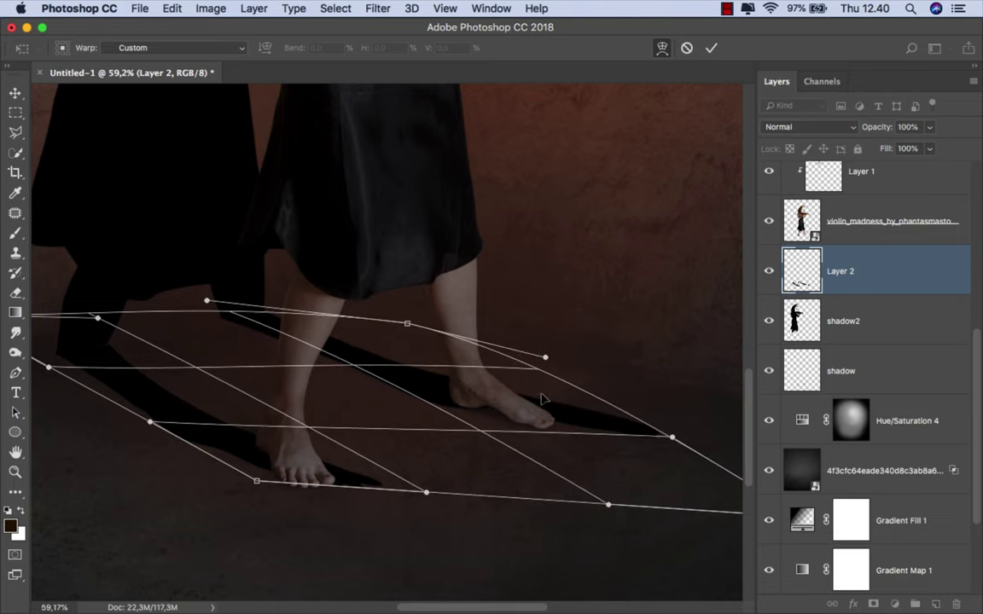
drag(541, 399, 548, 395)
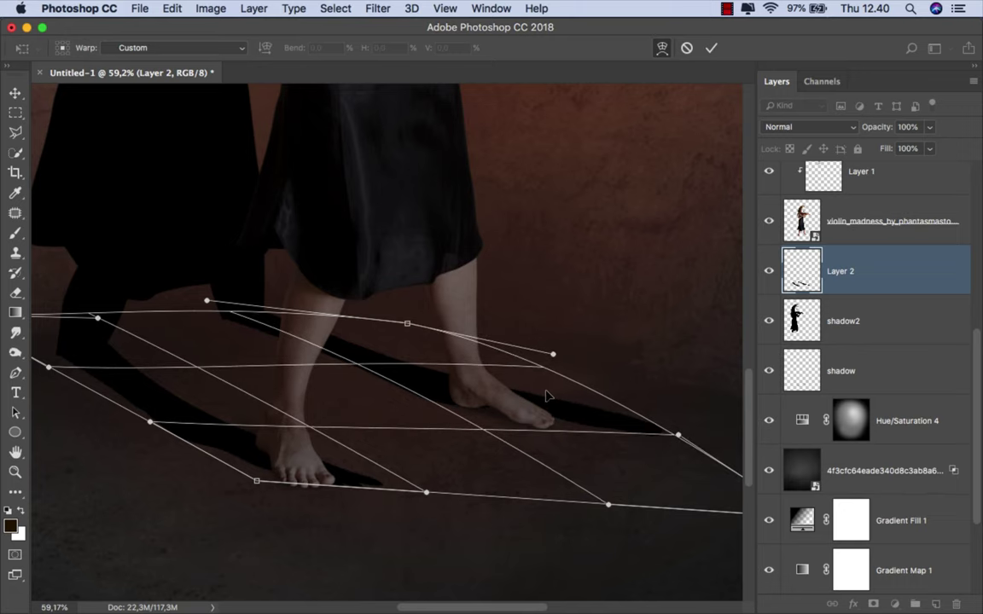
drag(366, 391, 466, 422)
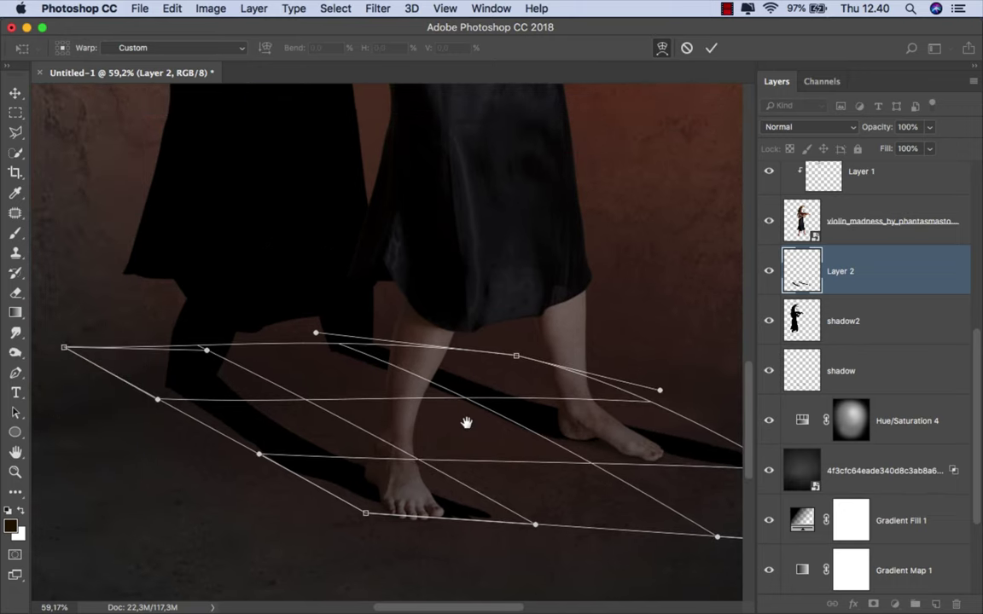
drag(318, 336, 313, 337)
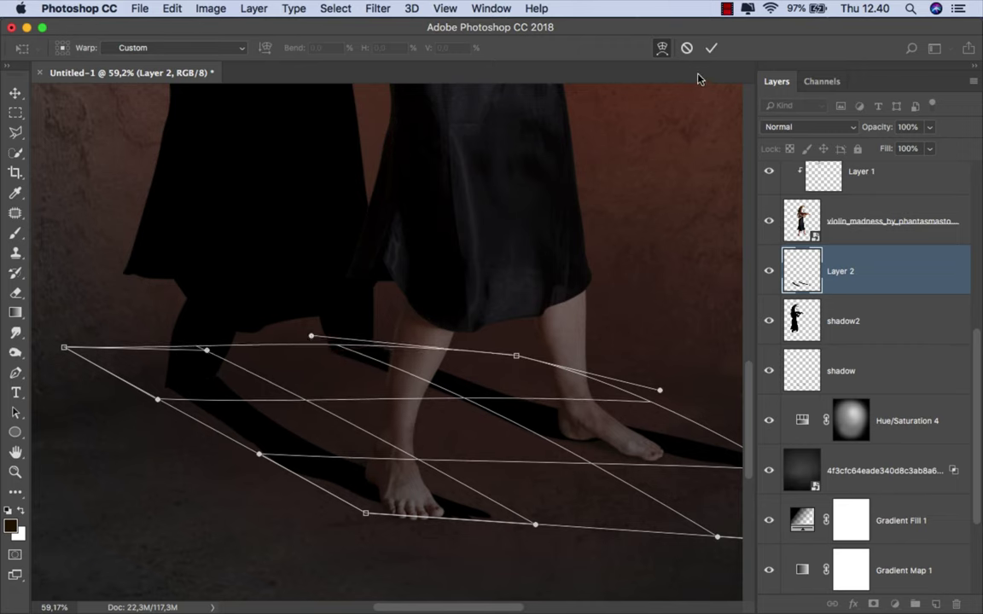
drag(63, 348, 58, 348)
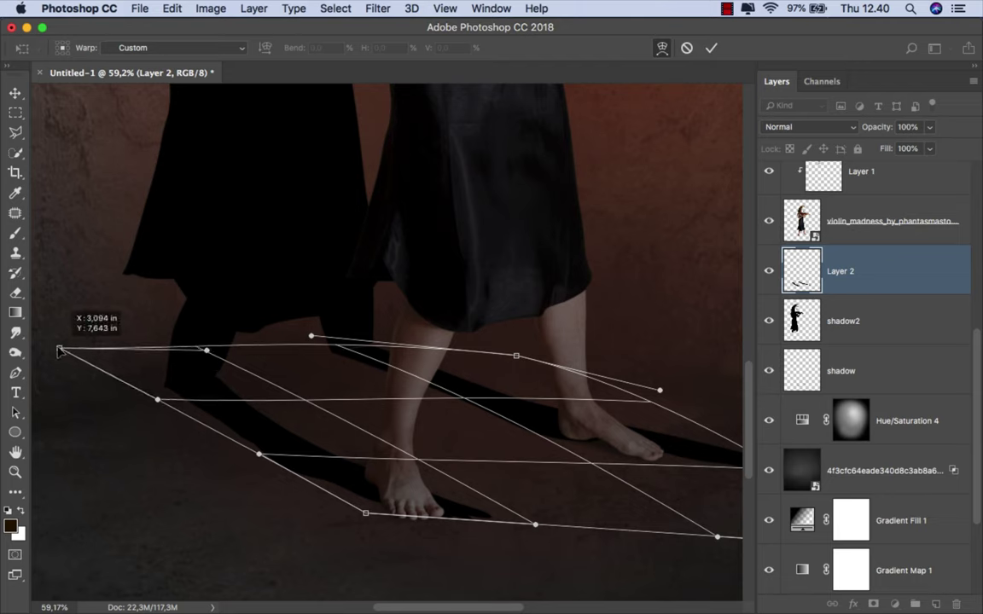
click(711, 48)
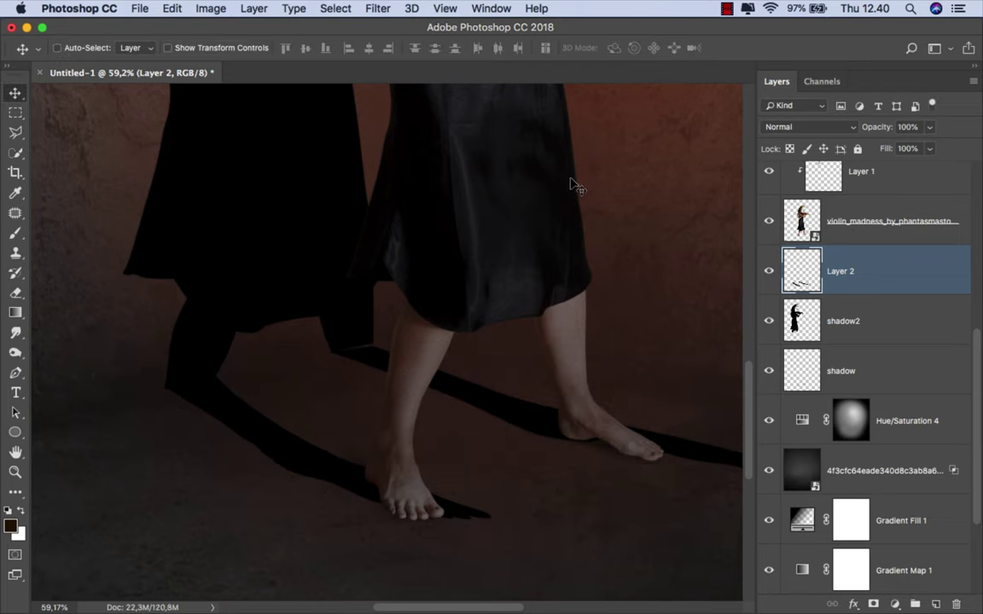
Step: Select shadow2 and nudge the wall silhouette down slightly
scroll(500, 353, down, 3)
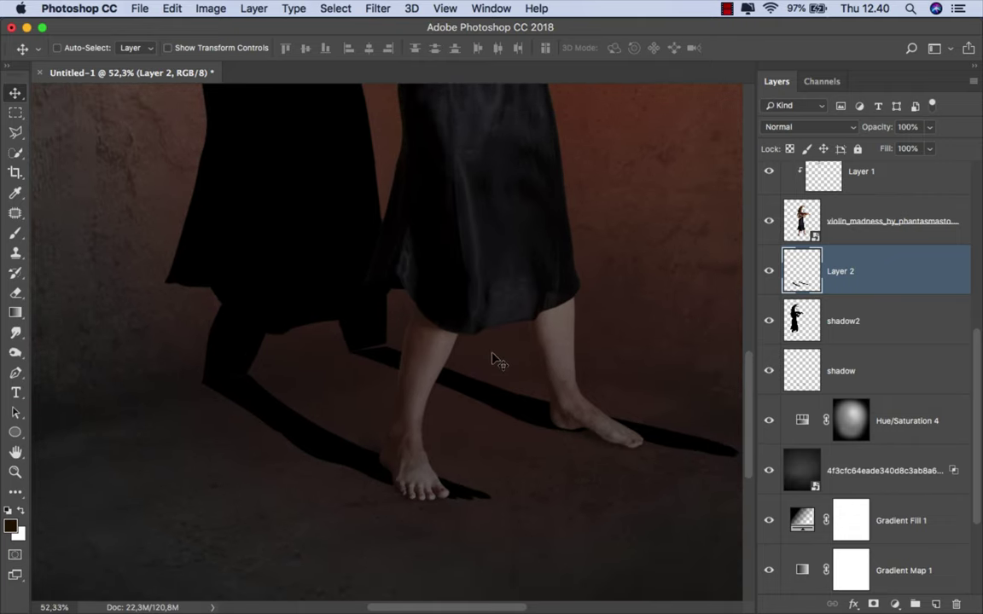
drag(496, 357, 468, 407)
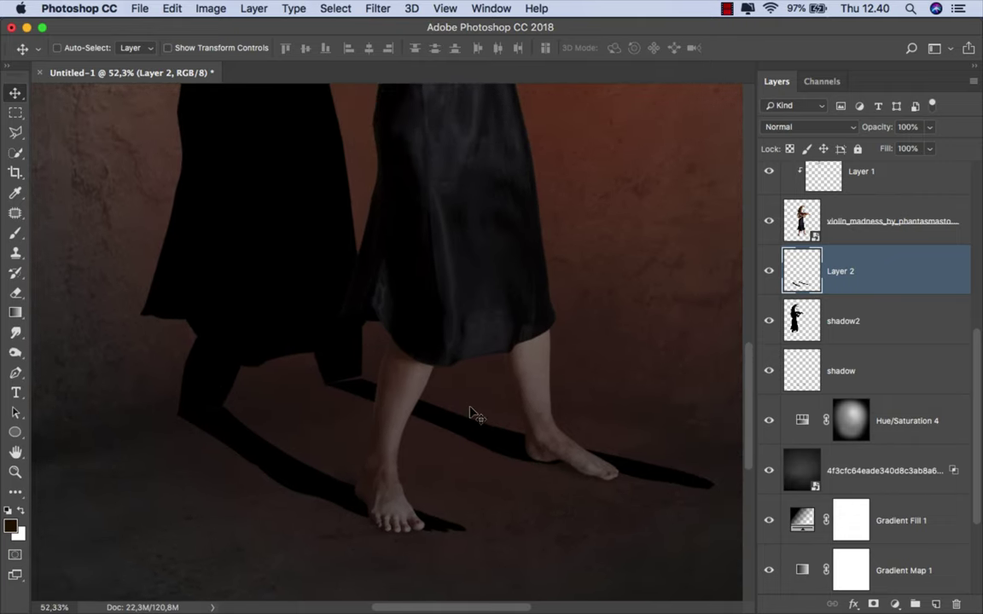
click(849, 329)
scroll(291, 346, up, 1)
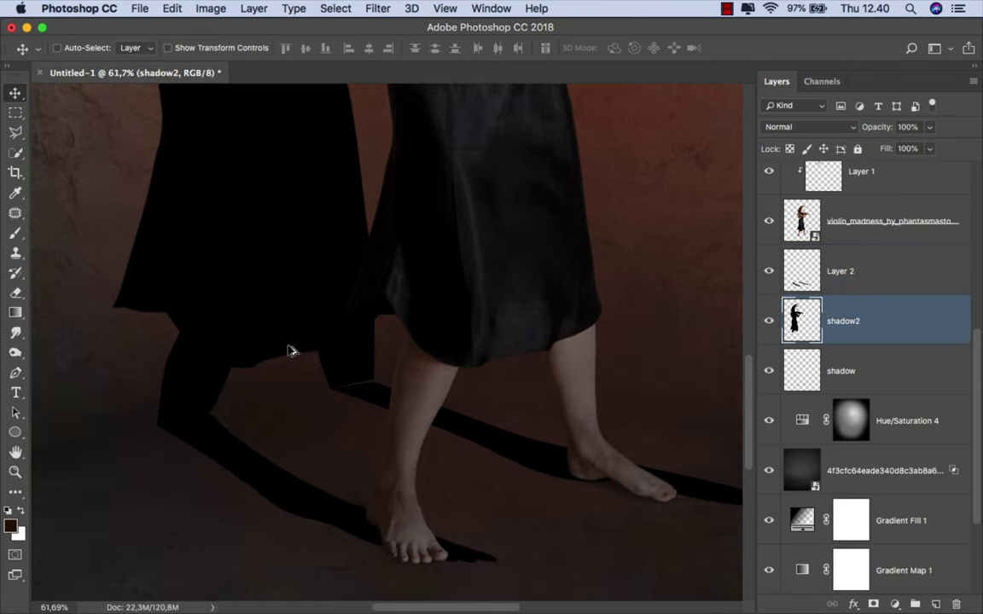
scroll(351, 379, up, 3)
drag(369, 369, 369, 372)
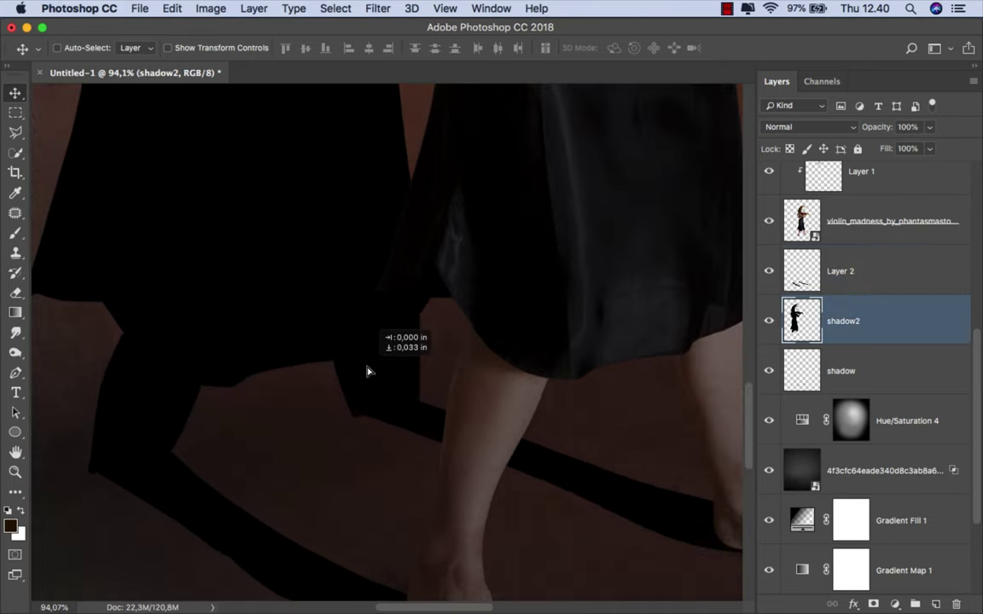
Step: Merge shadow2 and Layer 2 into a single Layer 2
scroll(369, 371, down, 4)
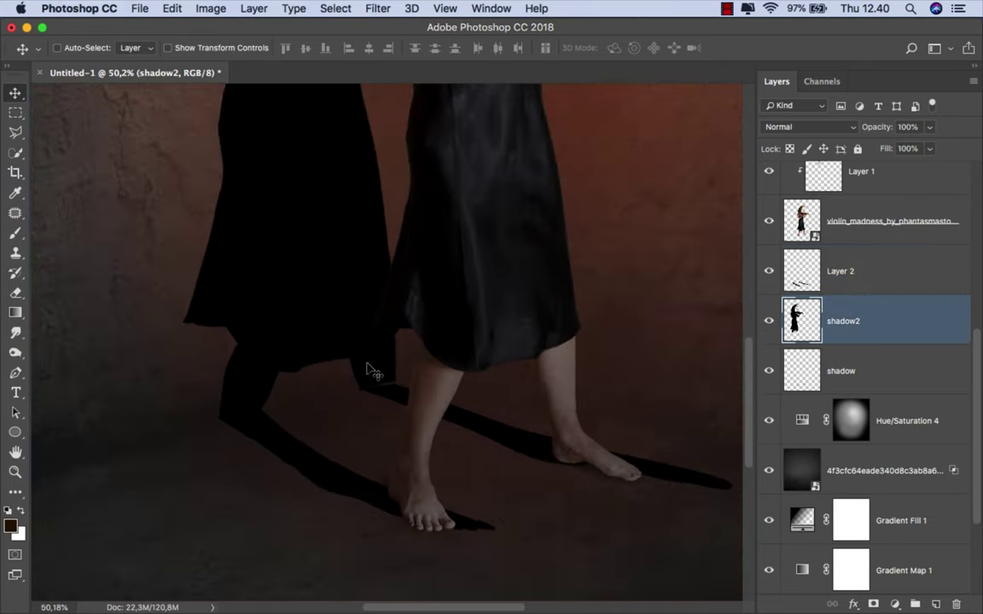
scroll(331, 360, right, 2)
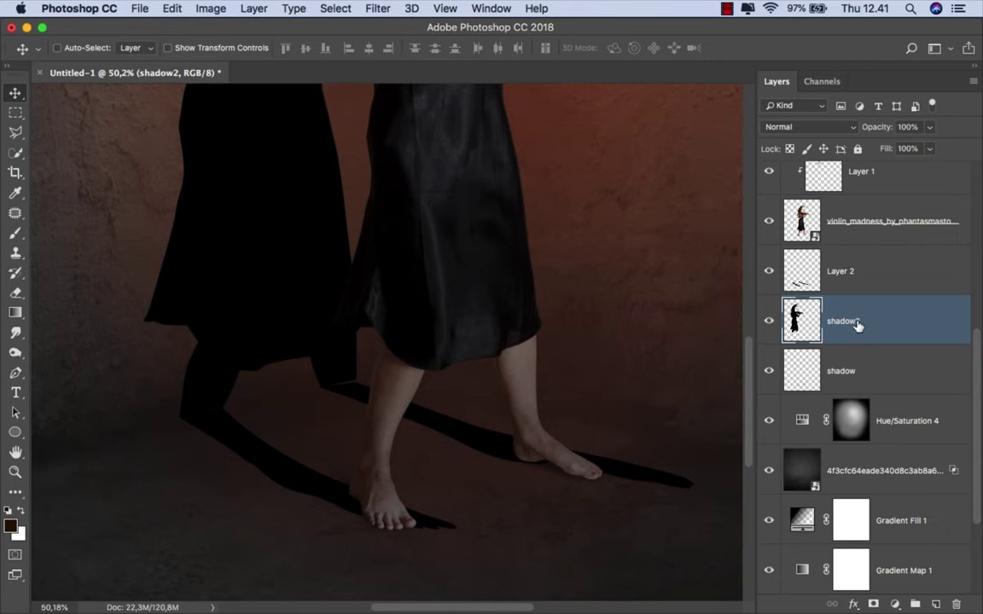
shift+click(892, 278)
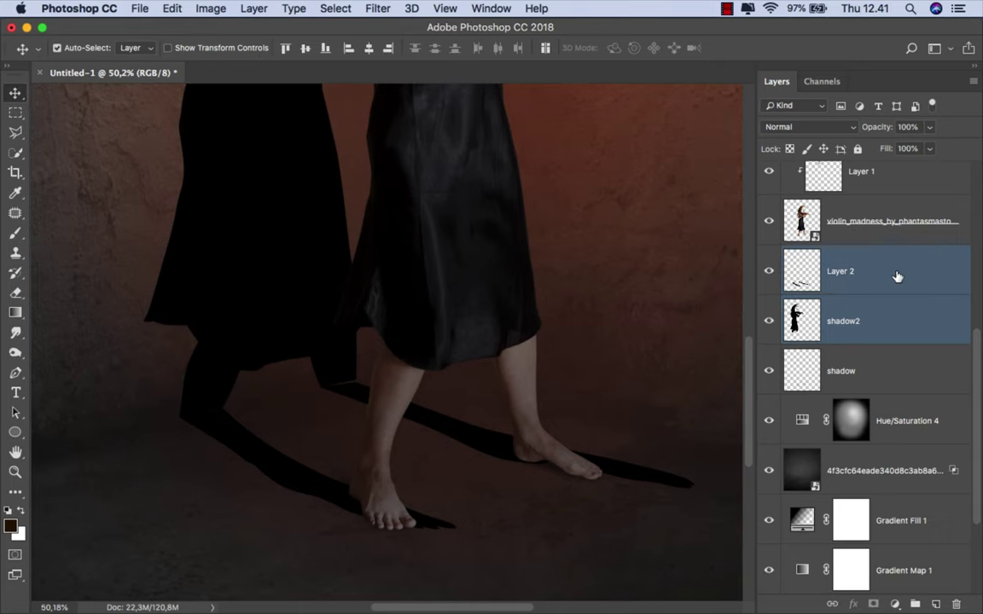
key(super+e)
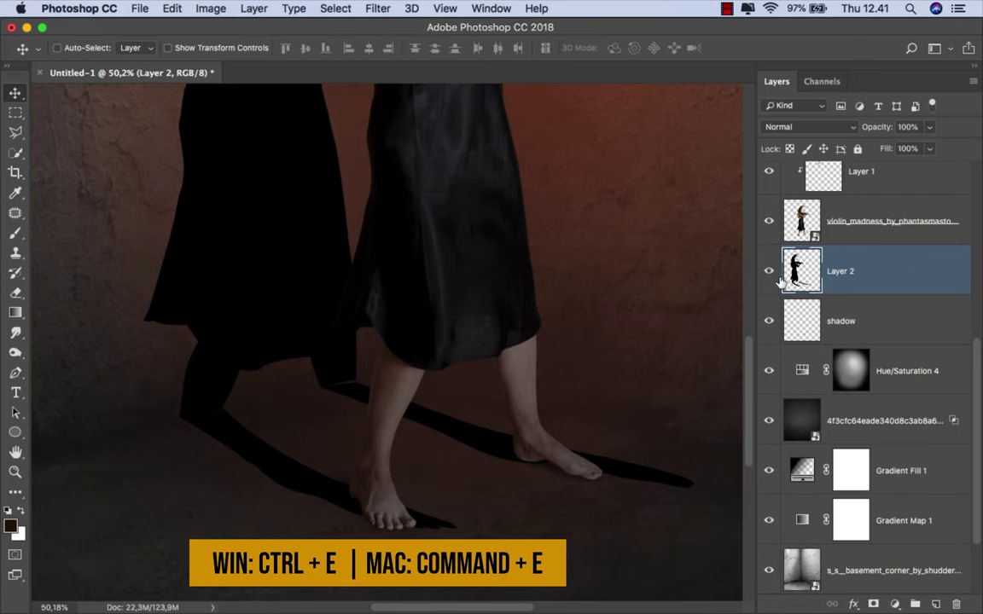
Step: Set up a small soft Brush at 100% opacity after comparing the merged layer
click(769, 272)
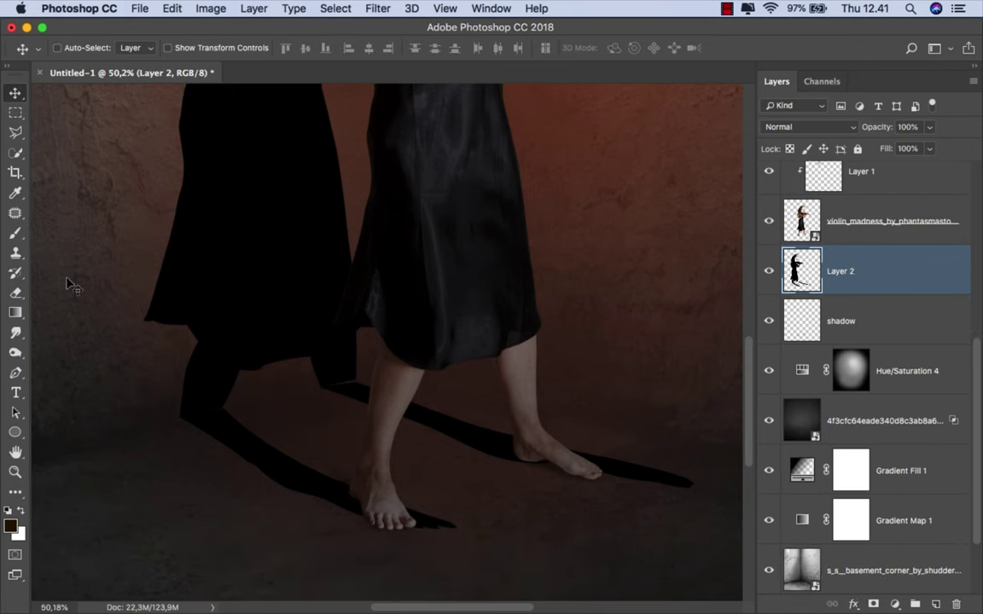
click(16, 232)
right_click(256, 325)
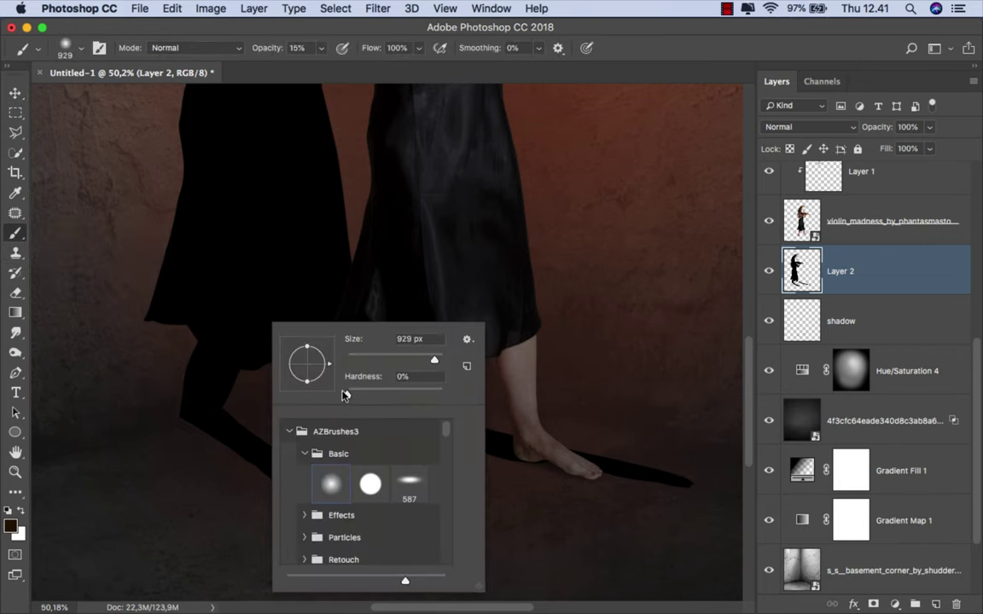
click(357, 360)
key(Return)
drag(320, 48, 420, 74)
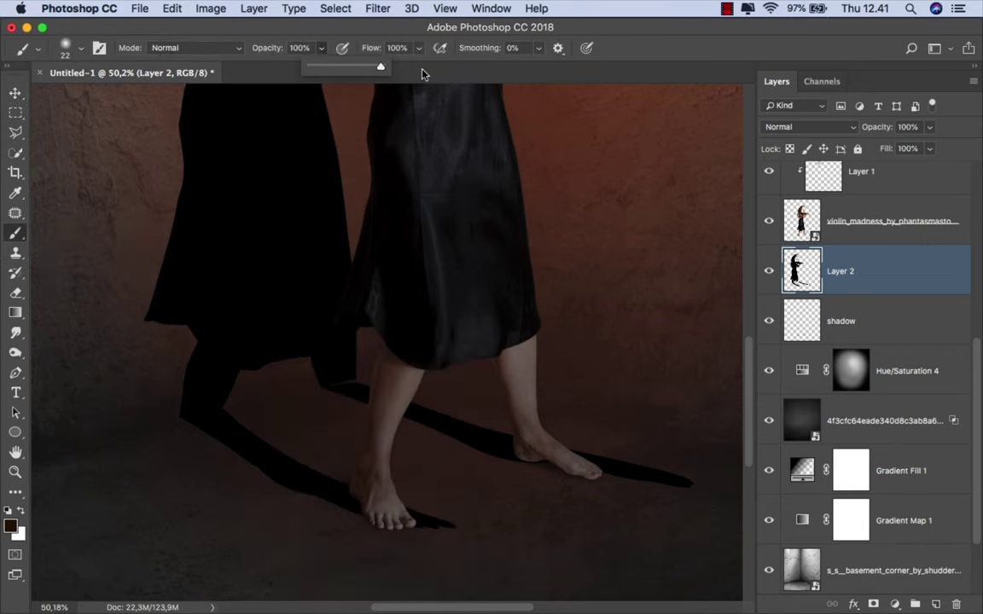
Step: Paint black over the light seam between the leg silhouette and floor shadow
scroll(358, 350, up, 10)
key(bracketleft)
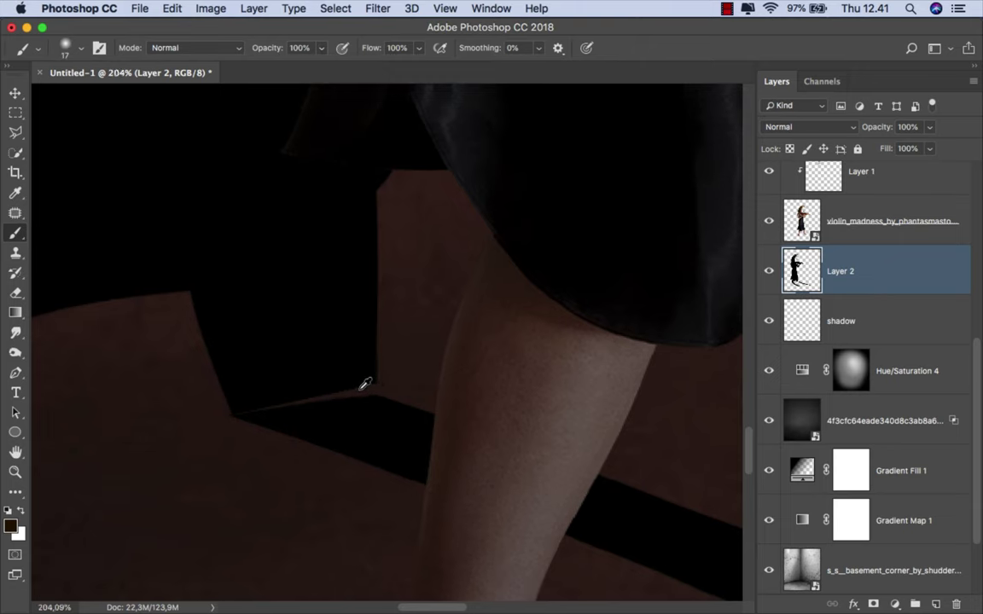
scroll(350, 373, up, 1)
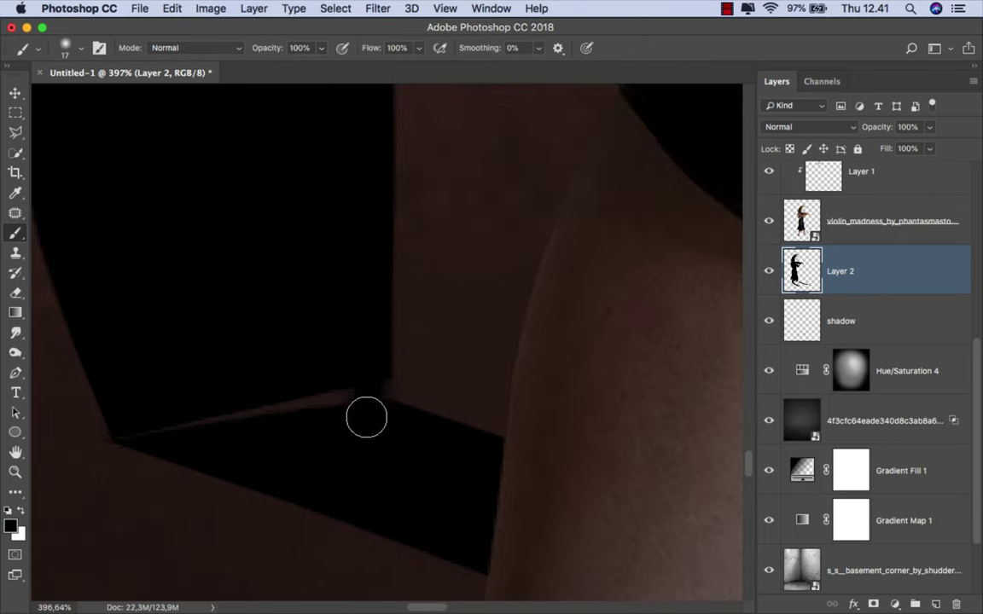
drag(365, 386, 141, 422)
scroll(318, 366, down, 3)
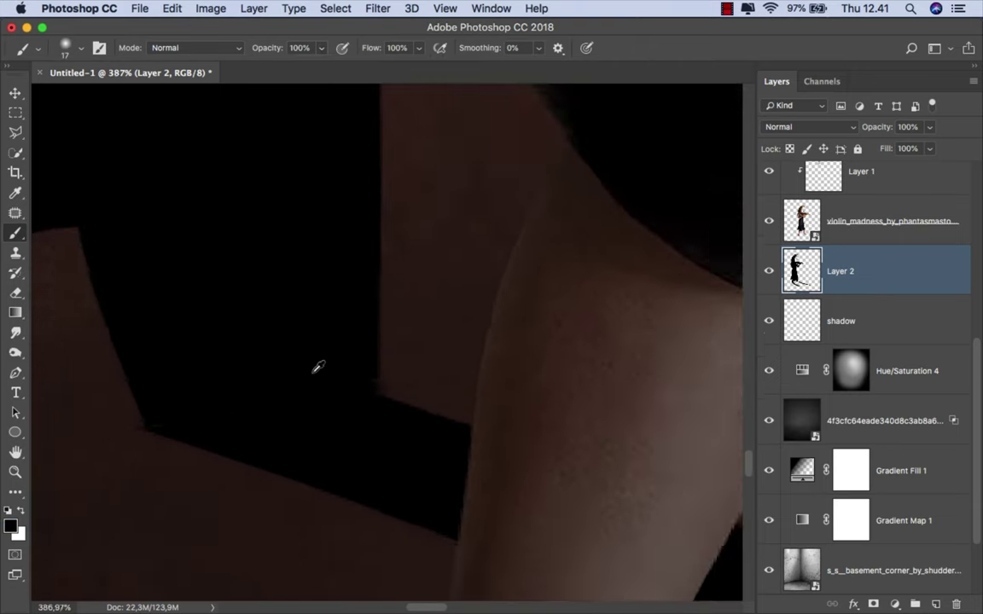
scroll(318, 377, down, 4)
scroll(237, 391, down, 1)
scroll(288, 410, down, 2)
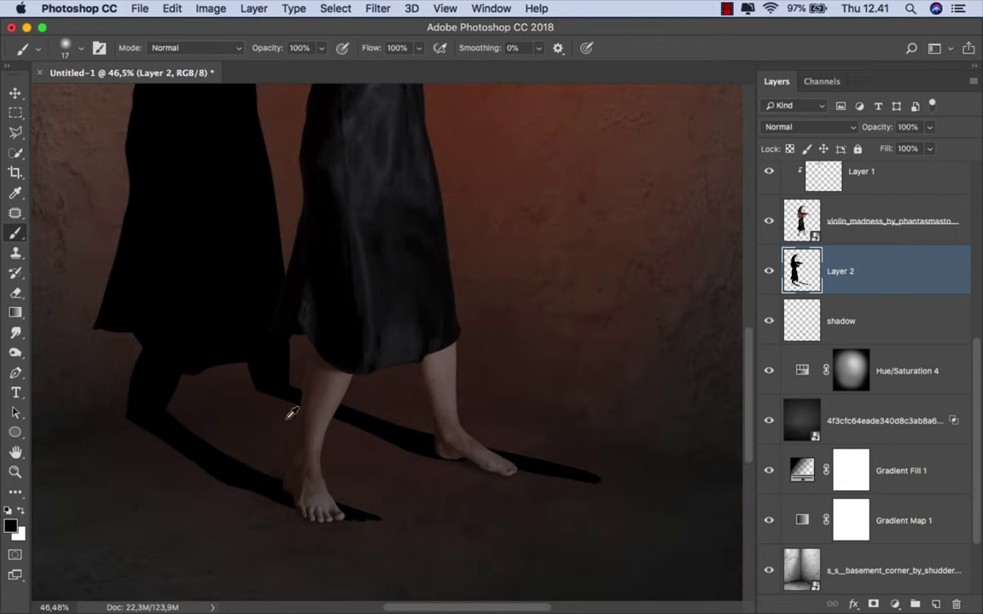
Step: Add a Layer 2 mask and paint out the shadow past the front toes in black
click(873, 604)
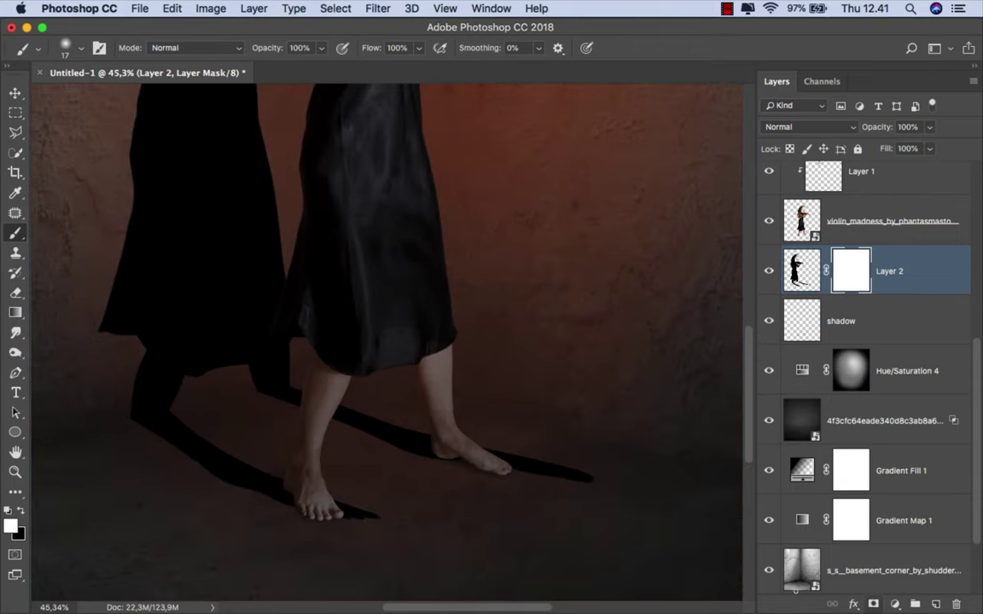
scroll(467, 391, right, 3)
scroll(341, 376, down, 1)
scroll(443, 434, up, 3)
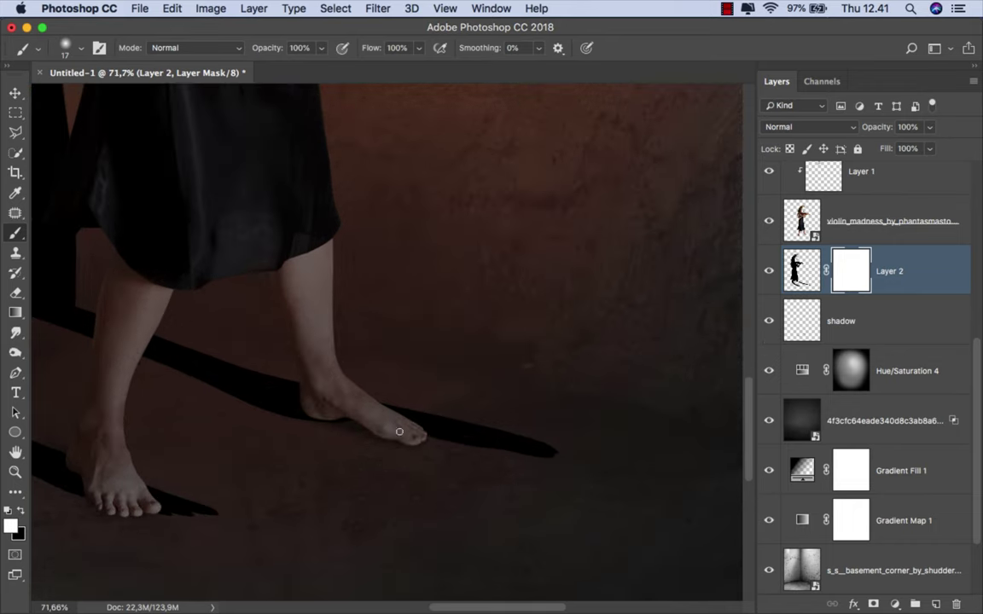
key(x)
scroll(418, 409, up, 2)
key(bracketright)
key(bracketright)
key(bracketright)
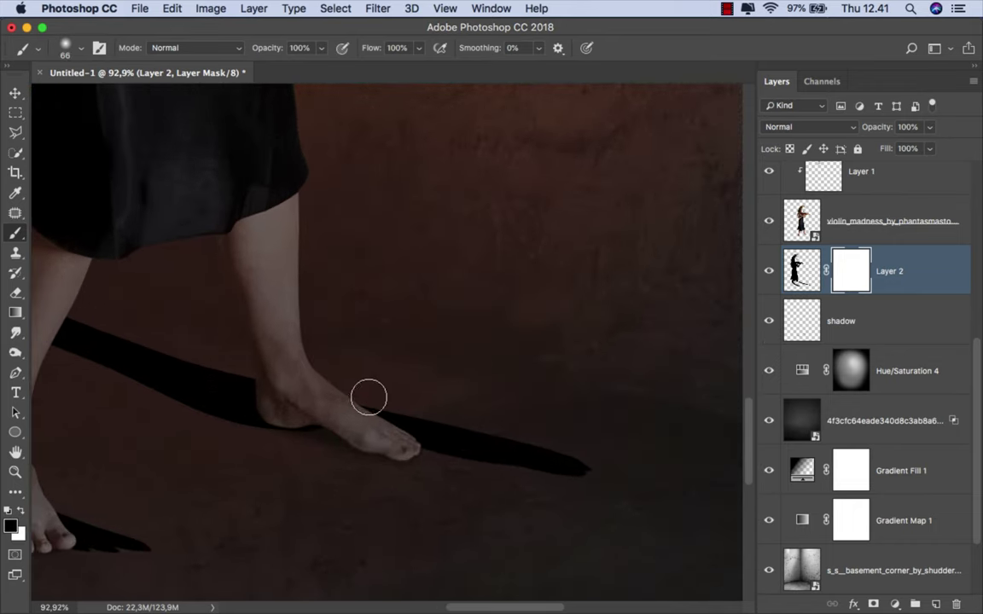
mouse_move(401, 426)
mouse_down()
mouse_move(540, 476)
mouse_move(605, 481)
mouse_up()
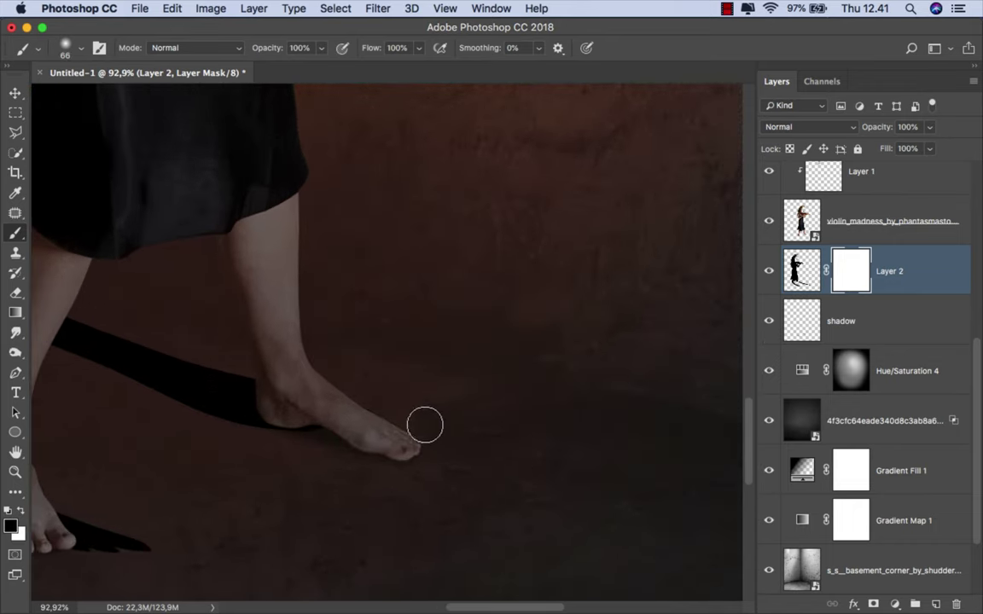
Step: Mask out the shadow beyond the other foot's toes
drag(318, 380, 636, 364)
scroll(432, 497, up, 1)
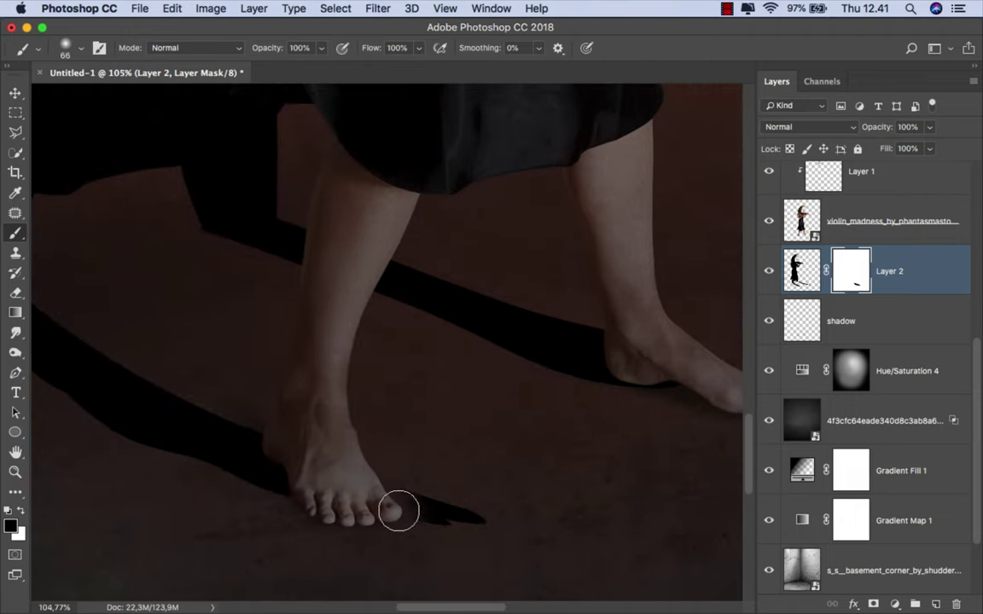
drag(515, 469, 393, 538)
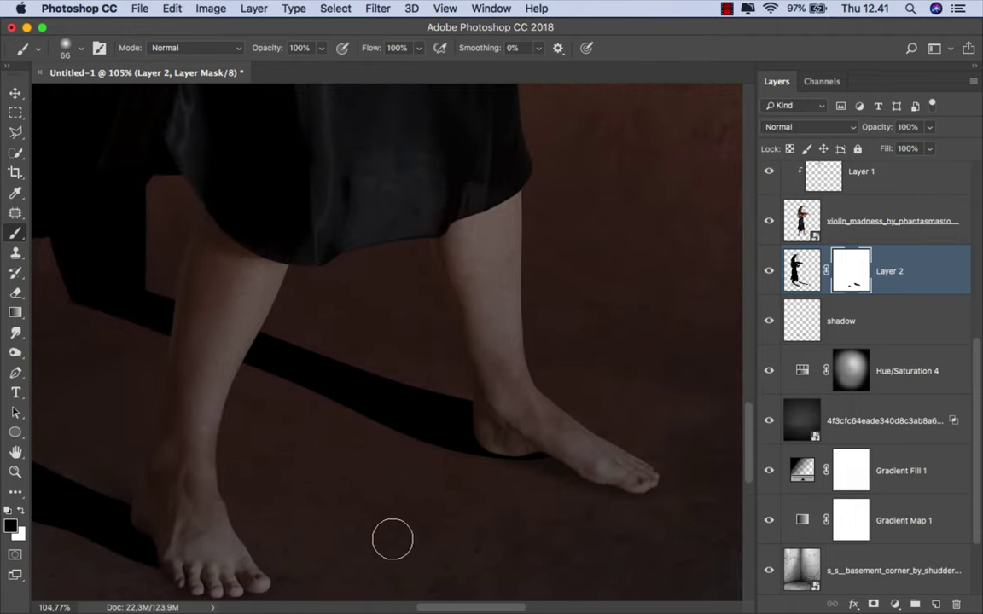
scroll(432, 497, down, 5)
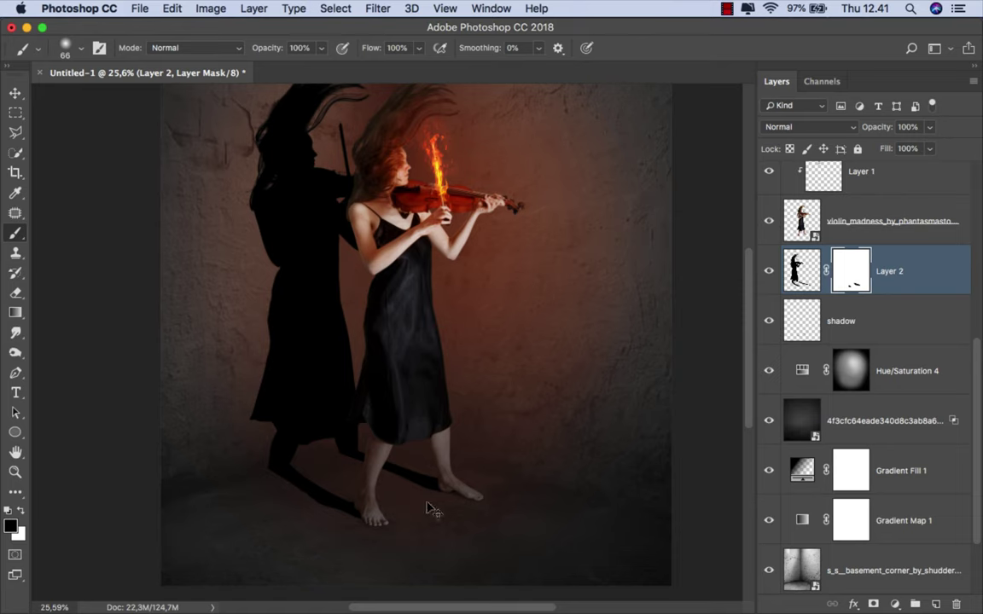
scroll(431, 509, down, 1)
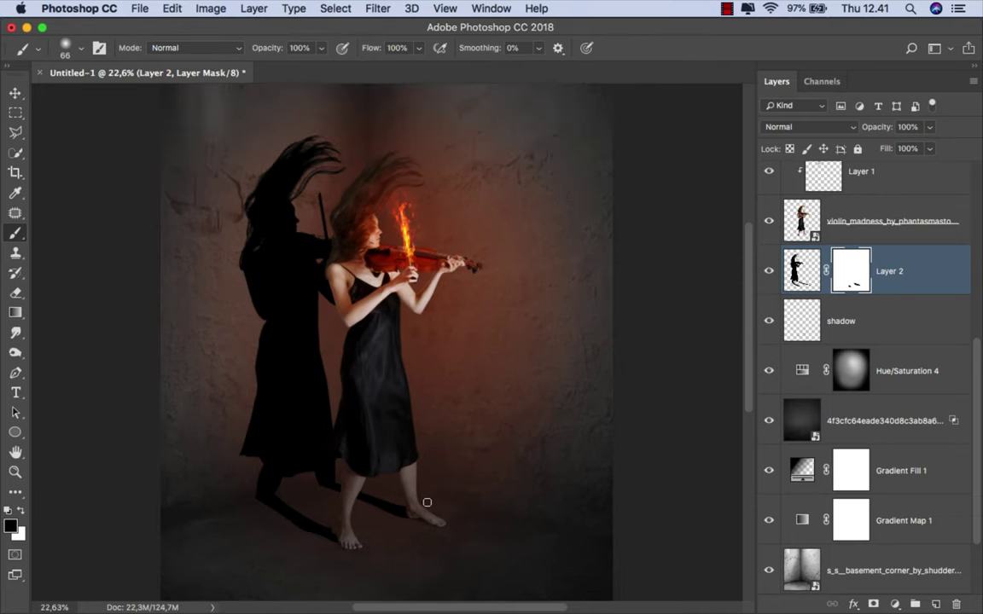
right_click(849, 271)
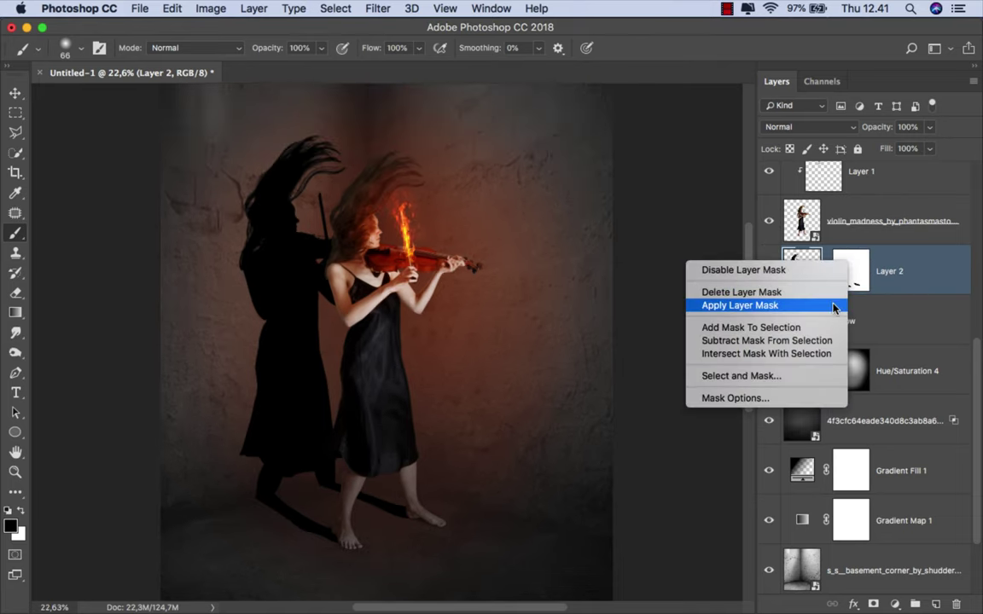
Step: Apply Layer 2's mask, blur the shadow with 11-pixel Gaussian Blur, and set fill to 30%
click(839, 306)
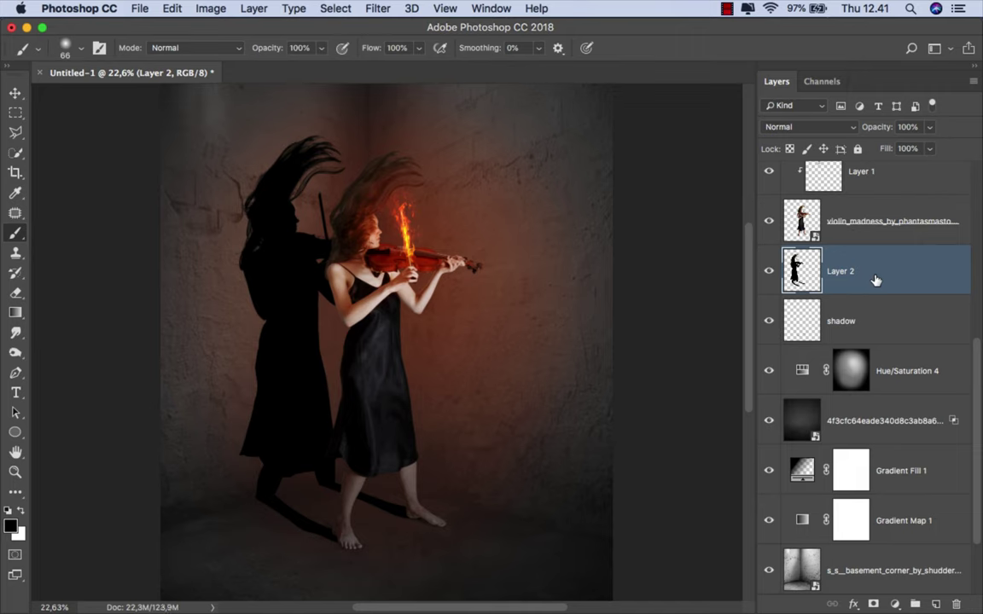
click(376, 9)
mouse_move(385, 191)
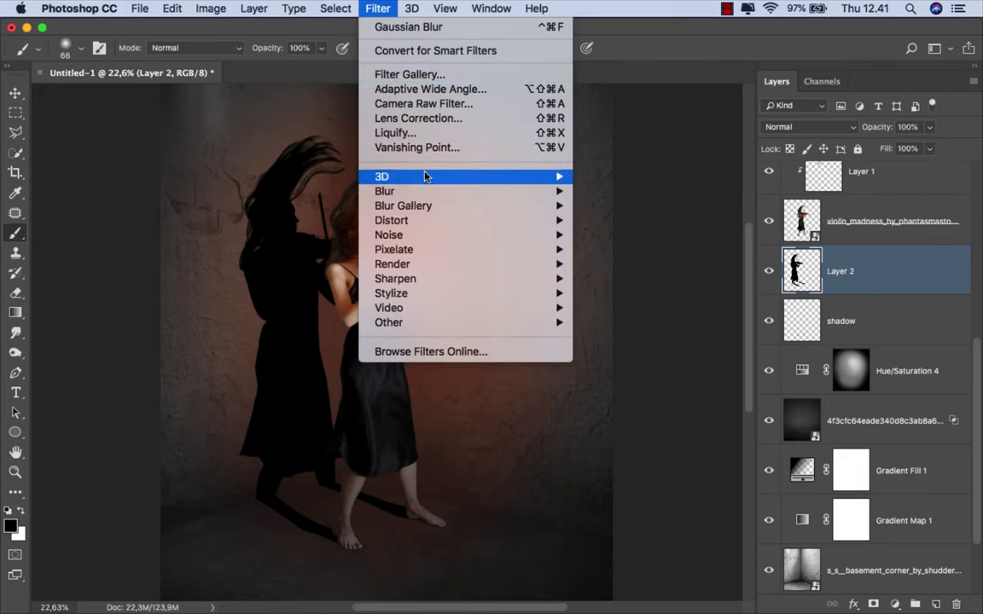
click(628, 250)
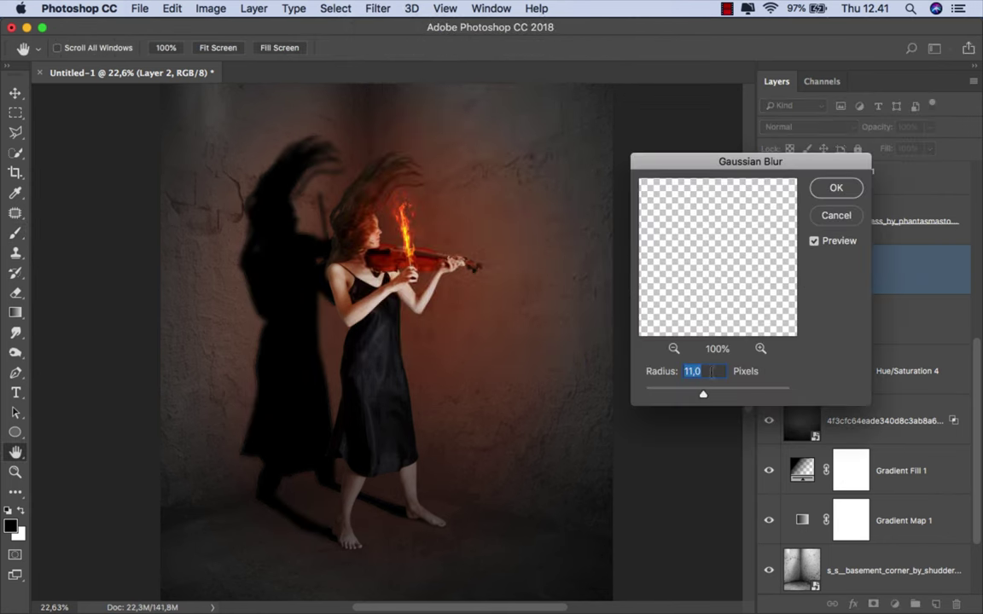
click(820, 190)
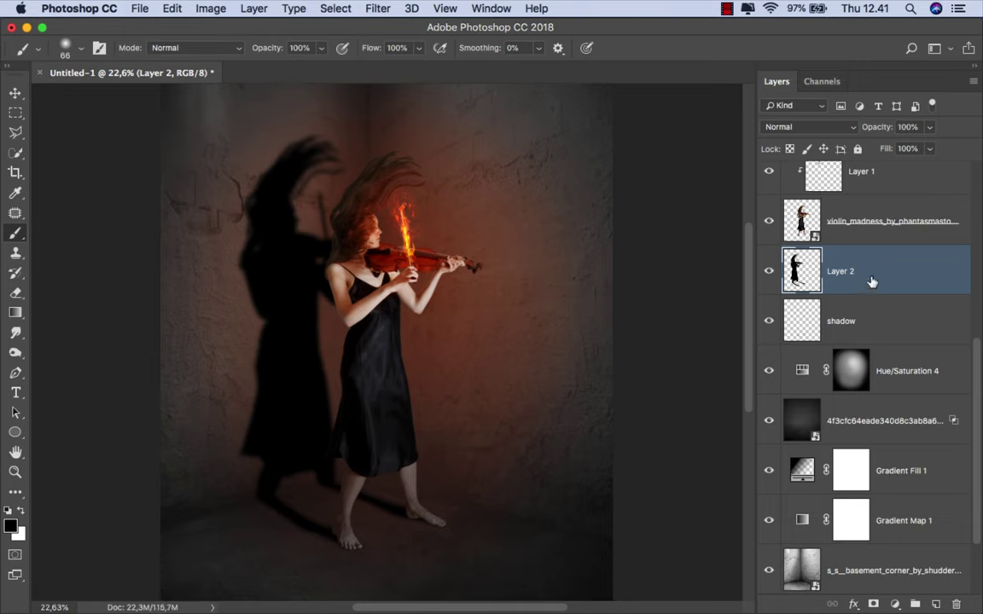
click(929, 150)
drag(934, 168, 884, 171)
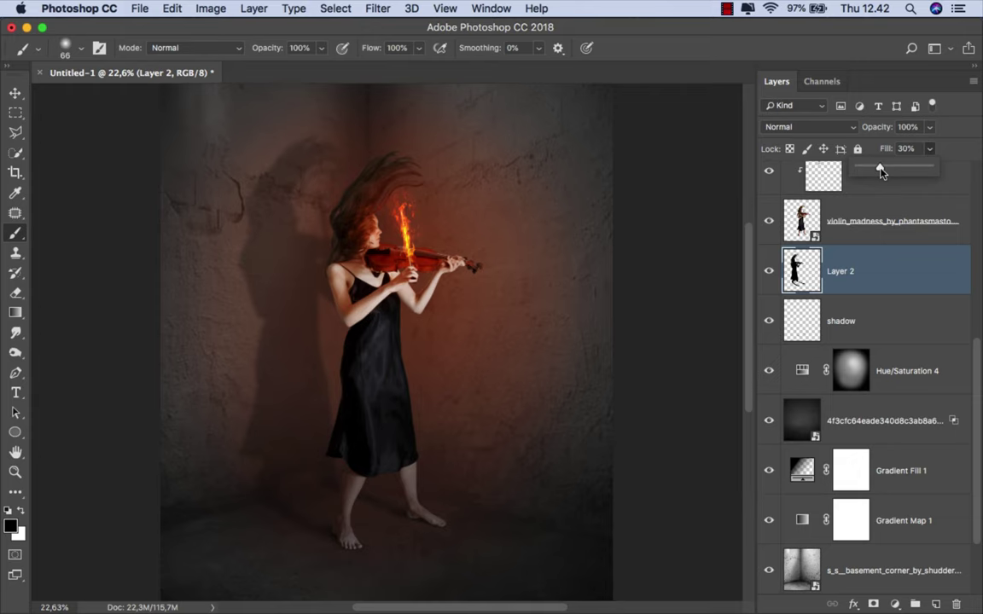
Step: Add a fresh Layer 2 mask and fade the floor shadow with a large black brush at 12%
click(867, 270)
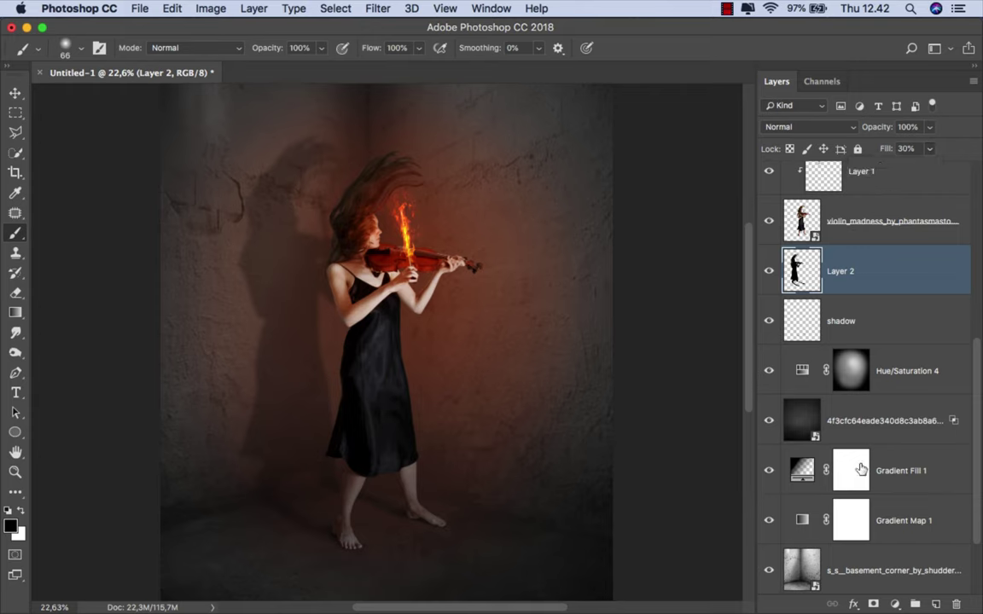
click(873, 604)
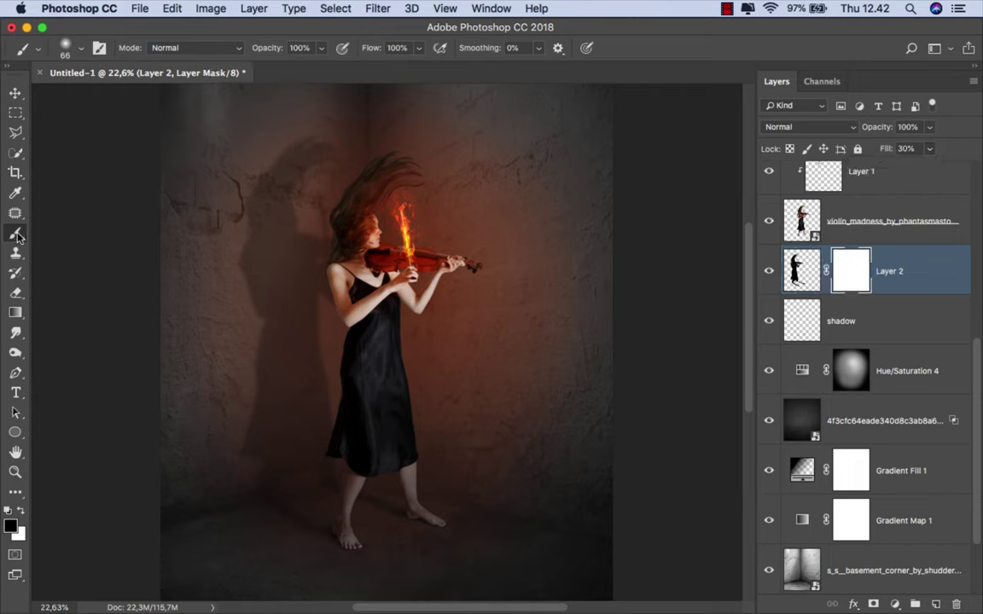
click(320, 48)
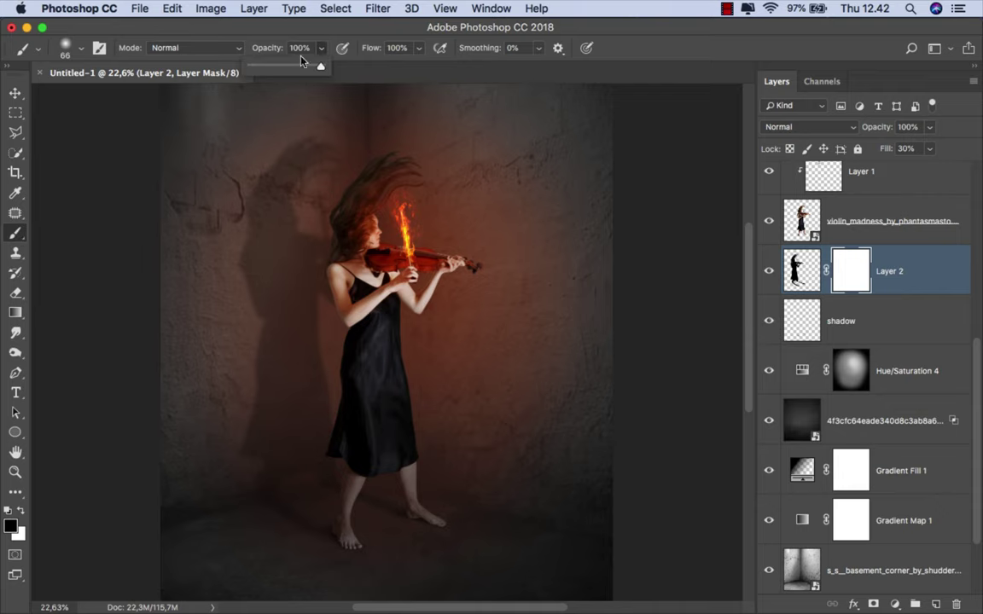
drag(326, 65, 259, 65)
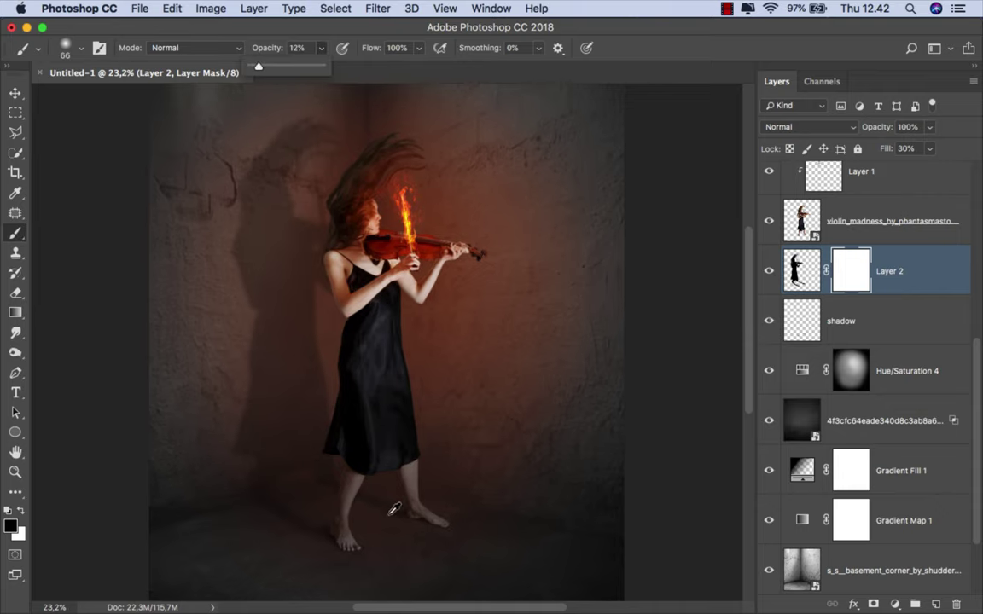
scroll(350, 326, up, 3)
scroll(388, 513, down, 5)
mouse_move(386, 458)
mouse_down()
mouse_move(445, 453)
mouse_move(401, 427)
mouse_move(369, 427)
mouse_move(414, 458)
mouse_move(285, 487)
mouse_move(329, 487)
mouse_move(250, 461)
mouse_move(377, 483)
mouse_up()
drag(555, 425, 548, 424)
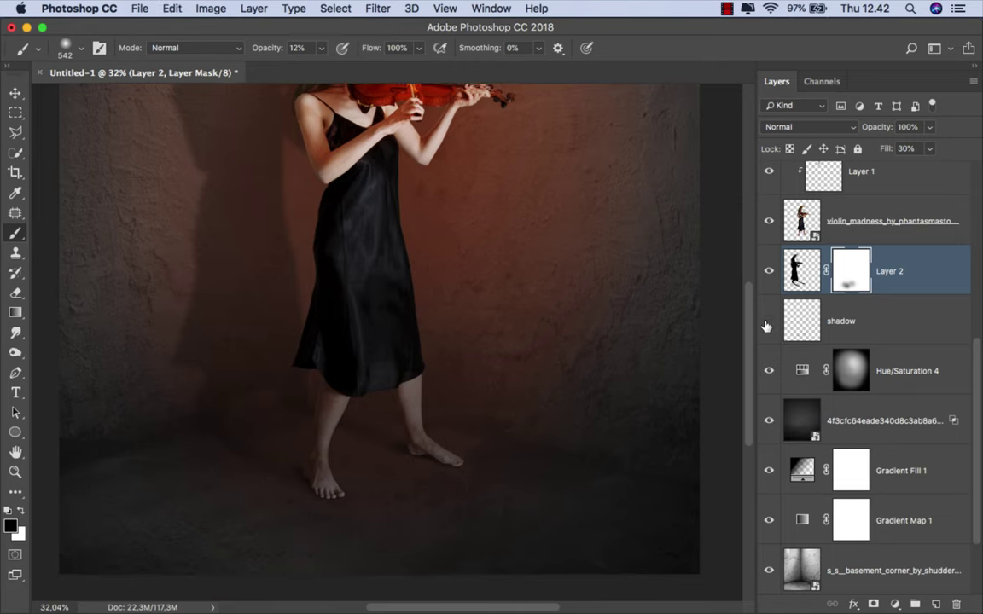
Step: Lower the shadow layer's fill to 58%
click(863, 305)
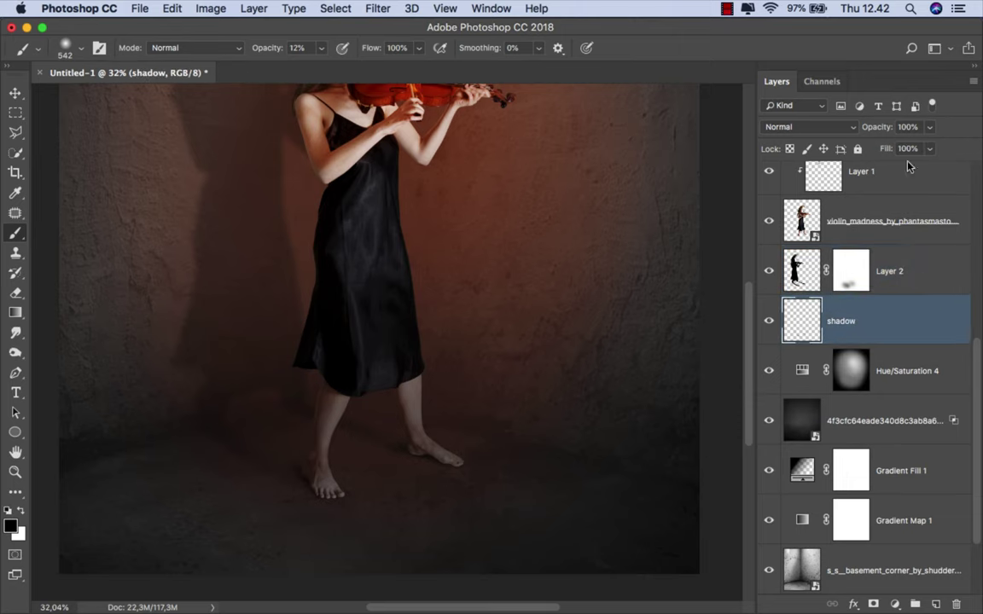
drag(929, 149, 918, 168)
drag(899, 169, 901, 168)
scroll(439, 356, down, 1)
scroll(438, 357, down, 2)
Step: With the top Hue/Saturation 2 layer selected, drag the Pngtree flying flame embers image onto the canvas
key(v)
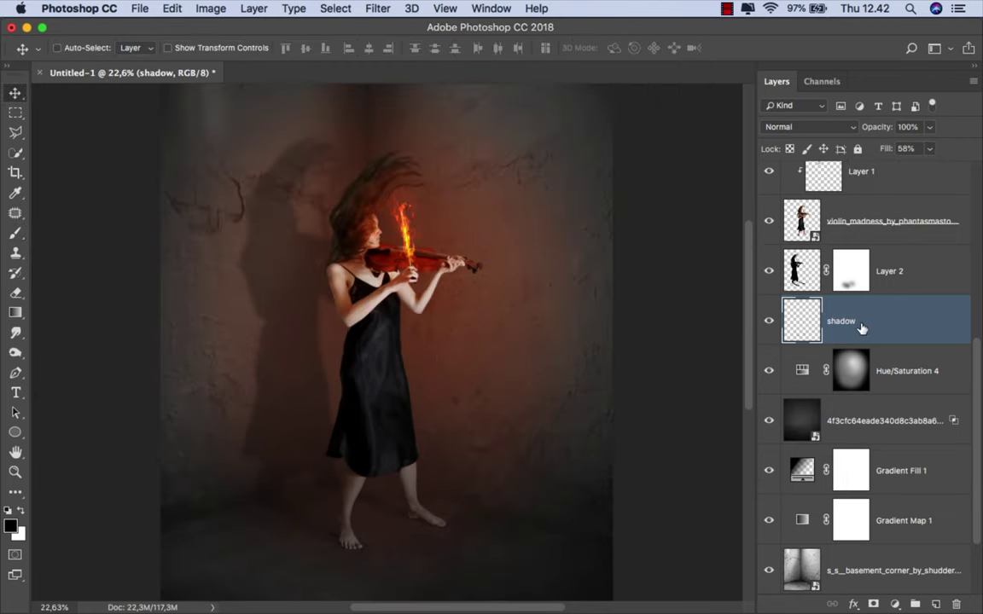
drag(977, 372, 980, 179)
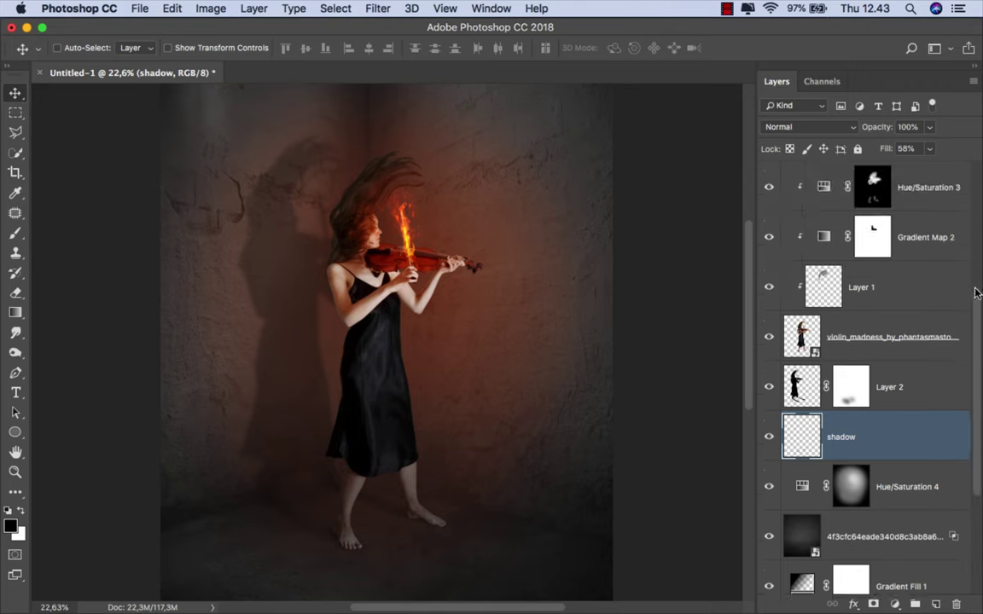
click(935, 187)
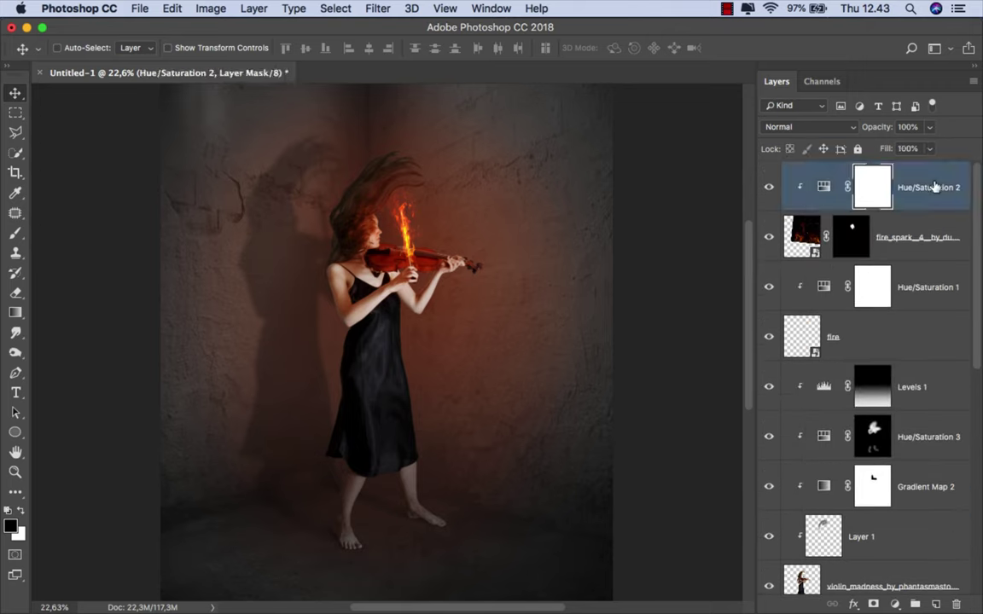
key(ctrl+2)
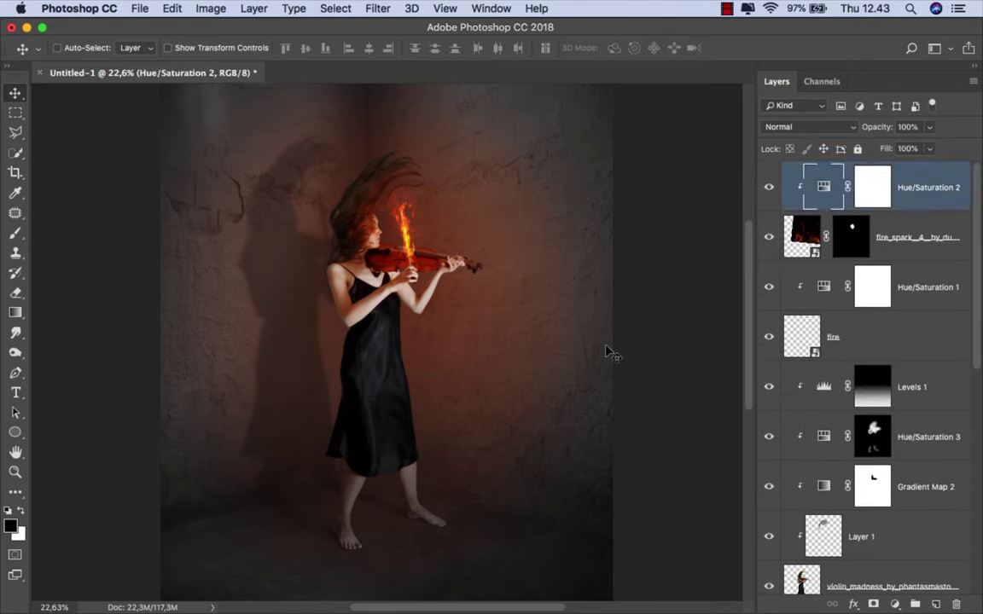
click(373, 581)
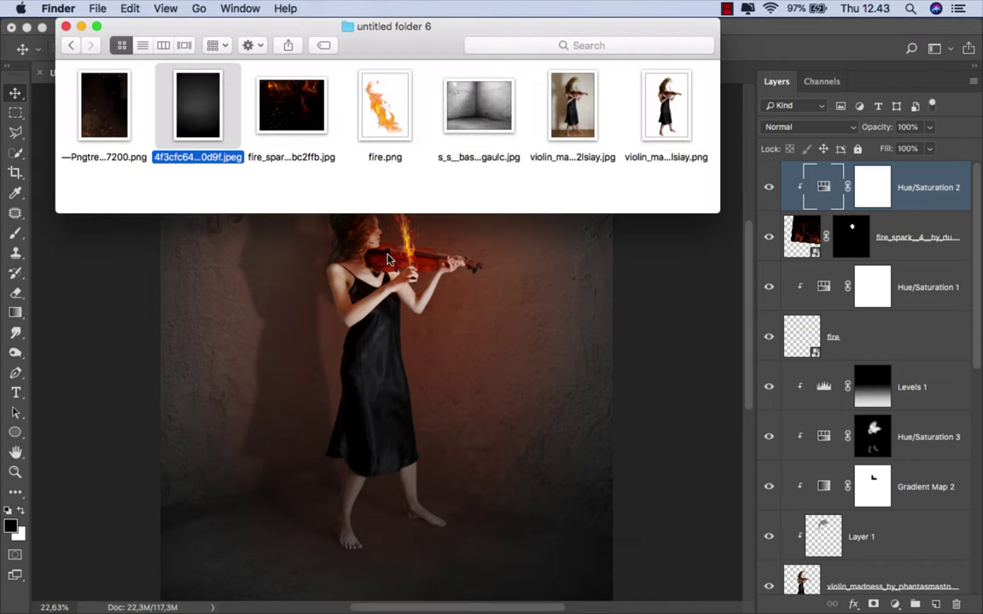
drag(111, 132, 399, 318)
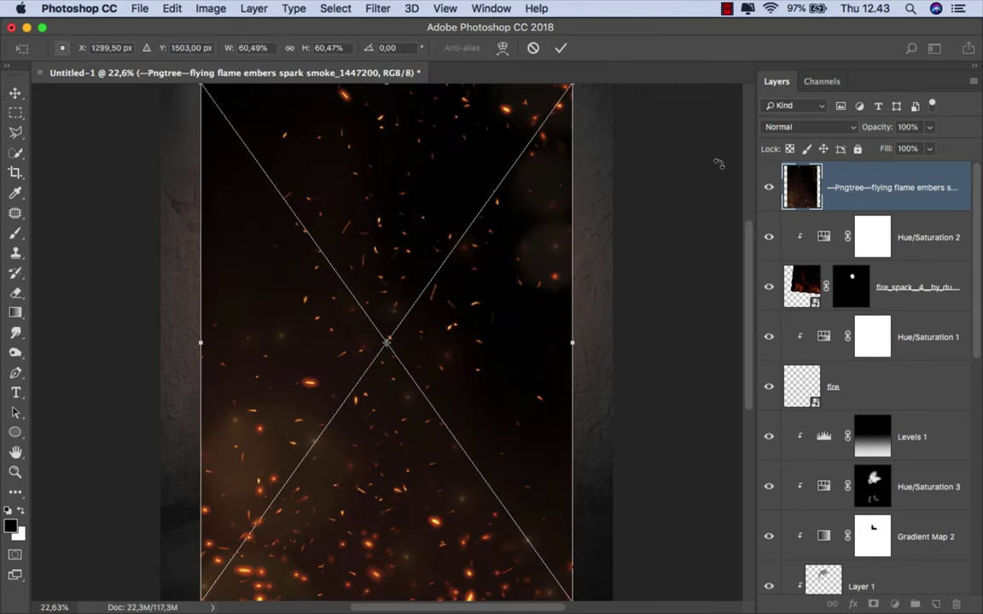
Step: Set the embers layer to Color Dodge, stretch it wider across the canvas, and flip it horizontally
click(773, 128)
click(802, 246)
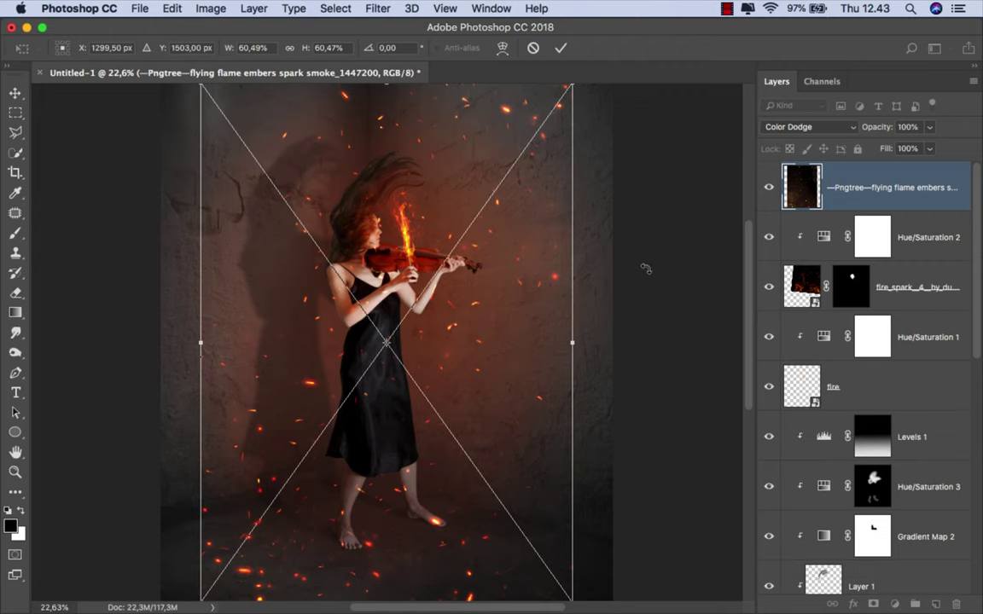
drag(573, 338, 611, 341)
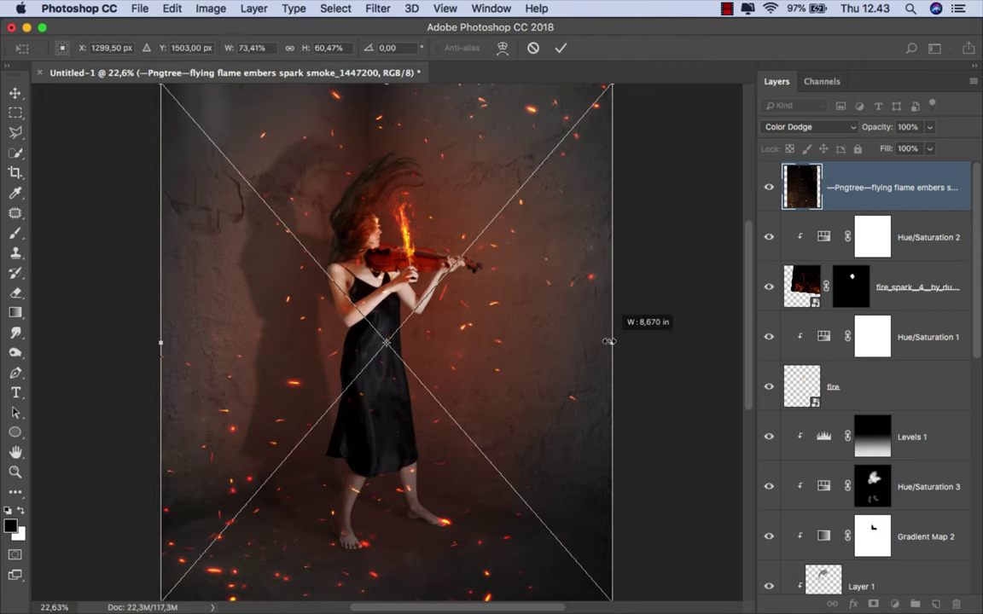
scroll(511, 340, down, 1)
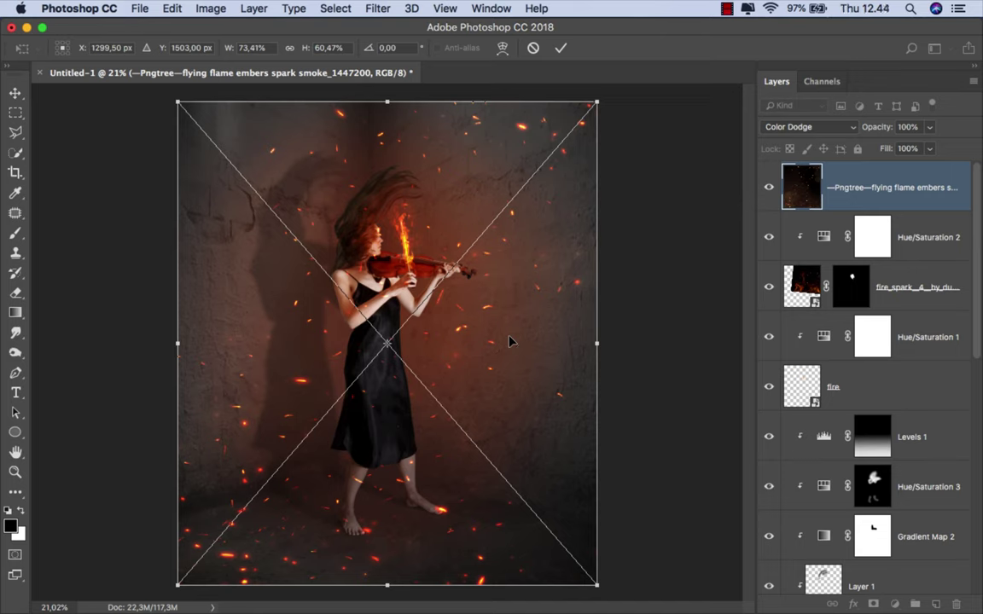
right_click(509, 340)
click(553, 514)
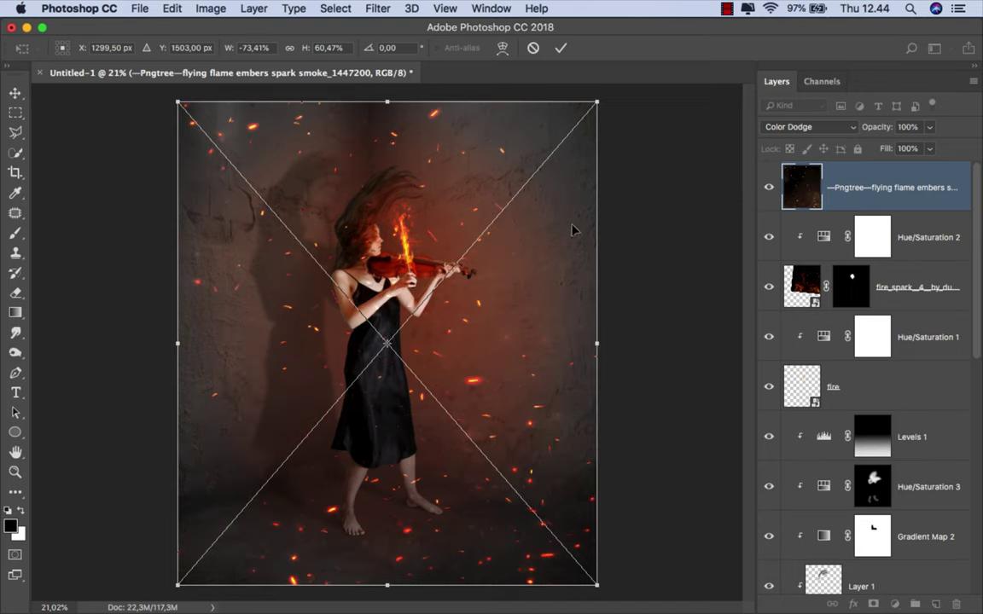
key(Return)
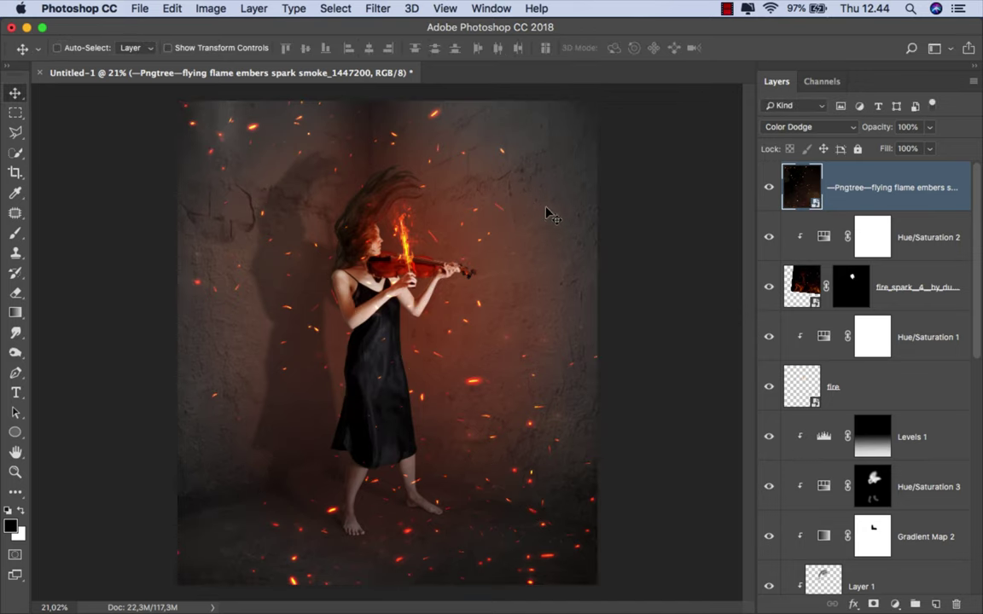
Step: Add an inverted black mask to the embers layer and prepare a small white brush at full opacity
click(872, 604)
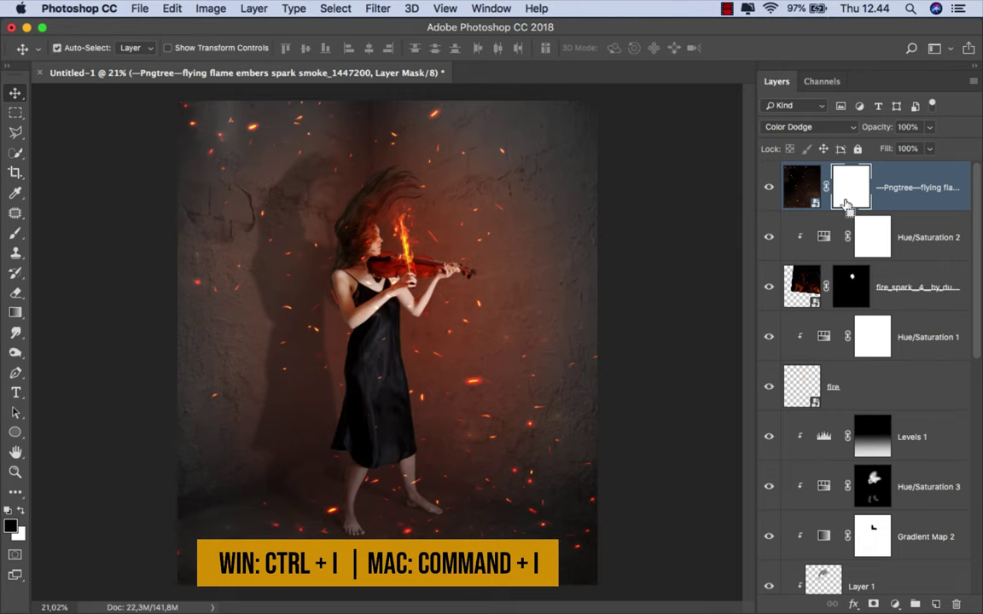
key(super+i)
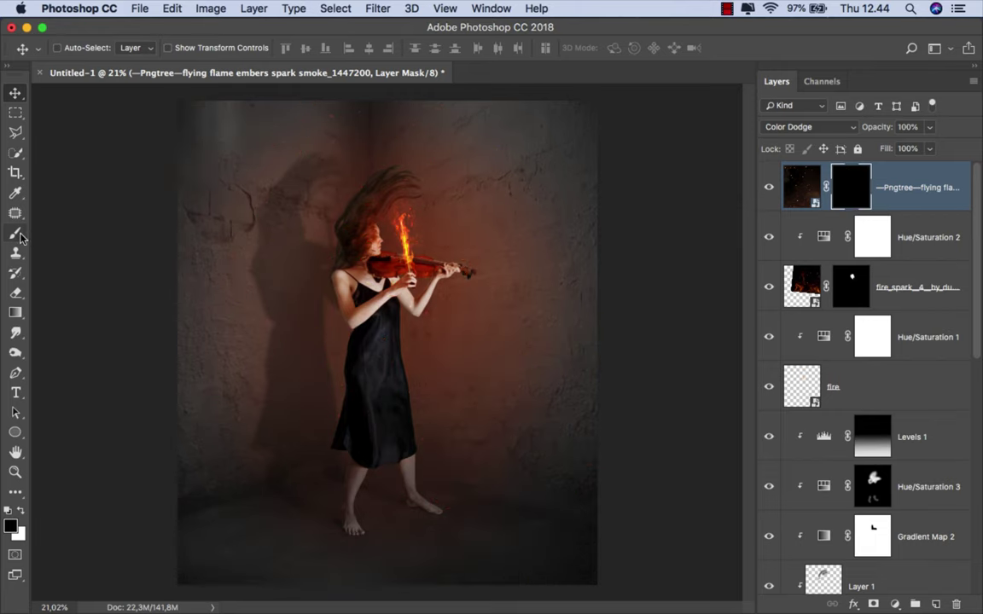
drag(15, 232, 60, 215)
key(x)
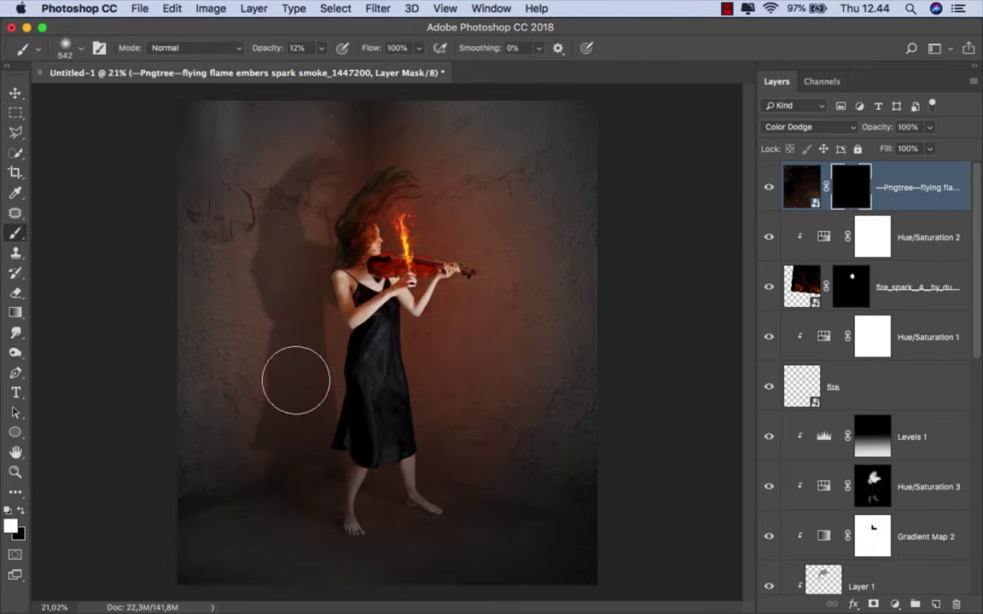
scroll(431, 248, up, 2)
scroll(445, 201, up, 1)
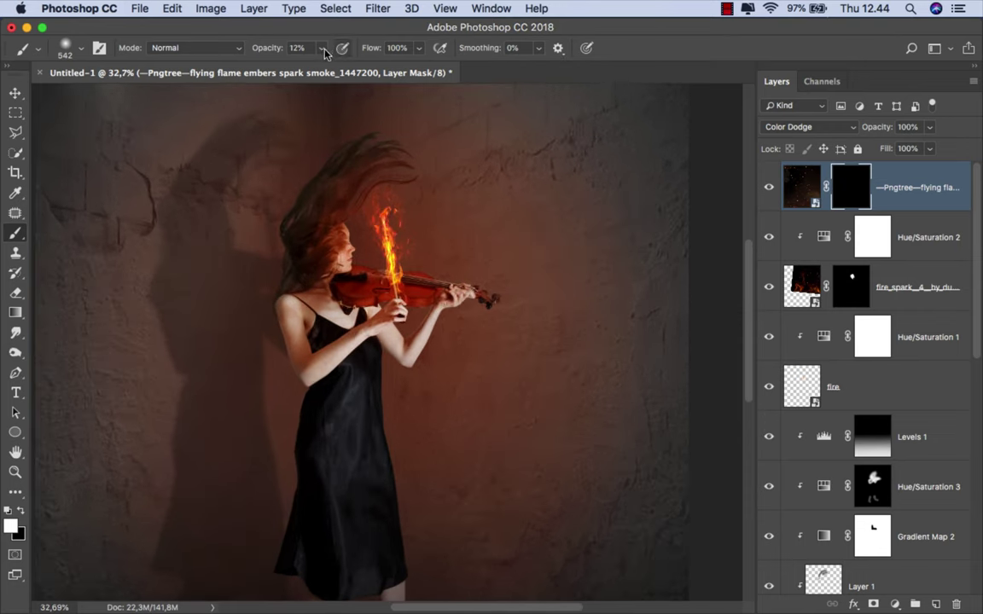
drag(320, 48, 408, 74)
key(bracketleft)
key(bracketleft)
key(bracketleft)
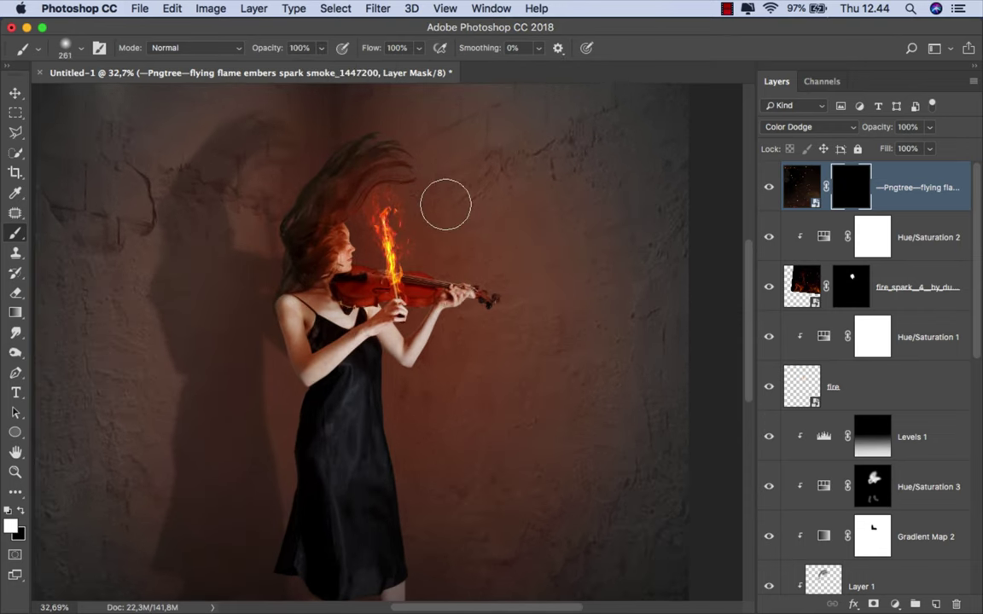
scroll(493, 301, up, 1)
scroll(494, 304, up, 1)
key(bracketleft)
key(bracketleft)
key(bracketleft)
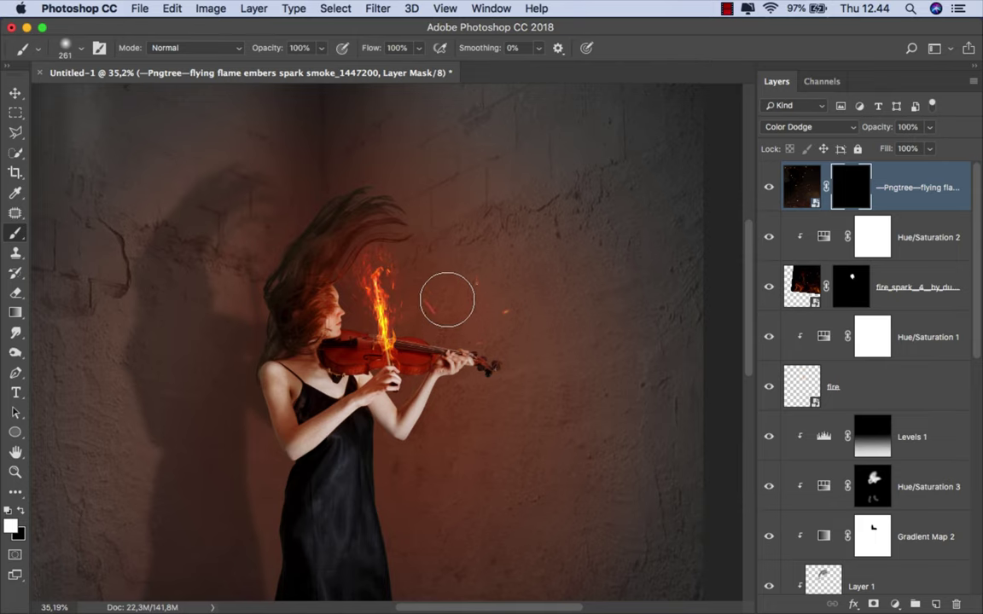
Step: Paint in sparks on the wall beside the flame and above the violinist's head
drag(439, 288, 433, 307)
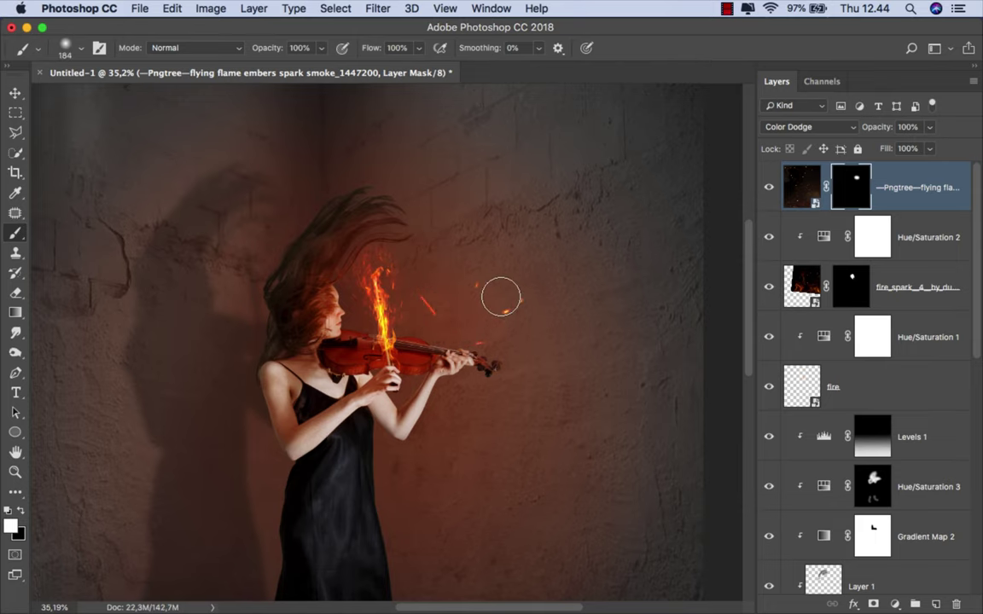
scroll(453, 362, up, 3)
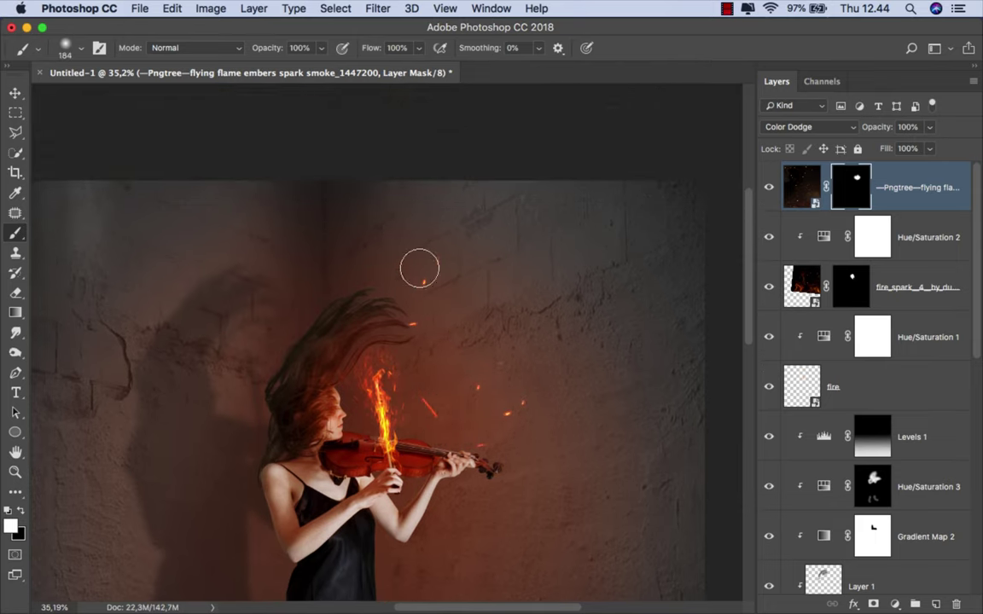
mouse_move(419, 266)
mouse_down()
mouse_move(484, 389)
mouse_move(520, 377)
mouse_move(503, 291)
mouse_move(522, 355)
mouse_move(499, 370)
mouse_up()
mouse_move(477, 292)
mouse_down()
mouse_move(433, 217)
mouse_move(233, 202)
mouse_move(232, 188)
mouse_move(196, 188)
mouse_move(272, 238)
mouse_move(345, 233)
mouse_move(305, 276)
mouse_move(407, 279)
mouse_move(329, 283)
mouse_move(325, 342)
mouse_move(293, 297)
mouse_move(494, 335)
mouse_move(291, 346)
mouse_move(280, 392)
mouse_up()
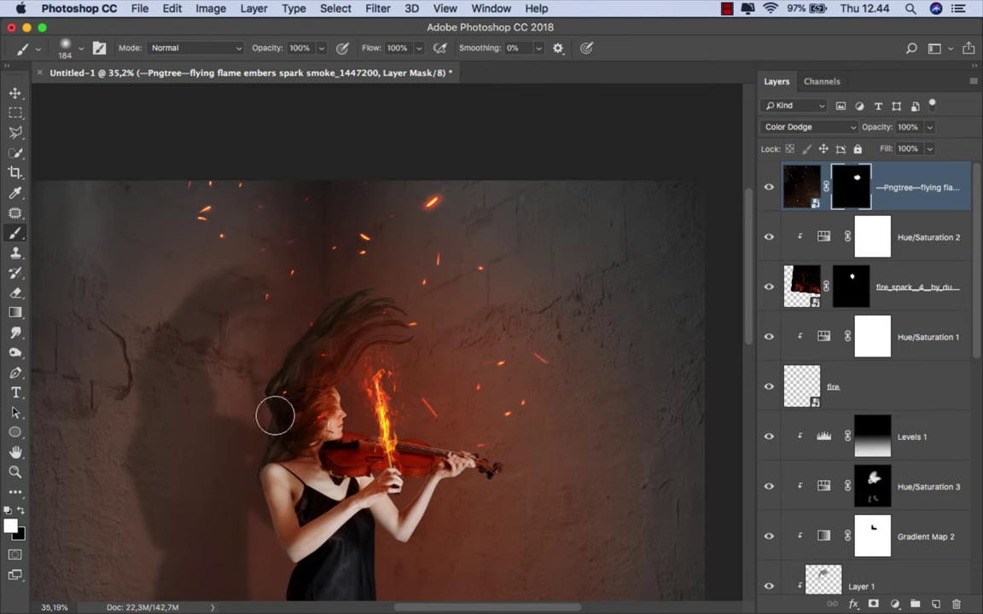
mouse_move(212, 271)
mouse_down()
mouse_move(129, 213)
mouse_move(139, 207)
mouse_move(102, 205)
mouse_move(180, 191)
mouse_up()
scroll(180, 191, down, 5)
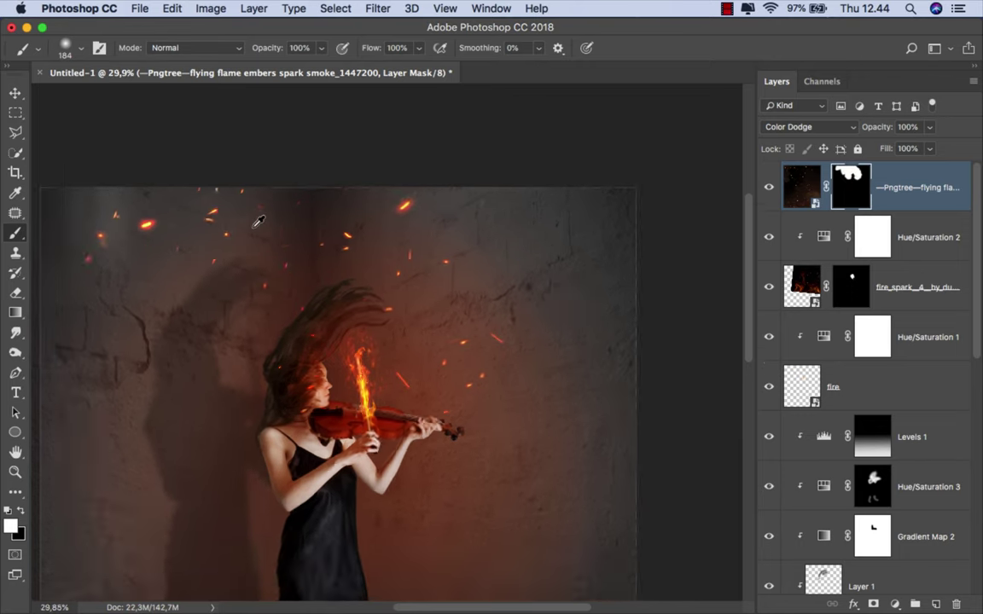
scroll(318, 128, up, 2)
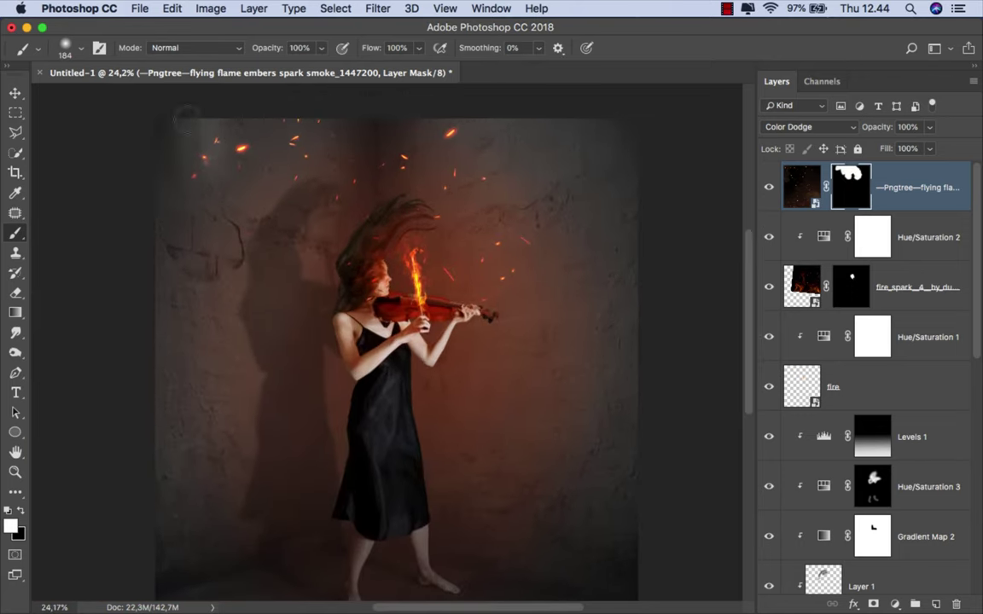
drag(194, 175, 162, 134)
Step: Paint out a bright ember in the top-left with black, then reselect the embers image with Move
click(22, 510)
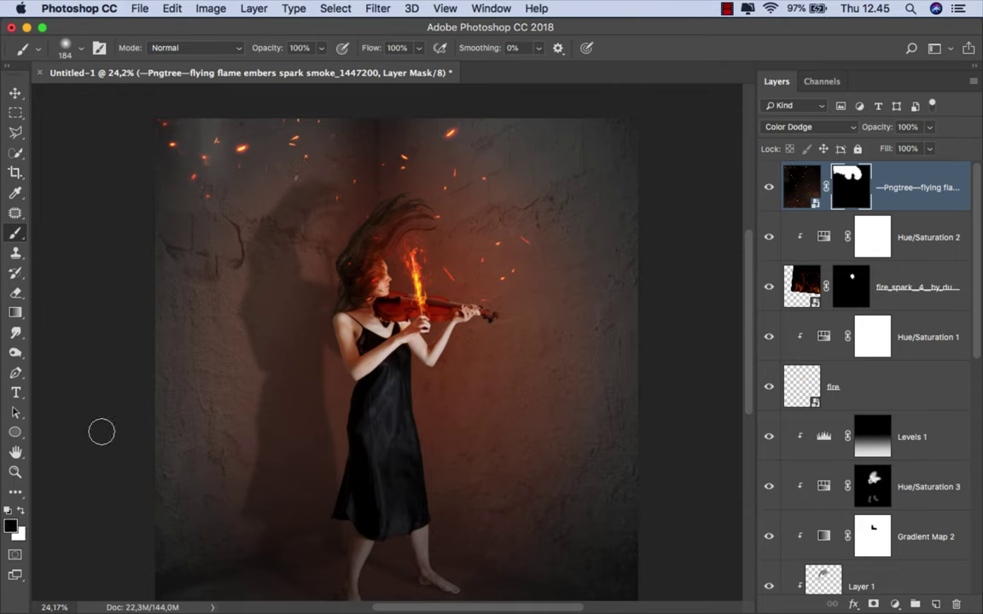
mouse_move(256, 154)
mouse_down()
mouse_move(231, 166)
mouse_move(132, 110)
mouse_up()
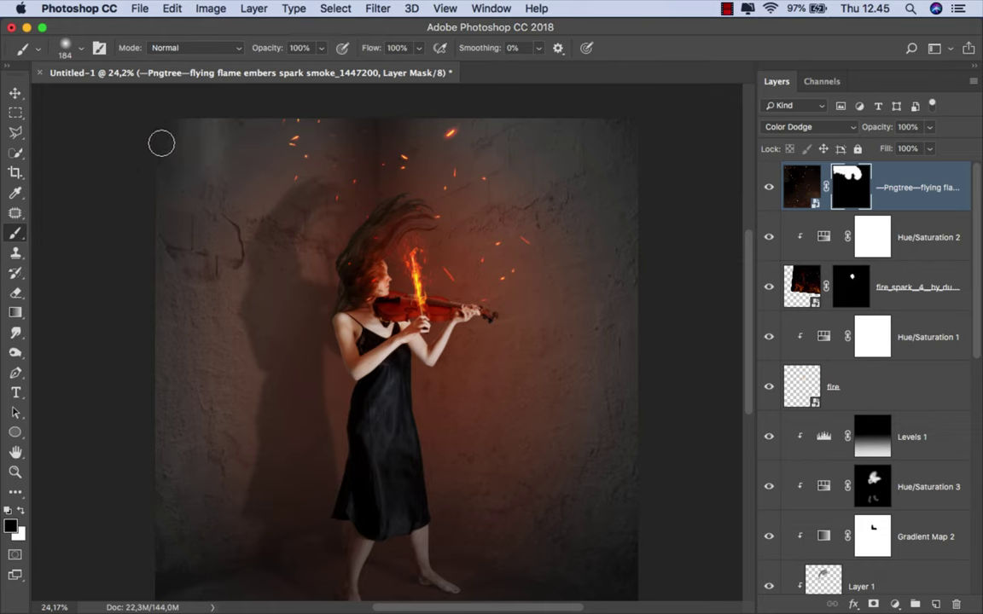
scroll(190, 158, down, 2)
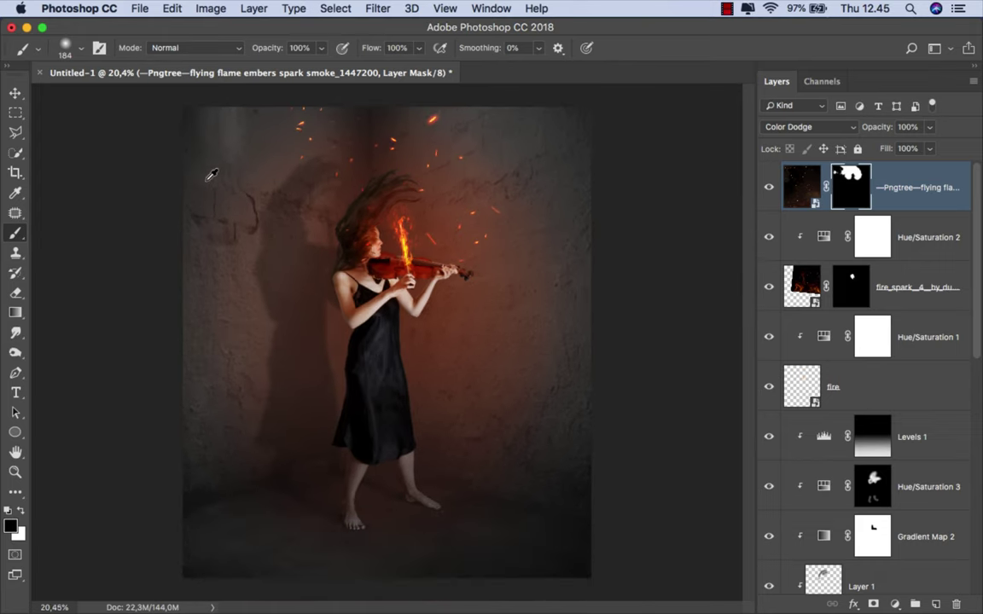
click(14, 96)
scroll(438, 269, up, 1)
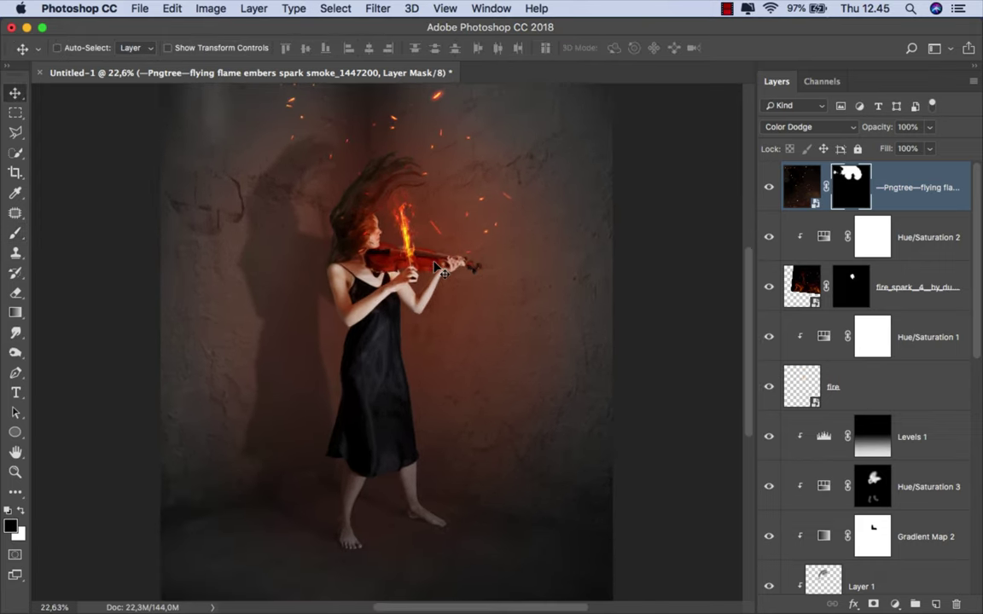
click(807, 181)
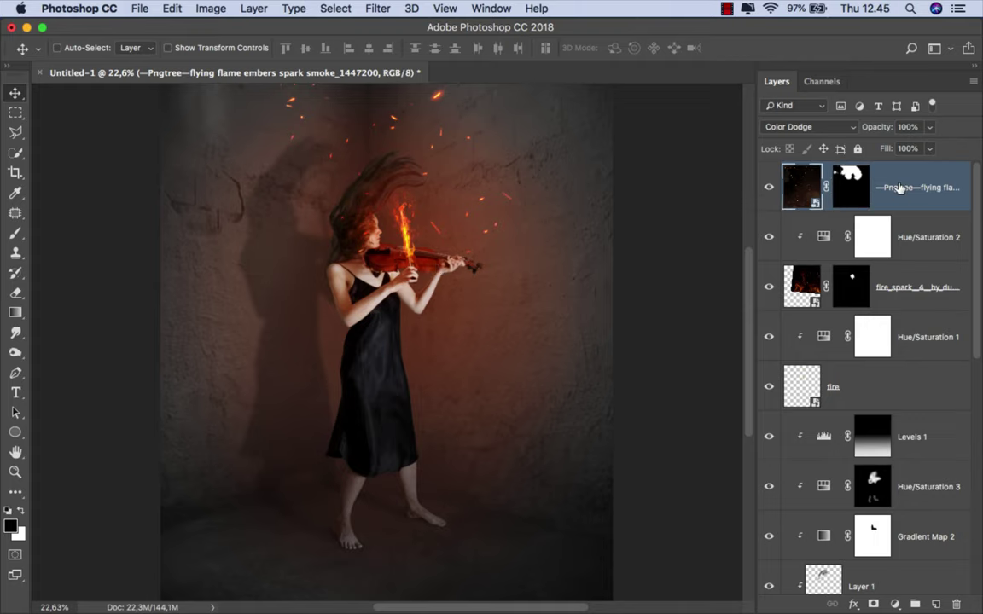